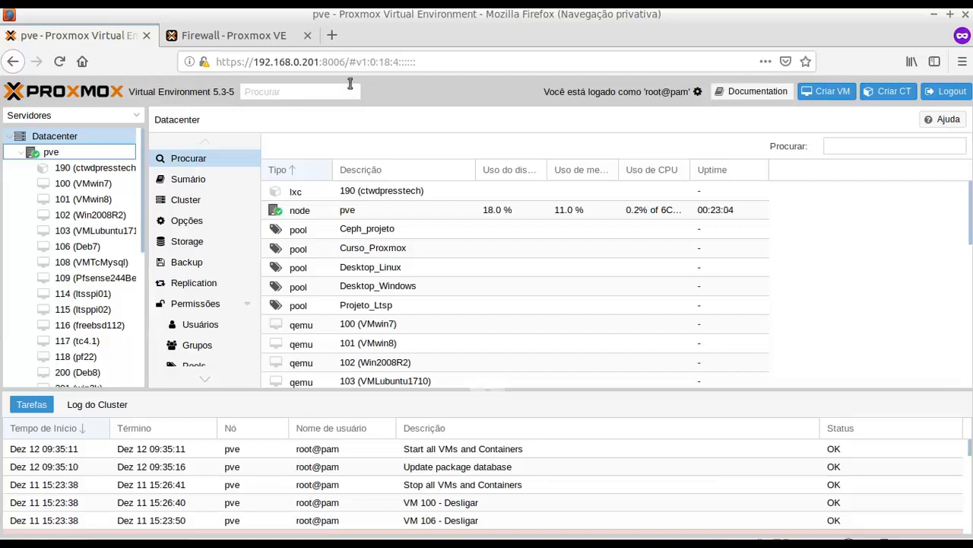
Search the web for "proxmox" in a new browser tab and open the official Proxmox website
left_click(333, 36)
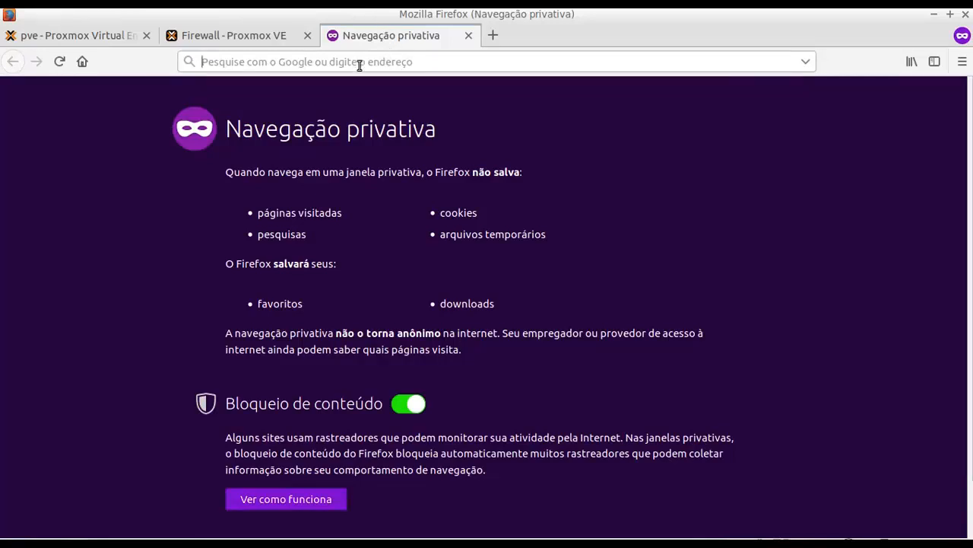
type("proxmox")
key("Return")
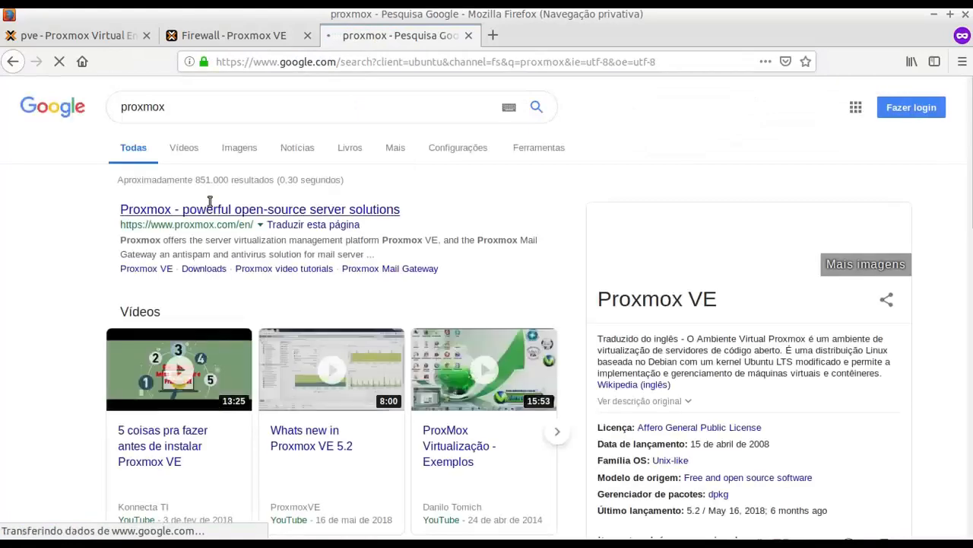
left_click(209, 213)
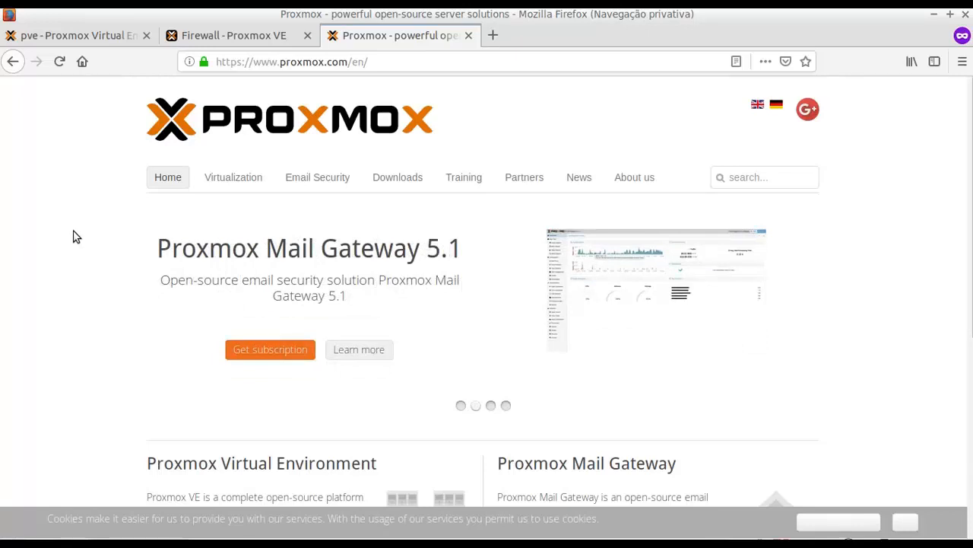
Open the site's Virtualization page and read through the Proxmox VE platform description and download options
left_click(216, 183)
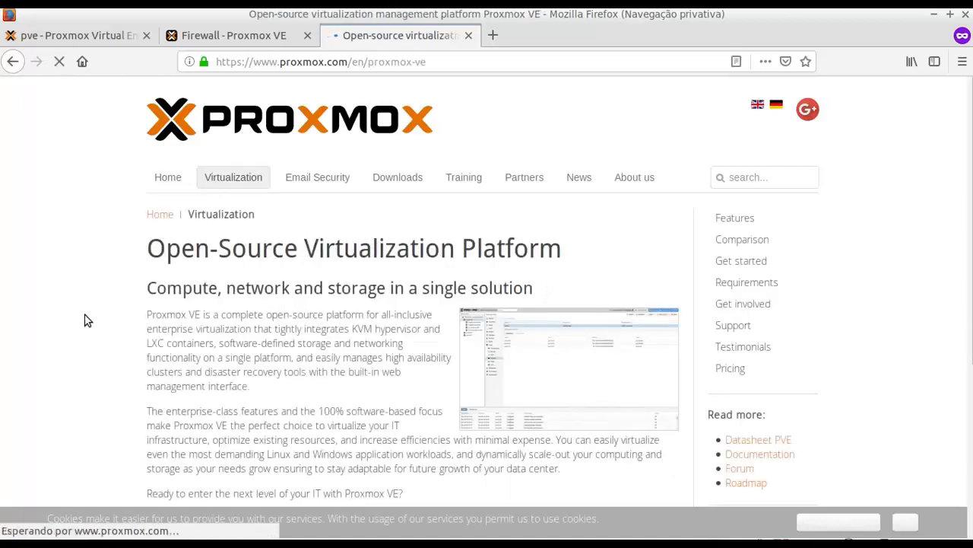
scroll(129, 292, "down", 5)
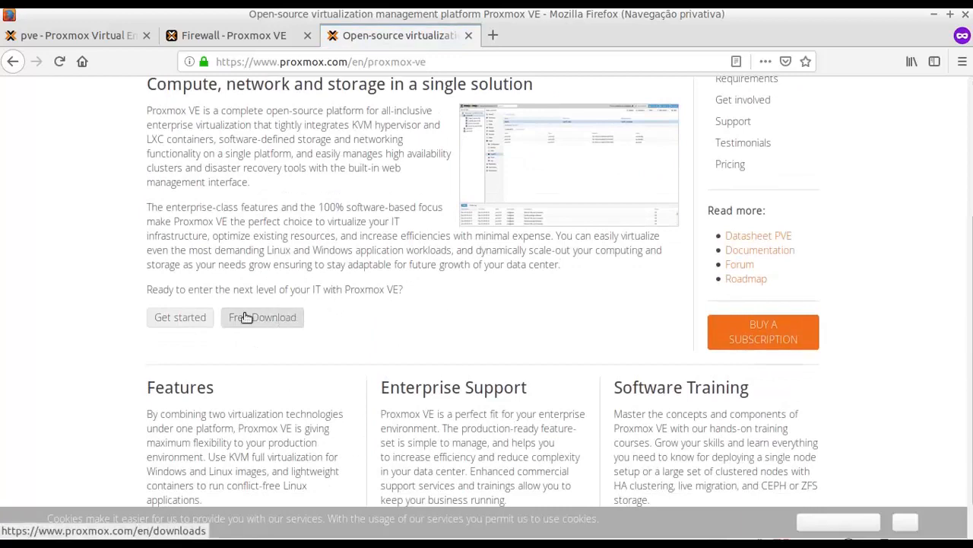
scroll(105, 272, "up", 4)
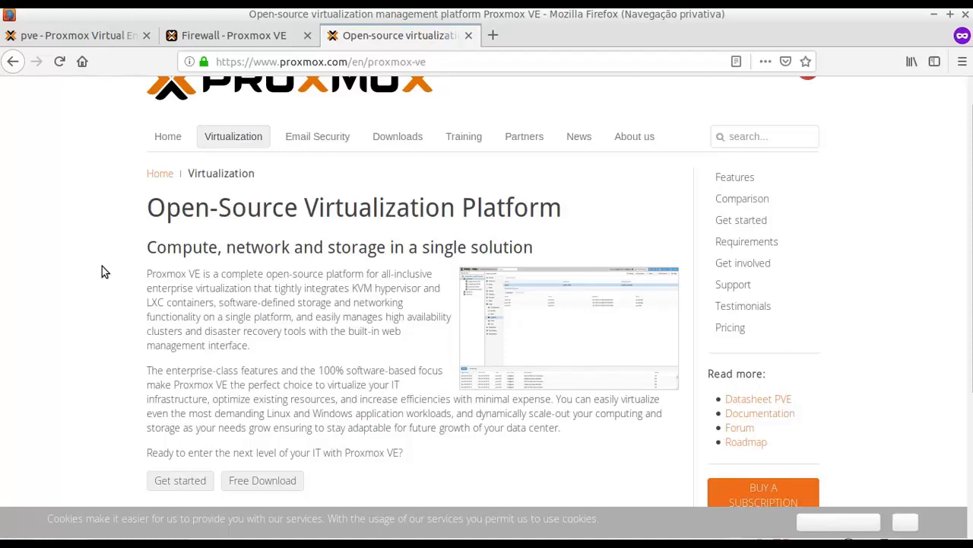
scroll(131, 274, "up", 1)
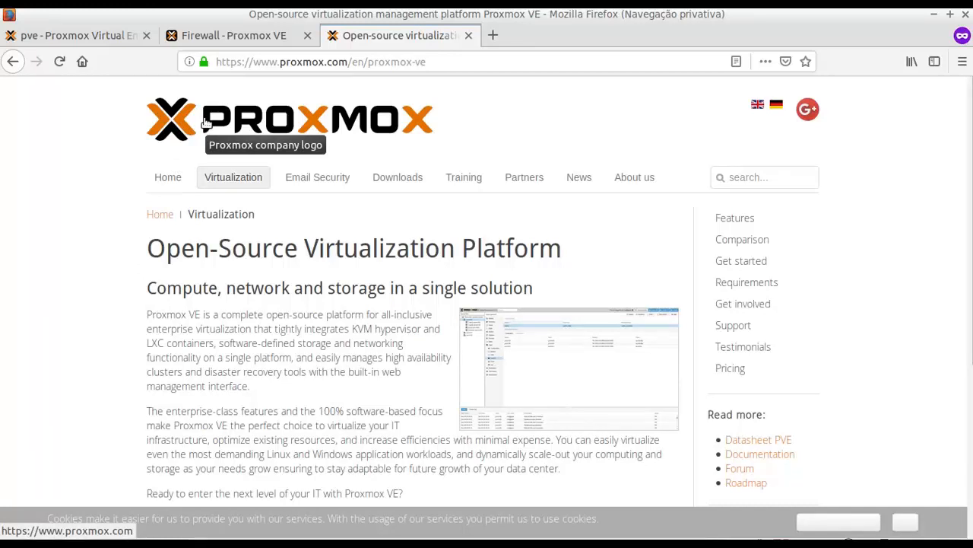
Return to the pve management interface, expand the pve node's guest list and hide the task log
left_click(192, 35)
left_click(112, 38)
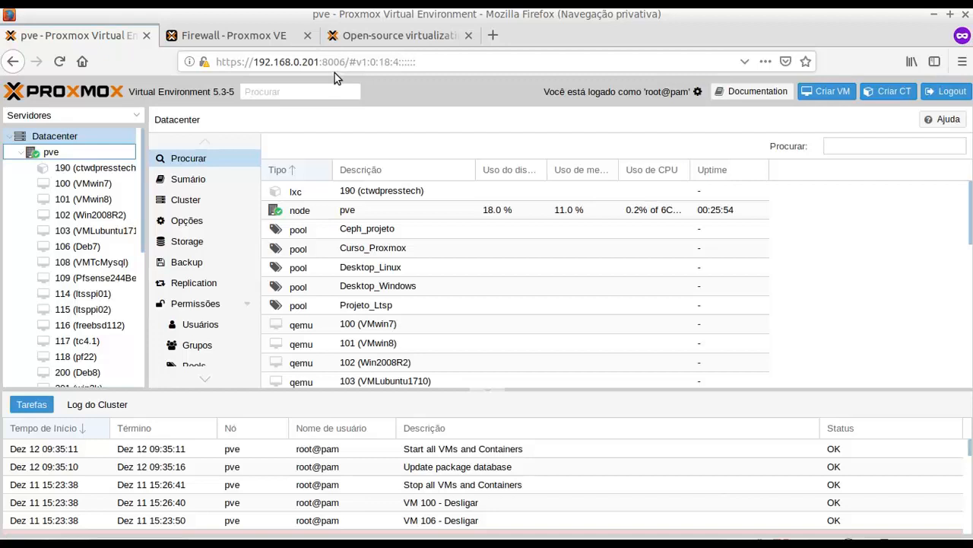
left_click(21, 154)
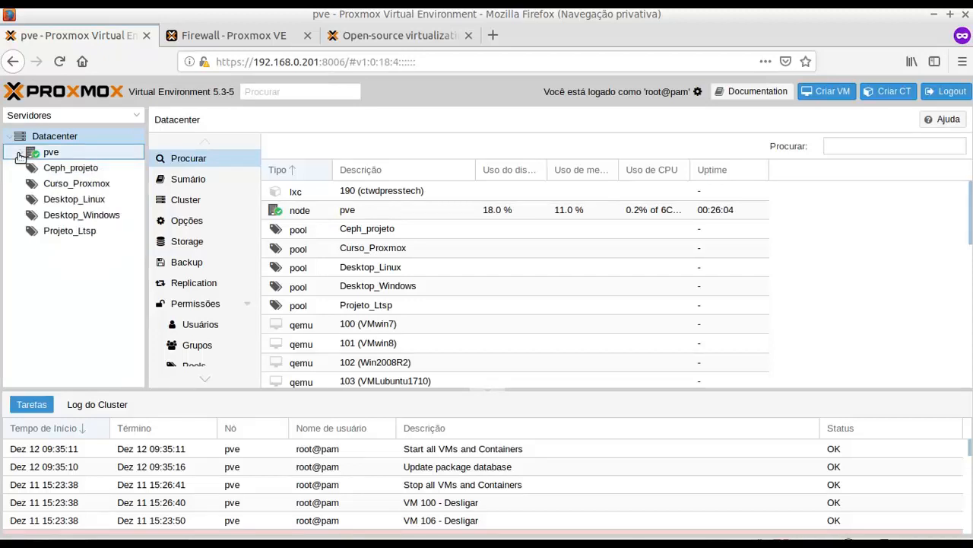
left_click(21, 153)
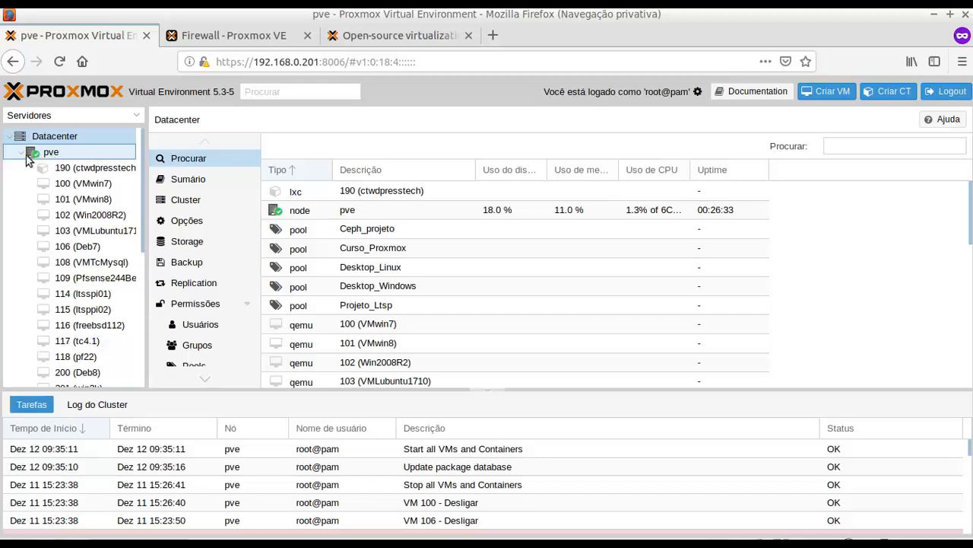
left_click(21, 153)
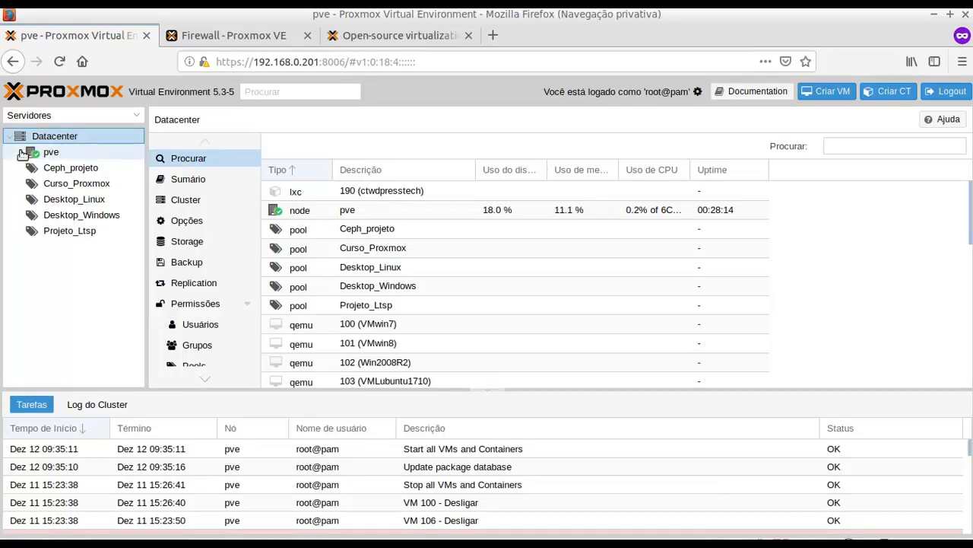
double_click(51, 153)
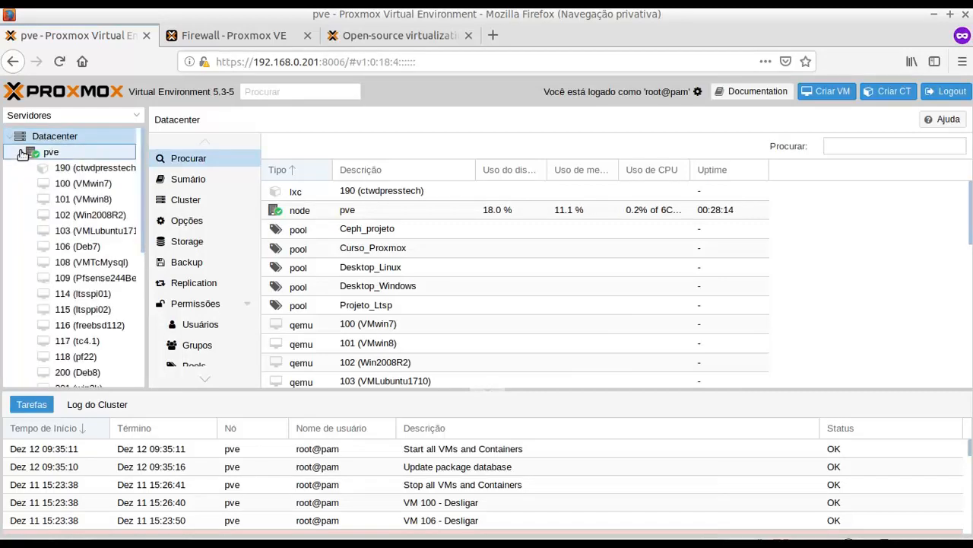
left_click(493, 394)
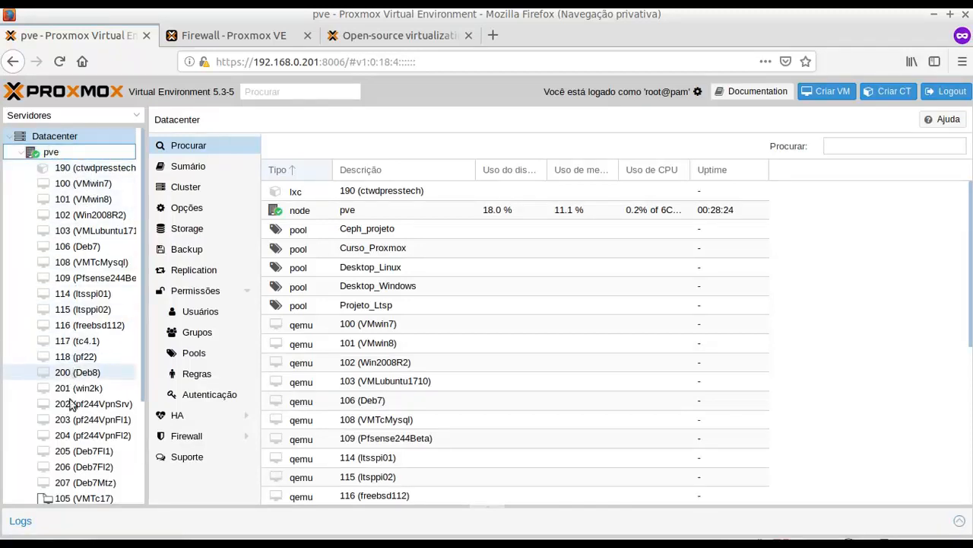
View the pve node's own overview, go back to the Datacenter level and collapse the node's guest list
left_click(50, 157)
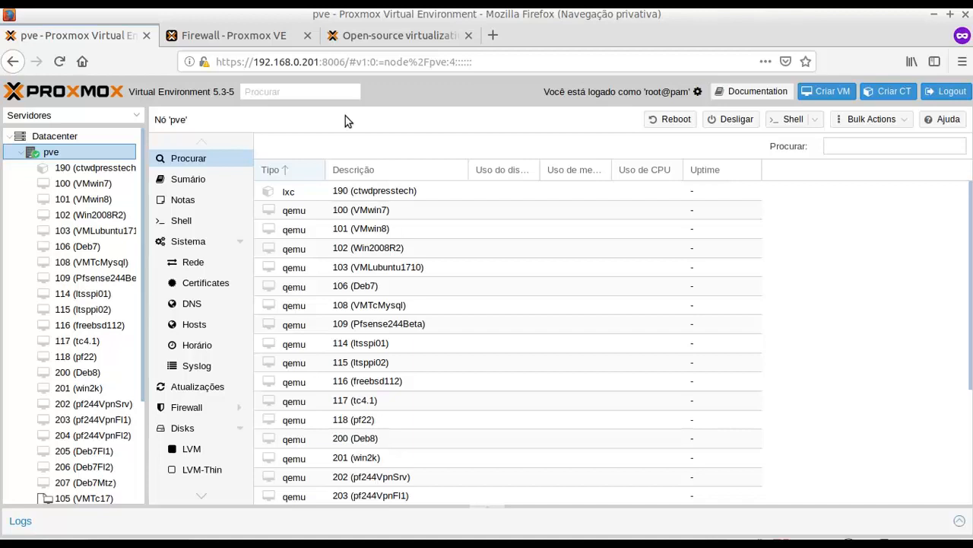
left_click(61, 139)
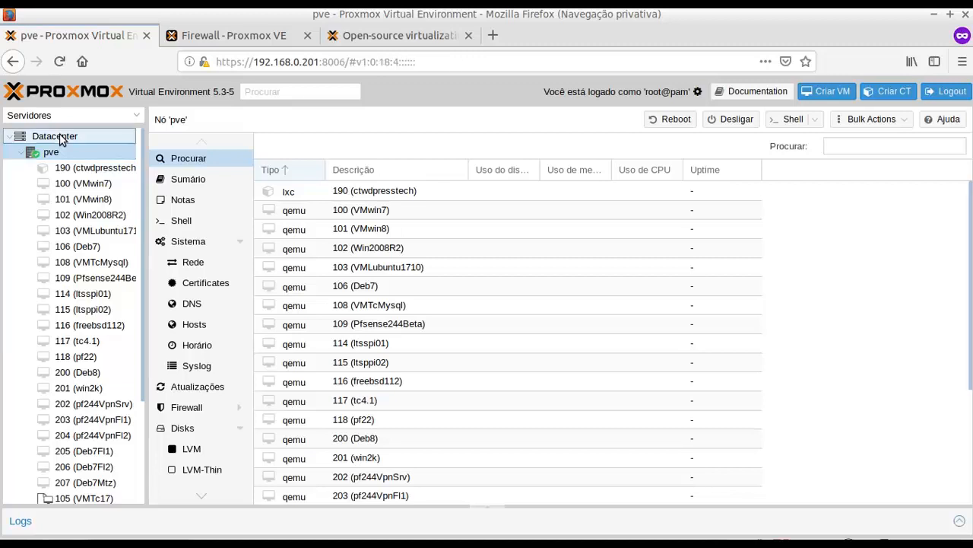
left_click(23, 153)
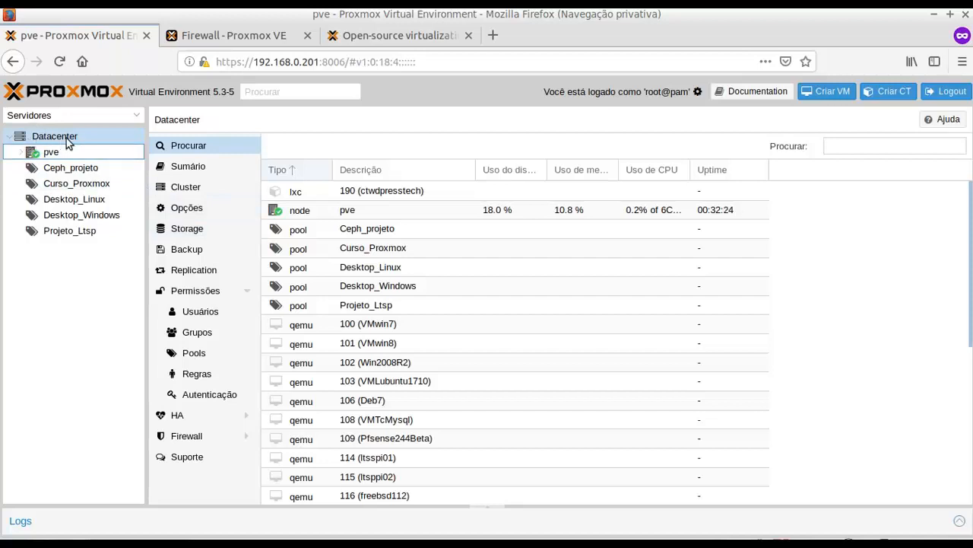
Collapse the Datacenter's Permissões entries, expand its Firewall entries and show the firewall rule list
left_click(245, 294)
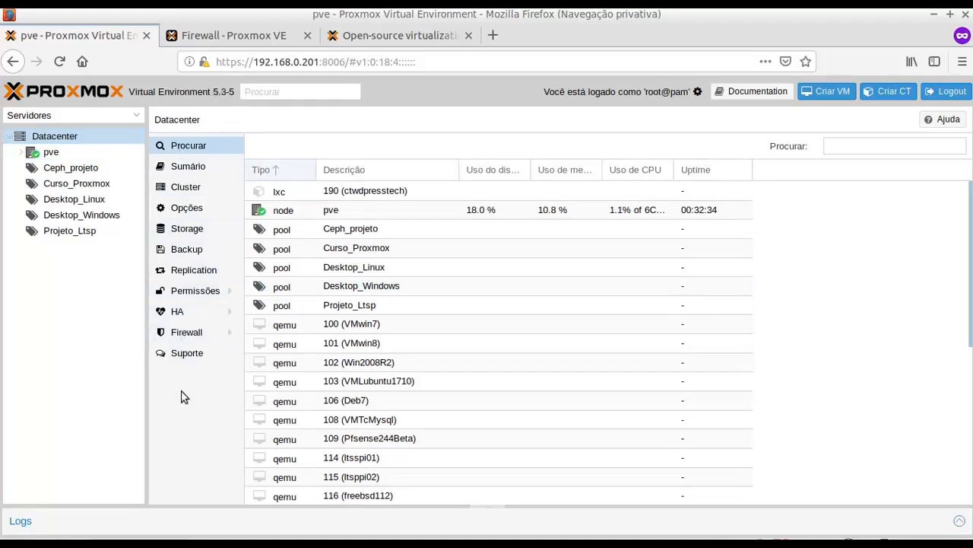
left_click(228, 332)
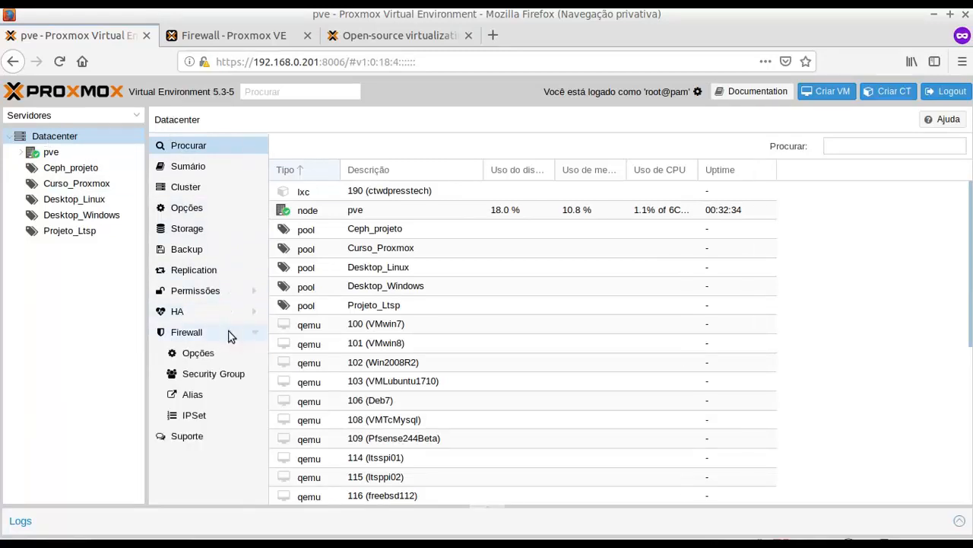
left_click(191, 336)
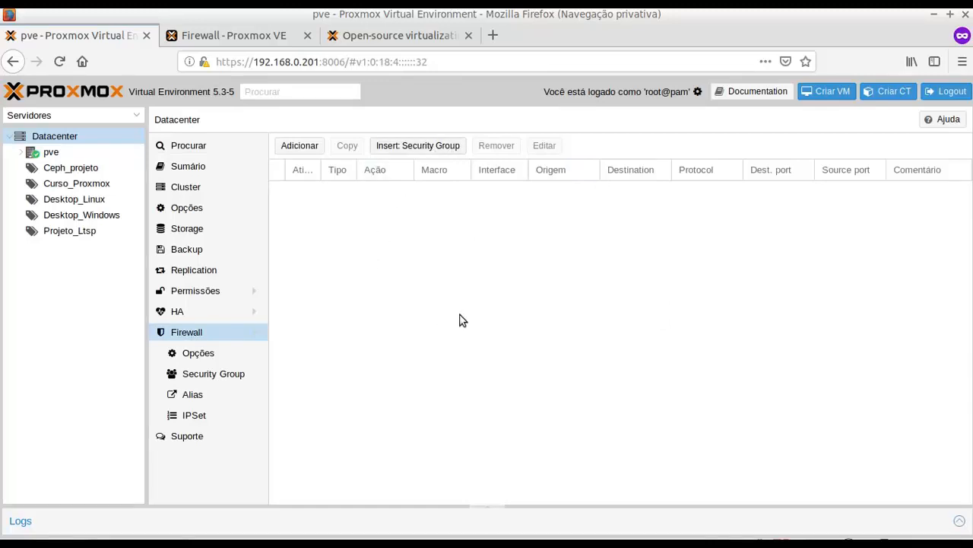
Review the Datacenter firewall's options, including its Firewall enable setting, and its security groups
left_click(198, 357)
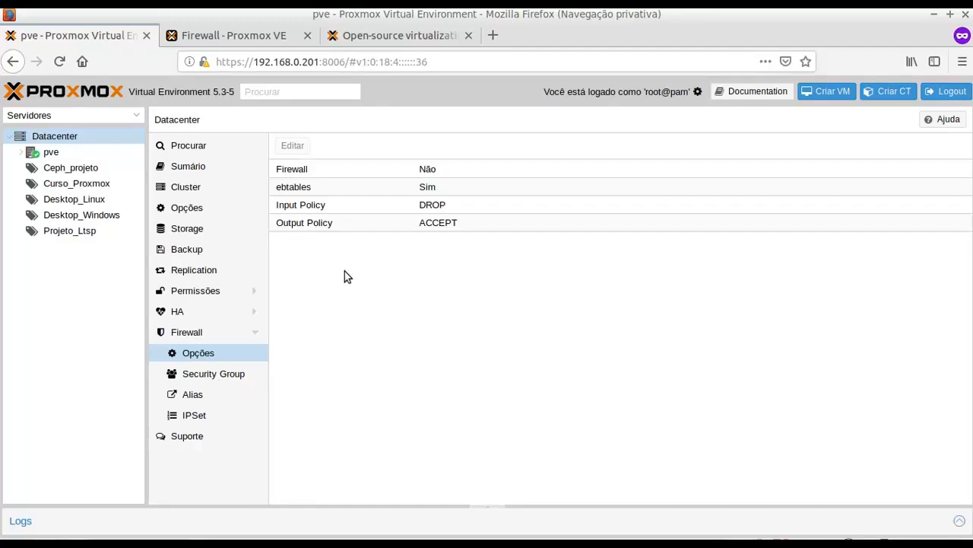
left_click(396, 171)
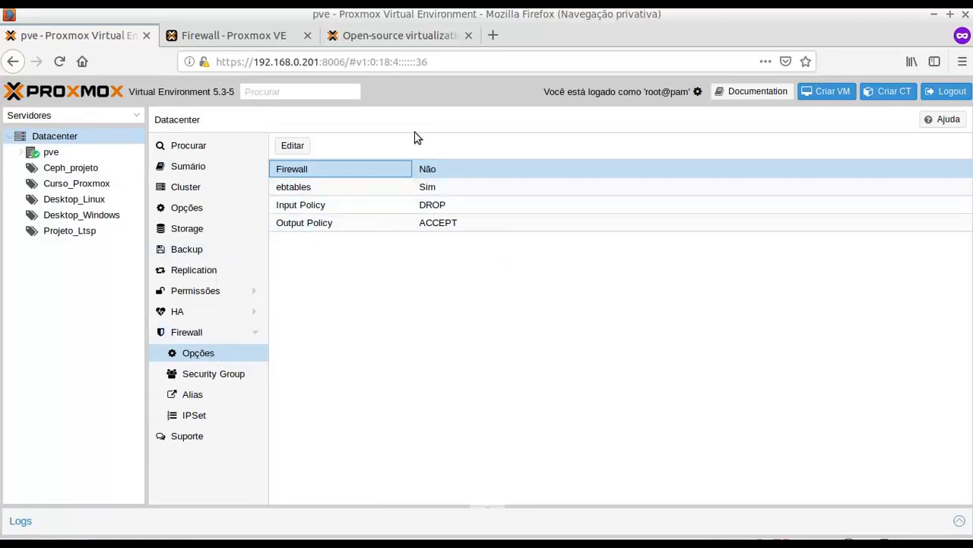
left_click(222, 377)
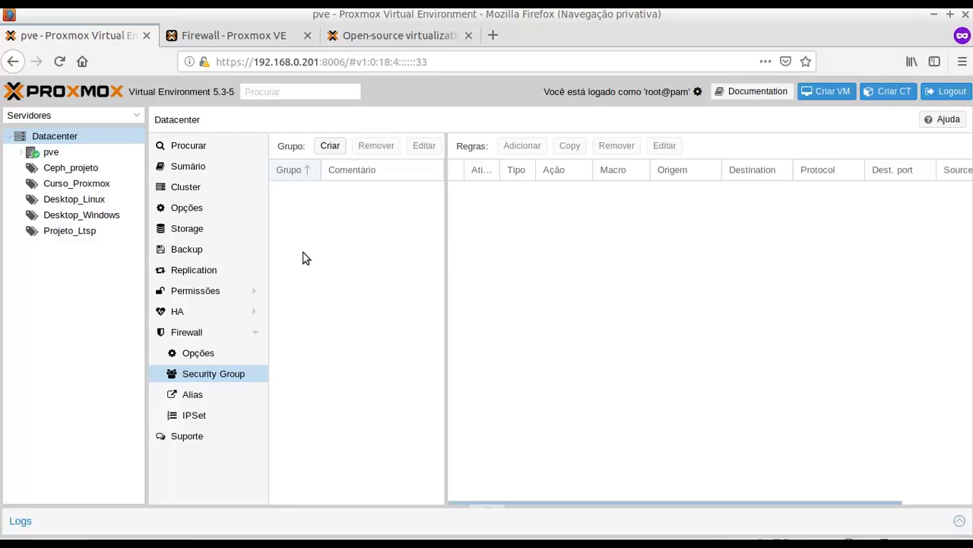
Add a Datacenter firewall alias named MaquinaTeste for 192.168.100.200 with the comment "AliasTeste", and select it
left_click(200, 396)
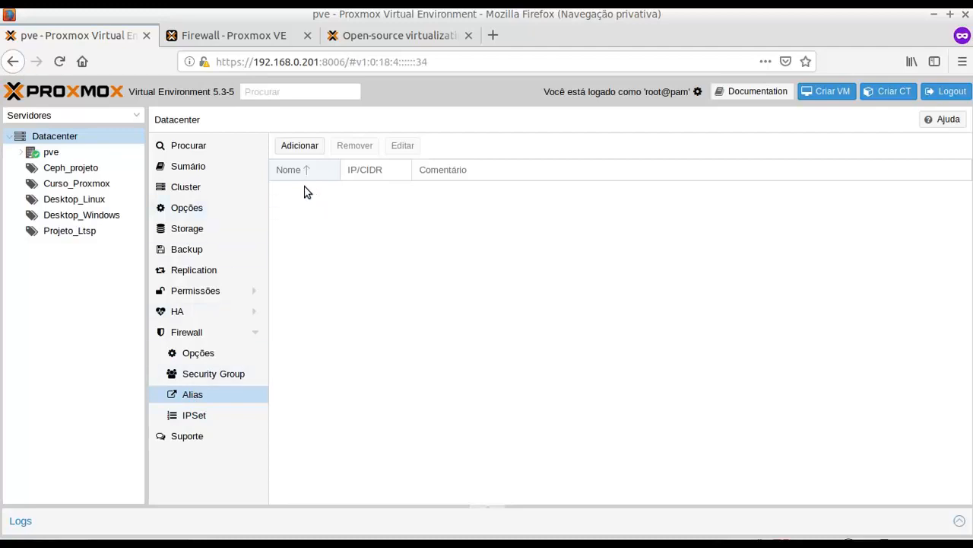
left_click(301, 146)
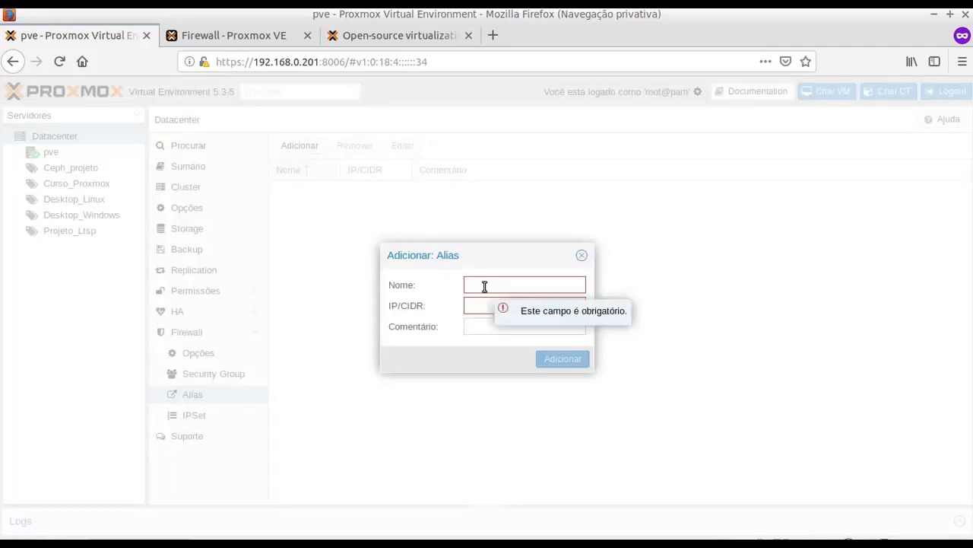
type("MaquiaTeste")
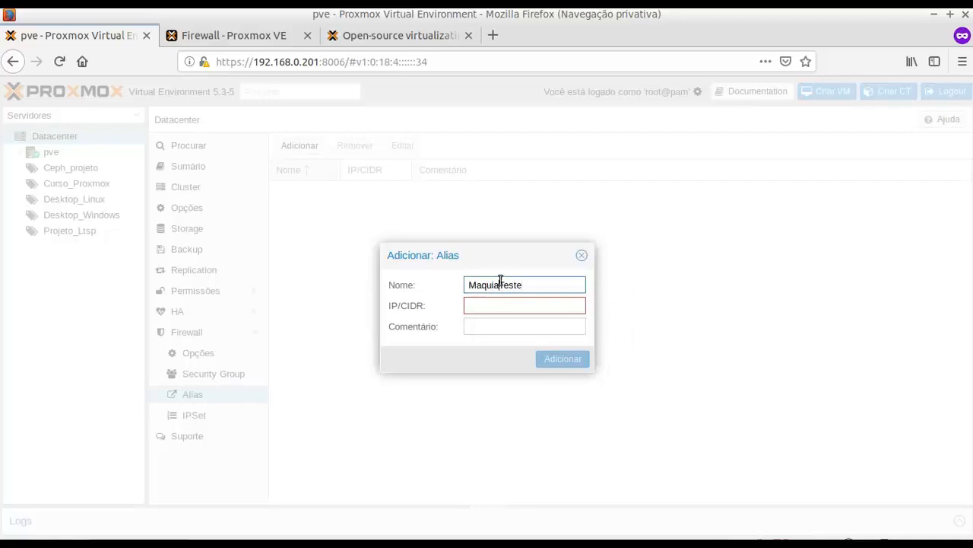
left_click(500, 284)
type("n")
key("Tab")
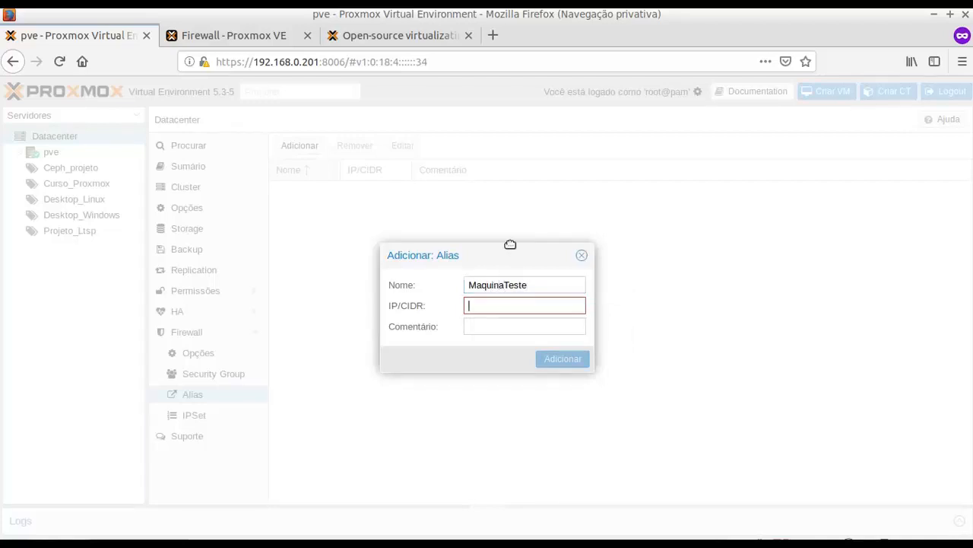
type("192.1")
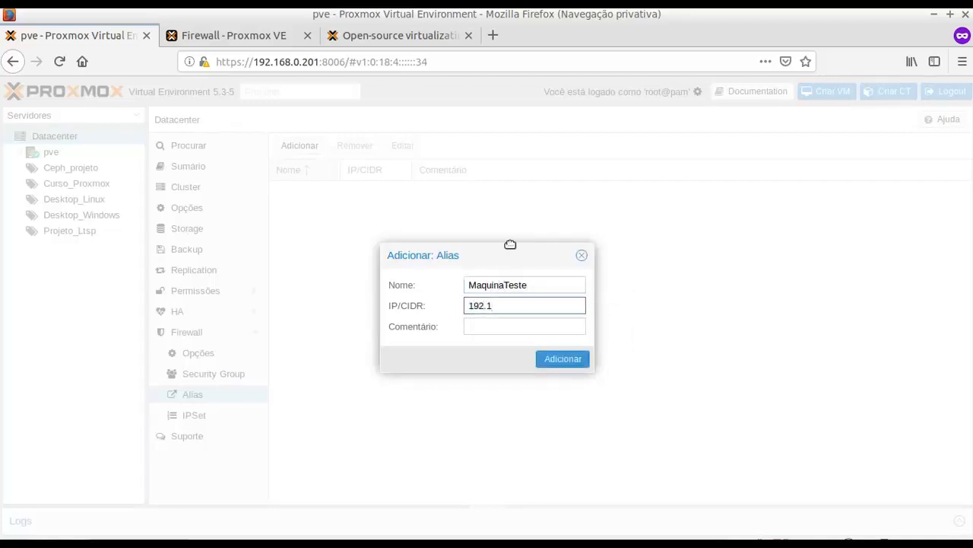
type("68.100.200")
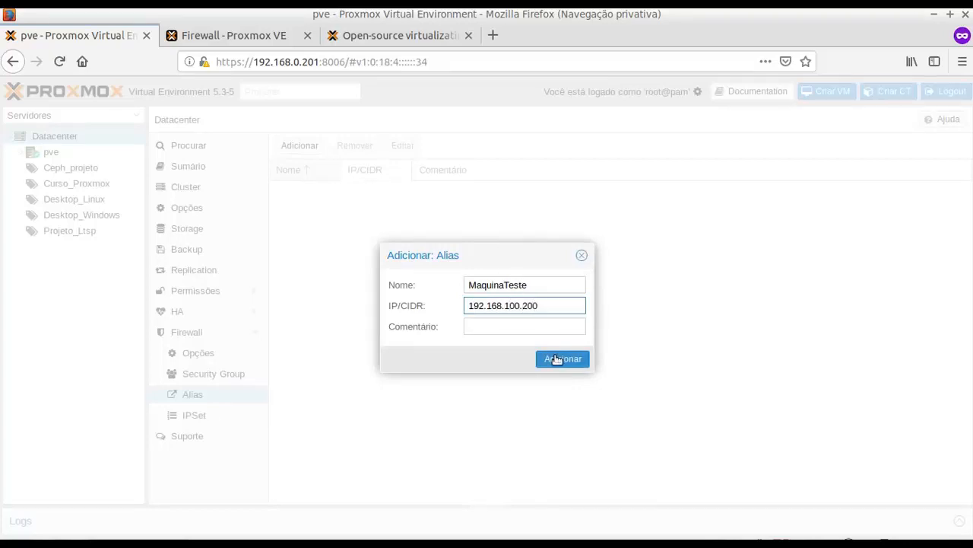
left_click(506, 326)
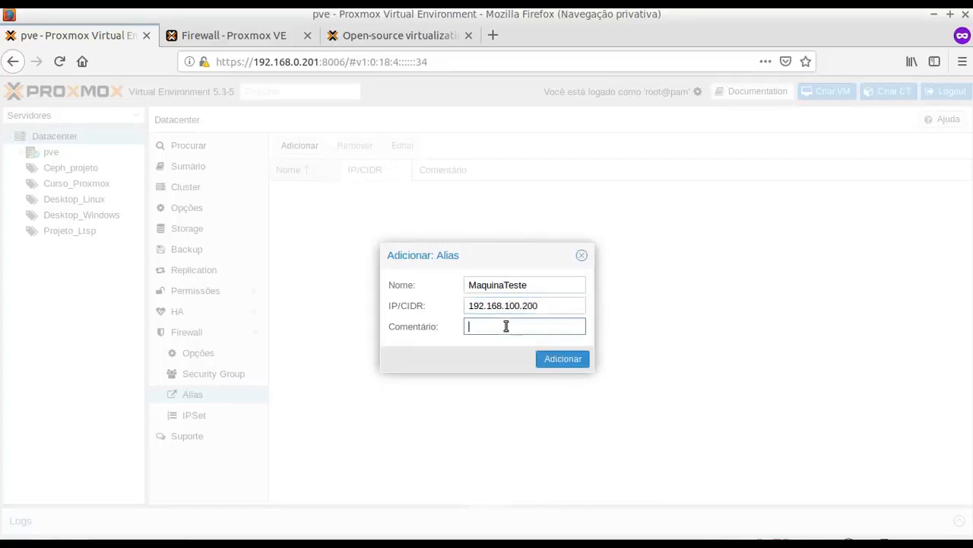
type("AliasTeste")
left_click(557, 365)
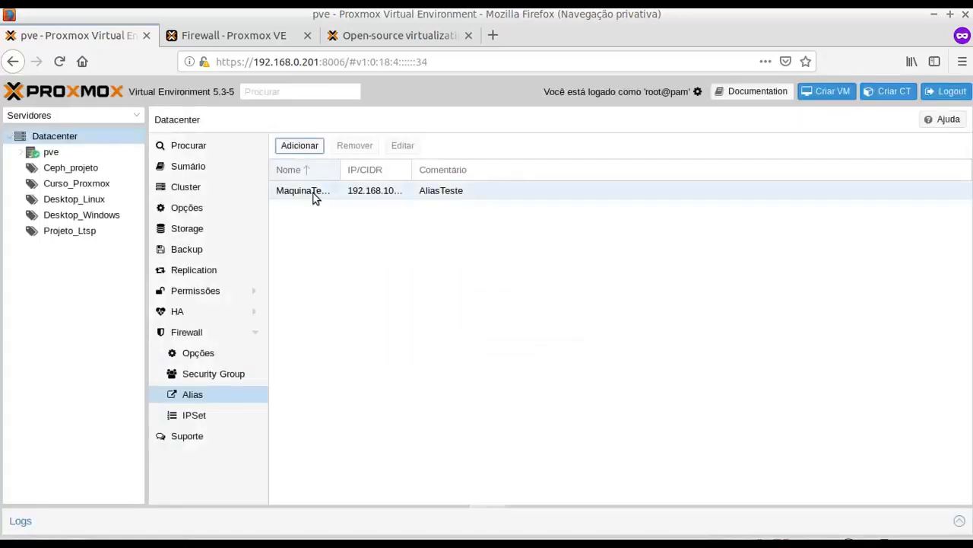
left_click(316, 194)
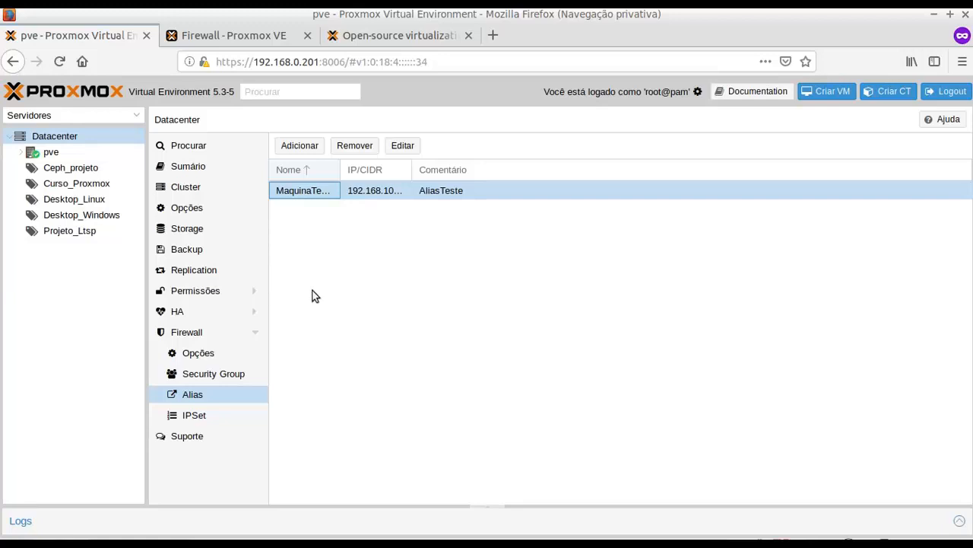
Create a Datacenter firewall IPSet named CompAdmin with the comment "Computadores de Administracao"
left_click(192, 420)
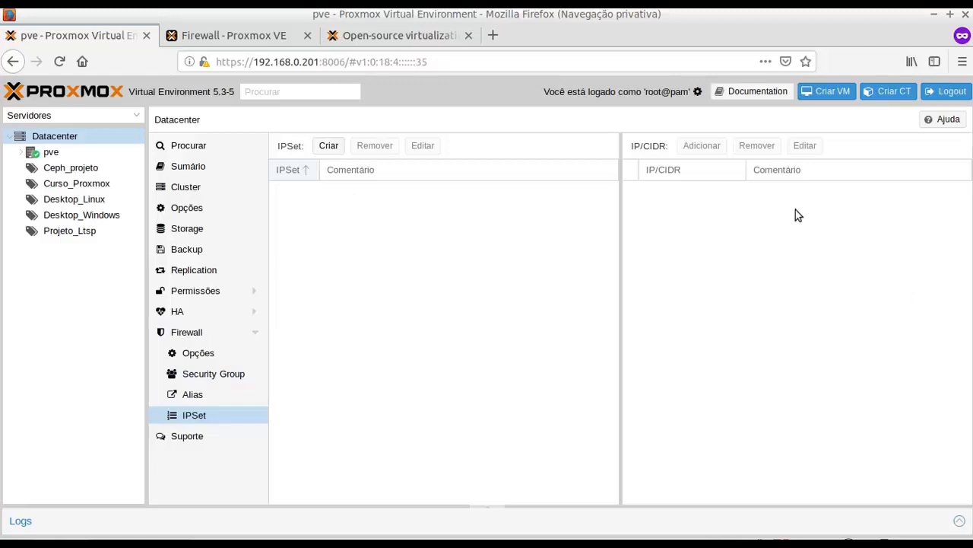
left_click(330, 146)
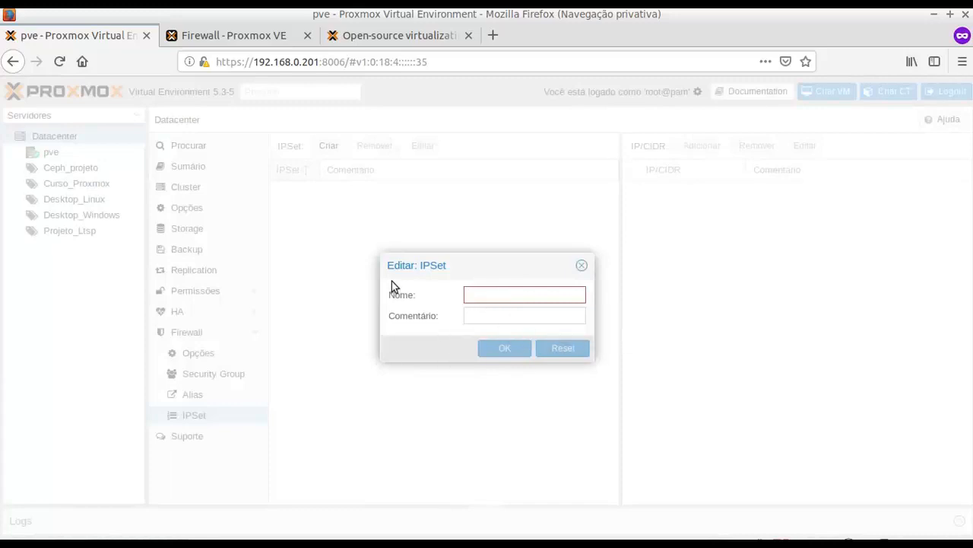
type("Com")
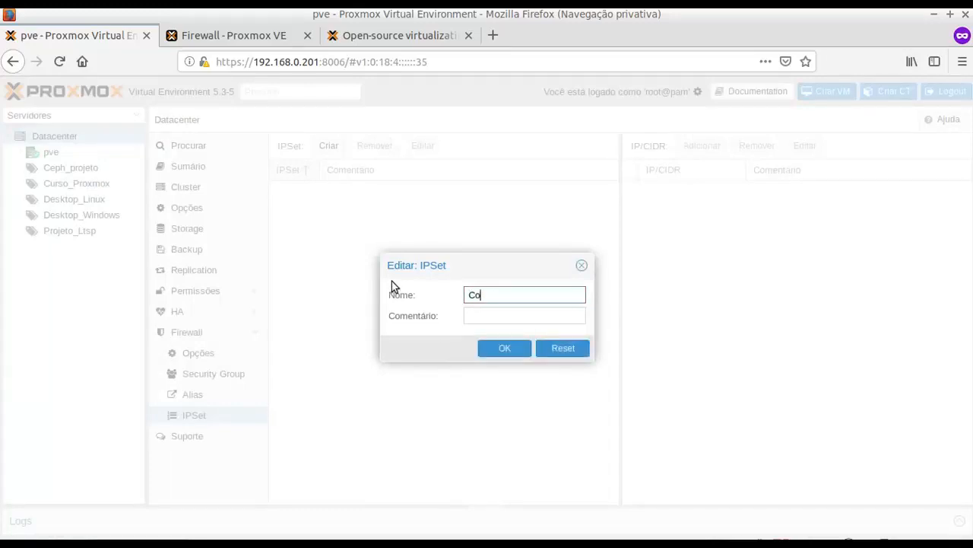
key("BackSpace")
key("BackSpace")
type("p")
key("BackSpace")
type("ompAdmin")
left_click(482, 314)
type("C")
key("BackSpace")
key("BackSpace")
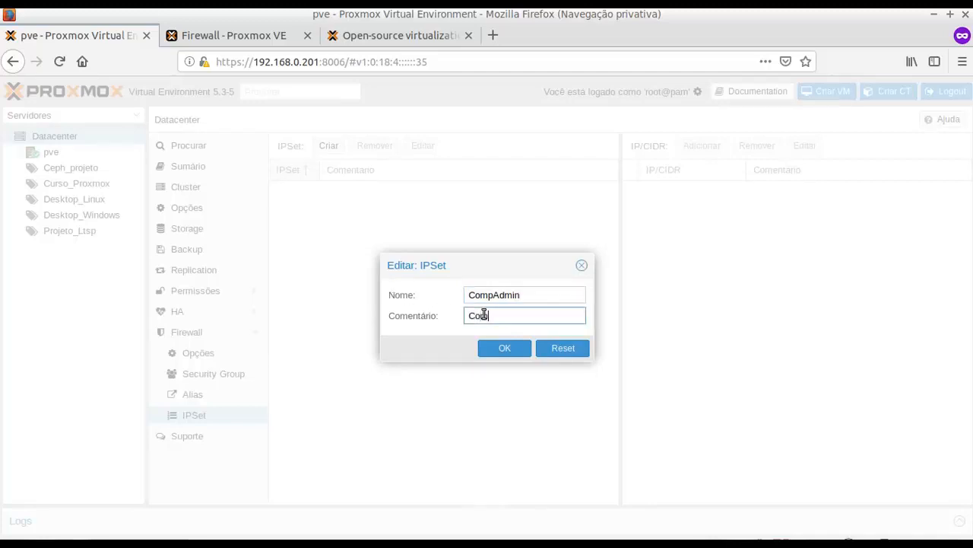
type("mputadores de Administracao")
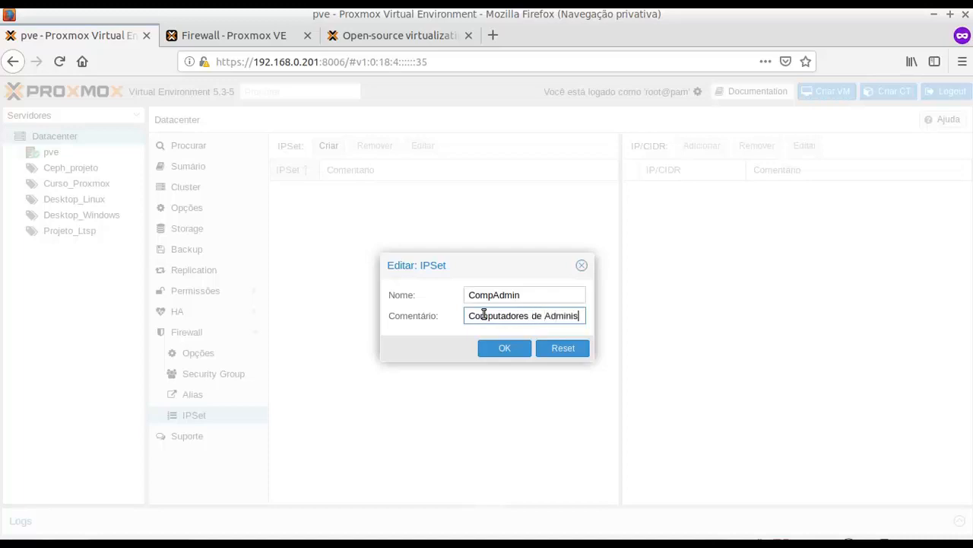
left_click(498, 349)
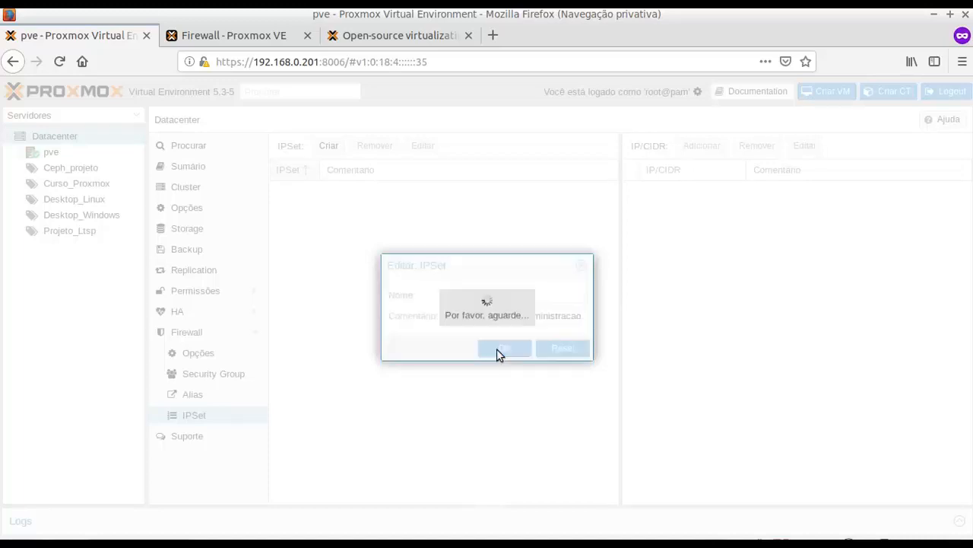
Select the new IPSet and add the address 192.168.100.200 to it with the comment "Comutador do admin1"
left_click(342, 197)
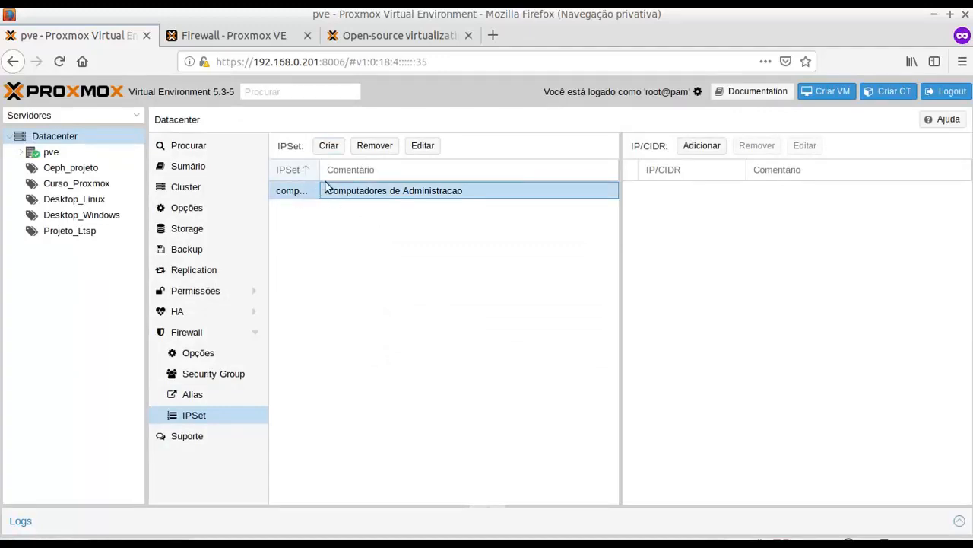
left_click_drag(320, 170, 341, 168)
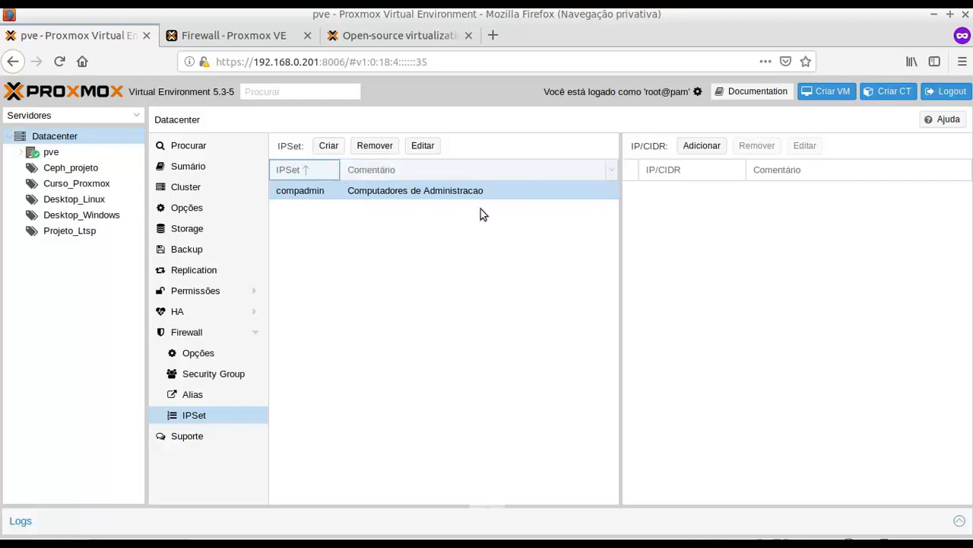
left_click(700, 146)
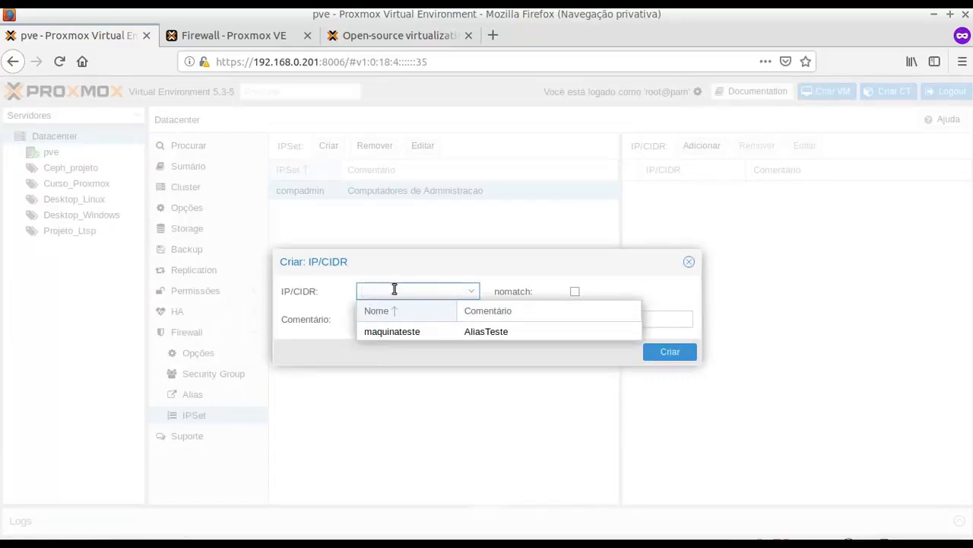
type("192.168.100.200")
left_click(372, 320)
type("Com")
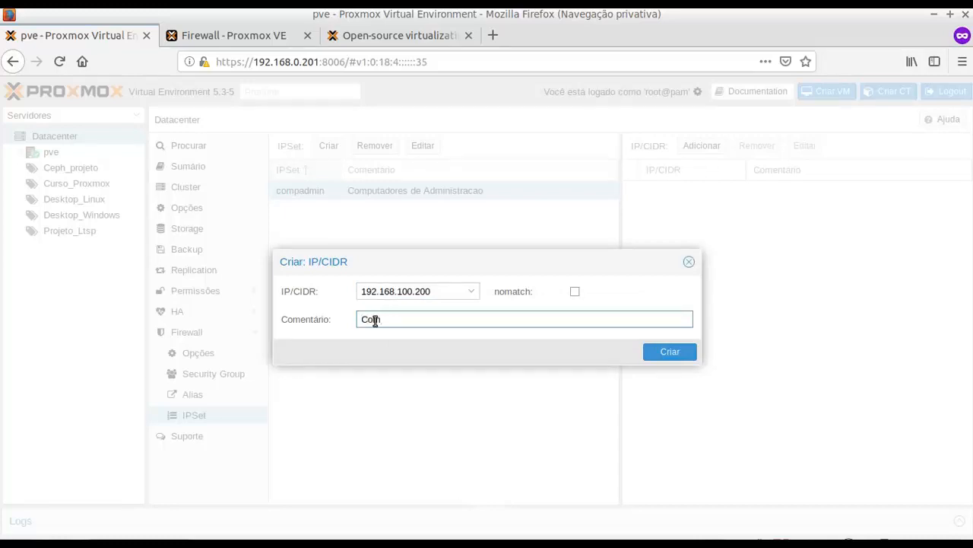
type("putador do admin1")
left_click(672, 353)
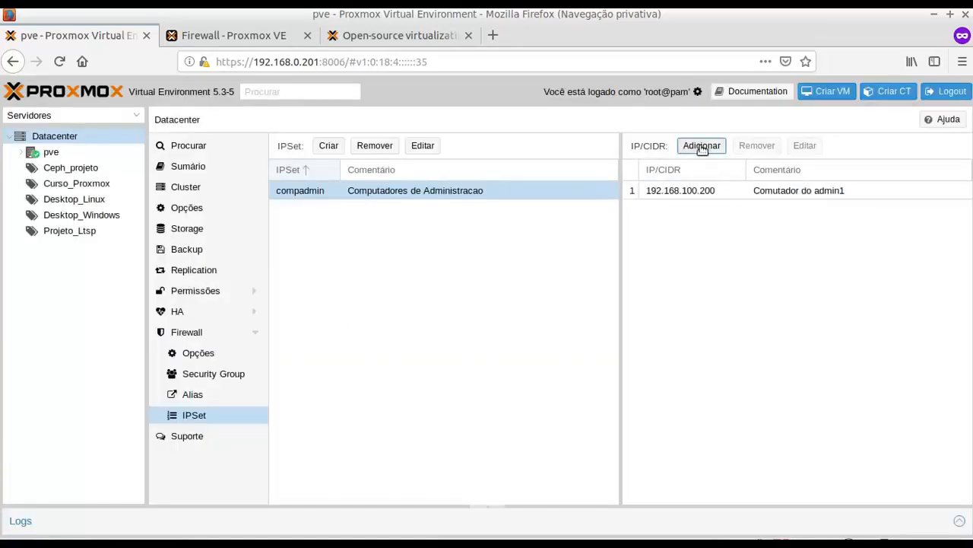
Add the address 192.168.100.177 to the compadmin IPSet with the comment "Computador do Admin2"
key("Return")
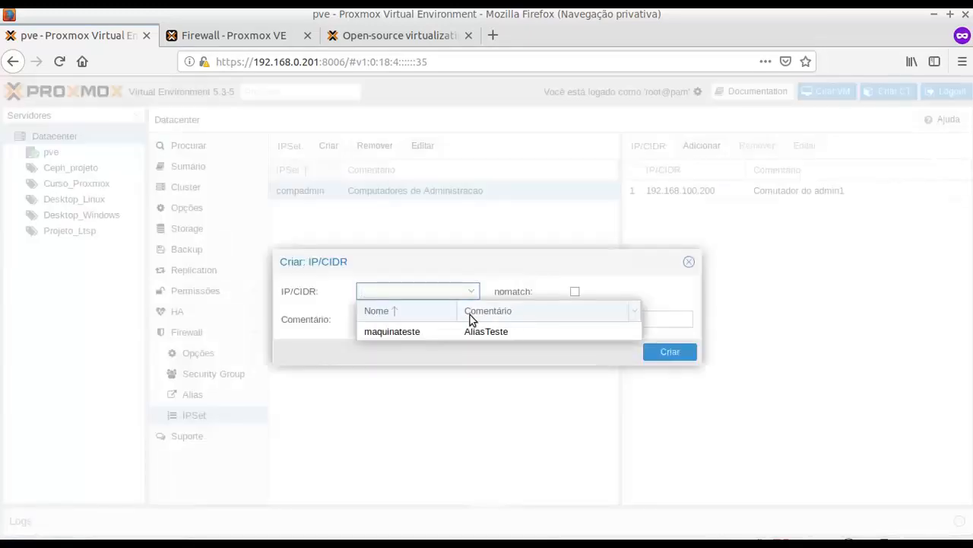
type("192.168.100.177")
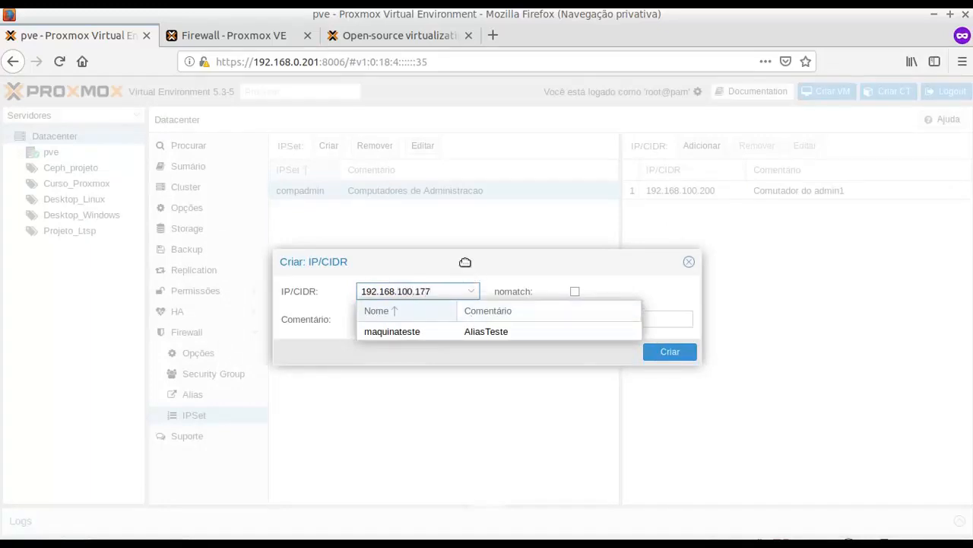
left_click(297, 330)
left_click(379, 319)
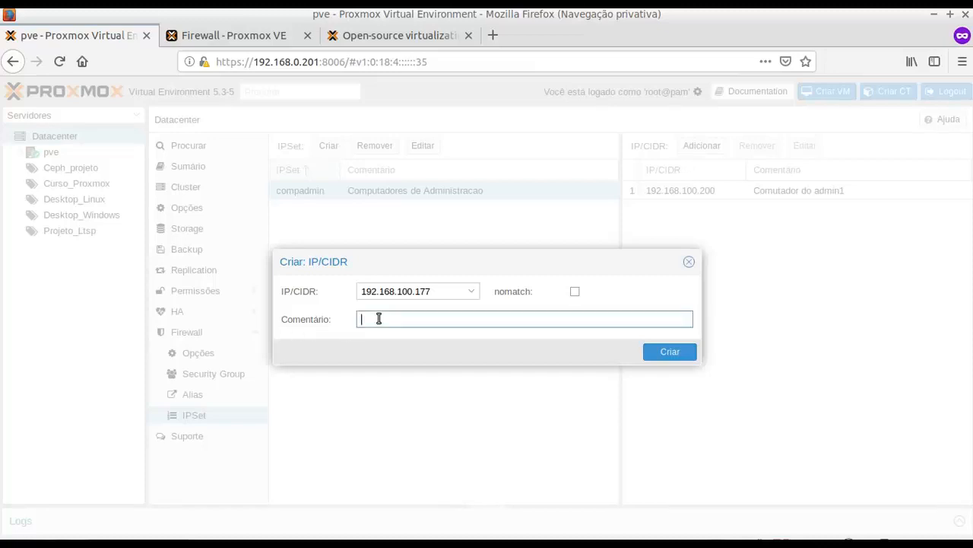
type("Computador do Admin2")
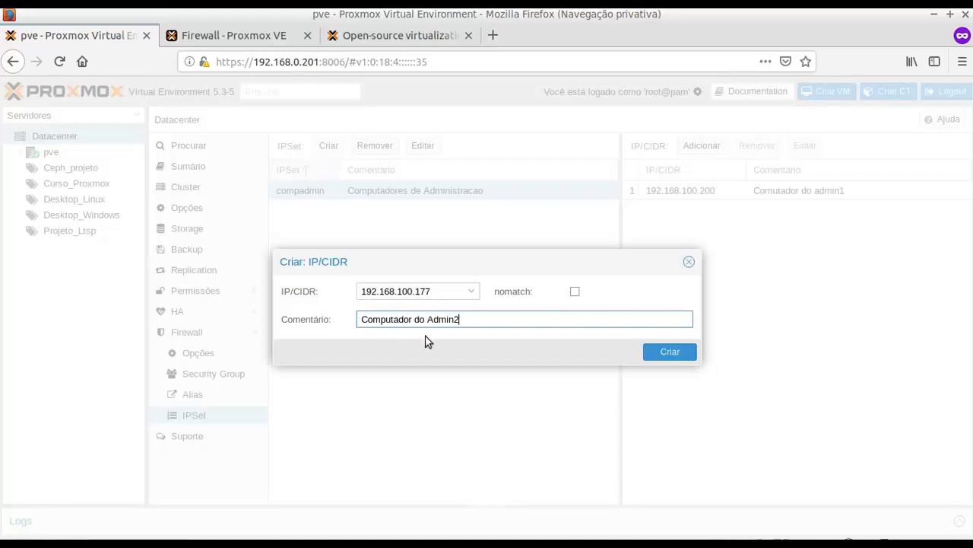
left_click(687, 357)
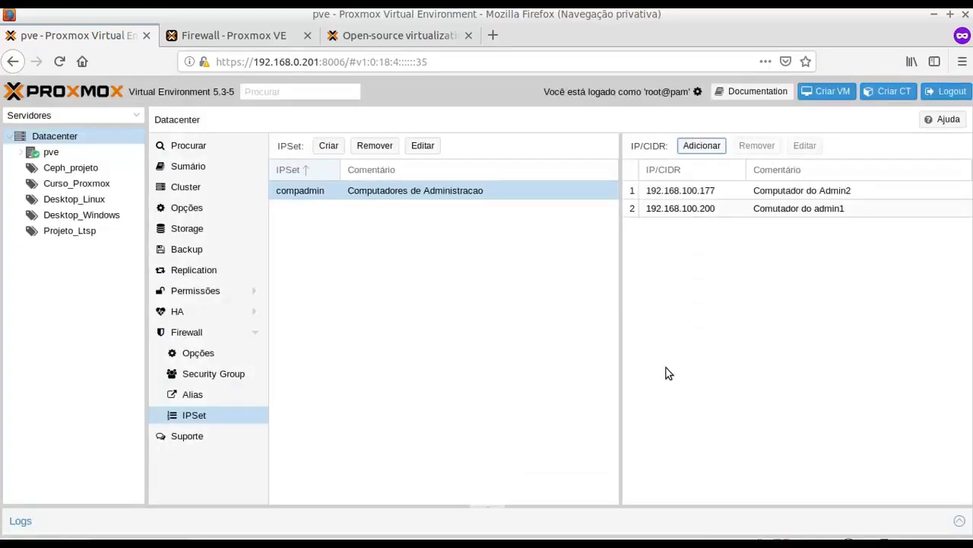
Add the network 192.168.120.0/24 to the compadmin IPSet with the comment "Rede de Administradores"
left_click(709, 145)
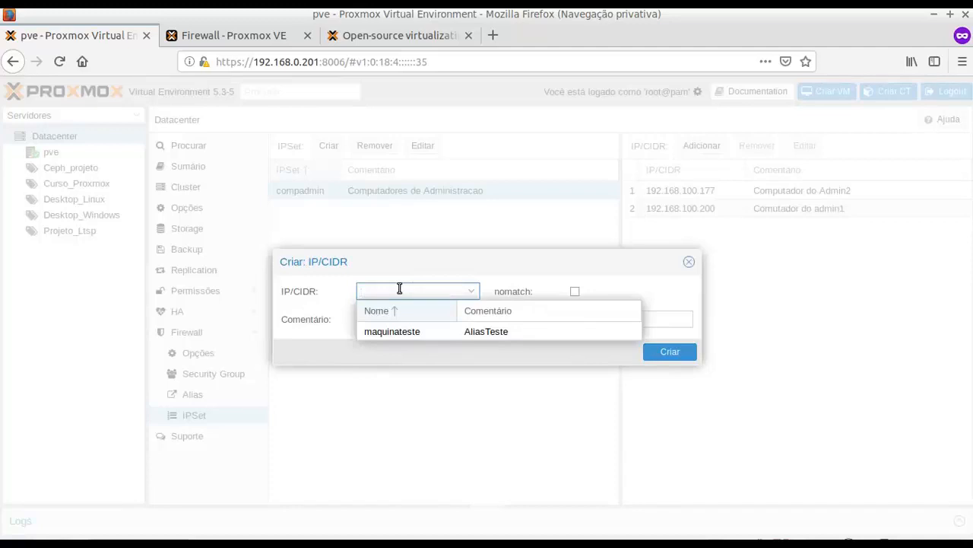
type("192.168.120.0/24")
left_click(374, 319)
type("Rede de ")
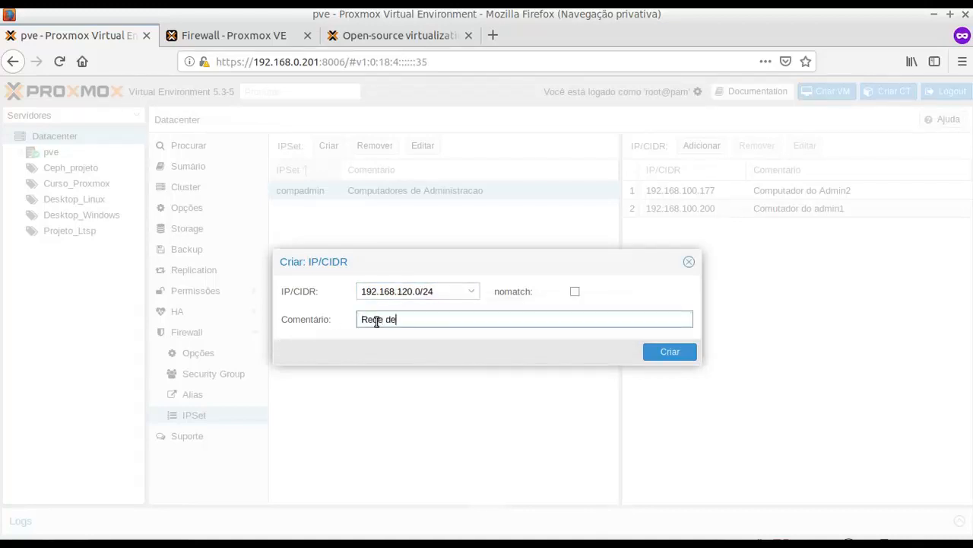
type("Administradores")
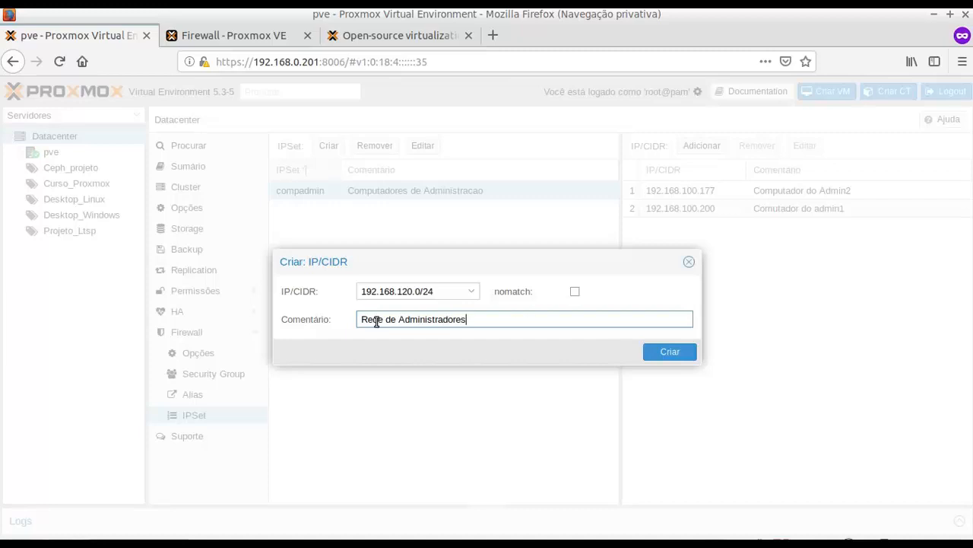
left_click(676, 352)
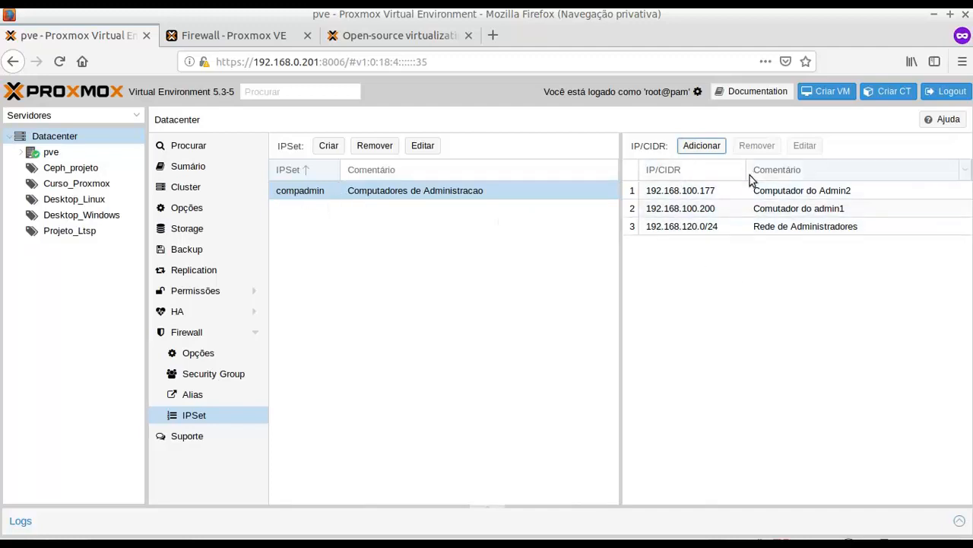
Go through the compadmin IPSet's entries and review the Firewall enable setting in the Datacenter firewall options
left_click(686, 231)
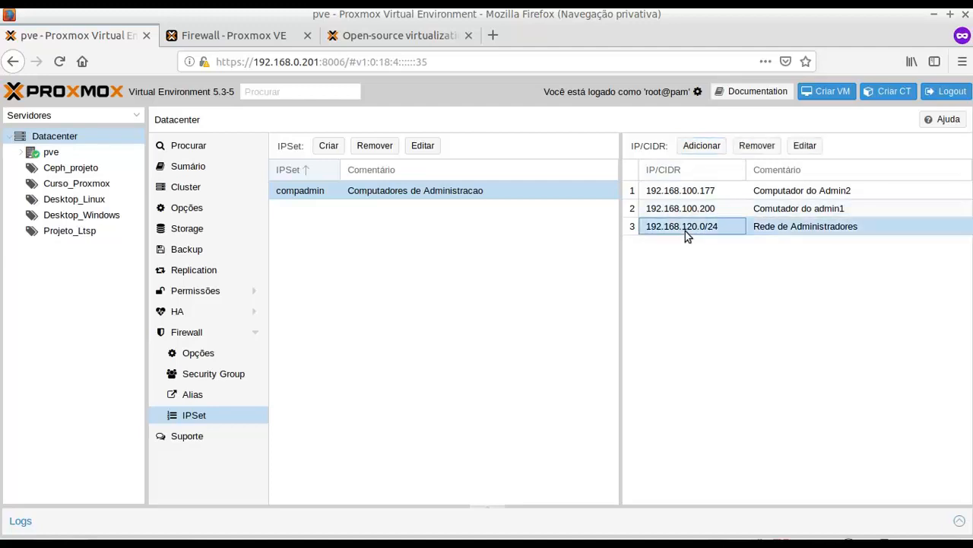
left_click(687, 213)
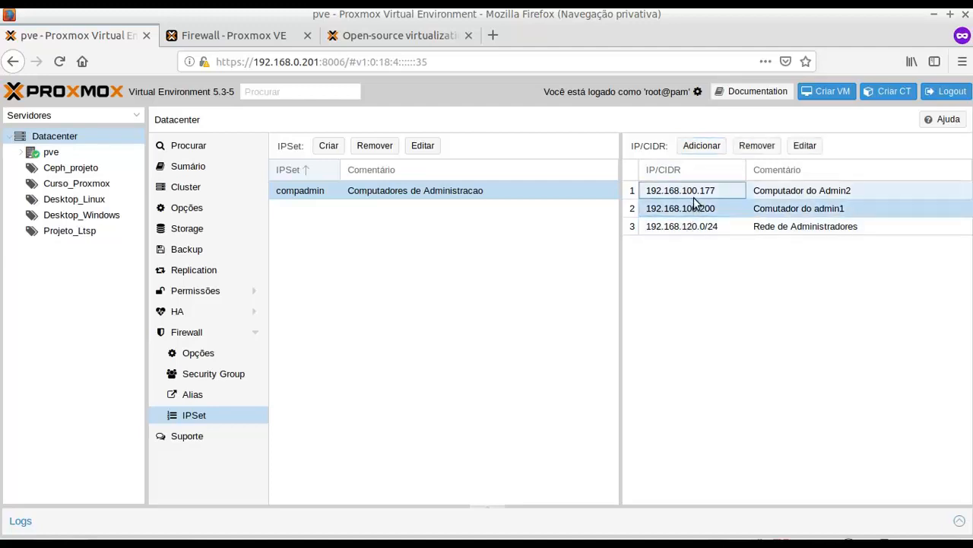
left_click(694, 196)
left_click(464, 324)
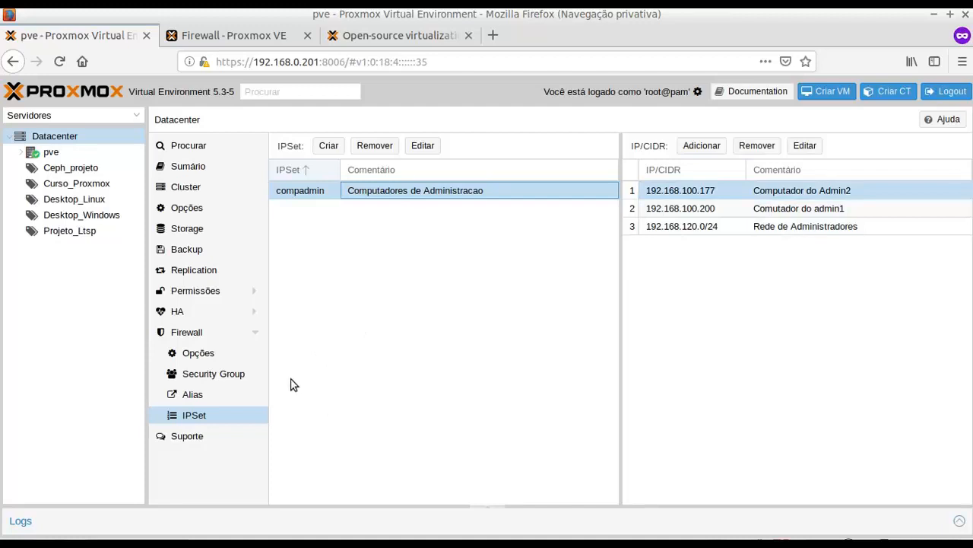
left_click(199, 354)
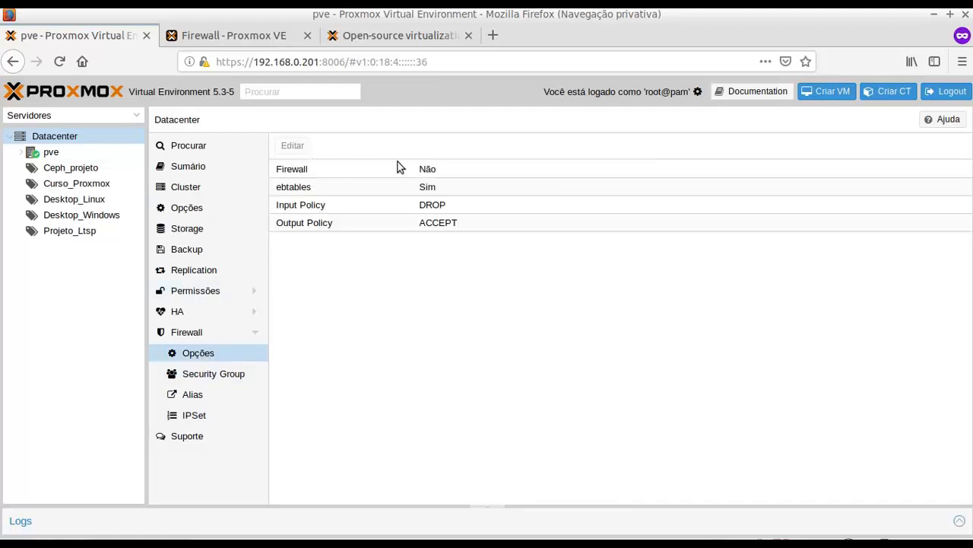
left_click(420, 169)
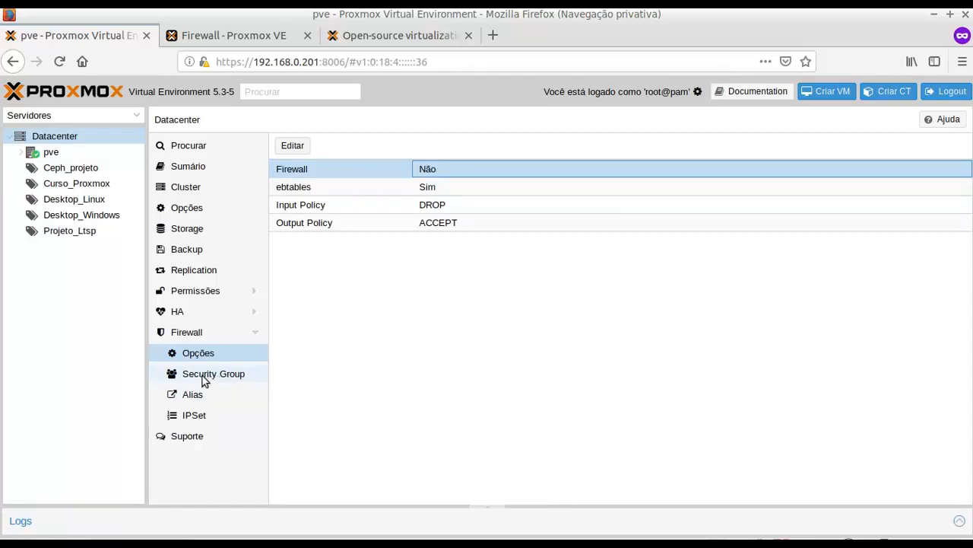
Reopen the compadmin IPSet and add the address 192.168.100.114 to it with the comment "Computador Teste"
left_click(203, 422)
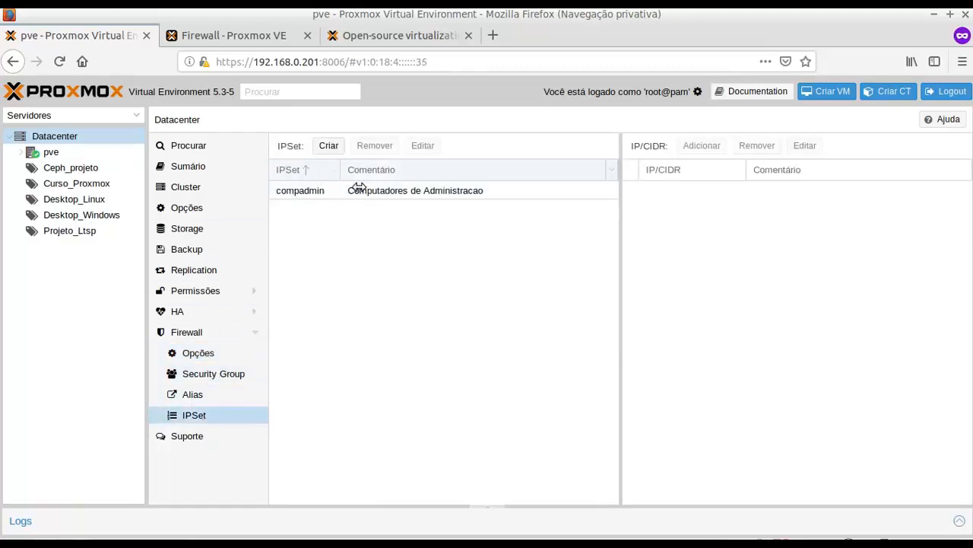
left_click(305, 191)
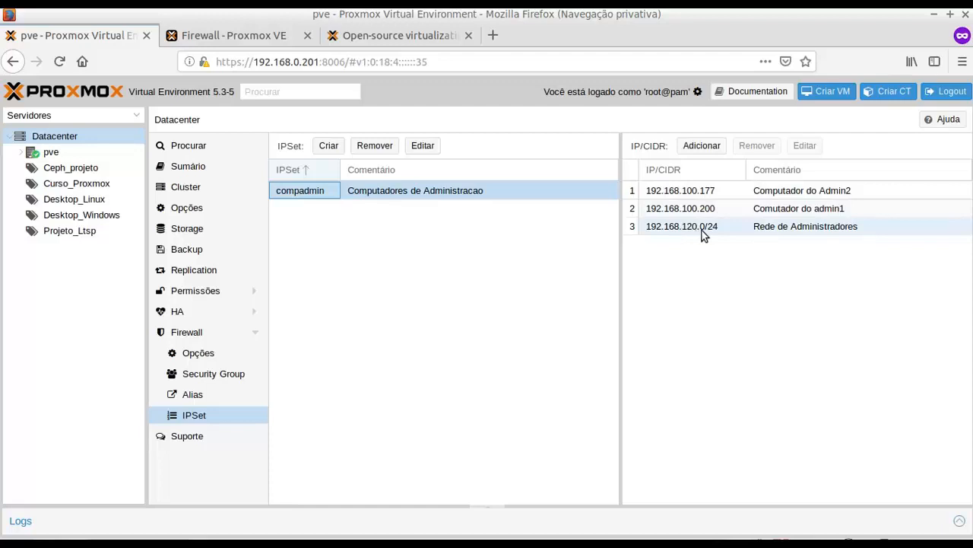
left_click(706, 275)
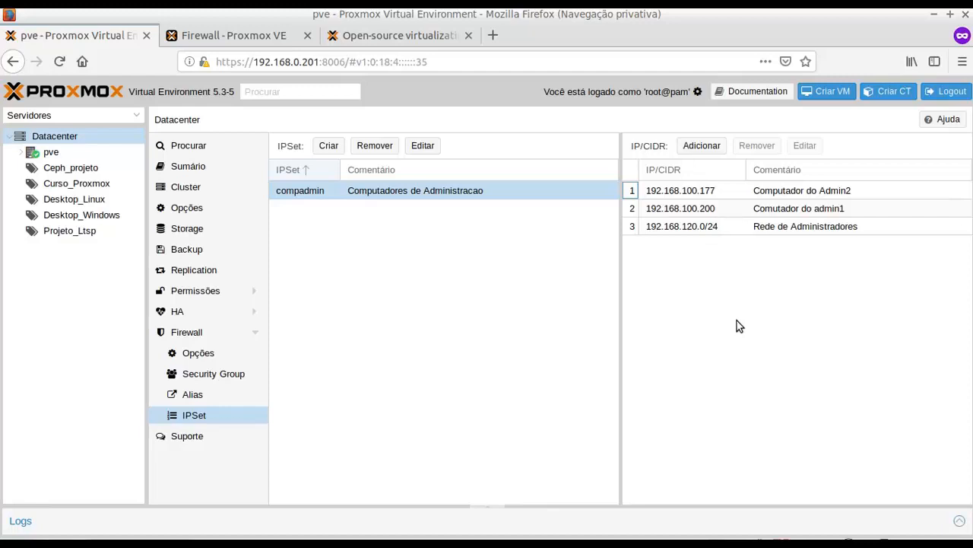
left_click(701, 151)
type("192")
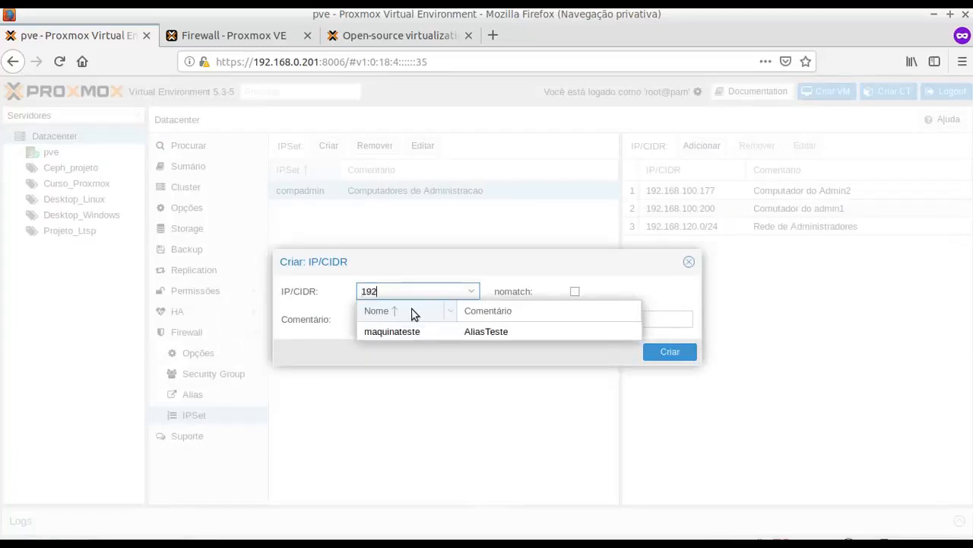
type(".168.100.114")
left_click(295, 325)
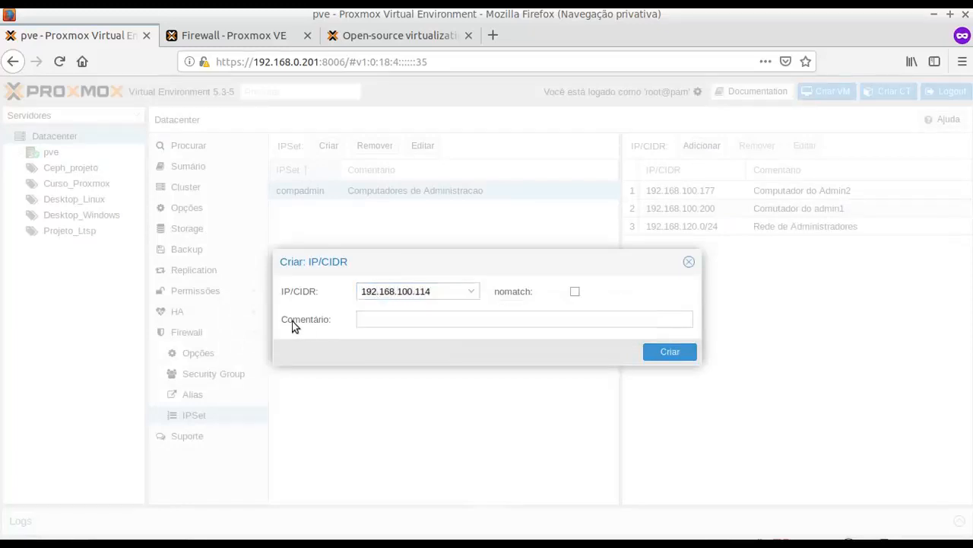
left_click(402, 318)
type("C")
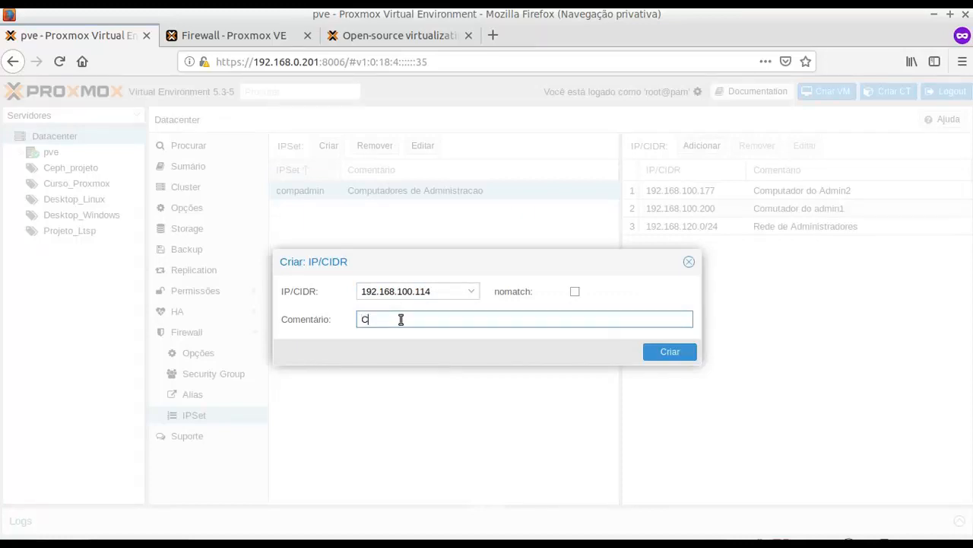
type("omputador Teste")
left_click(671, 351)
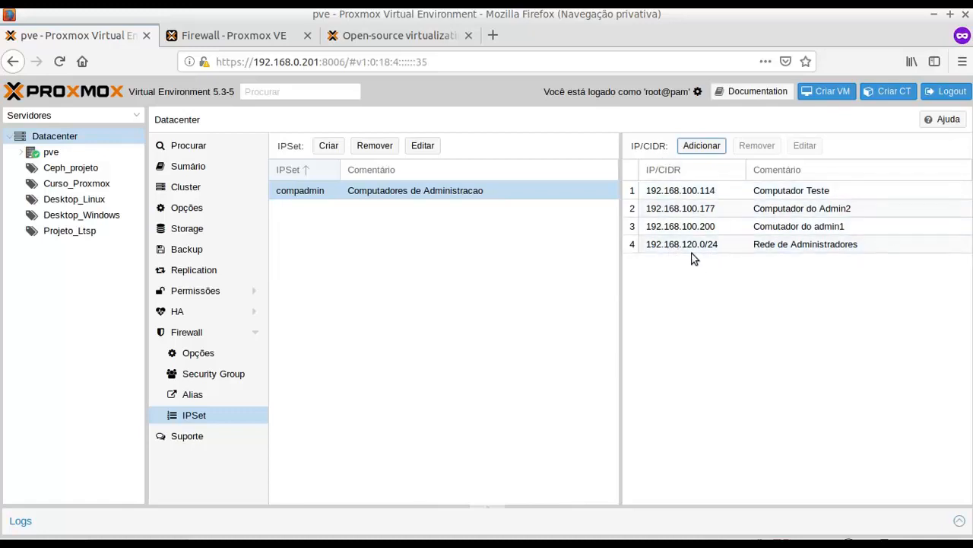
Create a Datacenter security group AcessoProxmox with the comment "Portas para admin Proxmox" and widen the group name column
left_click(230, 375)
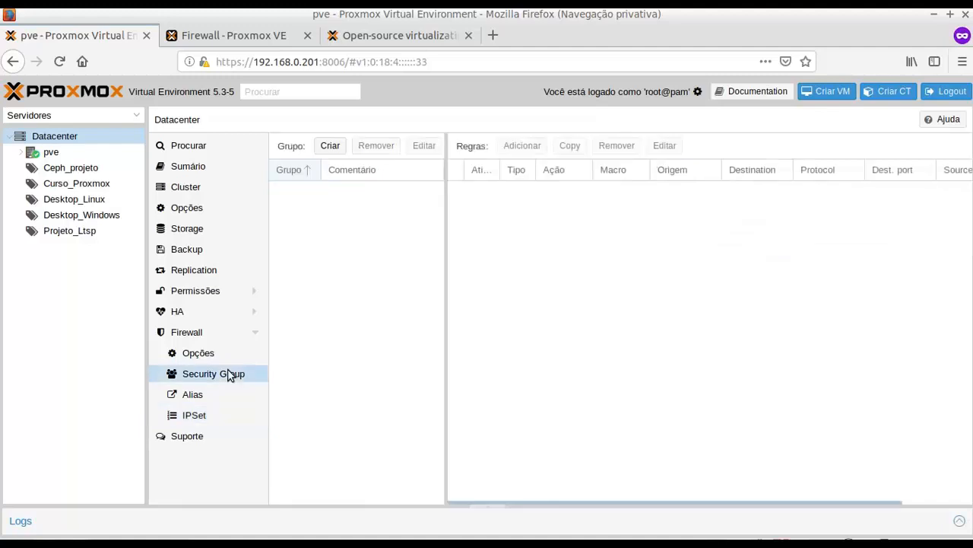
left_click(331, 146)
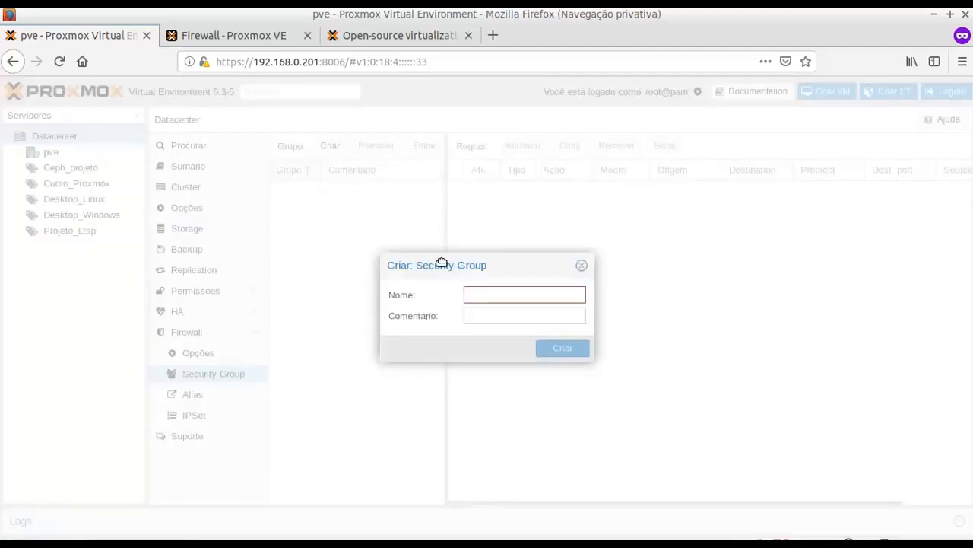
type("AcessoProx")
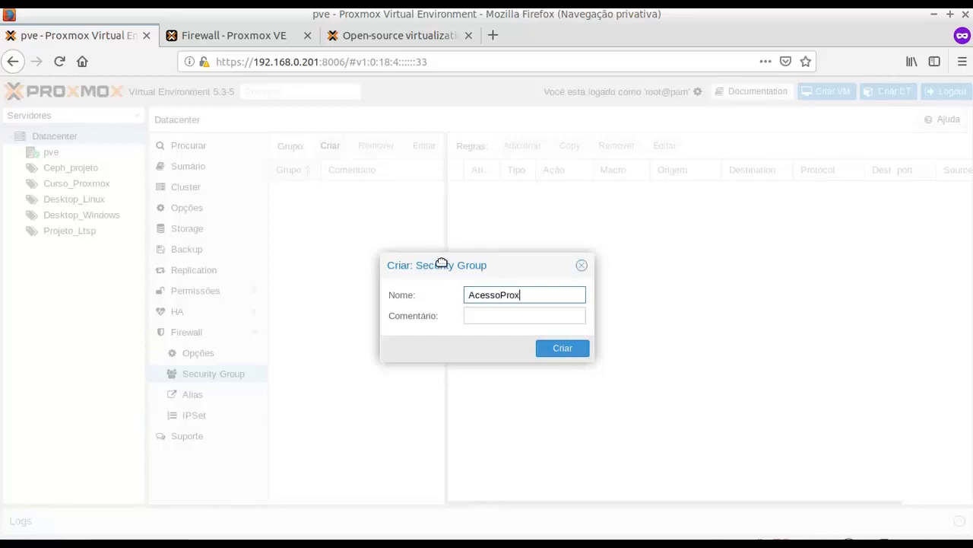
type("mox")
left_click(476, 317)
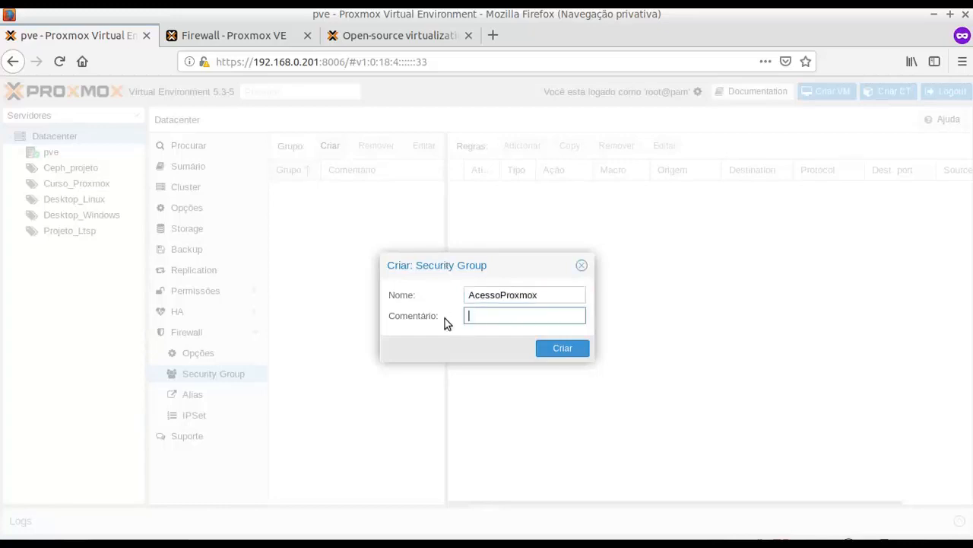
type("Portas ara")
key("BackSpace")
key("BackSpace")
key("BackSpace")
type("para admin Proxmox")
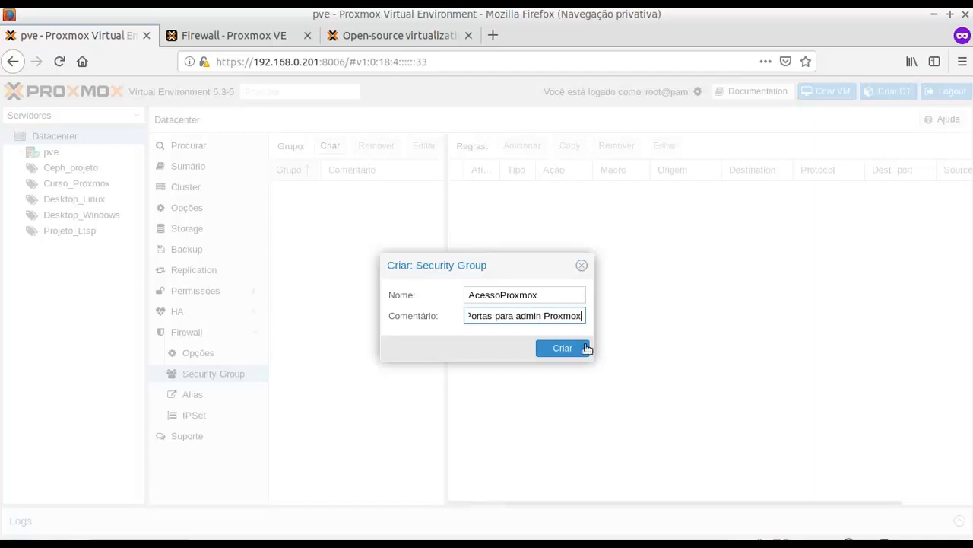
left_click(569, 346)
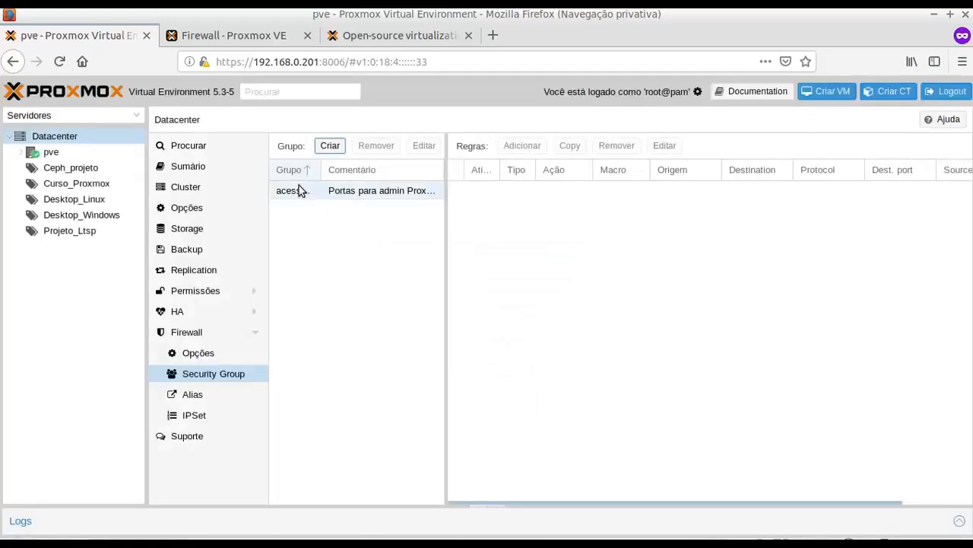
left_click_drag(321, 172, 353, 169)
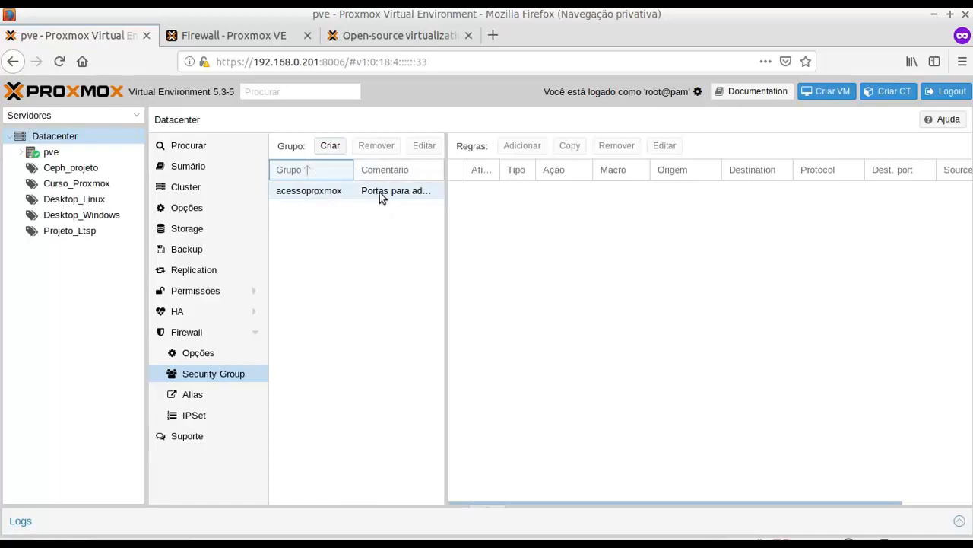
Start an enabled incoming ACCEPT rule in the acessoproxmox group with source +compadmin and destination port 8006
left_click(381, 194)
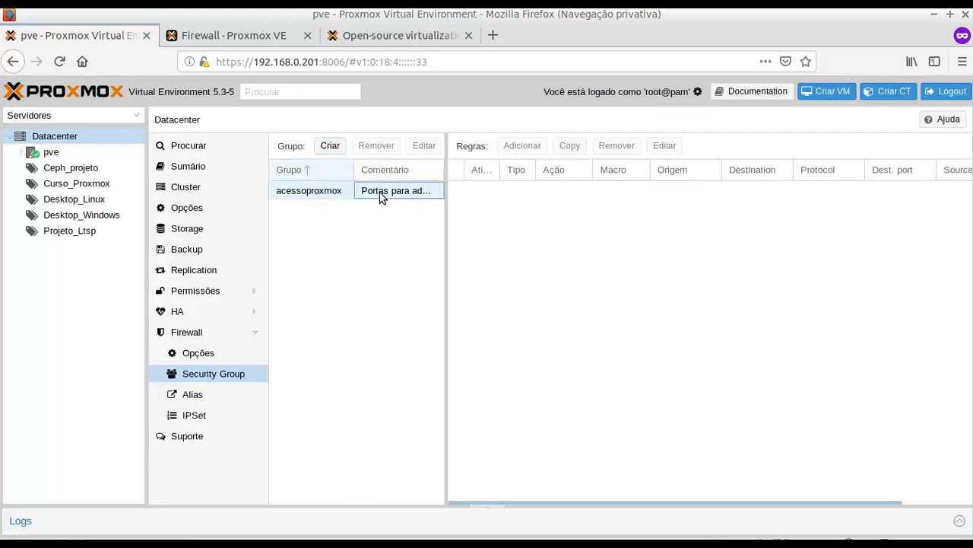
left_click(516, 237)
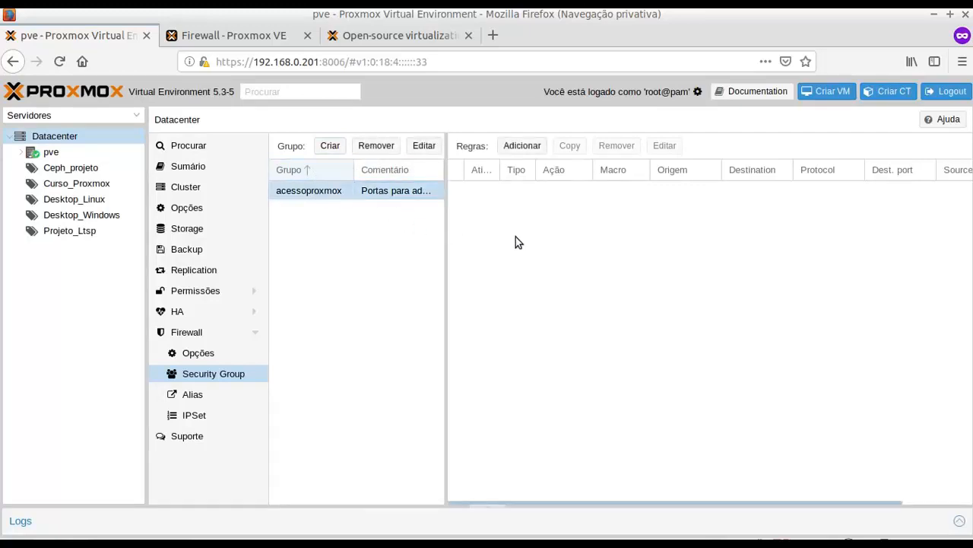
left_click(527, 146)
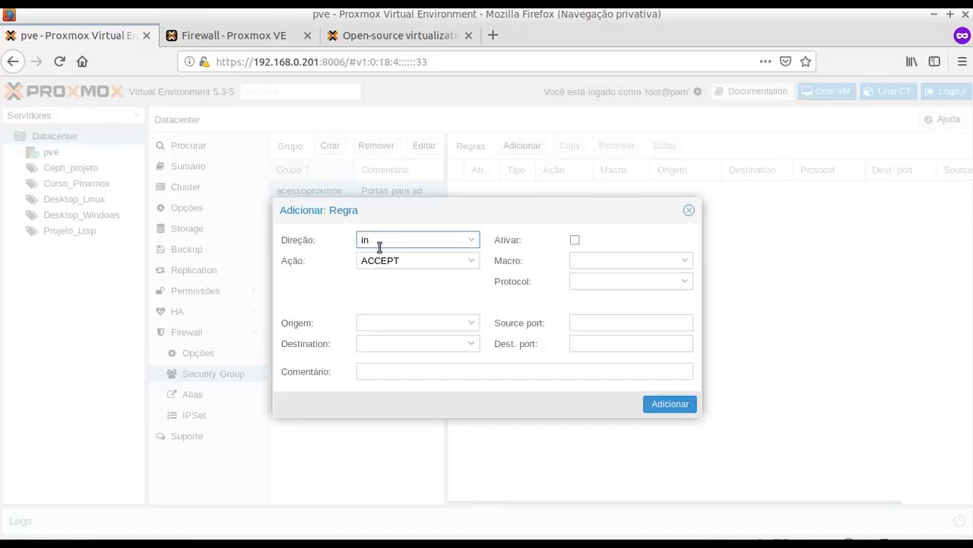
left_click(575, 239)
left_click(472, 326)
left_click(471, 324)
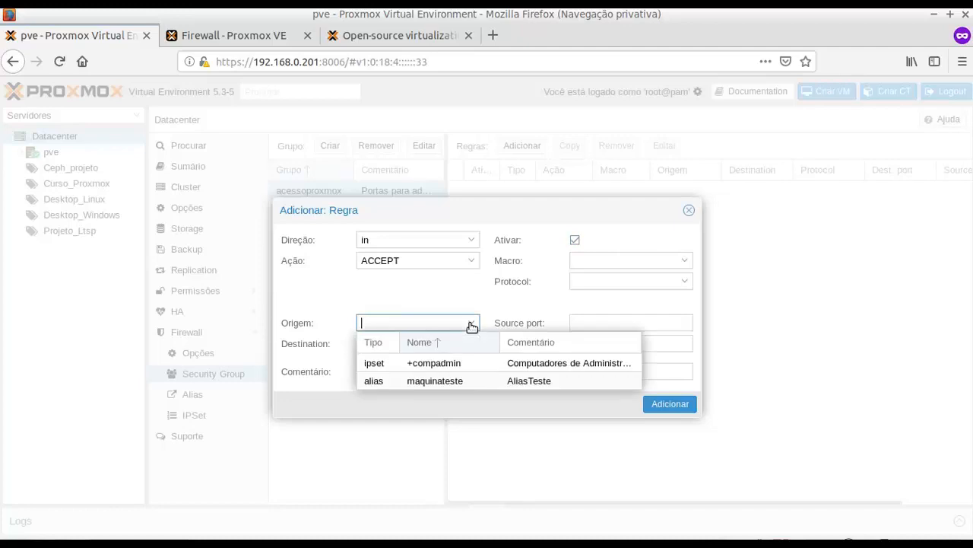
left_click(432, 366)
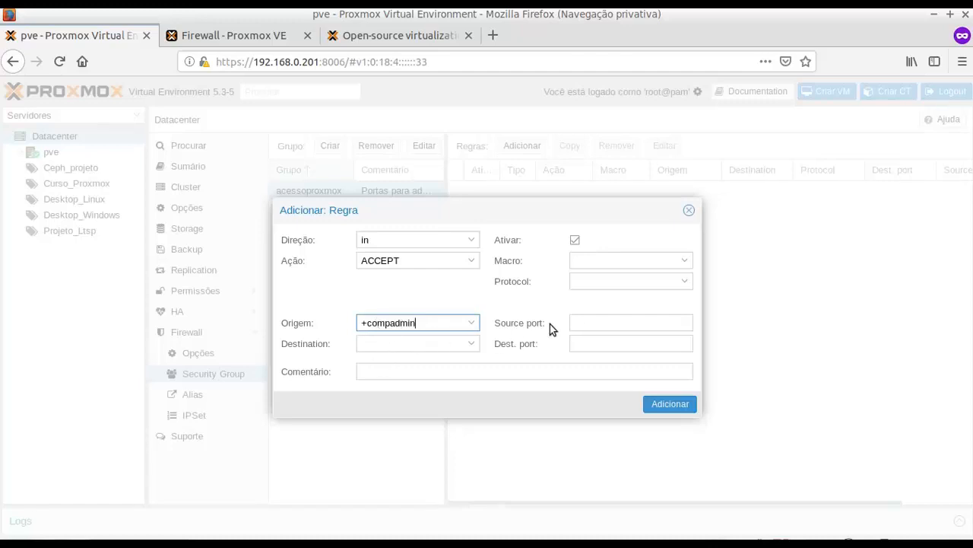
left_click(626, 345)
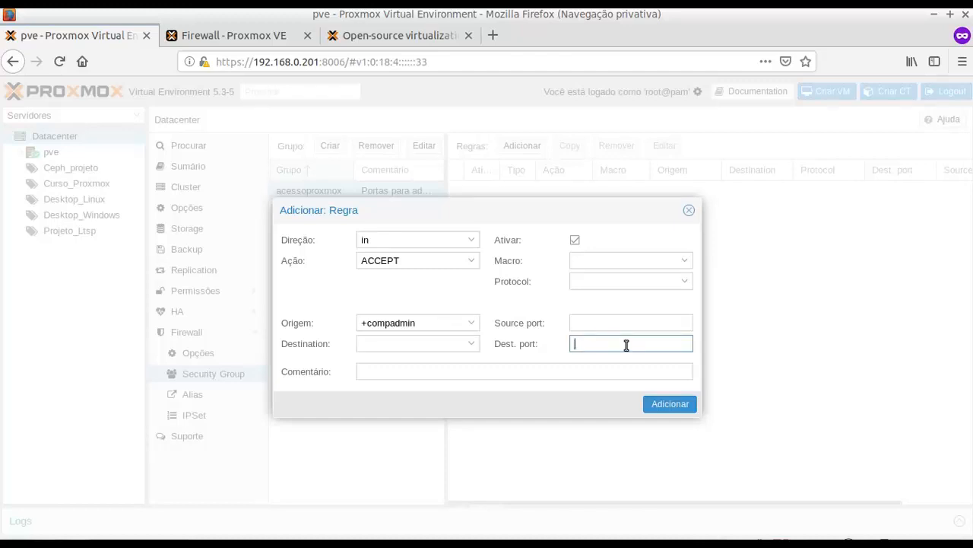
type("8006")
Give the new rule the comment "Porta de administracao WEB" and the tcp protocol, and add it to the group
left_click(456, 371)
type("Port")
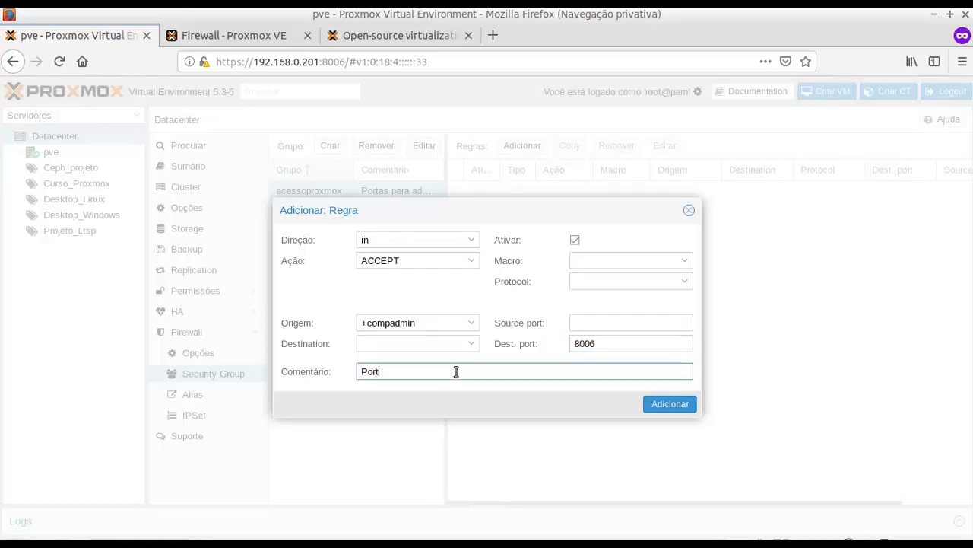
type("a de administracao WEB")
left_click(679, 281)
left_click(683, 282)
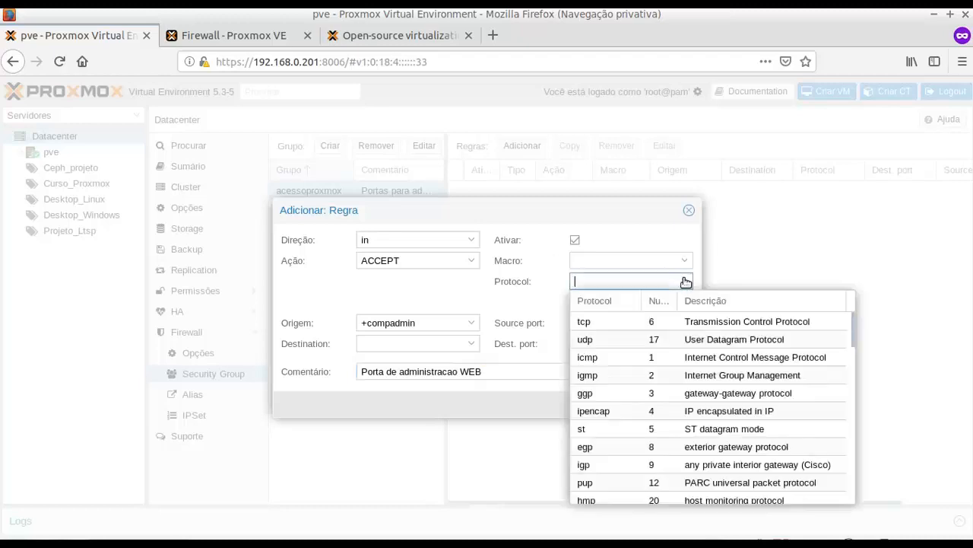
left_click(612, 322)
left_click(672, 405)
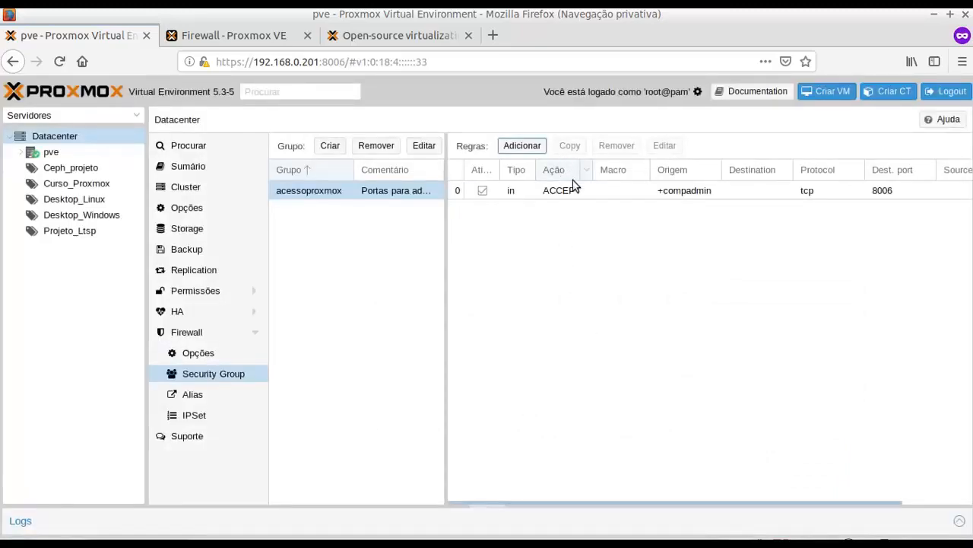
Copy the port 8006 rule in the acessoproxmox group as a new rule with destination port 22
left_click(523, 147)
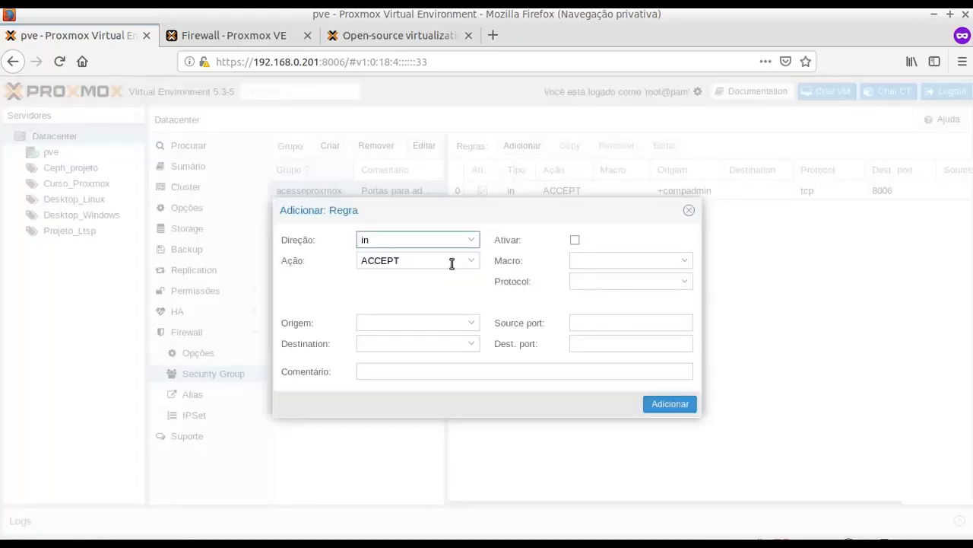
left_click(690, 213)
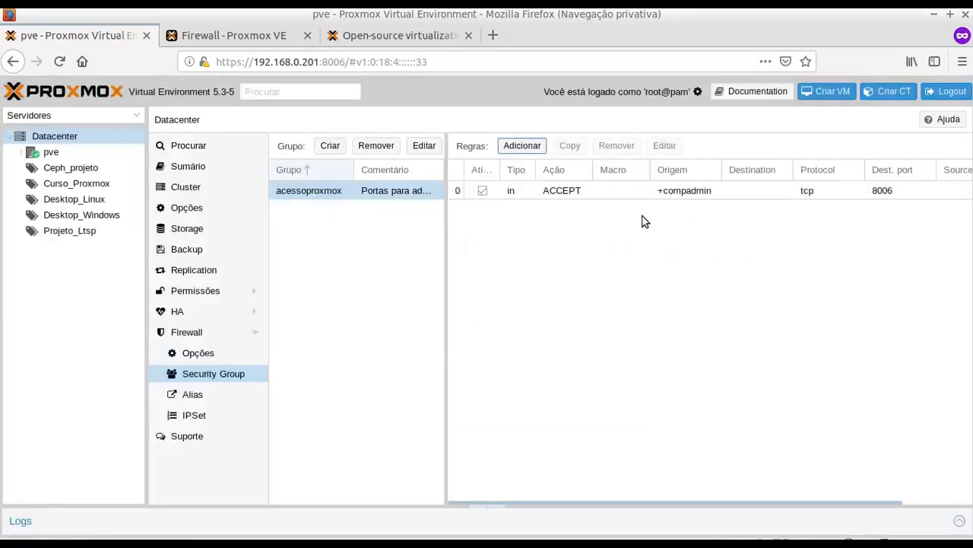
left_click(574, 191)
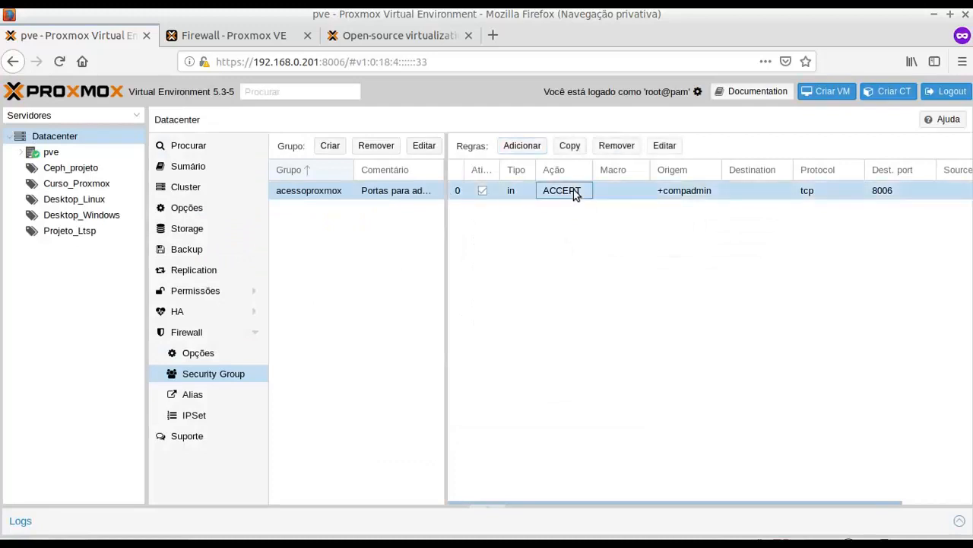
left_click(570, 149)
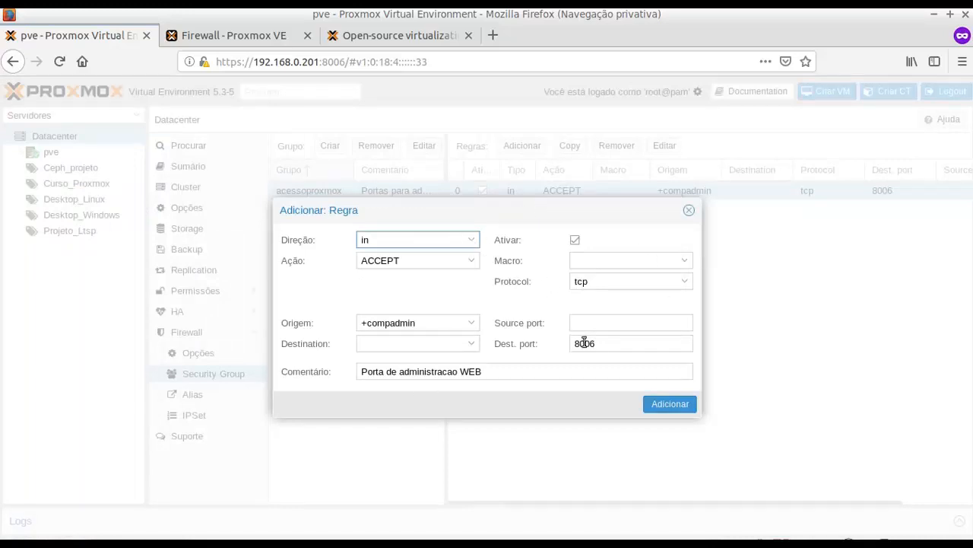
left_click_drag(607, 343, 548, 343)
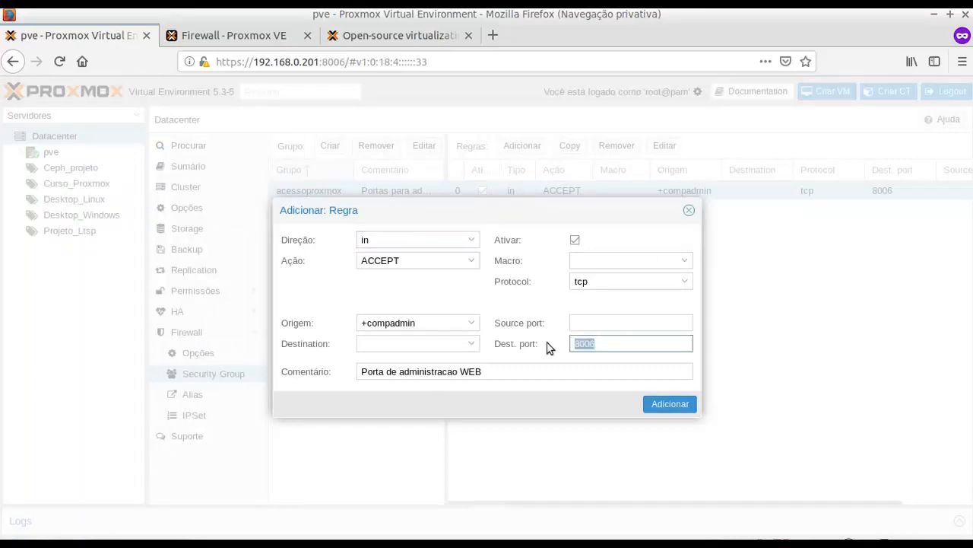
type("22")
left_click(670, 406)
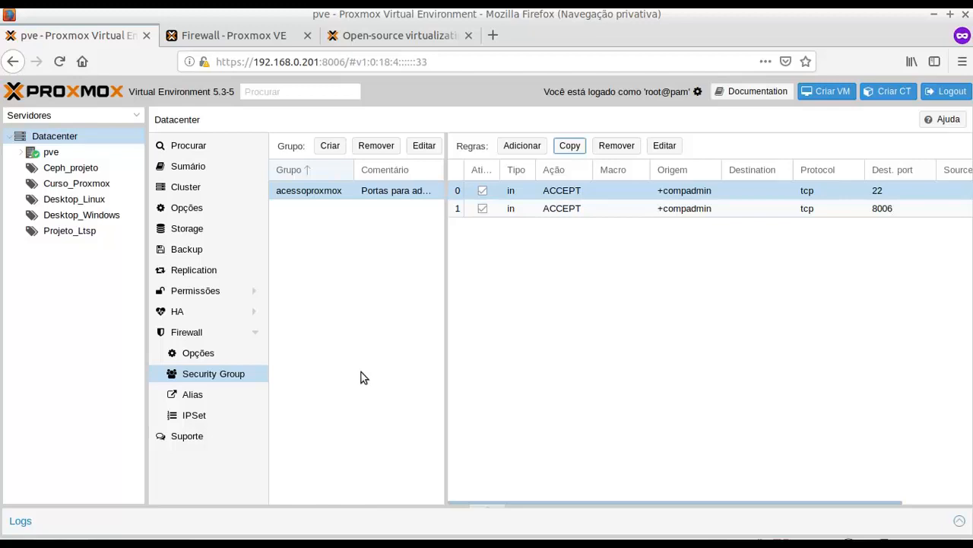
Review the Datacenter firewall options and open the Datacenter firewall rule list
left_click(193, 358)
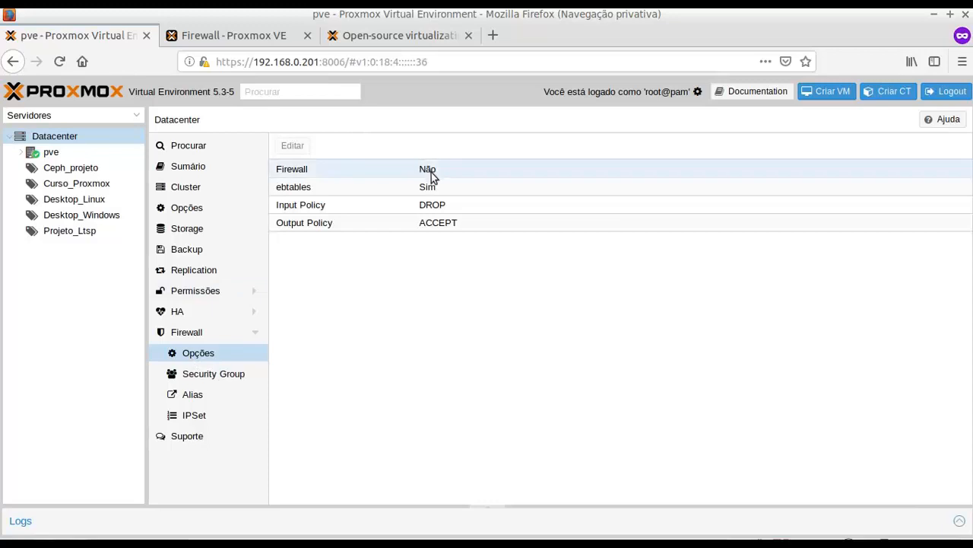
left_click(201, 334)
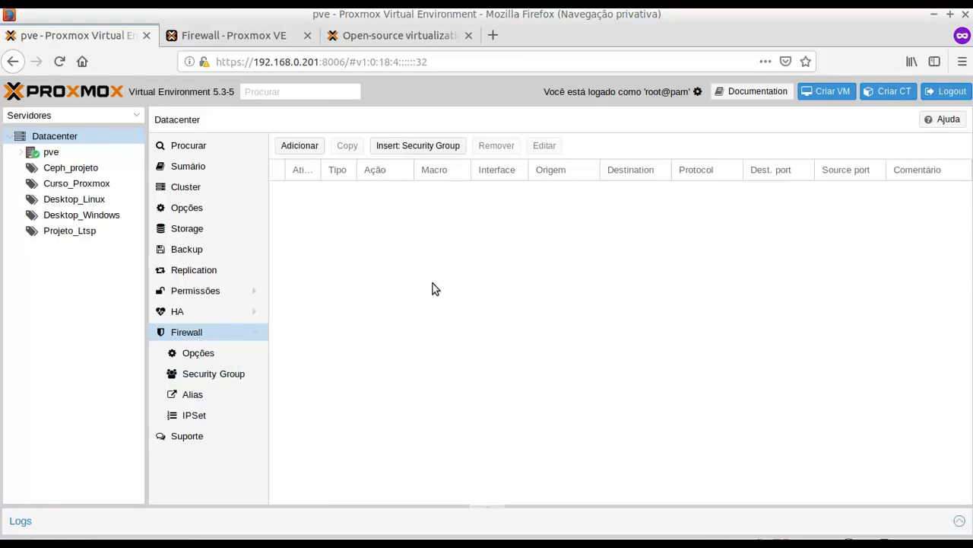
left_click(312, 152)
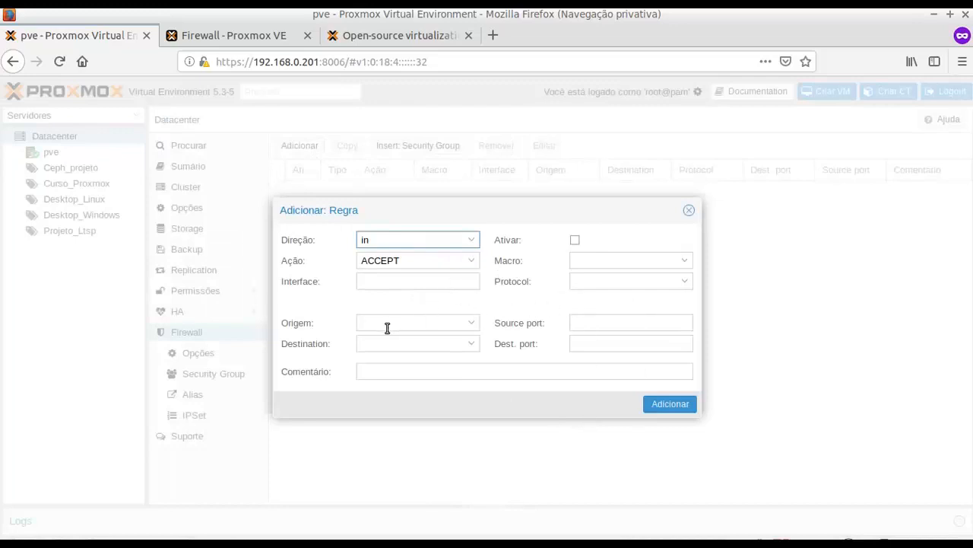
left_click(474, 322)
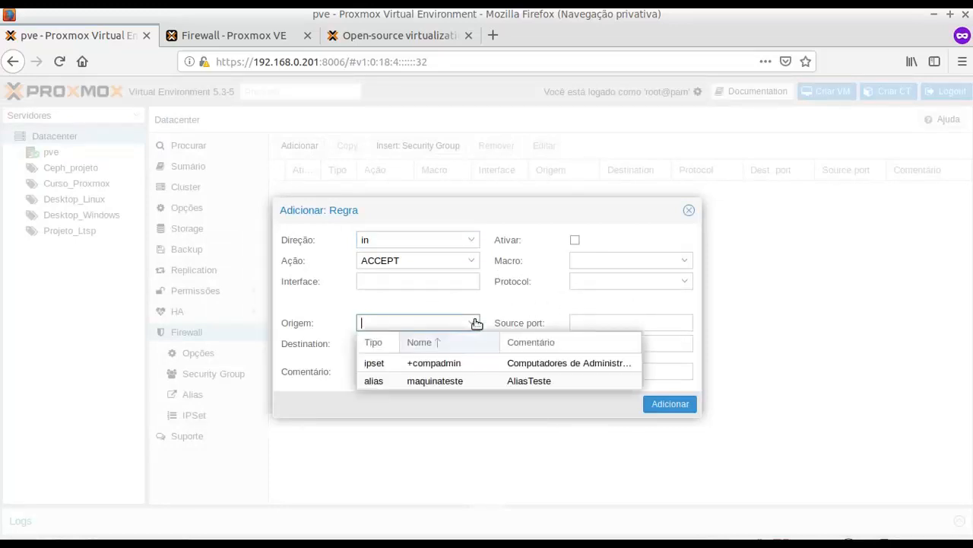
left_click(517, 296)
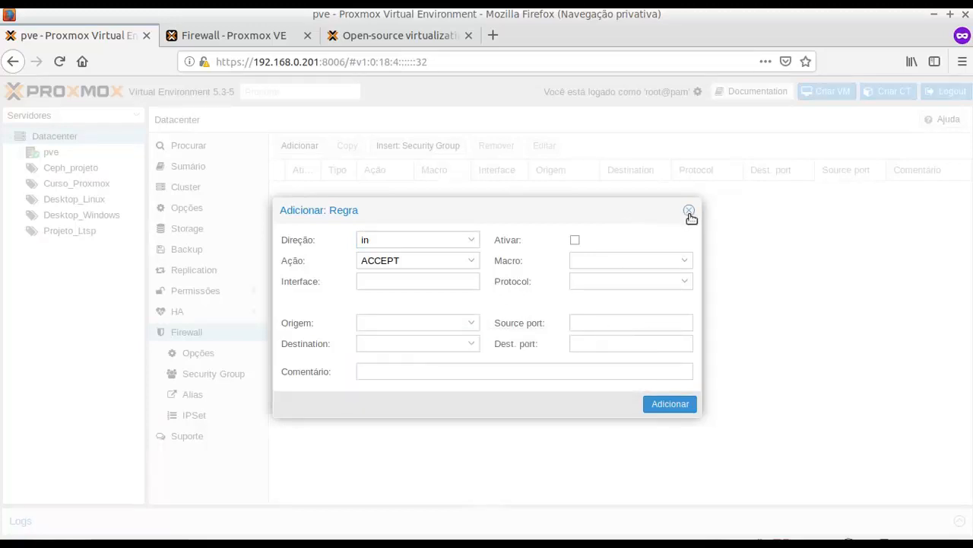
key("Escape")
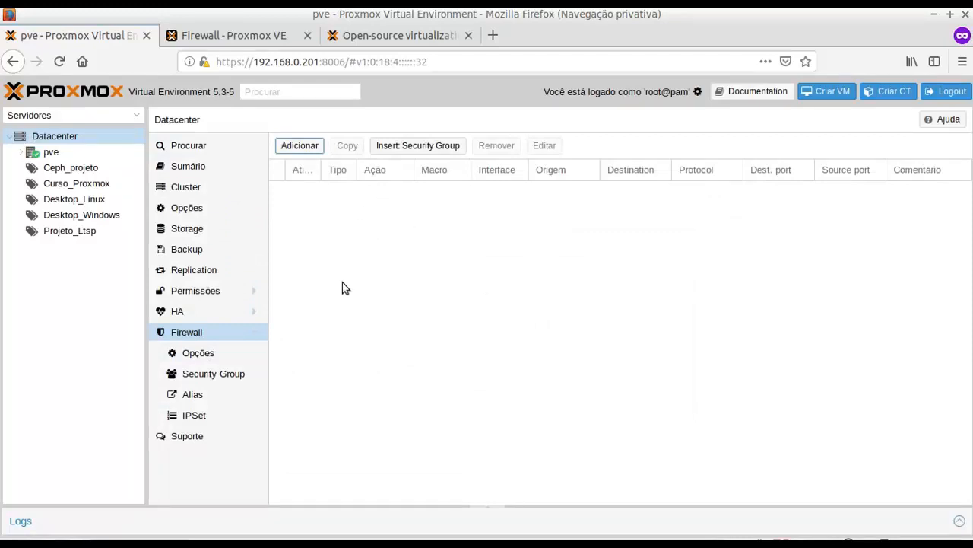
Insert the acessoproxmox security group as an enabled Datacenter rule commented "Permite Administracao do Proxmox", and widen the Tipo and Ação columns
left_click(430, 149)
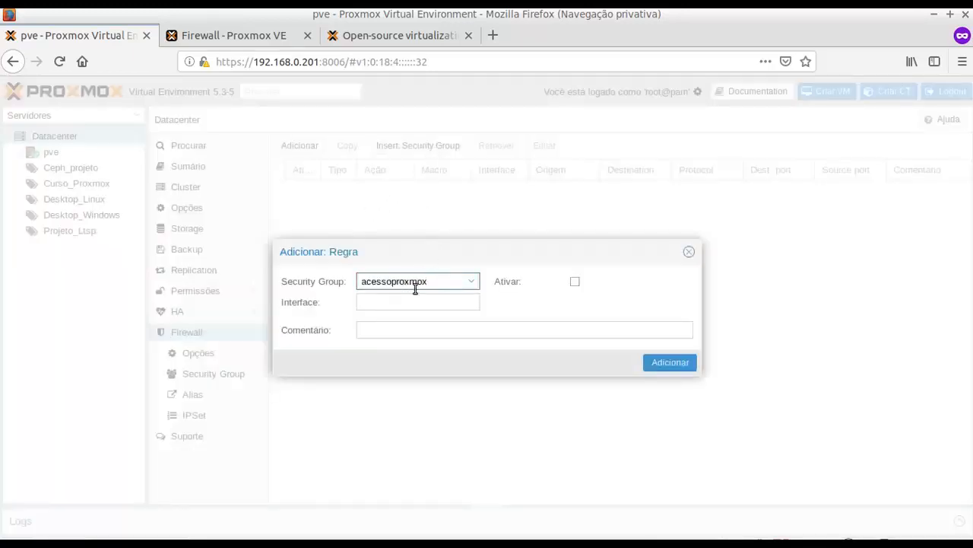
left_click(575, 282)
left_click(397, 329)
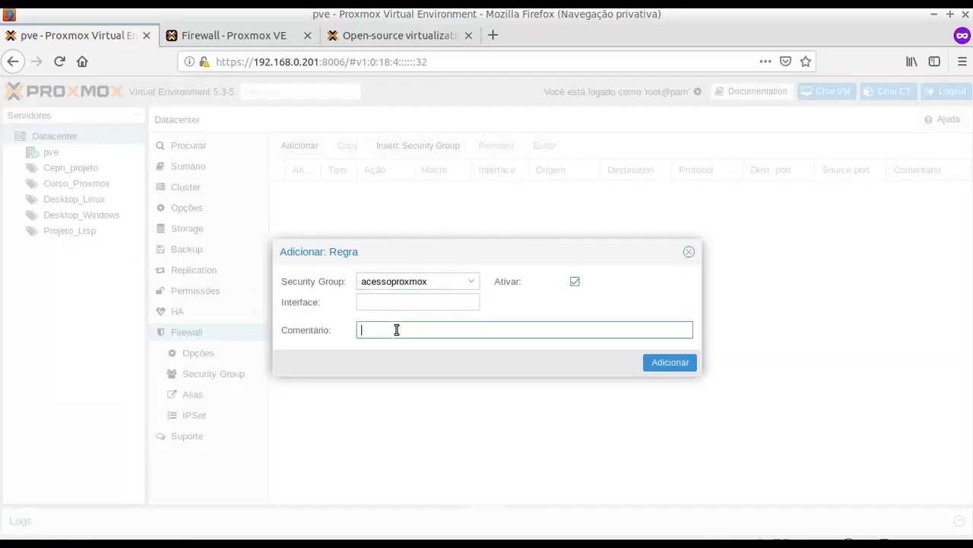
type("Permite Administracao do Proxmox")
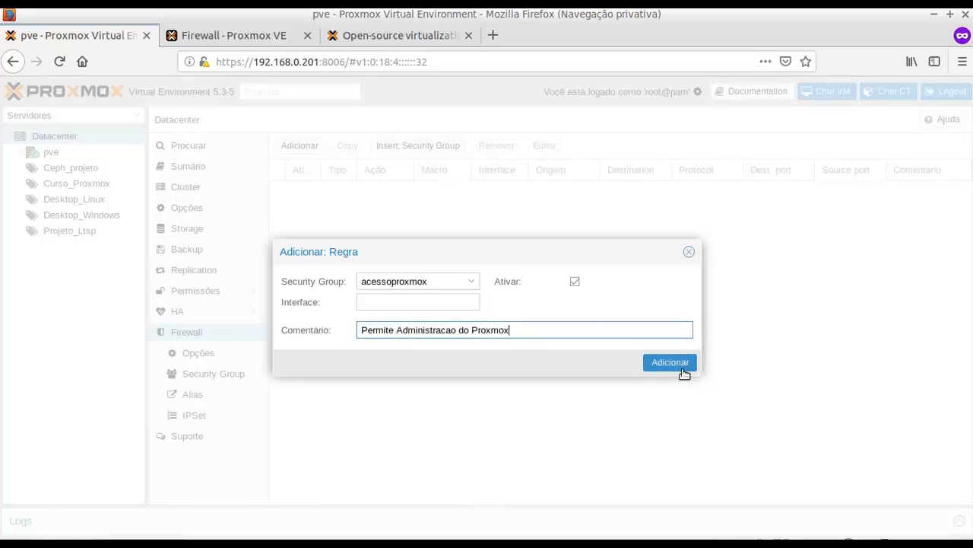
left_click(660, 365)
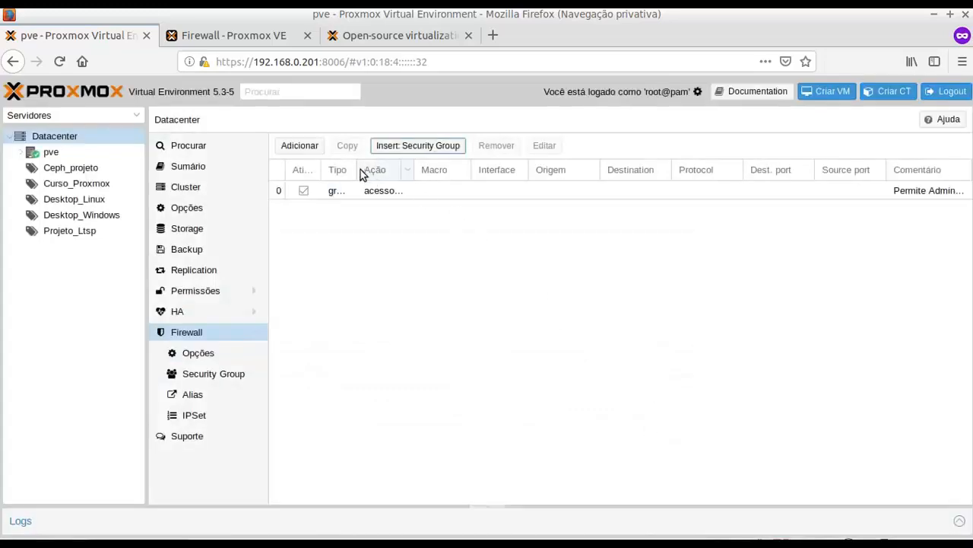
left_click_drag(356, 170, 402, 170)
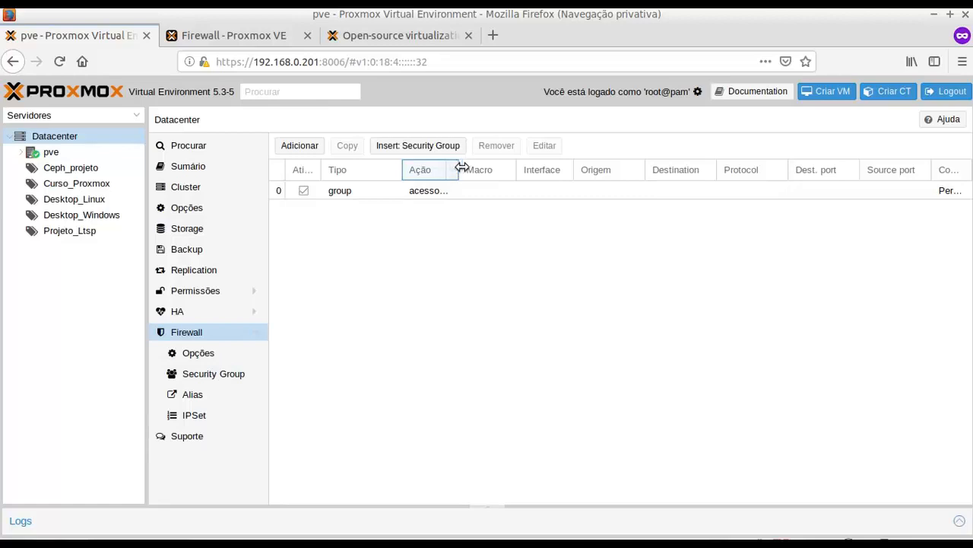
left_click_drag(461, 168, 508, 168)
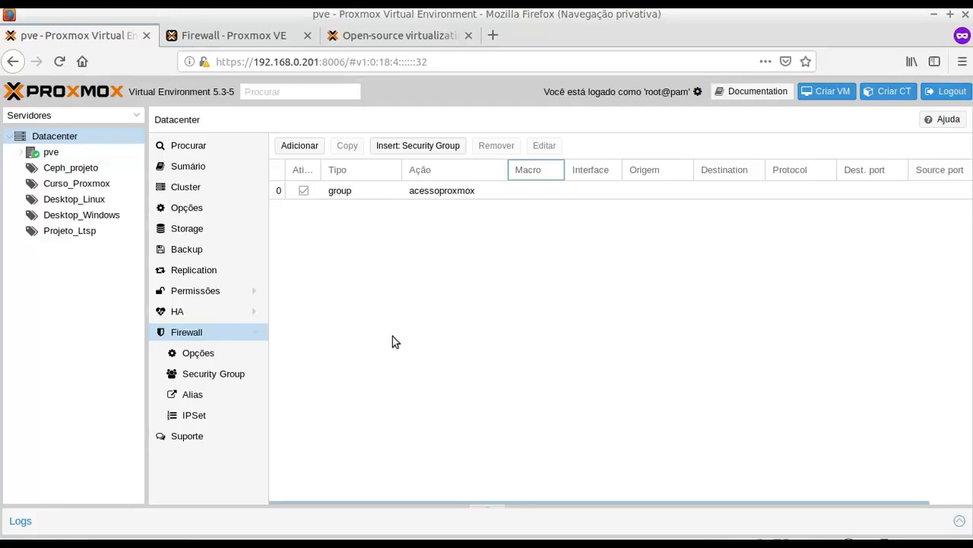
Enable the firewall for the whole Datacenter in its firewall options
left_click(208, 353)
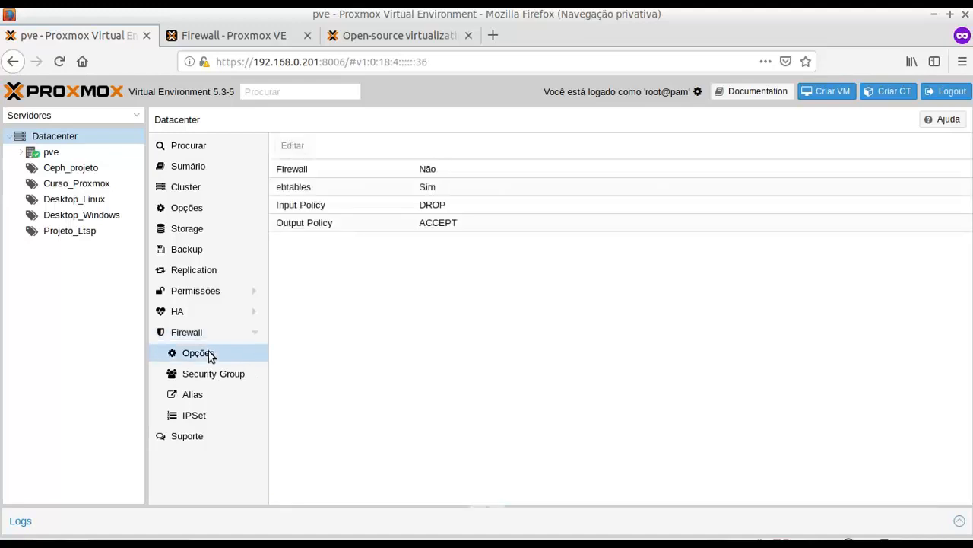
left_click(431, 175)
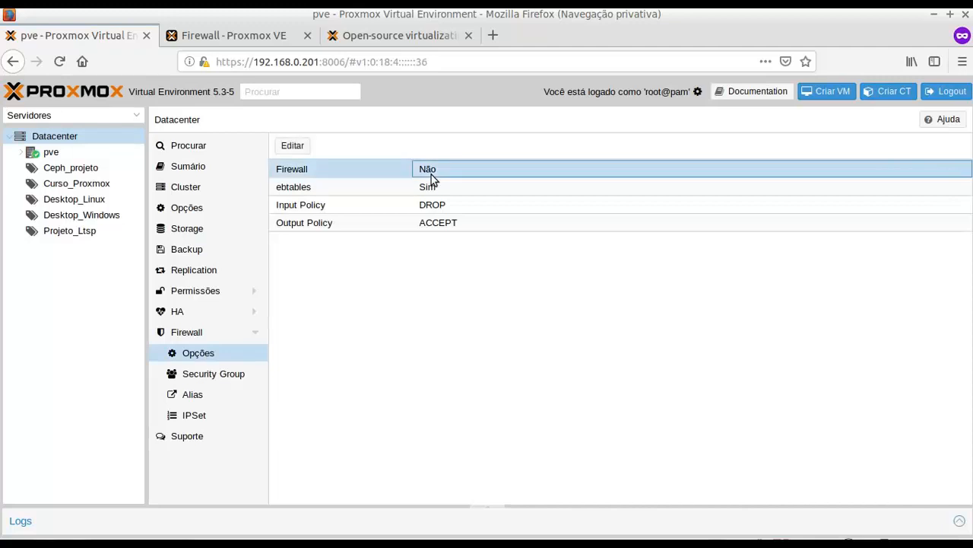
left_click(303, 151)
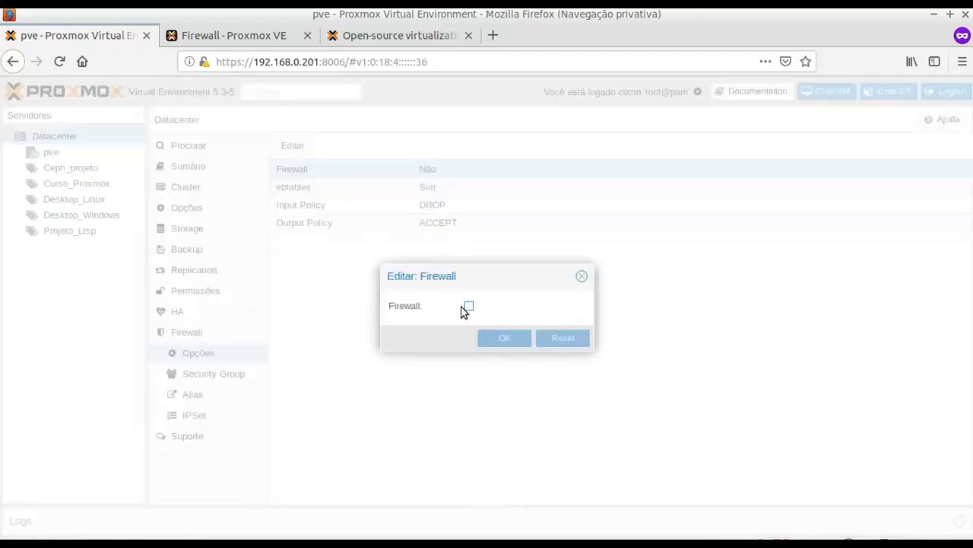
left_click(468, 306)
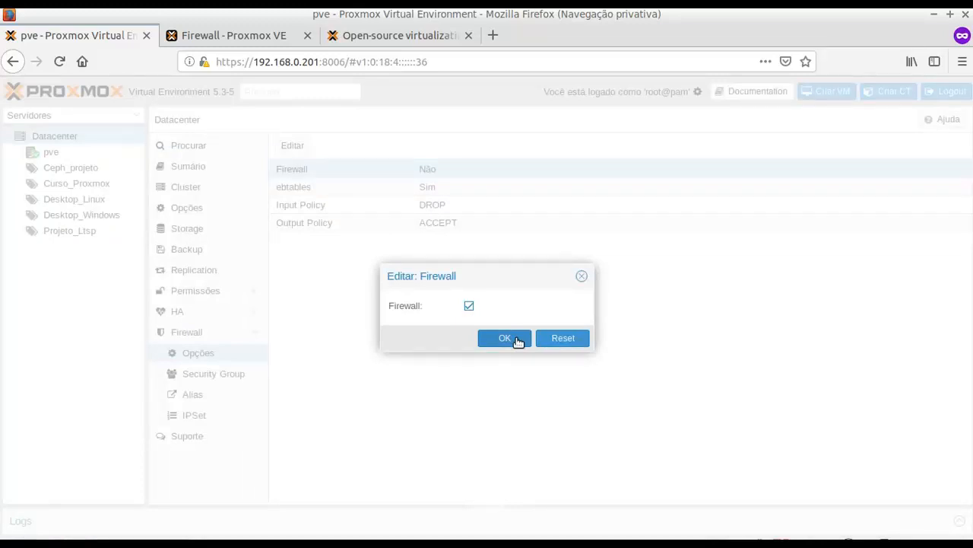
left_click(505, 338)
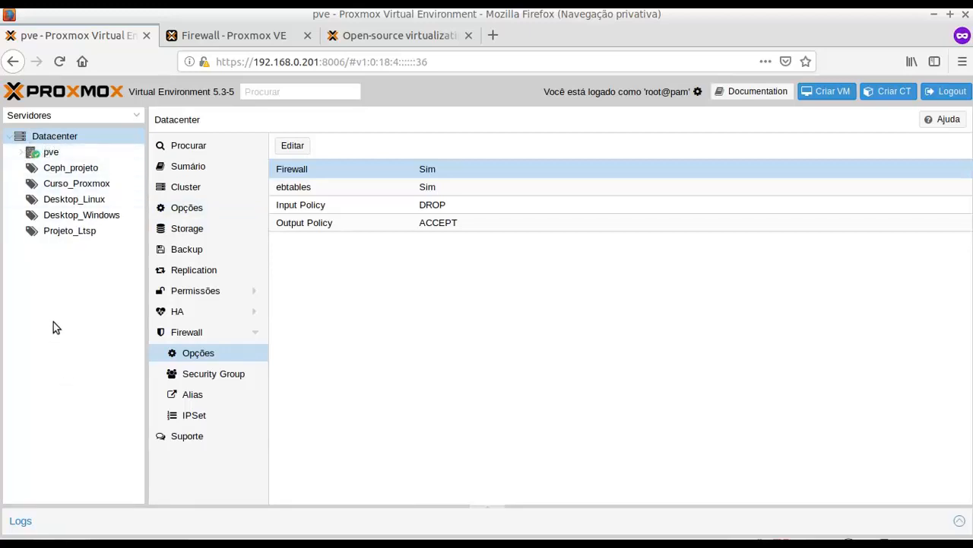
Collapse the Sistema and Disks groups of node pve and enable the firewall in the node's firewall options
left_click(51, 153)
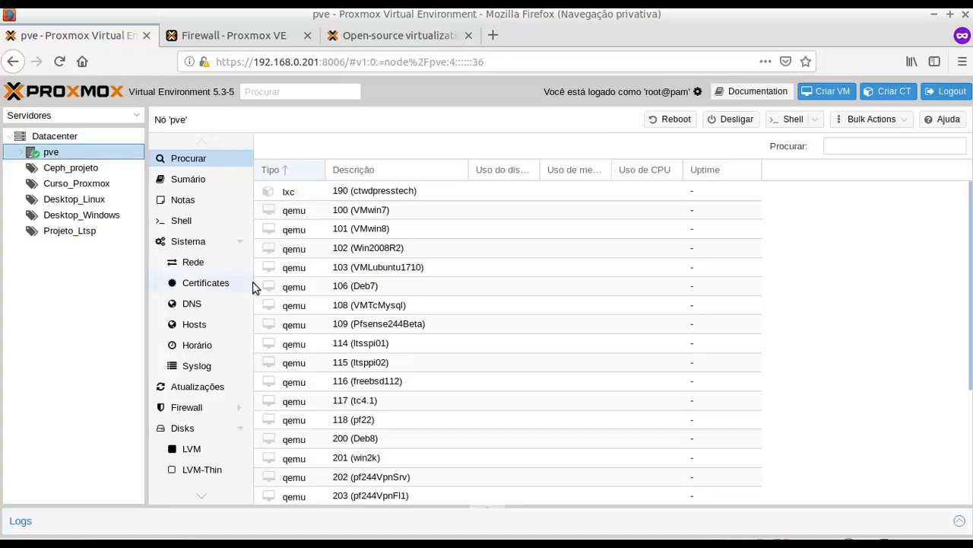
left_click(240, 240)
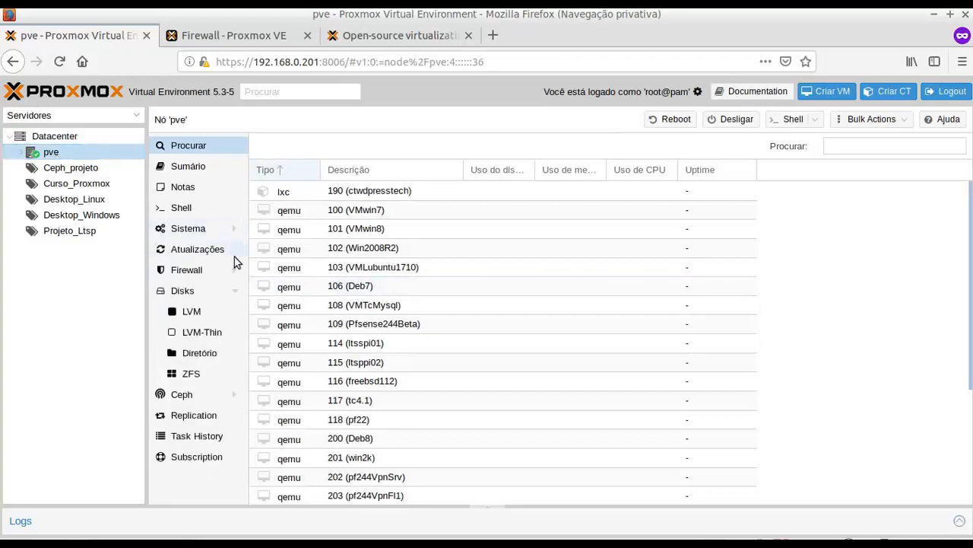
left_click(237, 291)
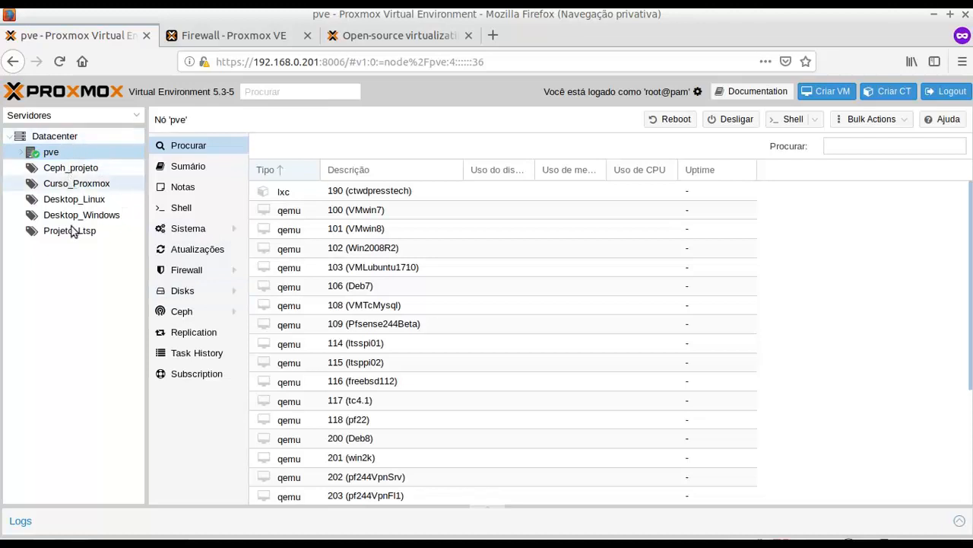
left_click(184, 275)
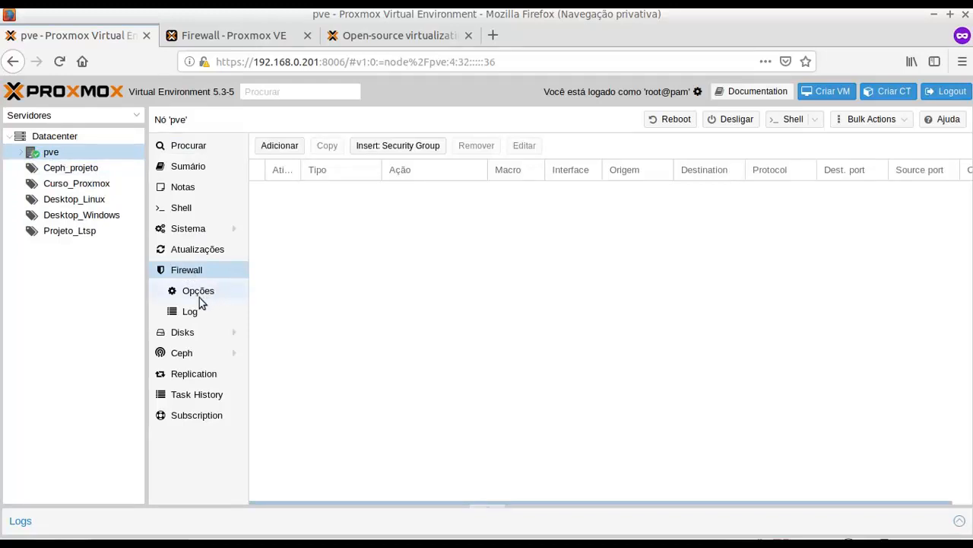
left_click(199, 293)
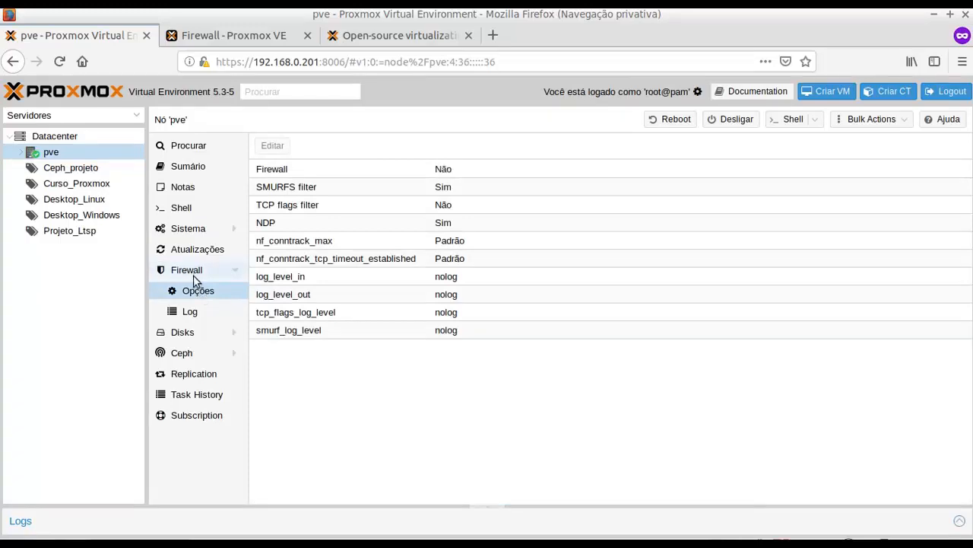
left_click(439, 173)
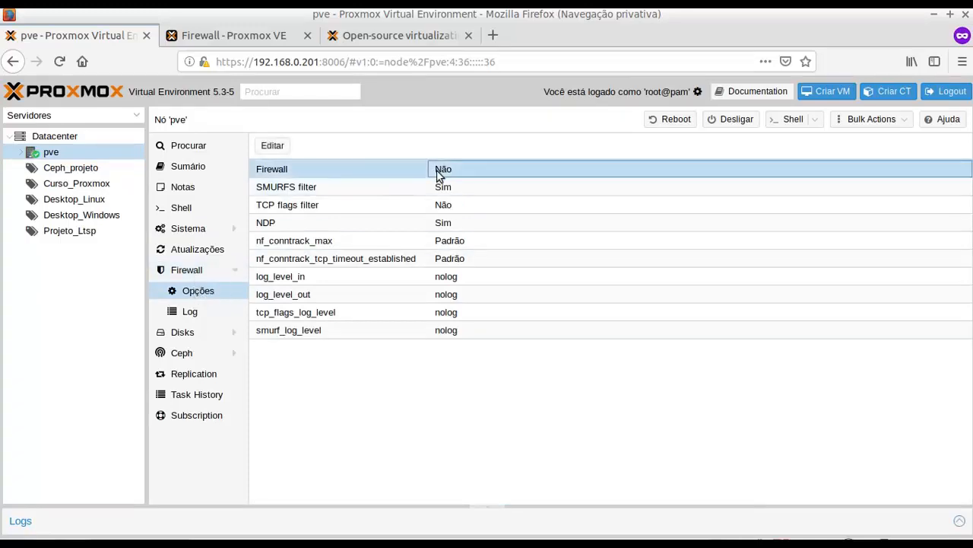
left_click(272, 145)
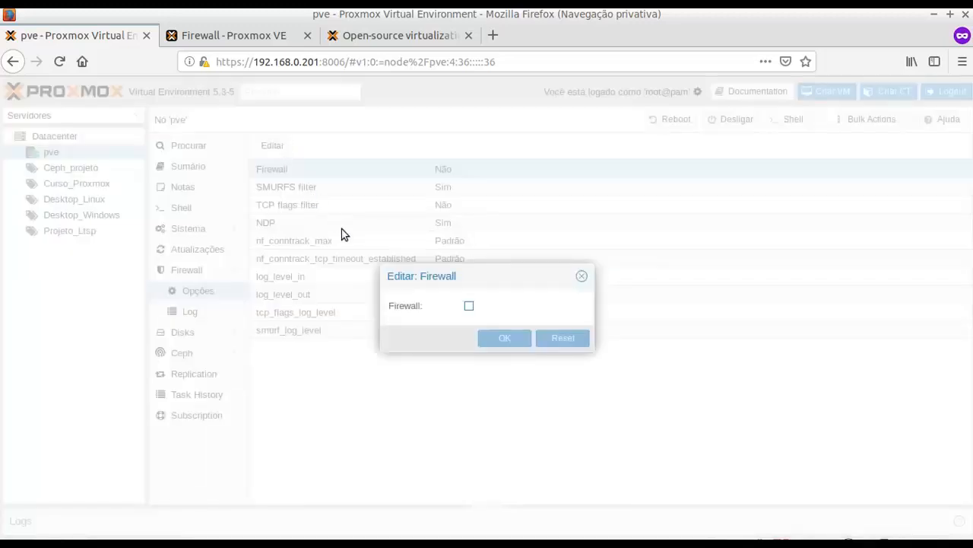
left_click(467, 308)
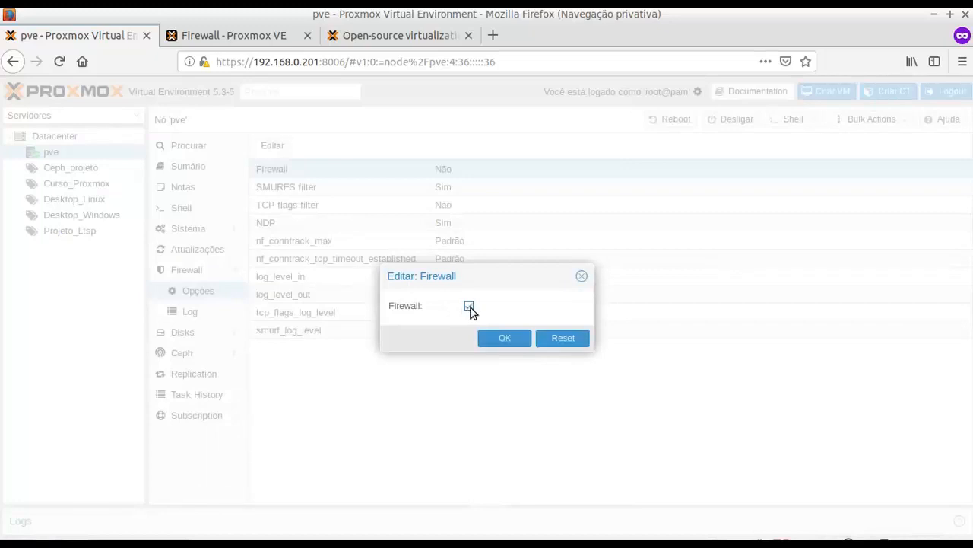
left_click(502, 339)
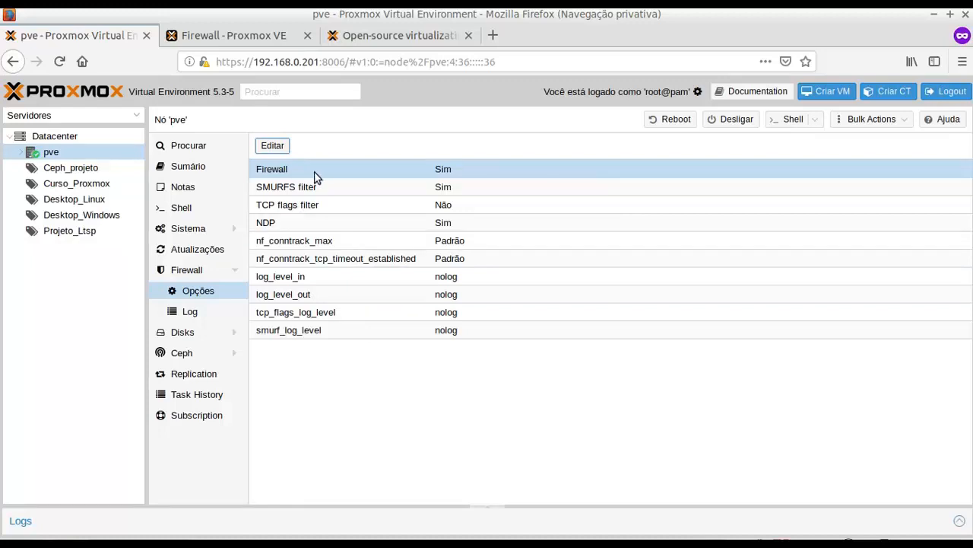
Disable the pve node's firewall and check the running ping to 192.168.100.201 in the terminal
left_click(276, 146)
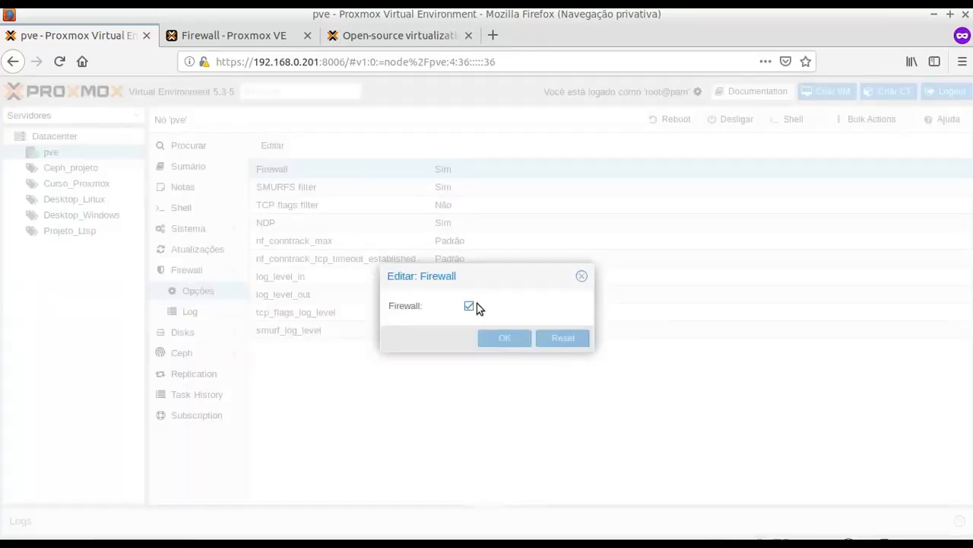
left_click(469, 306)
left_click(508, 340)
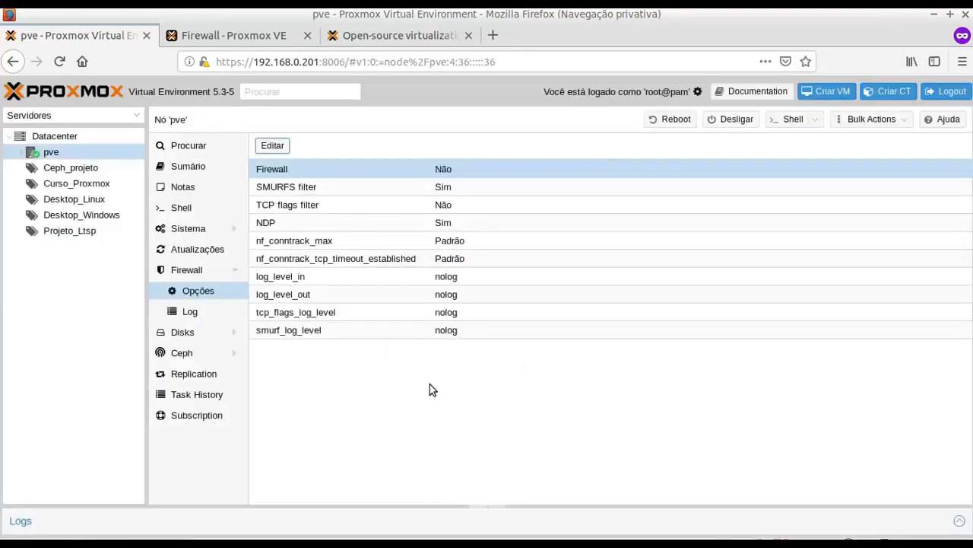
left_click(409, 542)
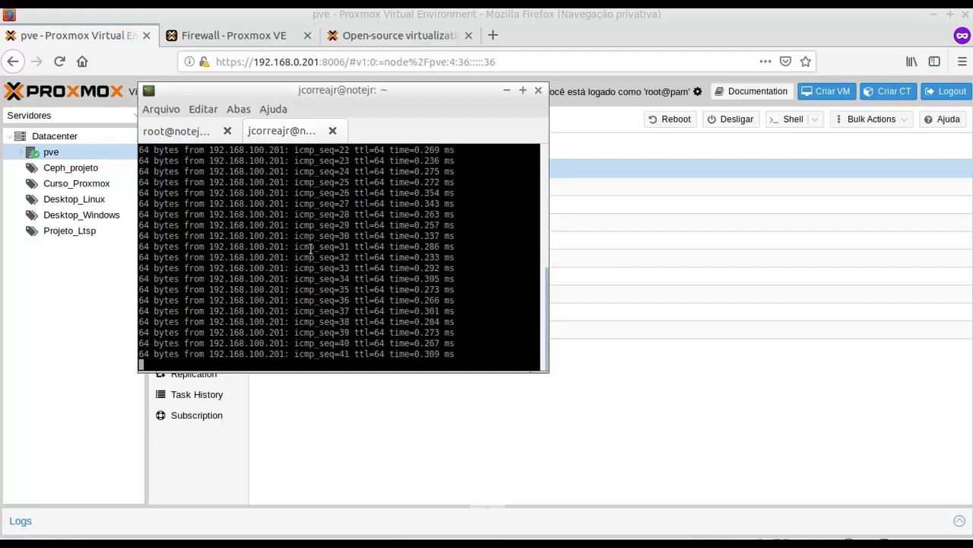
left_click(312, 13)
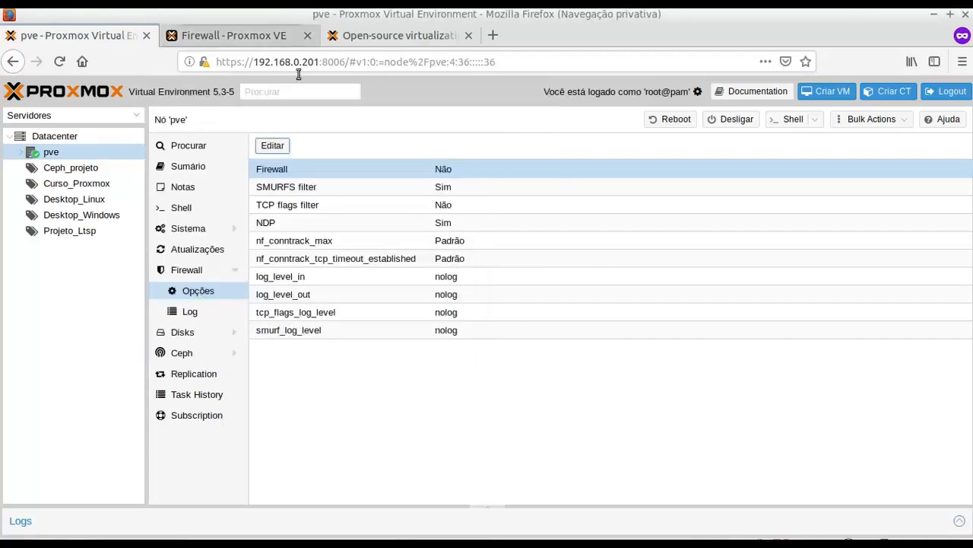
Turn the pve node's firewall back on
left_click(272, 147)
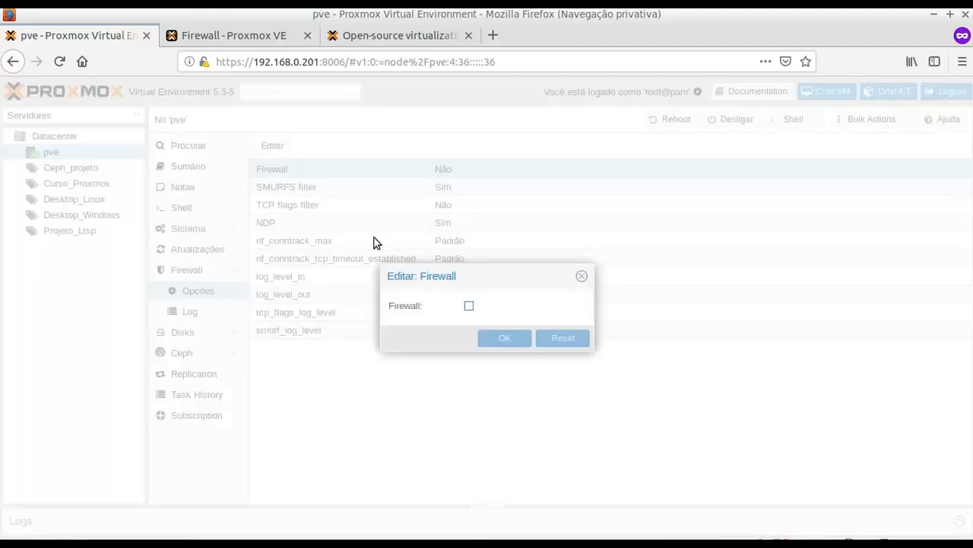
left_click(469, 306)
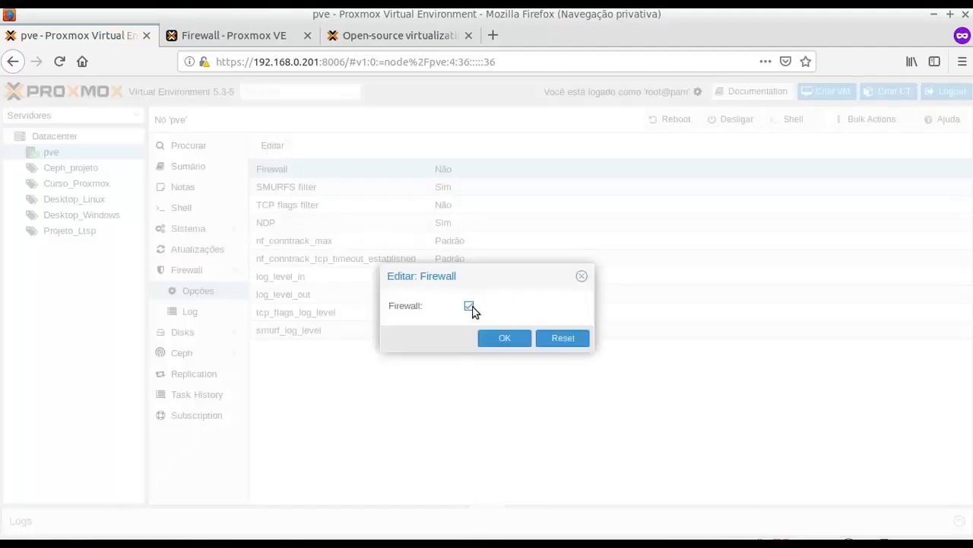
left_click(495, 344)
Switch to the terminal, restart the ping to 192.168.100.201 to test the firewall, and stop it
key("alt+Tab")
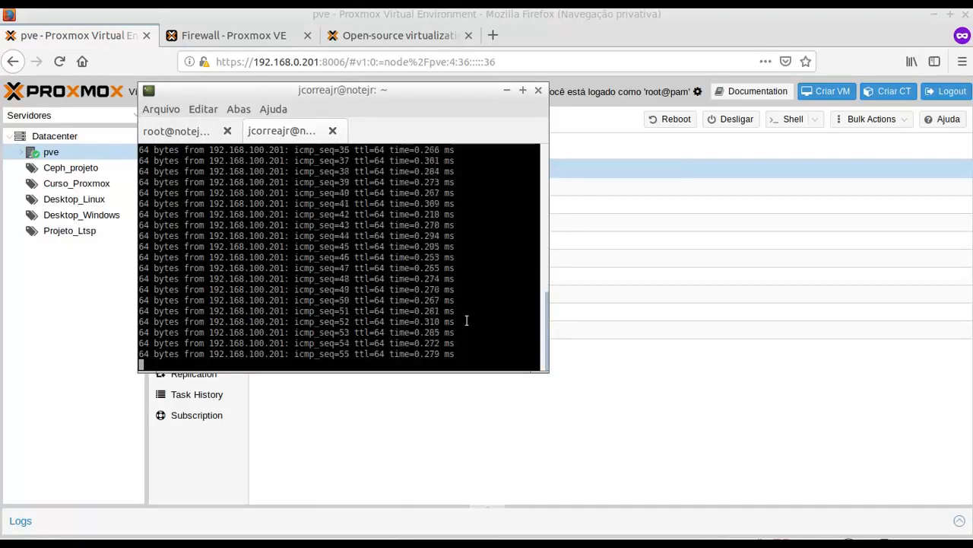
key("ctrl+c")
key("Up")
key("Return")
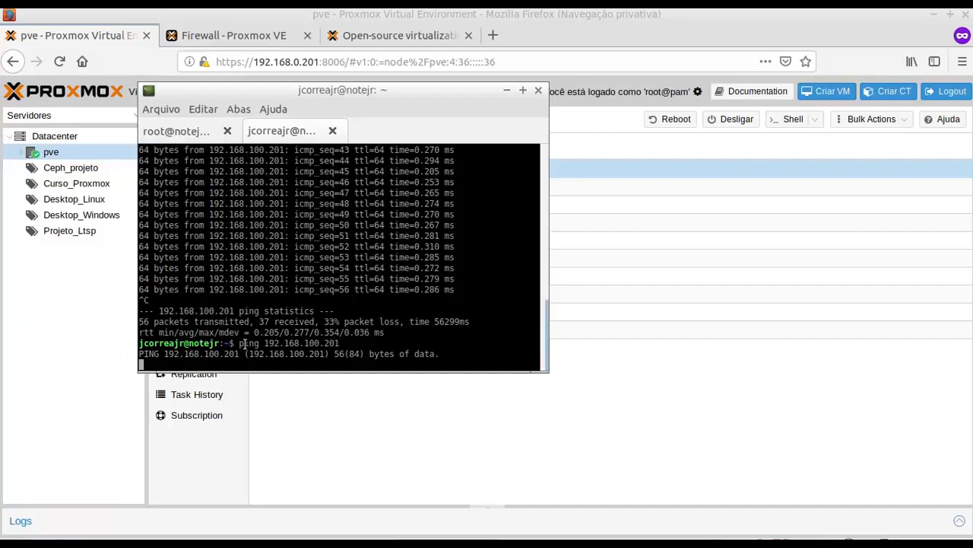
key("ctrl+c")
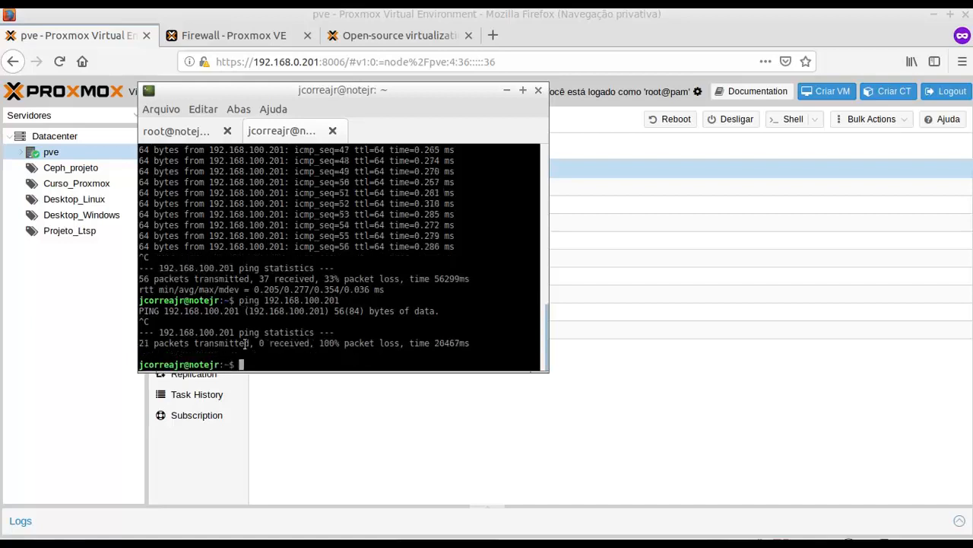
key("Up")
key("Left")
key("Left")
key("Left")
key("Left")
key("Left")
key("Left")
key("Left")
key("Left")
key("Left")
key("Left")
key("Left")
key("Left")
key("Left")
key("Left")
key("Left")
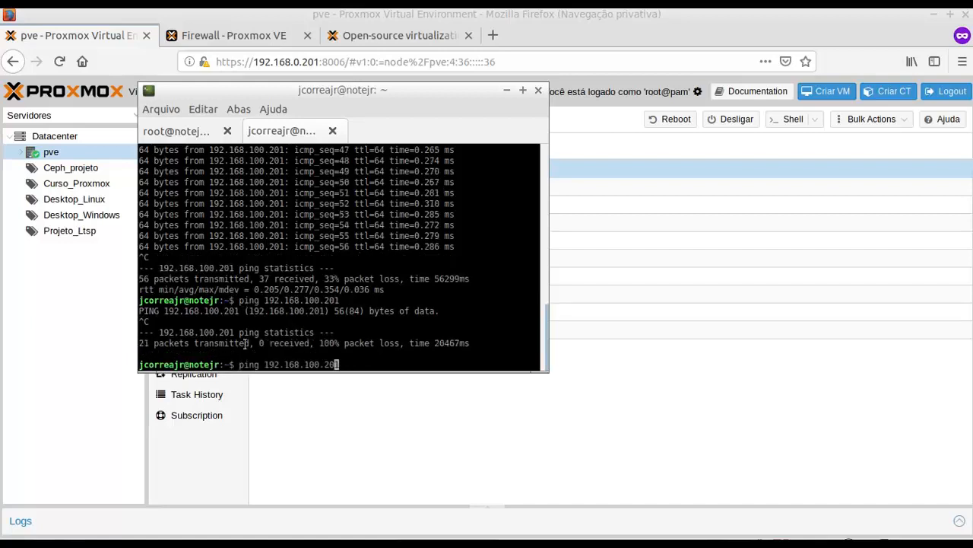
key("Left")
key("Left")
key("BackSpace")
key("BackSpace")
key("BackSpace")
key("BackSpace")
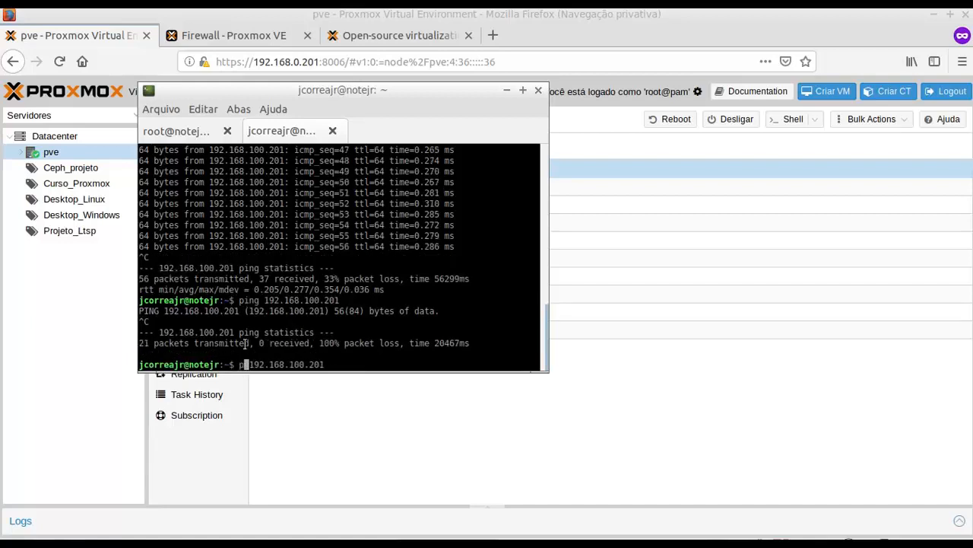
type("ssh")
key("Right")
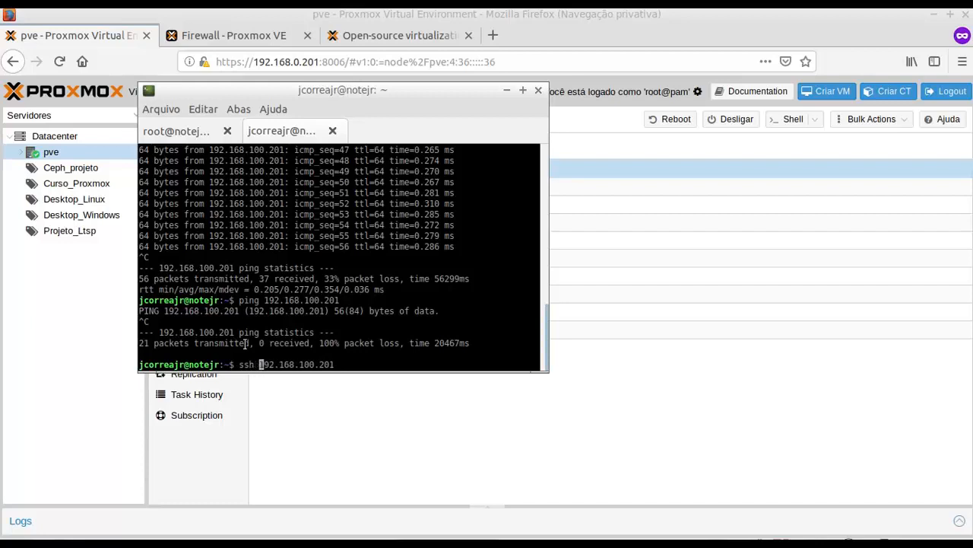
type("root@")
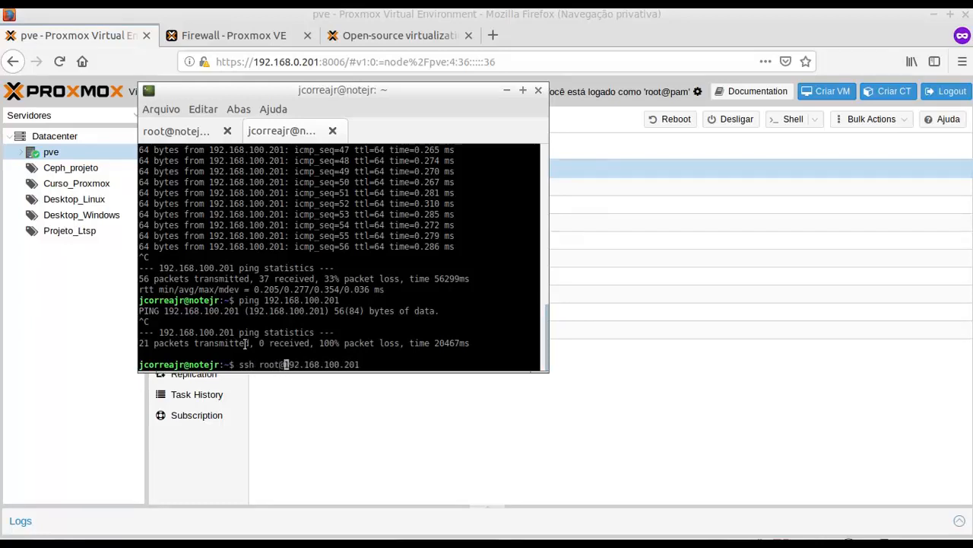
key("Return")
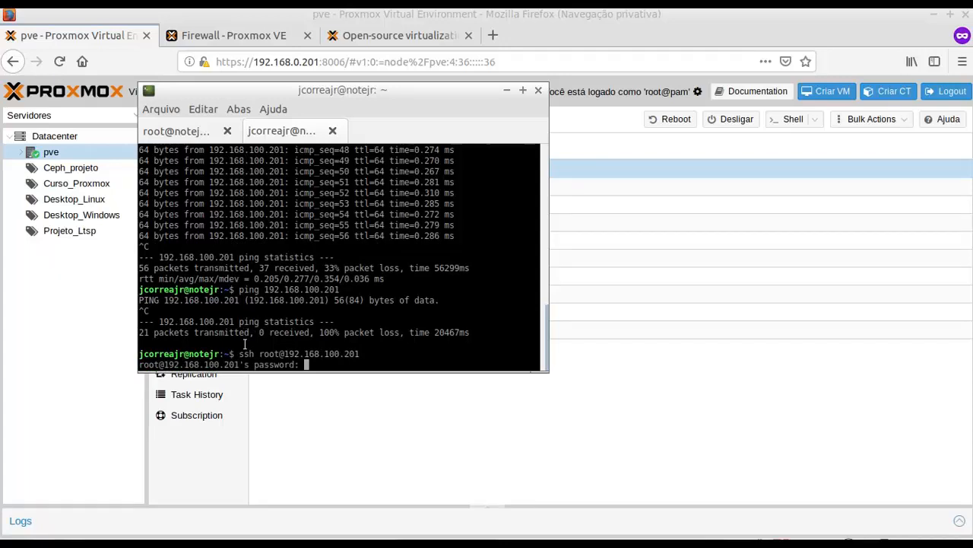
key("ctrl+c")
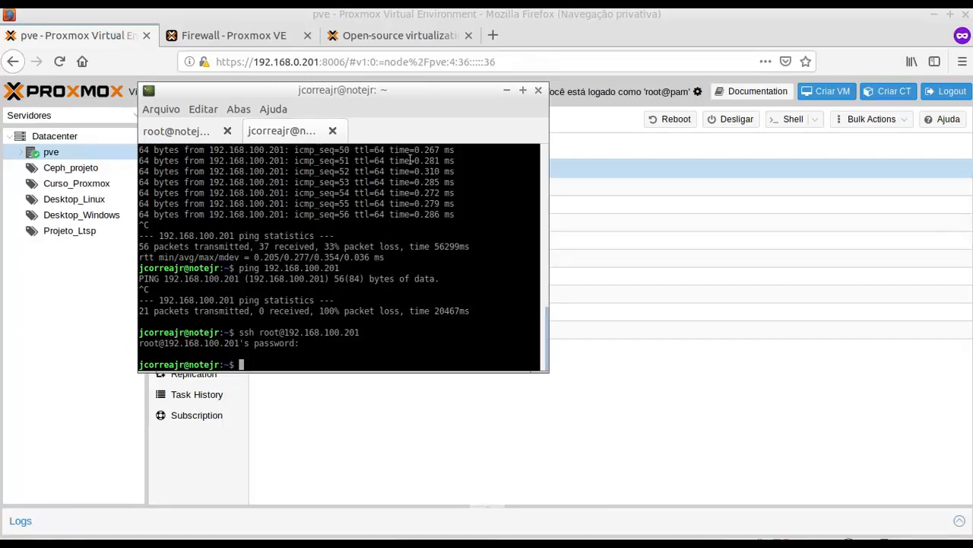
Return to the browser and start an enabled incoming ACCEPT rule in the Datacenter firewall with +compadmin as its source
left_click(479, 16)
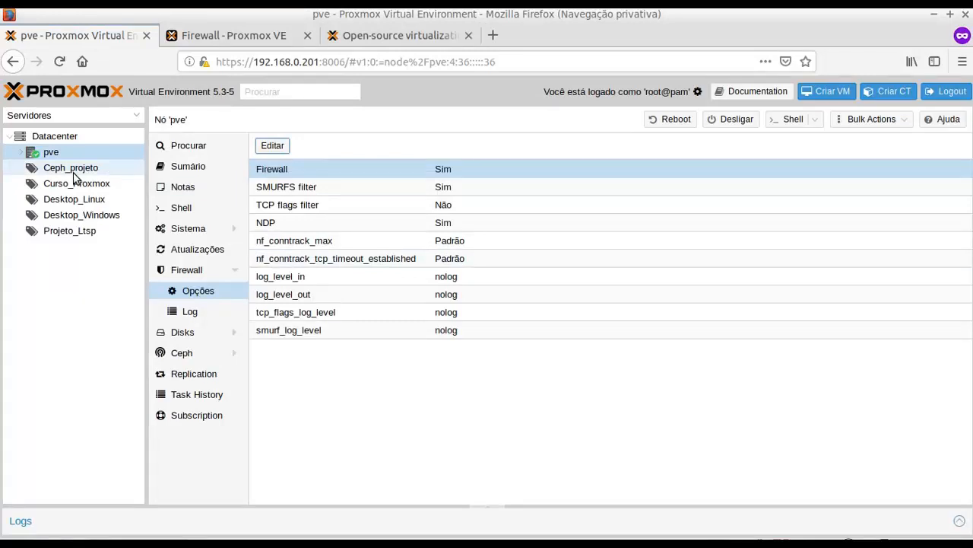
left_click(53, 139)
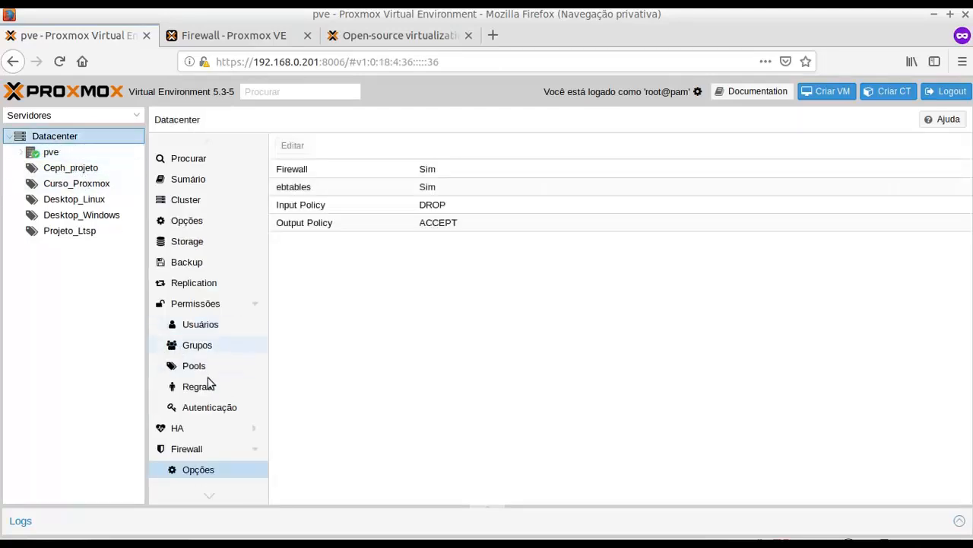
left_click(207, 453)
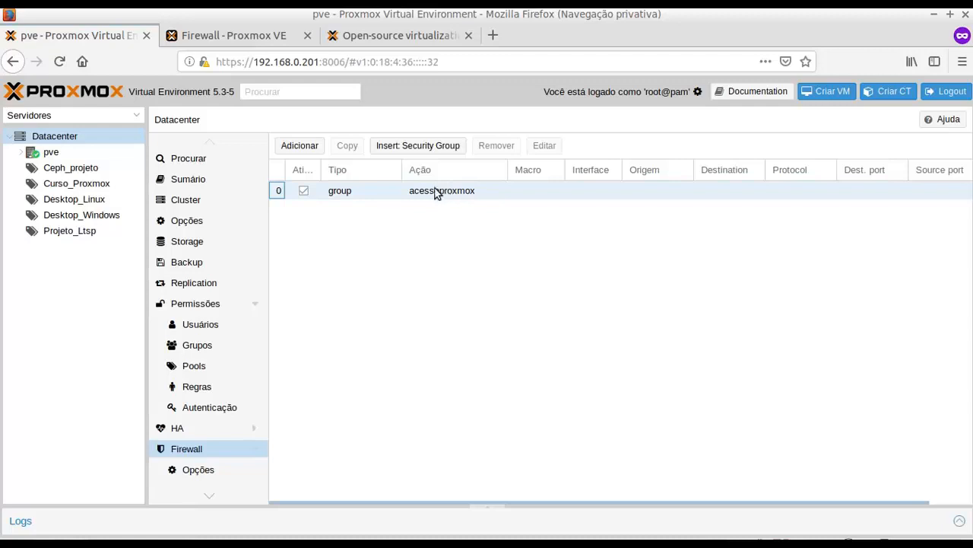
left_click(297, 145)
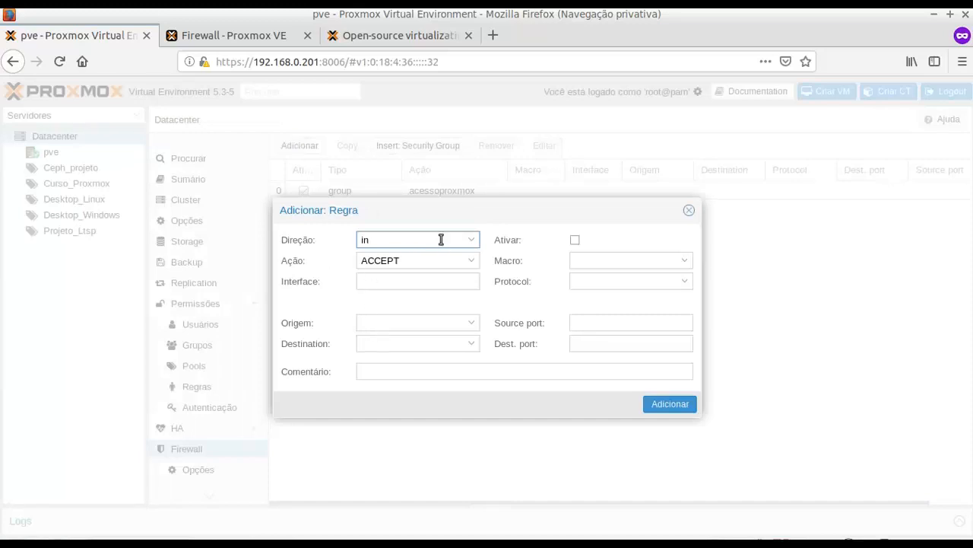
left_click(574, 240)
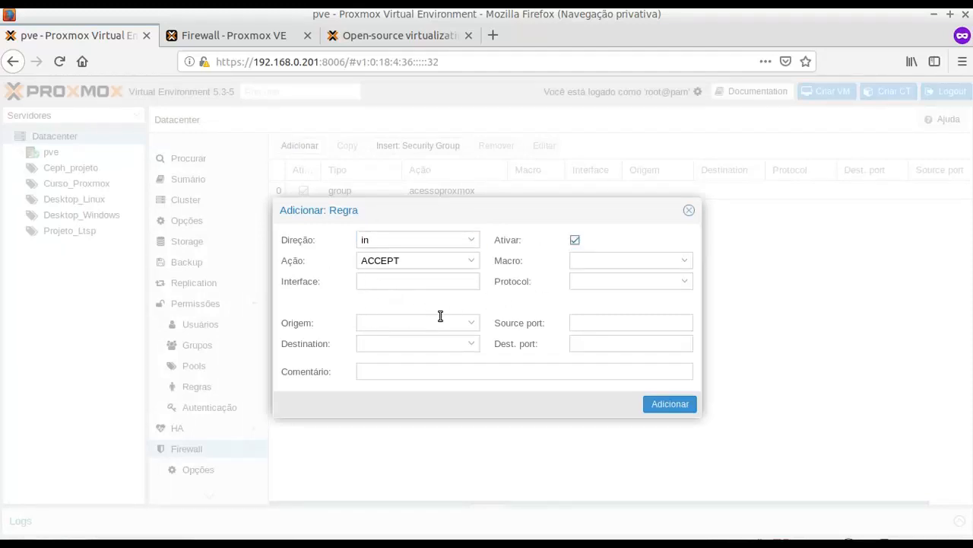
left_click(474, 326)
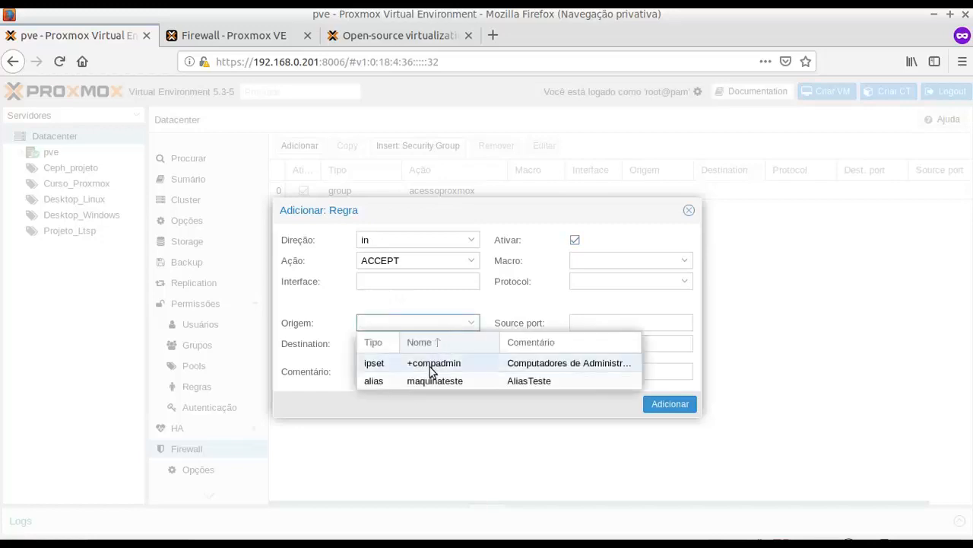
left_click(431, 365)
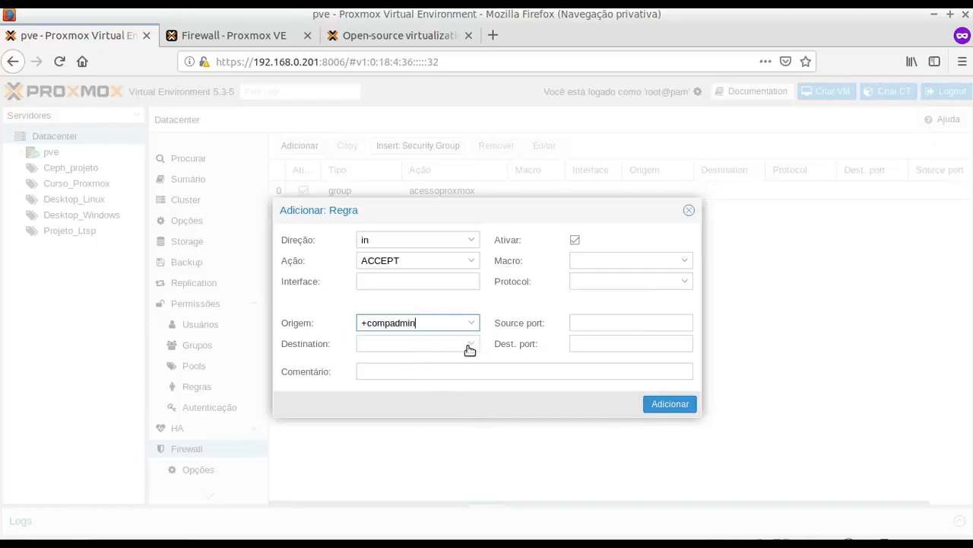
Set the rule's protocol to icmp, comment it "Libera ping", and add it to the Datacenter firewall
left_click(680, 282)
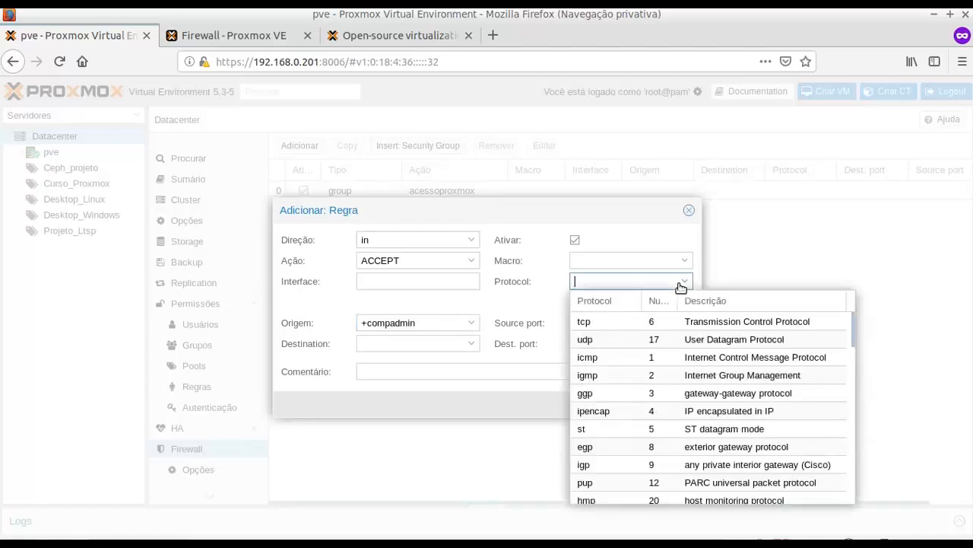
left_click(641, 355)
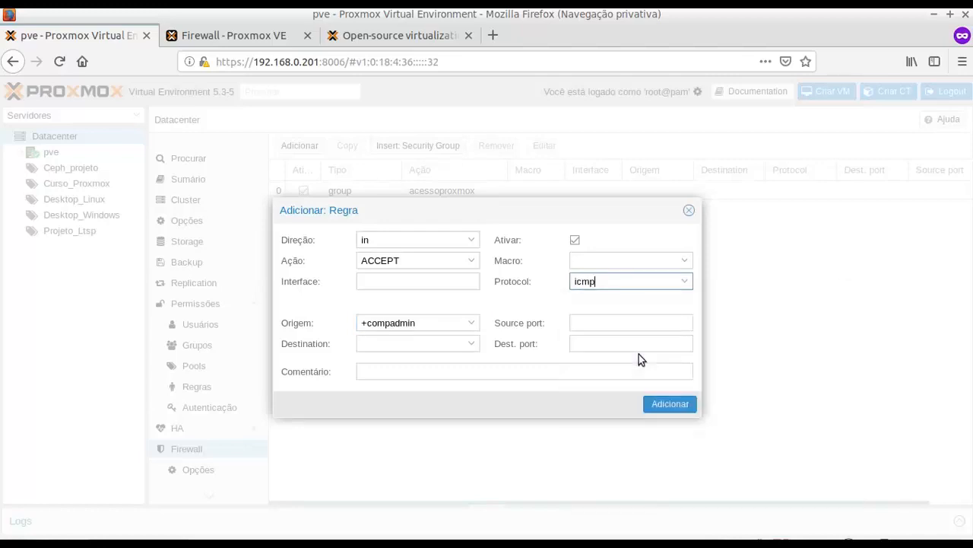
left_click(686, 283)
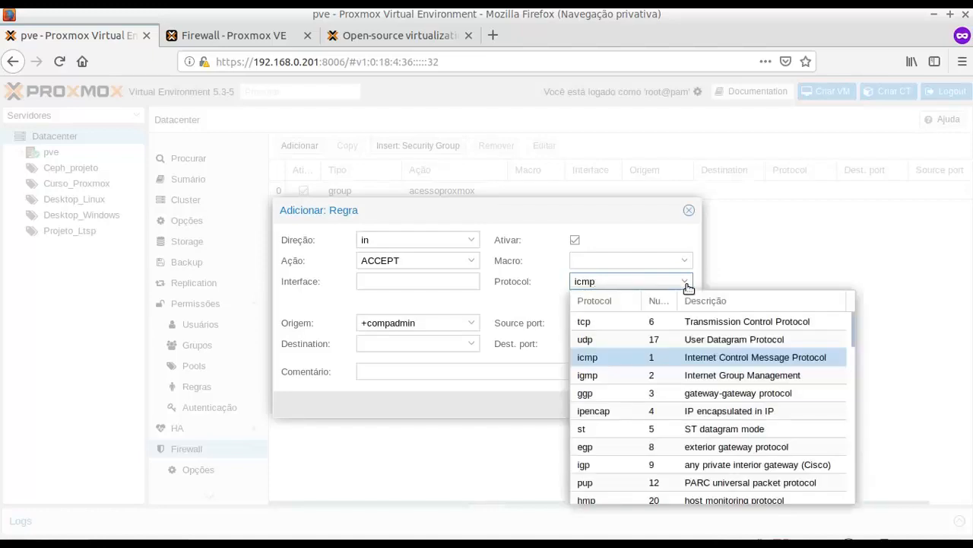
left_click(686, 284)
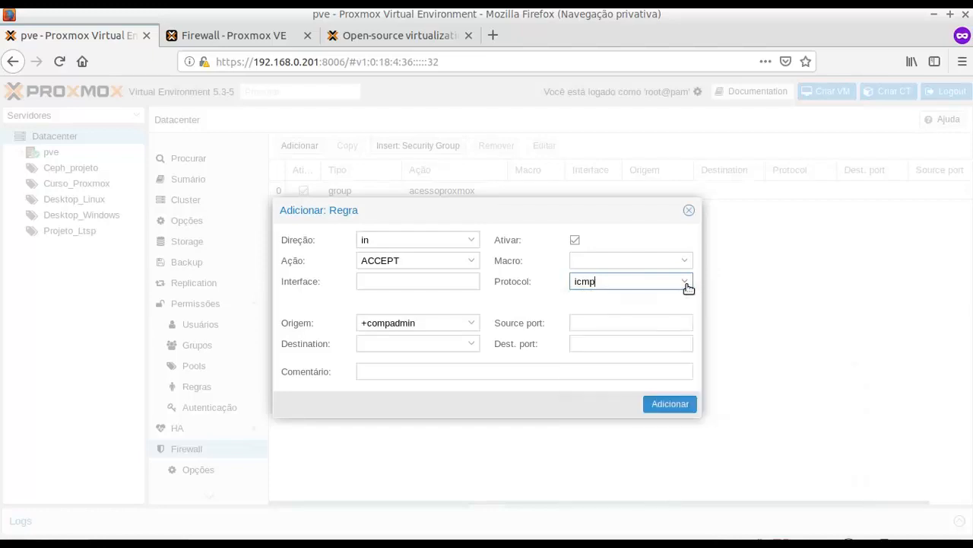
left_click(549, 368)
type("Libera ping")
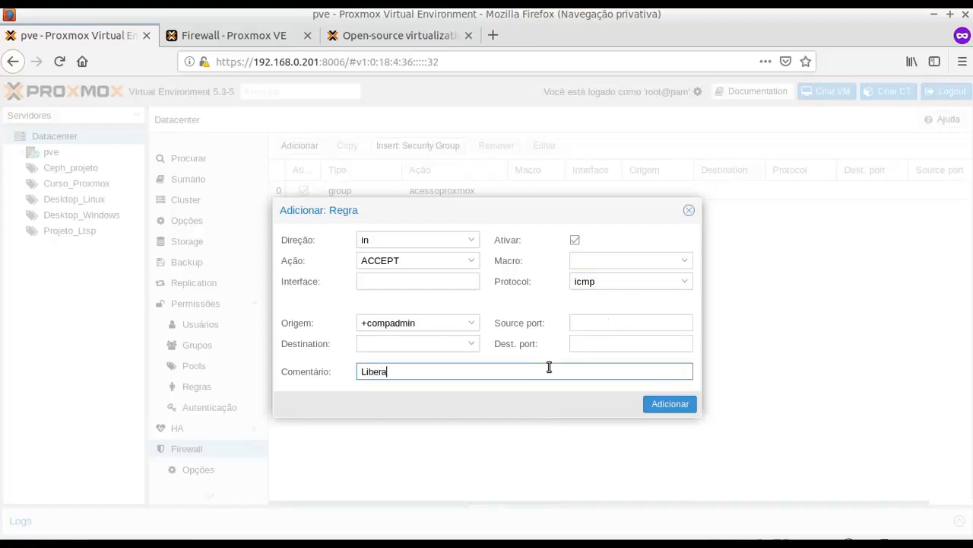
left_click(657, 408)
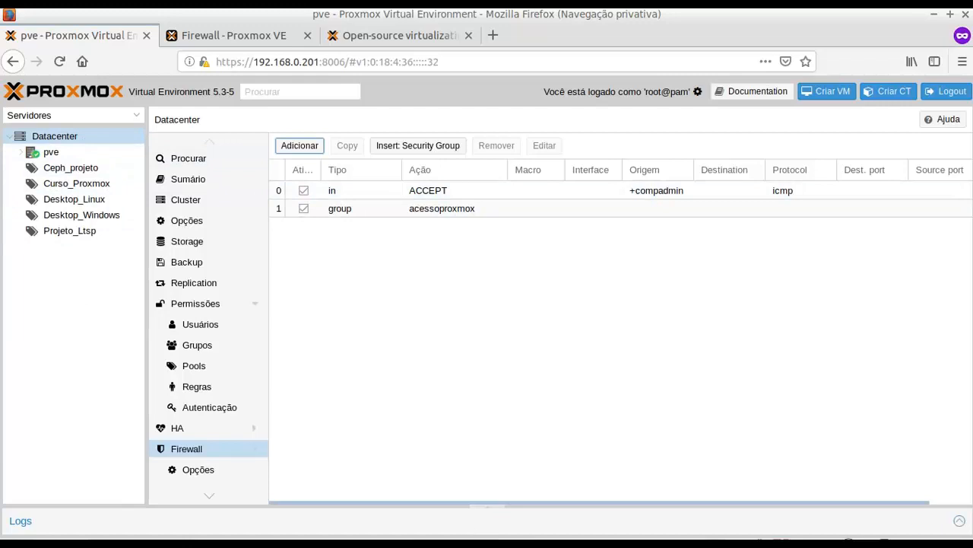
Switch to the terminal, ping 192.168.100.201 to test the new Datacenter rule, and stop the ping
left_click(477, 532)
key("Up")
key("Up")
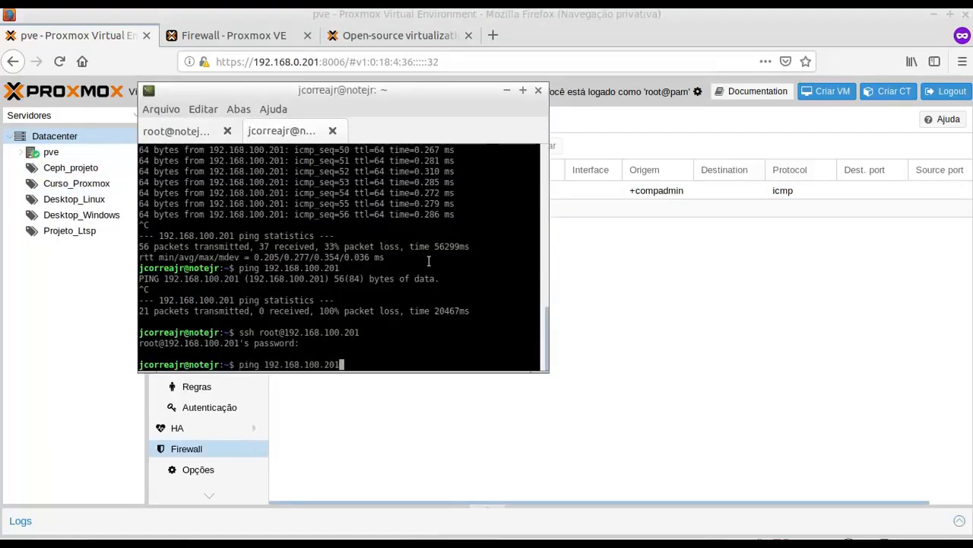
key("Return")
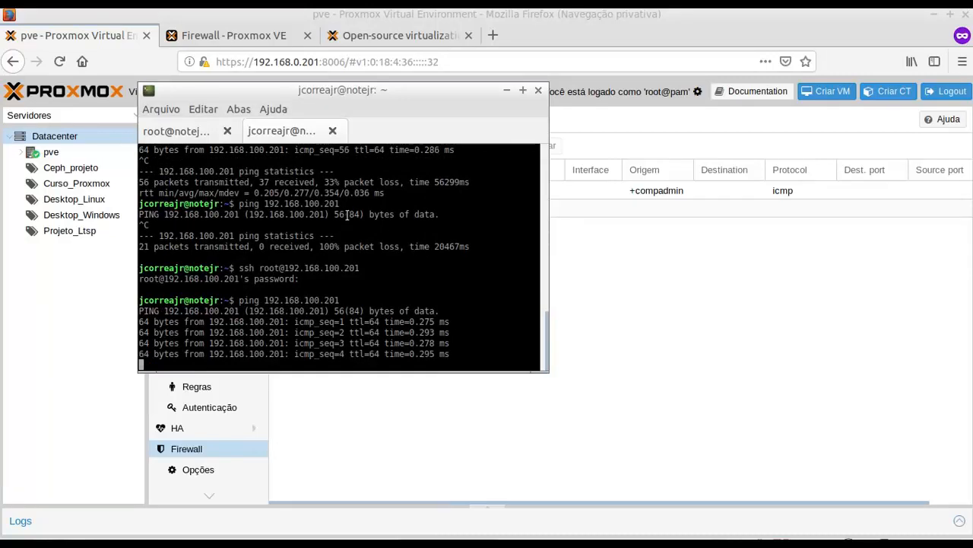
key("ctrl+c")
Return to the browser and remove the icmp ACCEPT rule from the Datacenter firewall
left_click(352, 11)
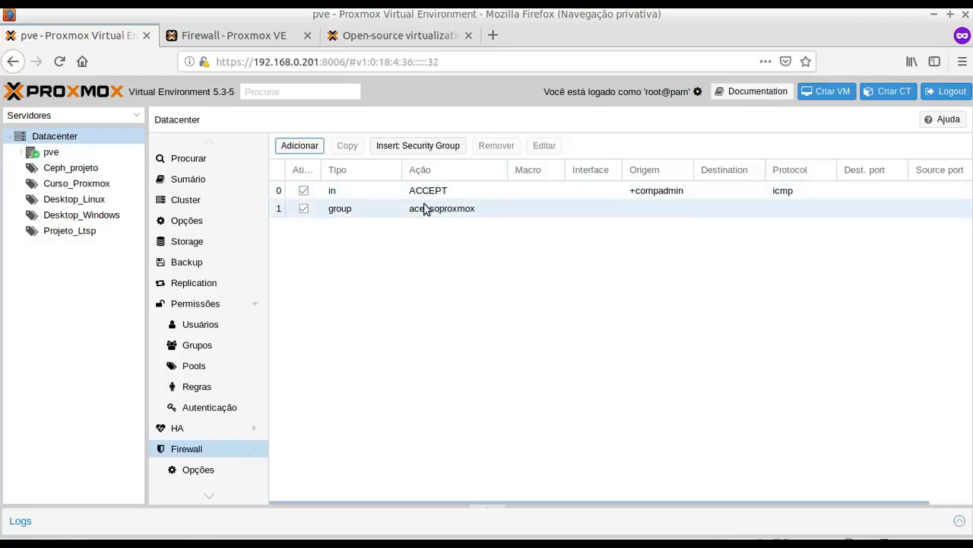
left_click(340, 211)
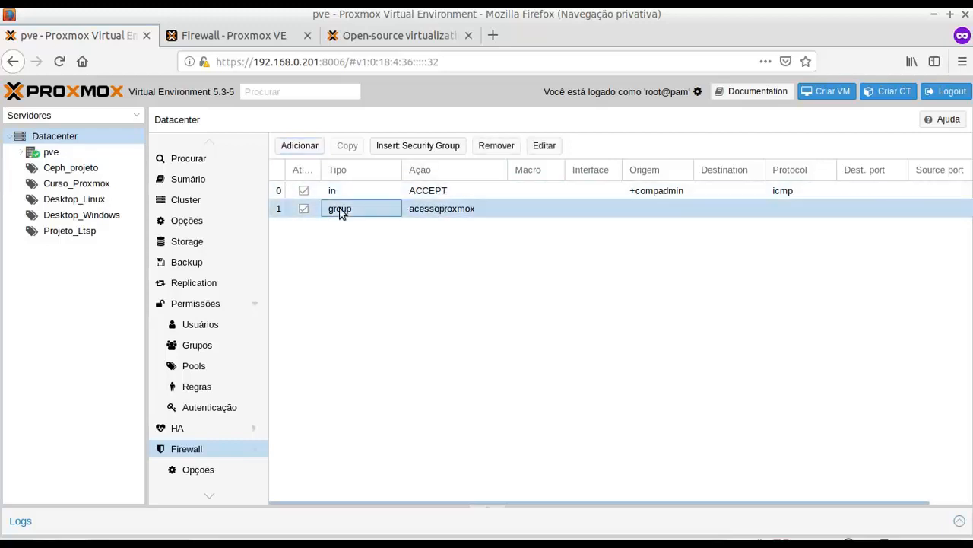
left_click(426, 194)
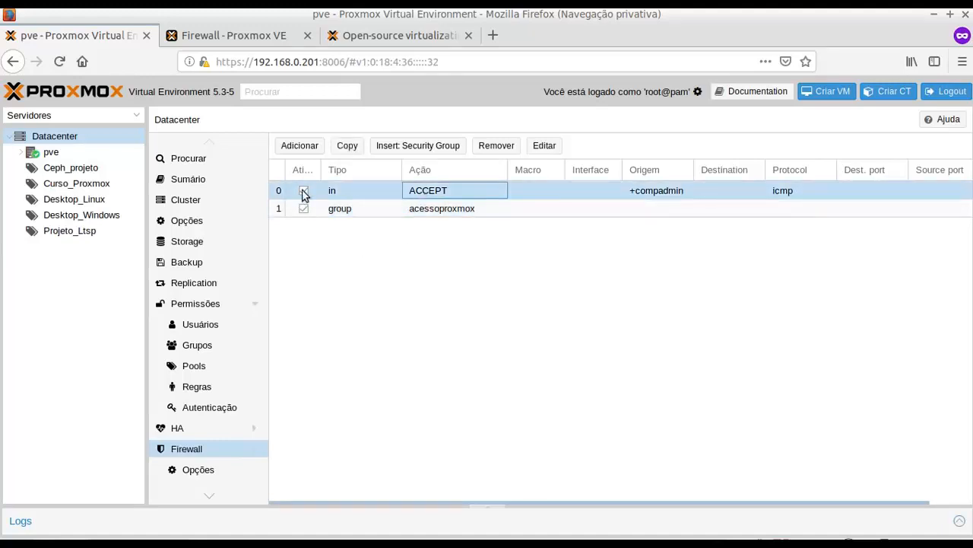
left_click(496, 146)
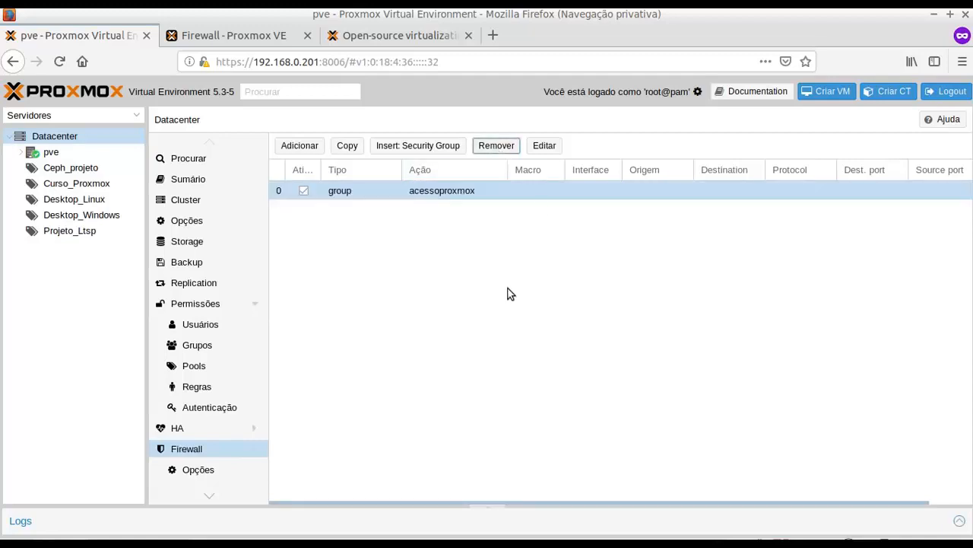
Open the pve node's firewall rules and start adding a new rule
left_click(42, 155)
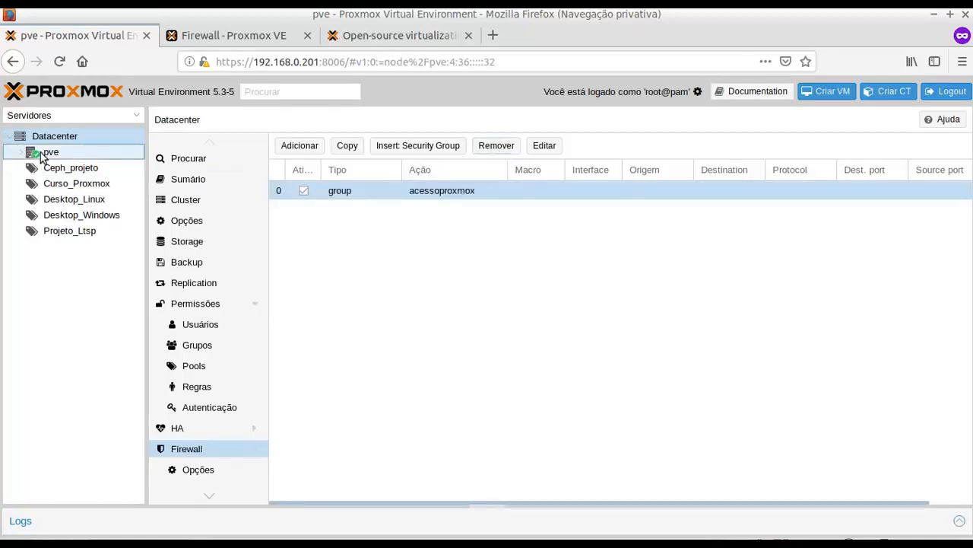
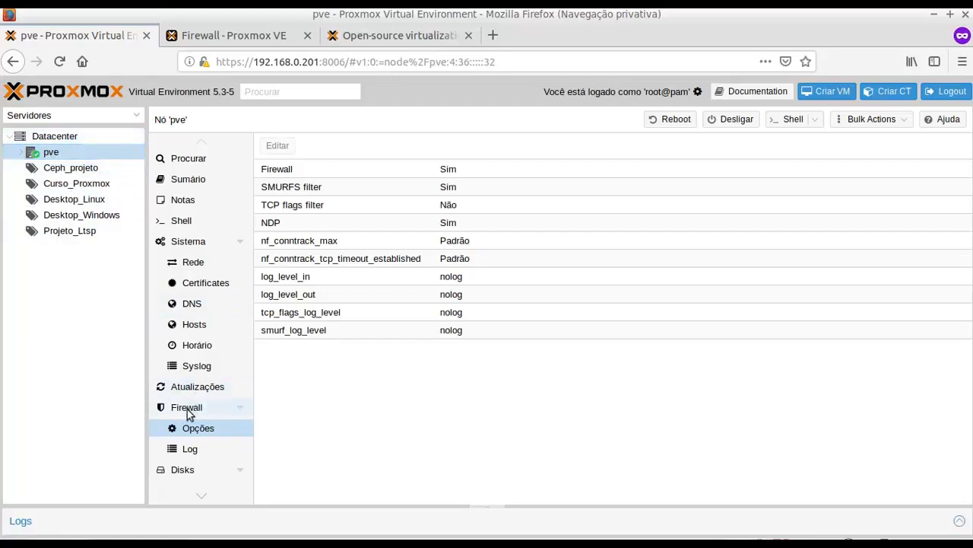
left_click(188, 408)
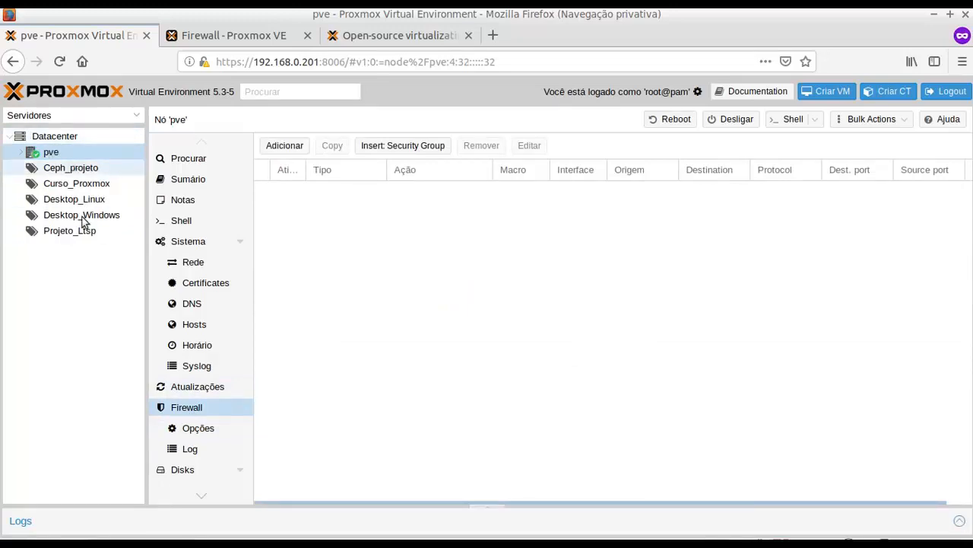
left_click(294, 147)
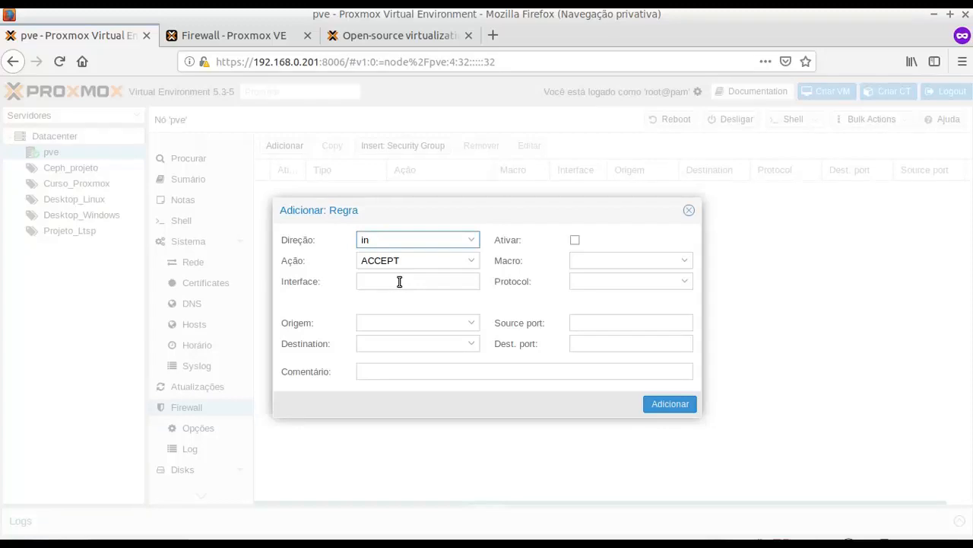
Switch to the terminal and run ping 192.168.100.201 again, leaving it running
key("alt+Tab")
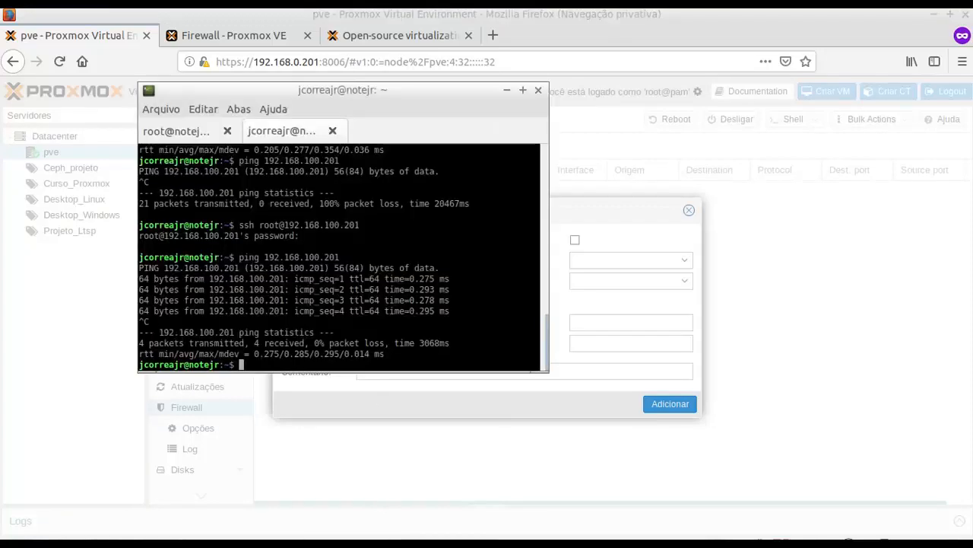
key("Up")
key("Return")
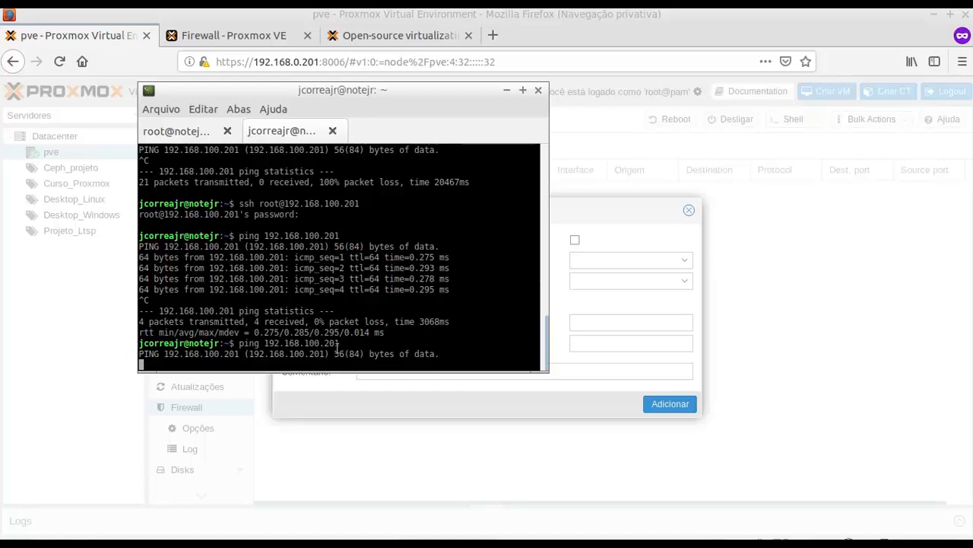
left_click_drag(340, 344, 301, 343)
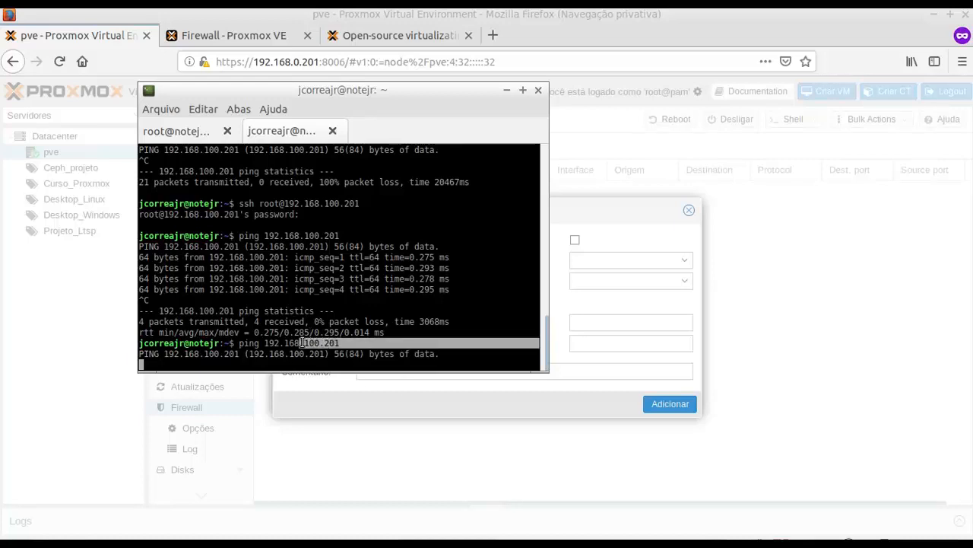
left_click(338, 344)
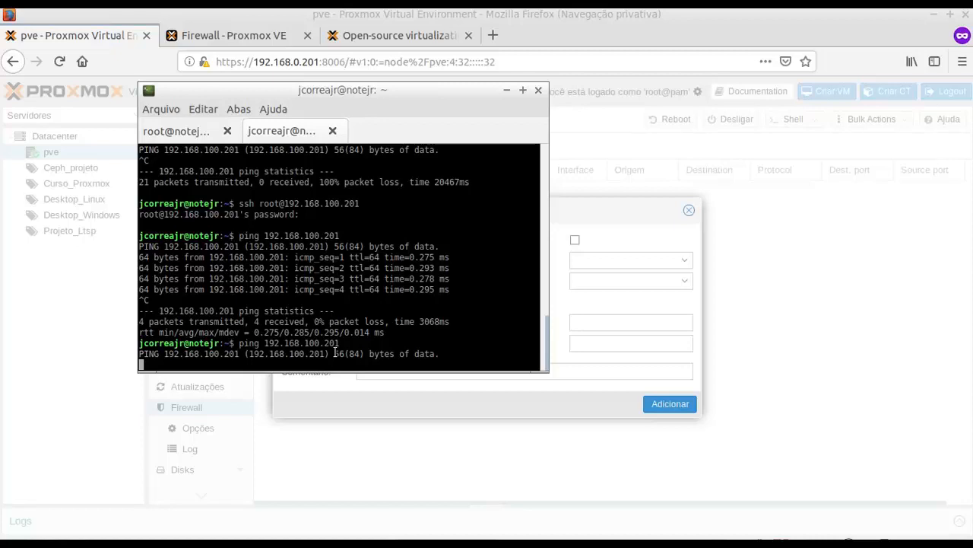
Return to the node's new incoming ACCEPT rule, enable it, and set its source to +compadmin and its protocol to icmp
left_click(609, 206)
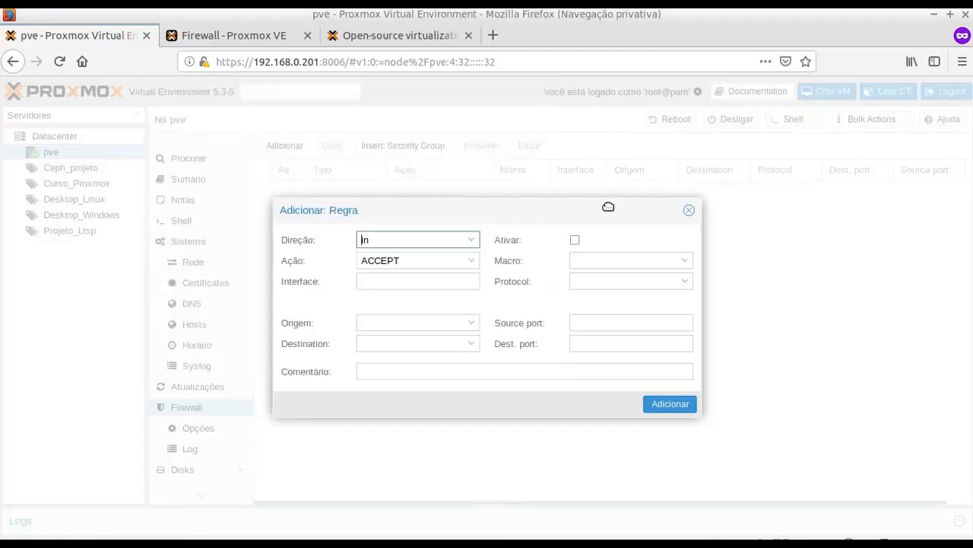
left_click(575, 240)
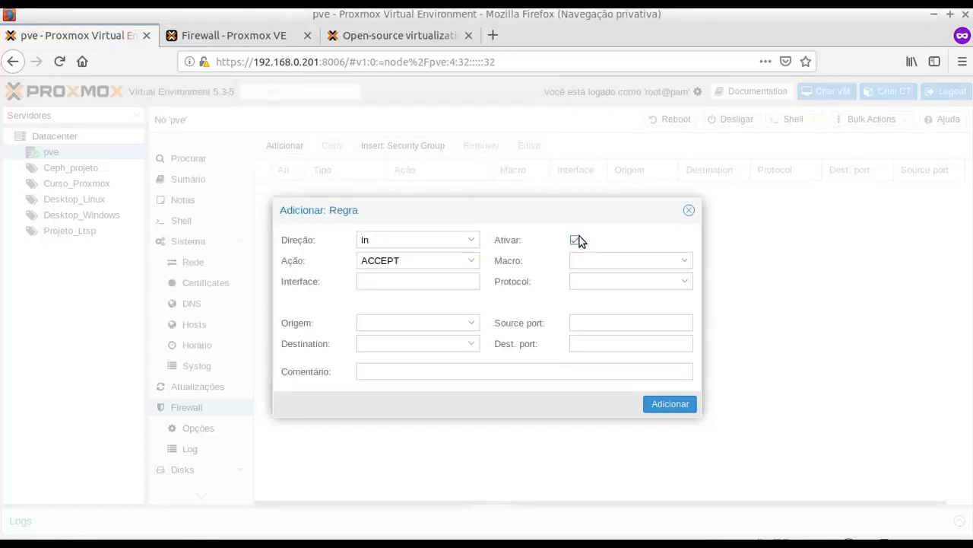
left_click(478, 324)
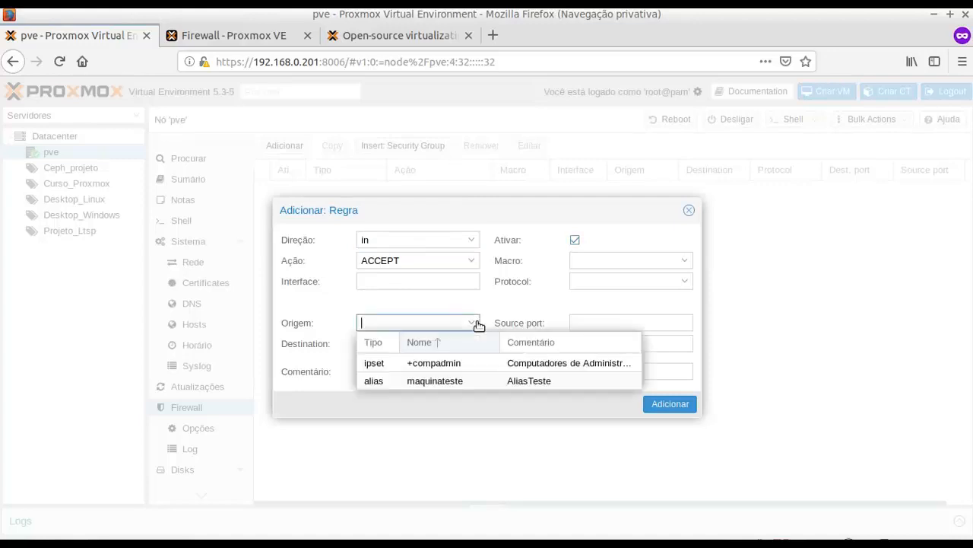
left_click(435, 365)
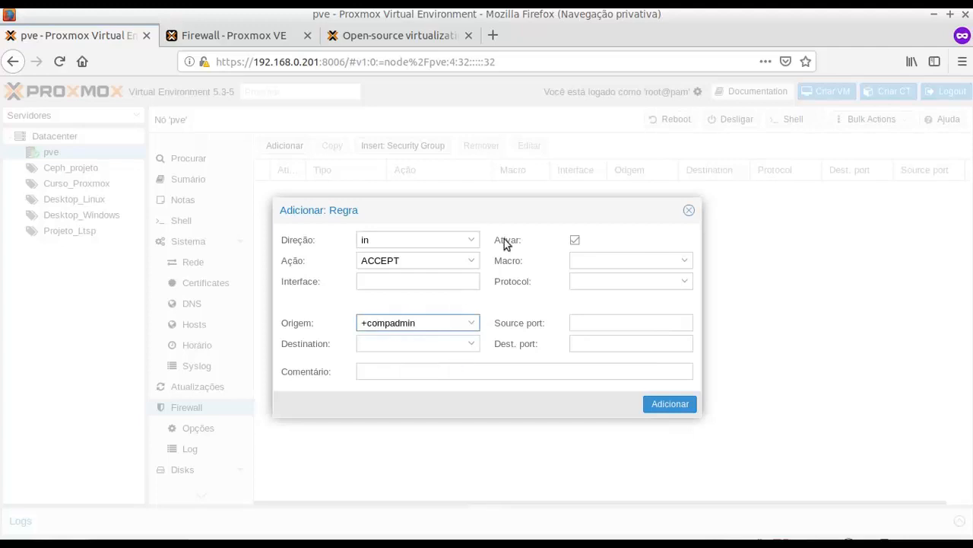
left_click(686, 283)
left_click(688, 282)
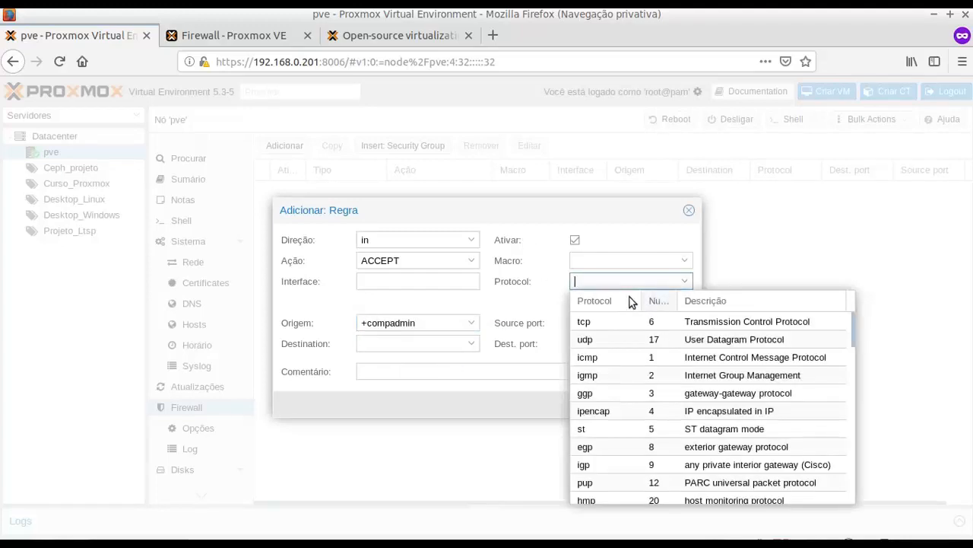
left_click(590, 355)
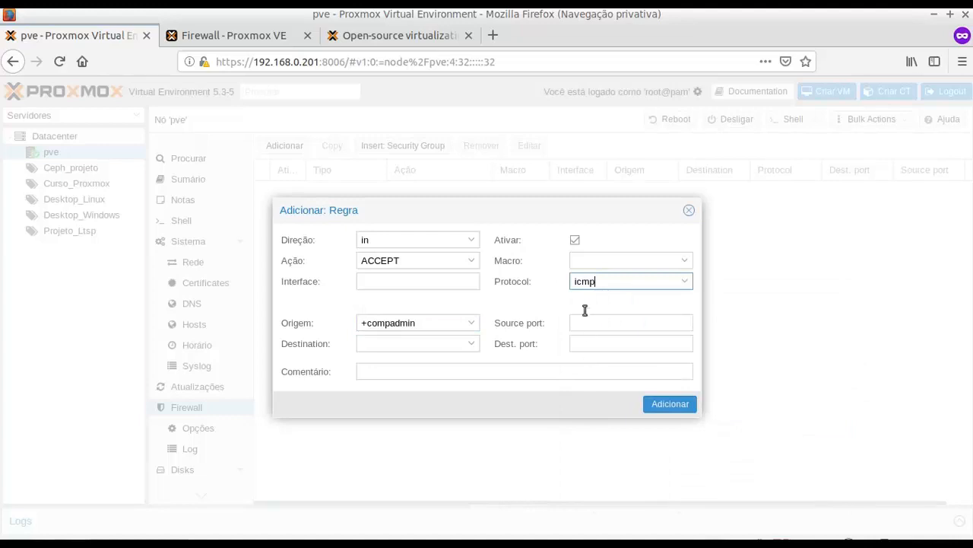
Comment the node's icmp rule as "Libera ping somente para o HOST" and add it to the pve firewall
left_click(521, 368)
type("L")
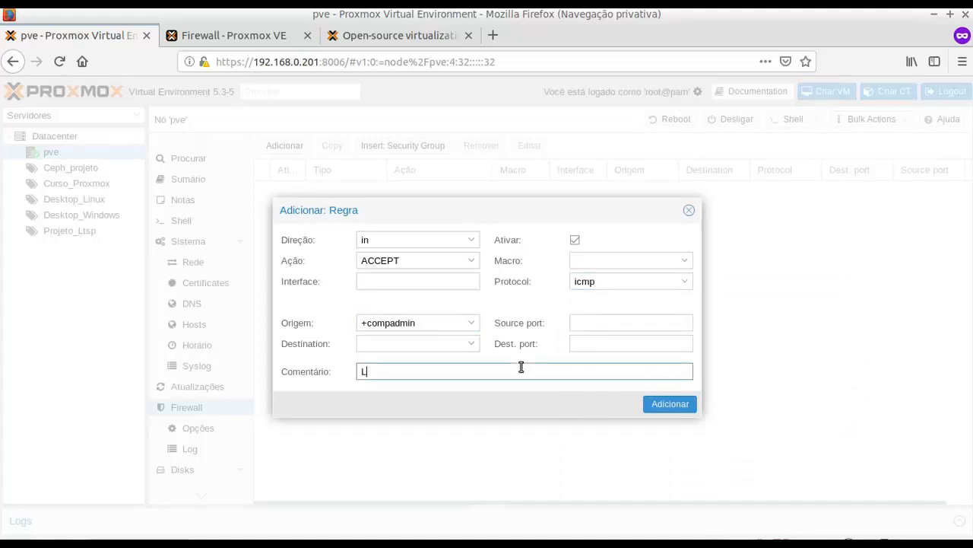
type("ibera ping somente para o HOS")
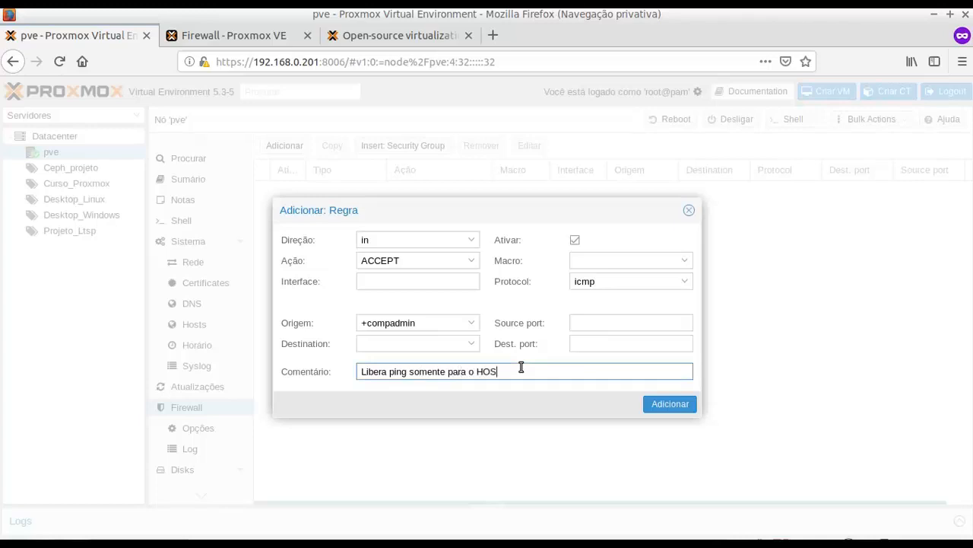
type("T")
left_click(673, 411)
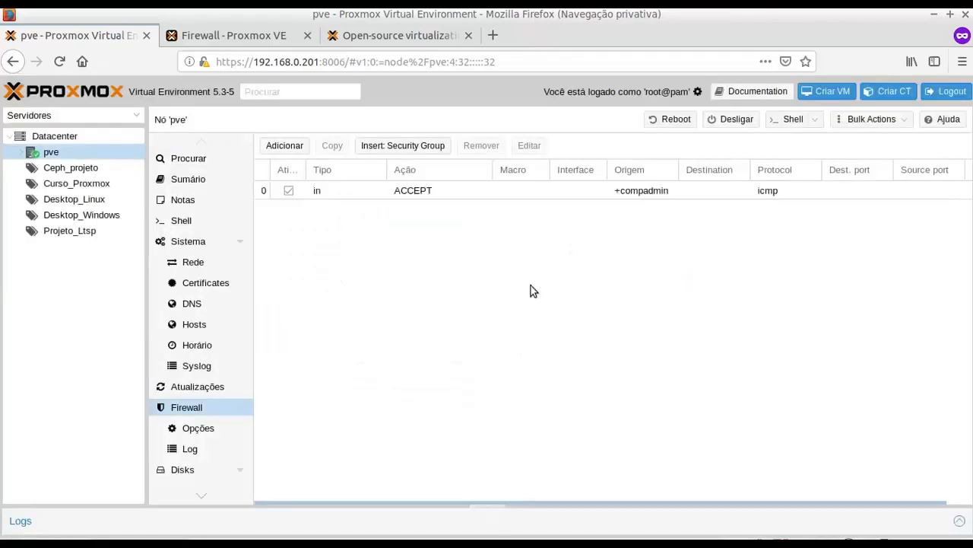
Rerun ping 192.168.100.201 in the terminal to test the node's icmp rule, leave it running, and return to the browser
key("alt+Tab")
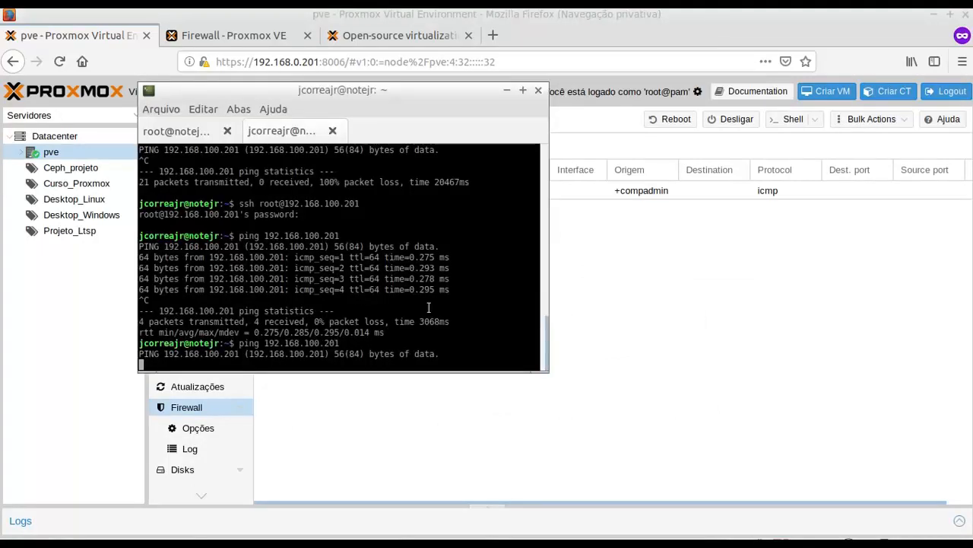
key("Up")
key("Return")
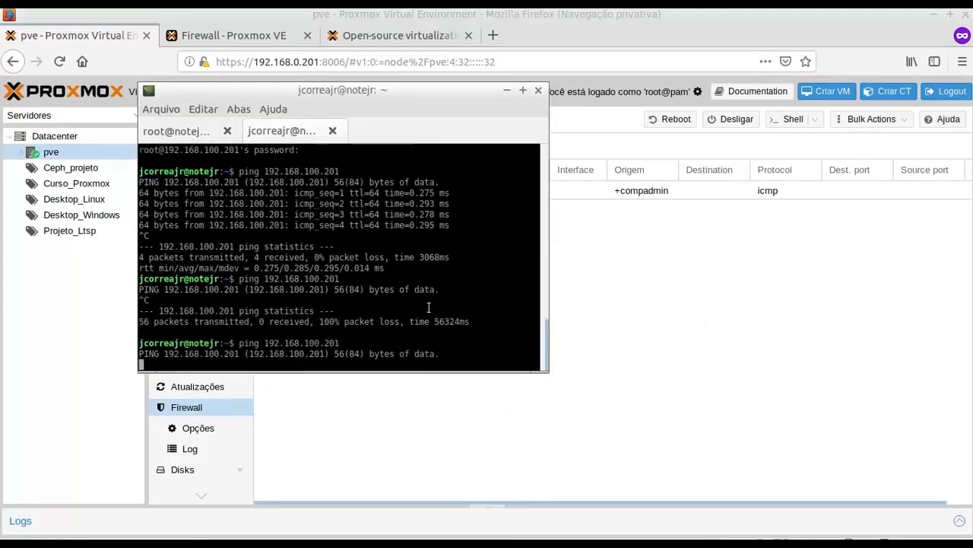
key("ctrl+c")
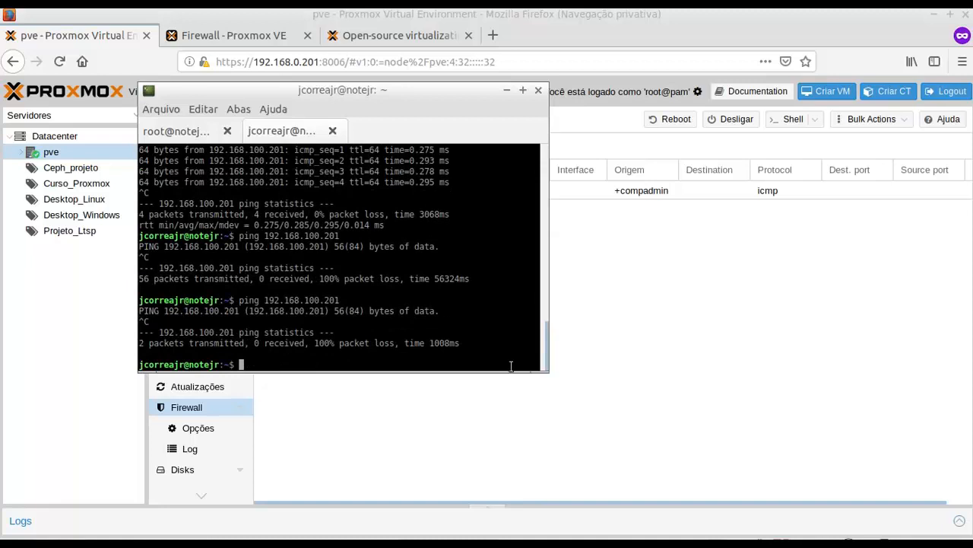
left_click(679, 405)
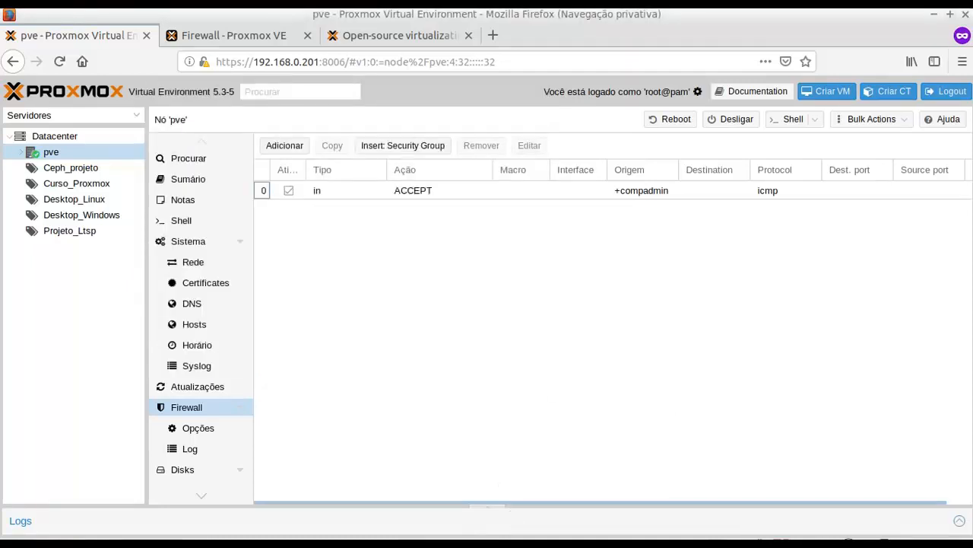
key("alt+Tab")
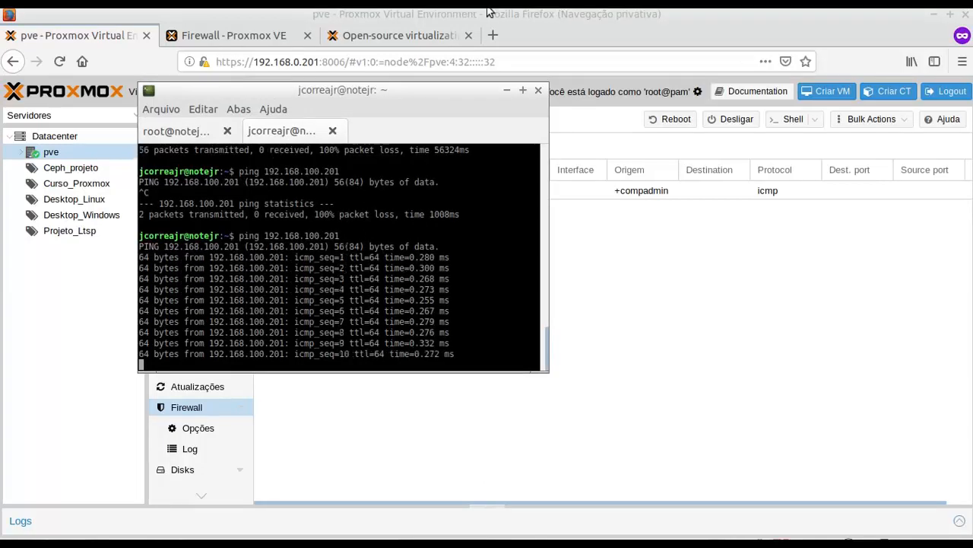
left_click(520, 19)
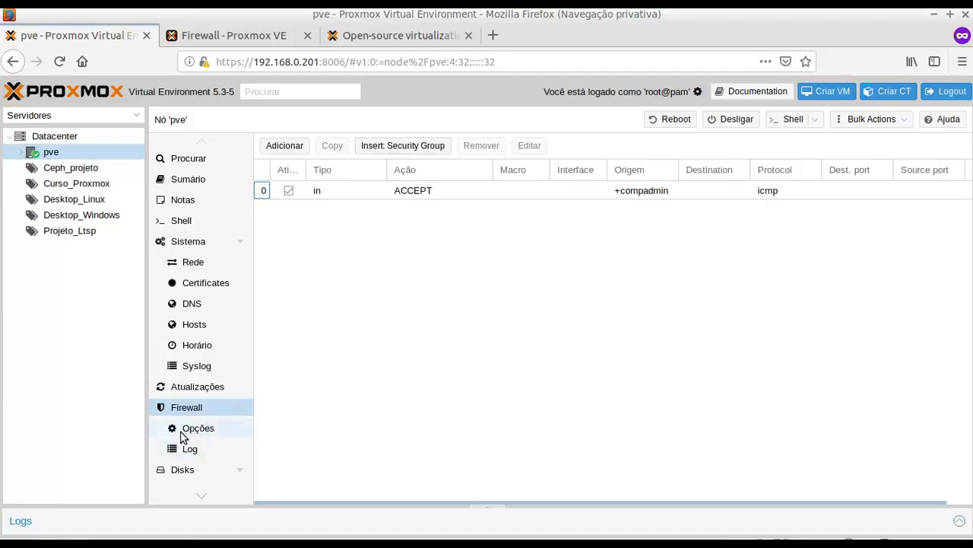
Review the Datacenter's firewall rules and its Security Group list, ending on the Datacenter rules
left_click(71, 140)
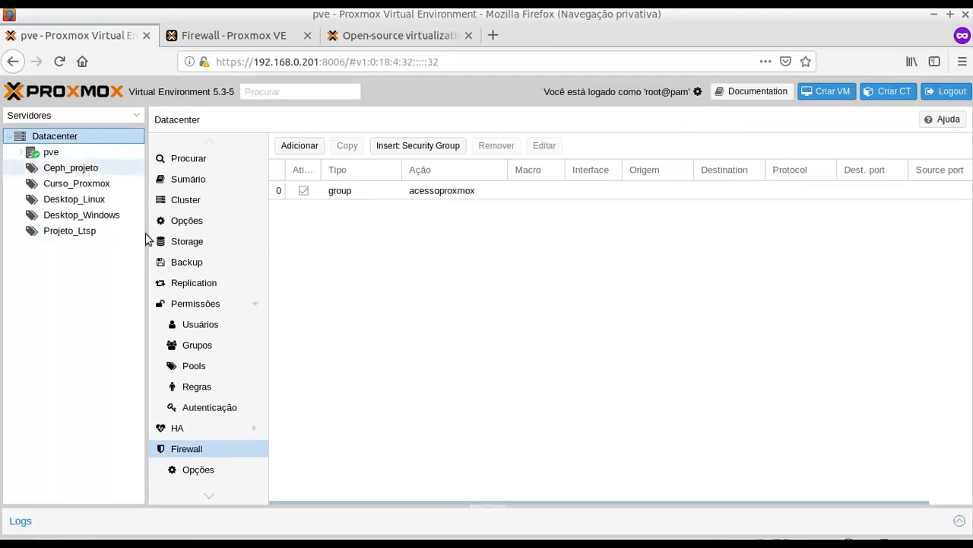
scroll(203, 432, "down", 2)
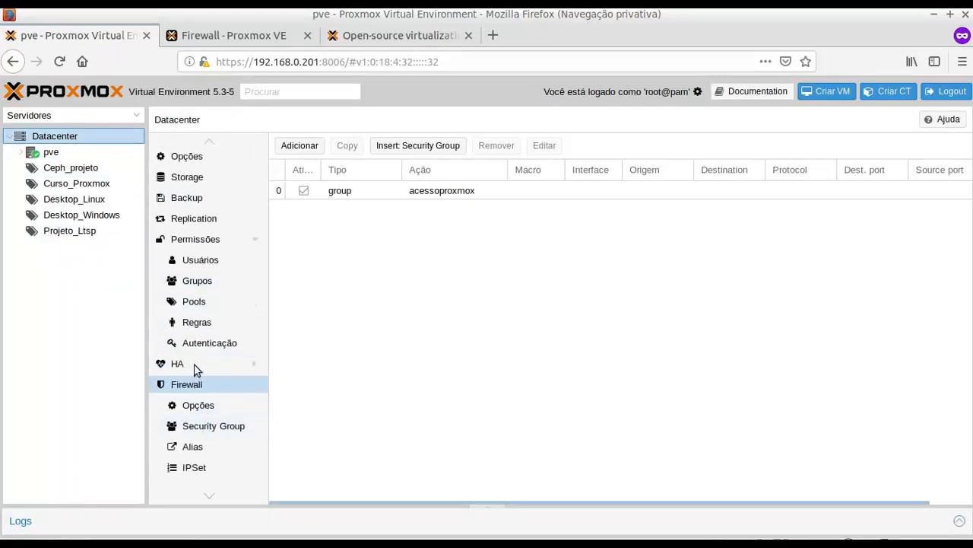
left_click(213, 431)
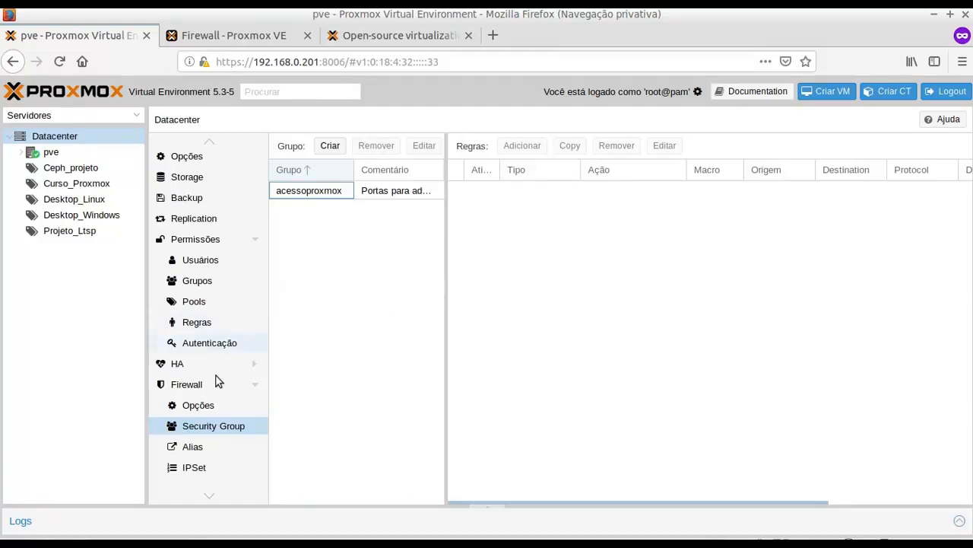
left_click(192, 391)
left_click(189, 386)
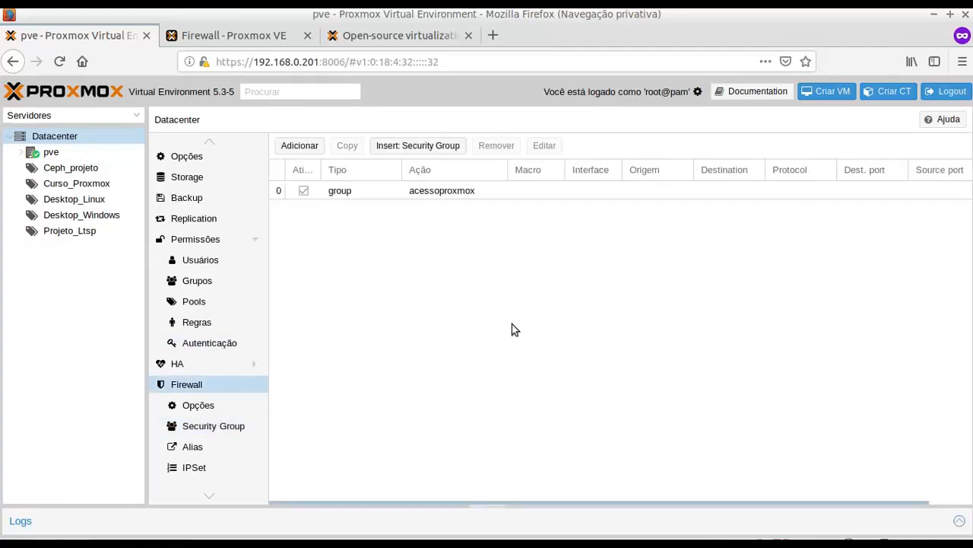
Return to the pve node's firewall rules and remove the incoming icmp ACCEPT rule for +compadmin
left_click(50, 154)
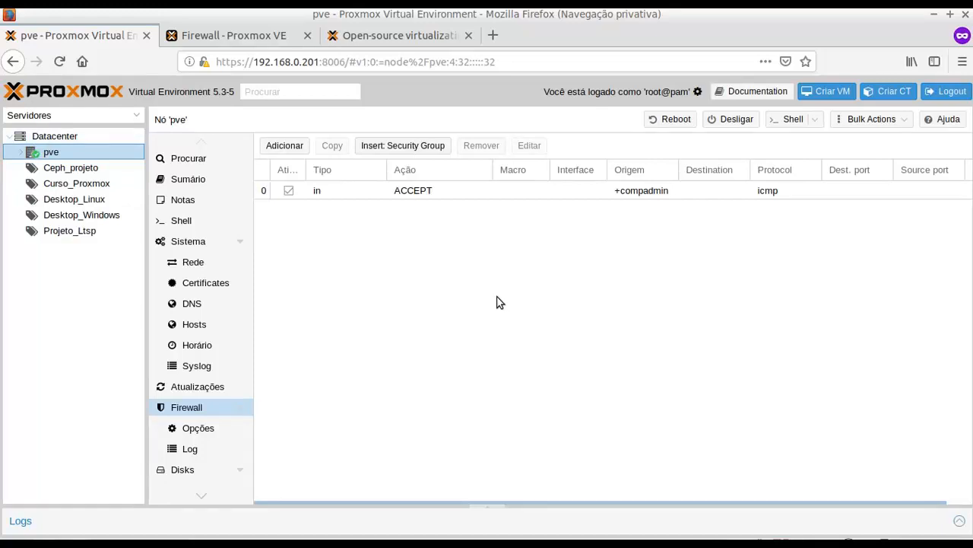
left_click(428, 150)
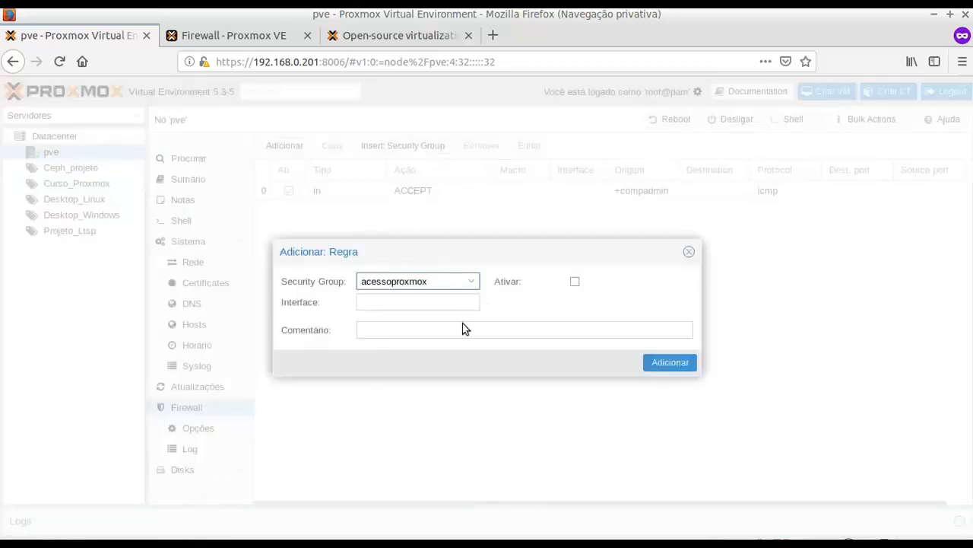
left_click(688, 253)
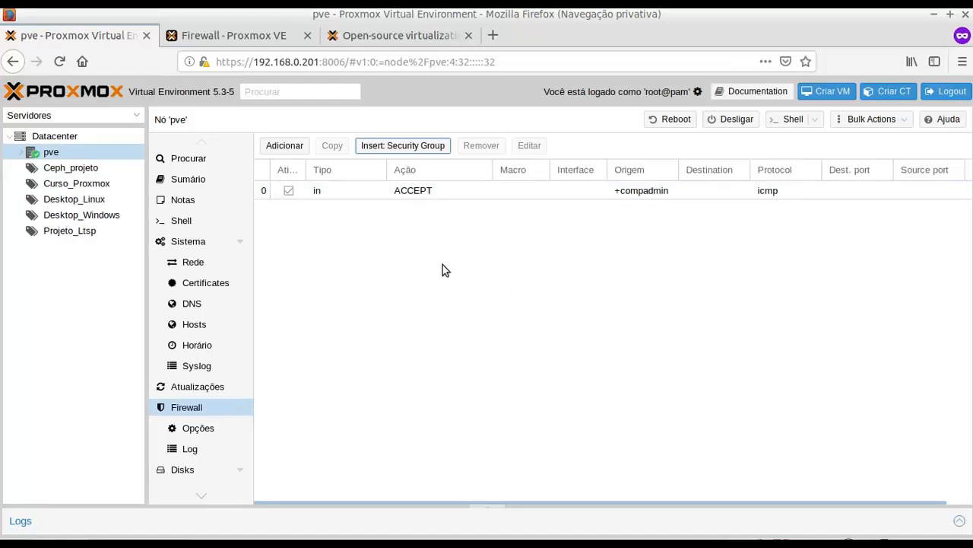
left_click(342, 198)
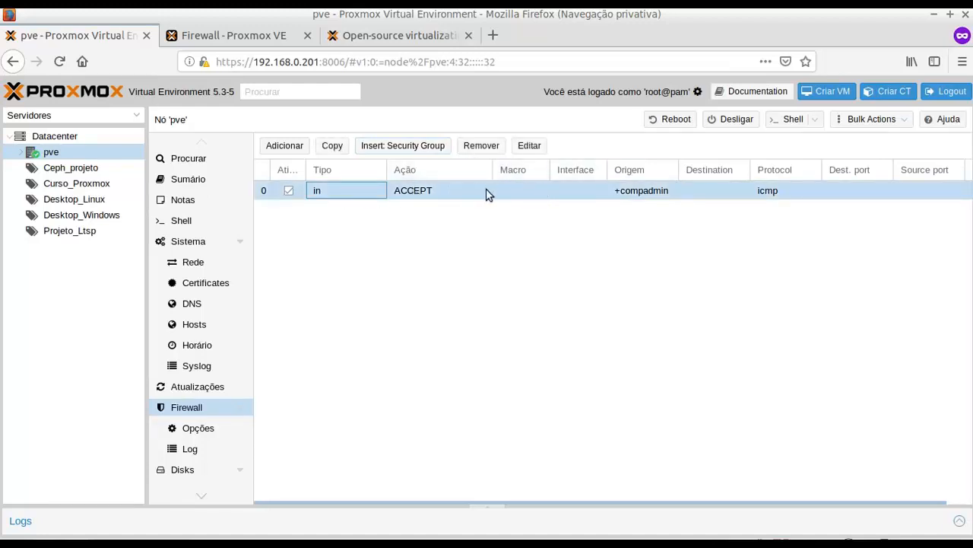
left_click(485, 145)
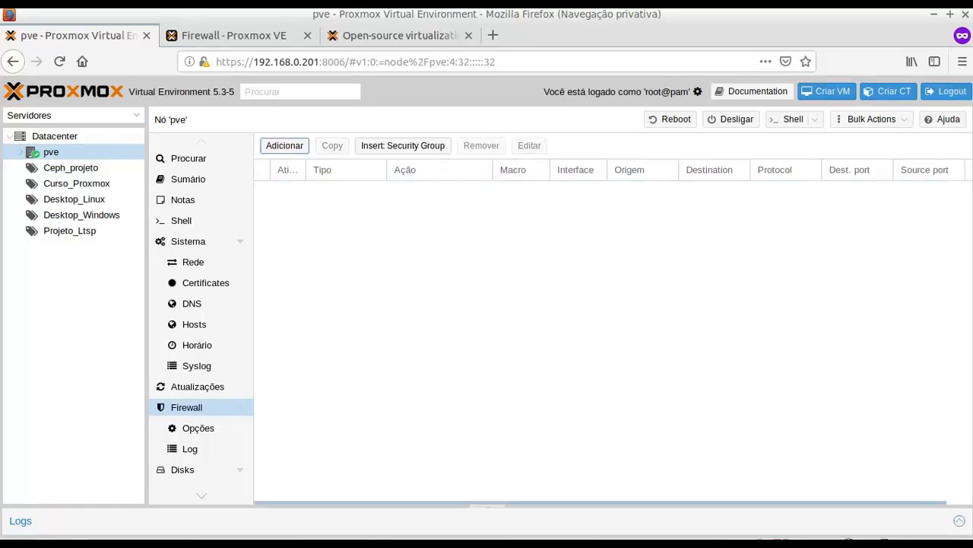
Switch to the terminal, restart ping 192.168.100.201 to test access without the rule, stop it, and return to the browser
key("alt+Tab")
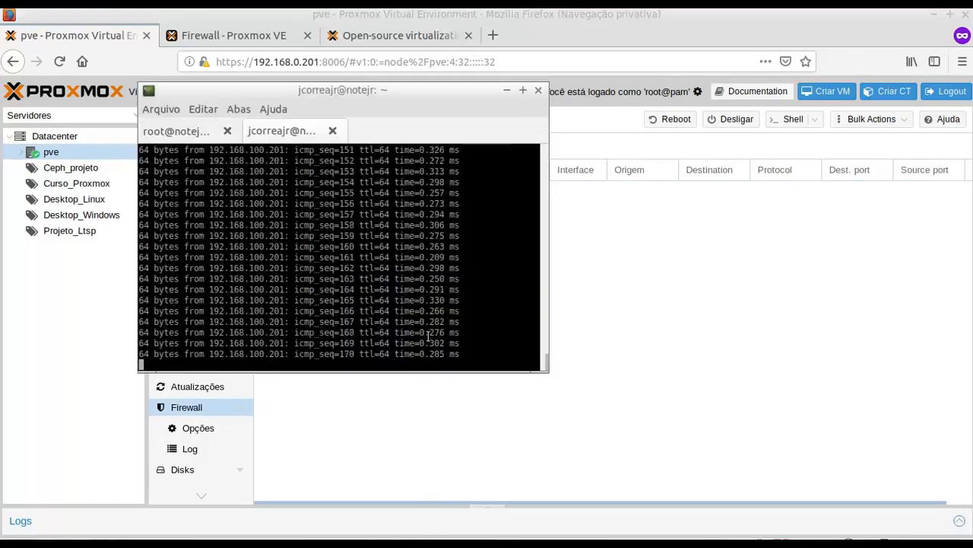
key("ctrl+c")
key("Up")
key("Return")
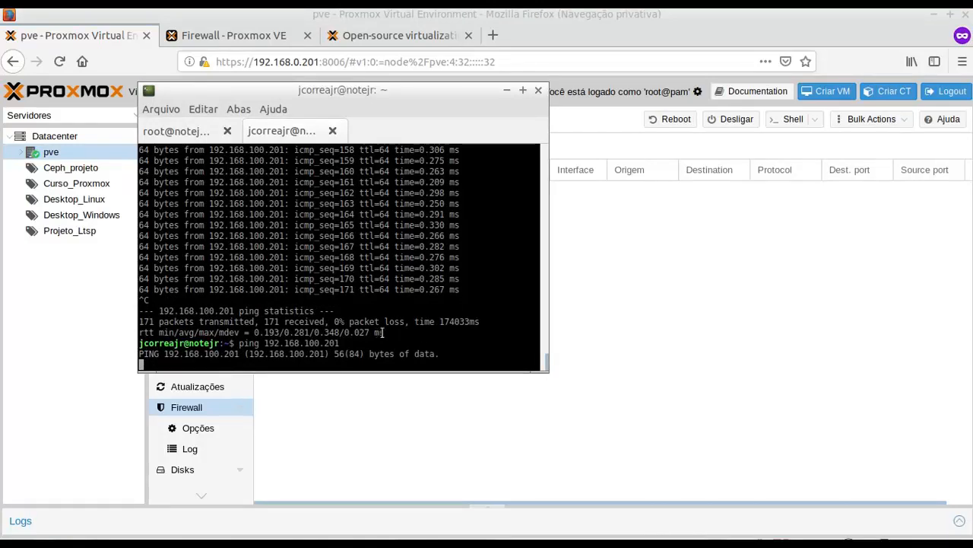
key("ctrl+c")
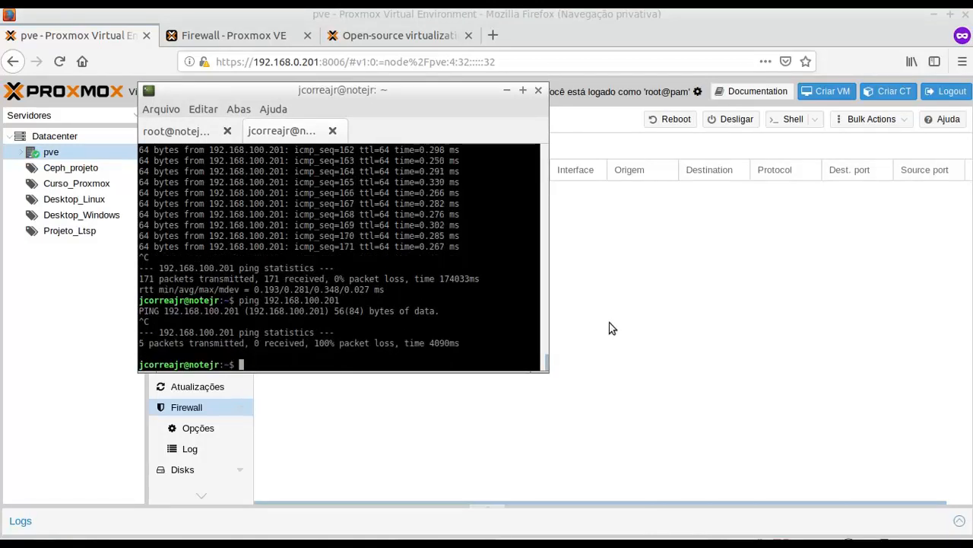
left_click(612, 328)
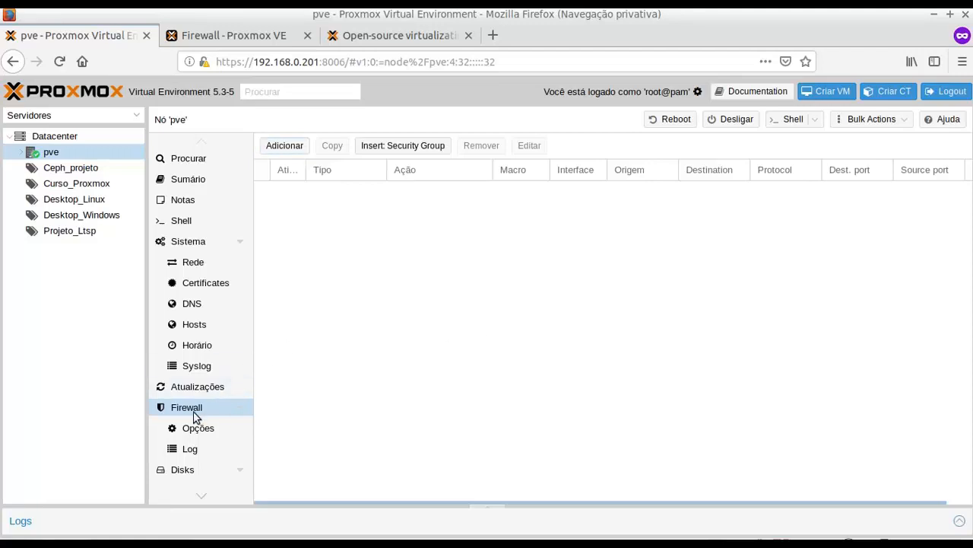
Review the firewall options of the pve node and the Datacenter, including the default policies and the node's log levels
left_click(195, 434)
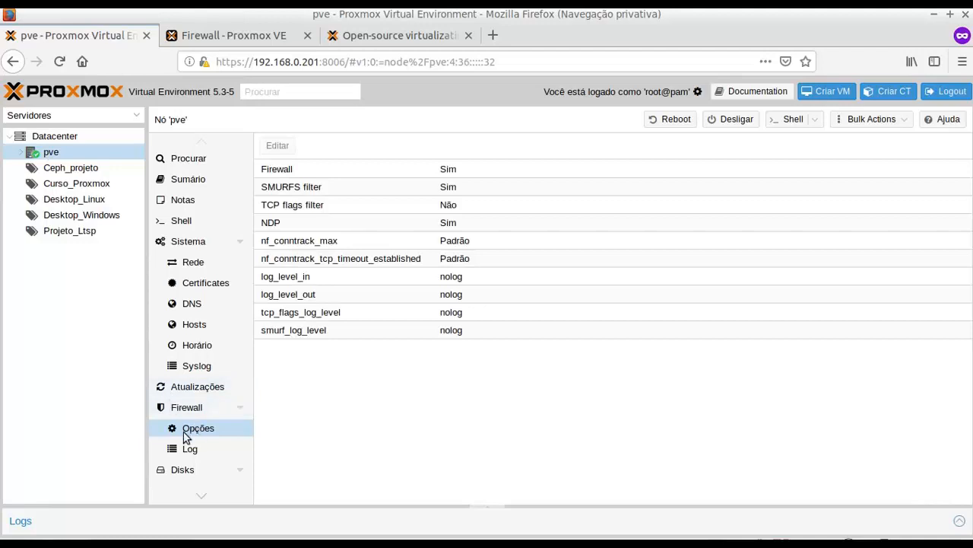
left_click(63, 136)
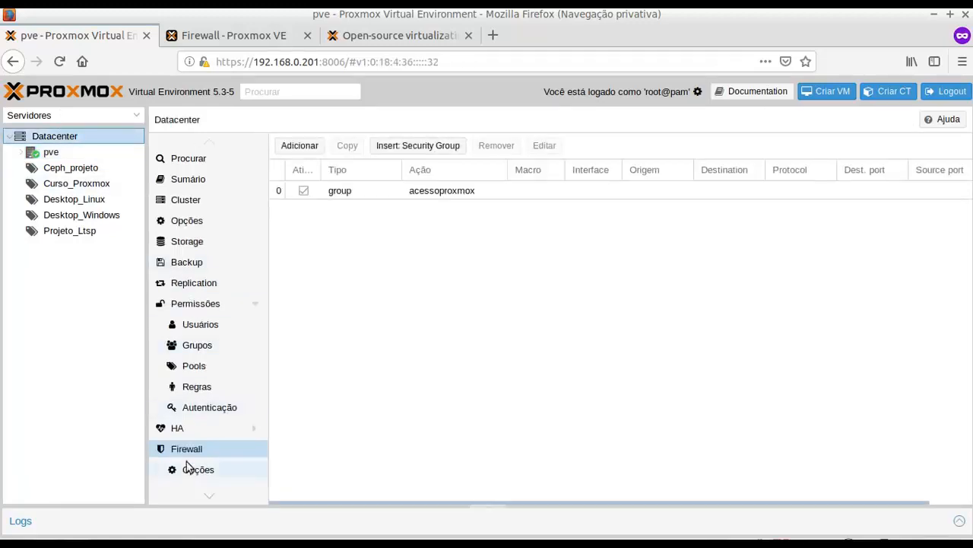
left_click(204, 471)
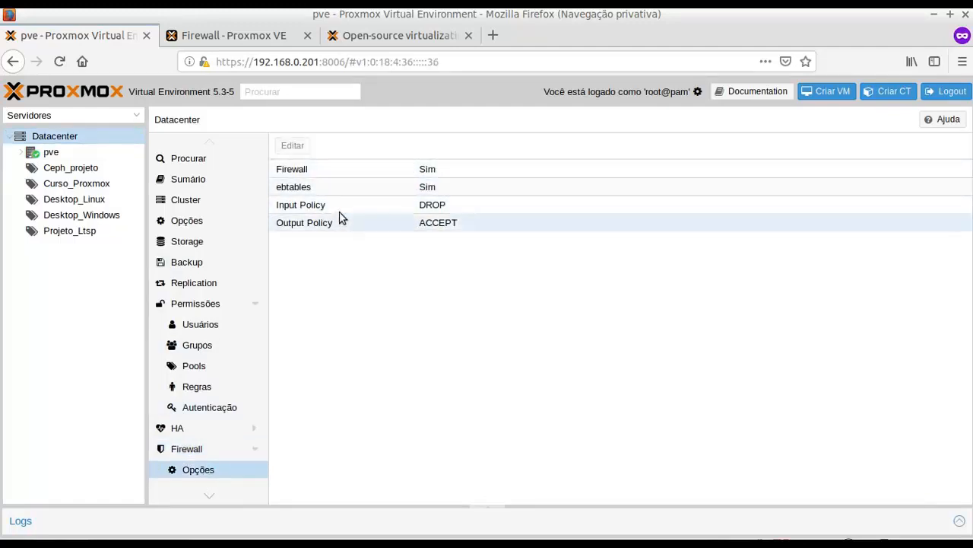
left_click(50, 154)
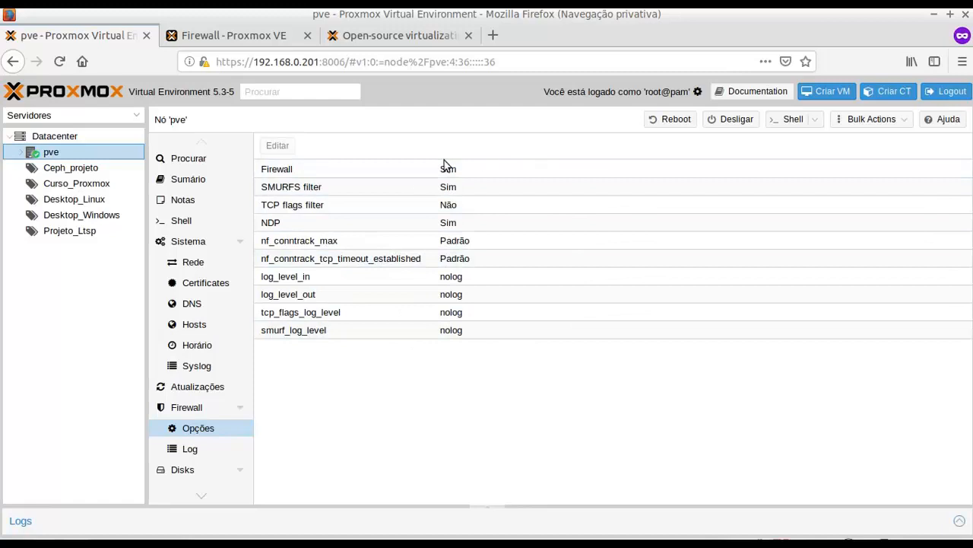
left_click(295, 172)
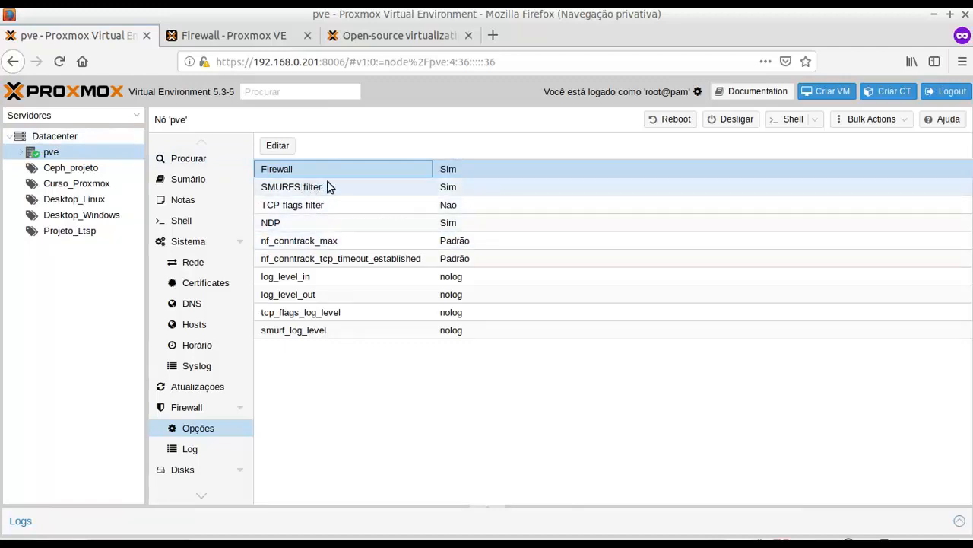
left_click(293, 227)
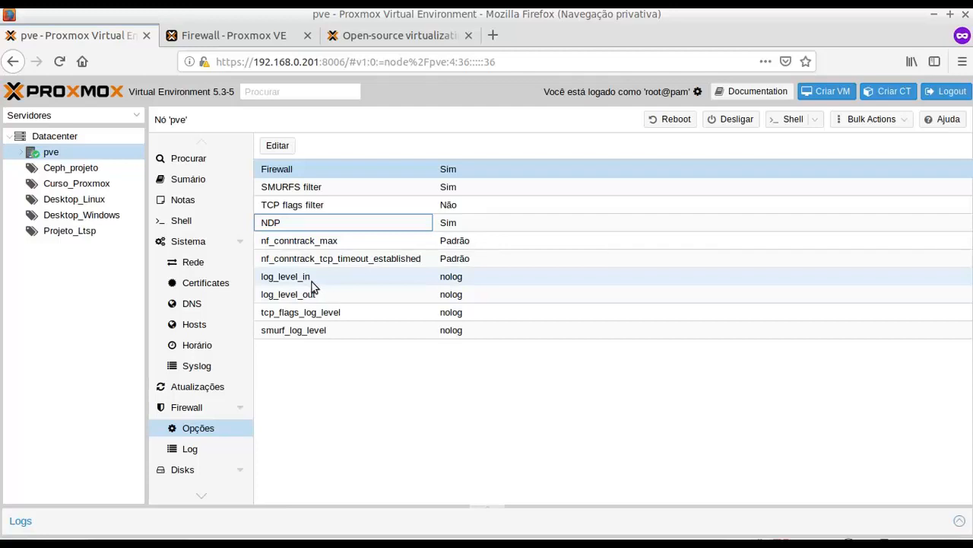
left_click(349, 279)
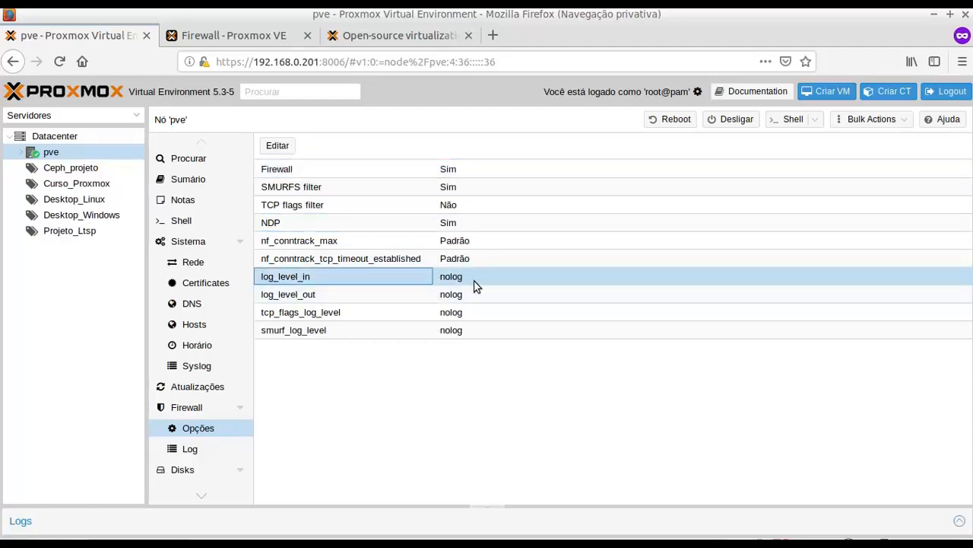
Open the pve node's firewall log and examine its latest entries
left_click(191, 450)
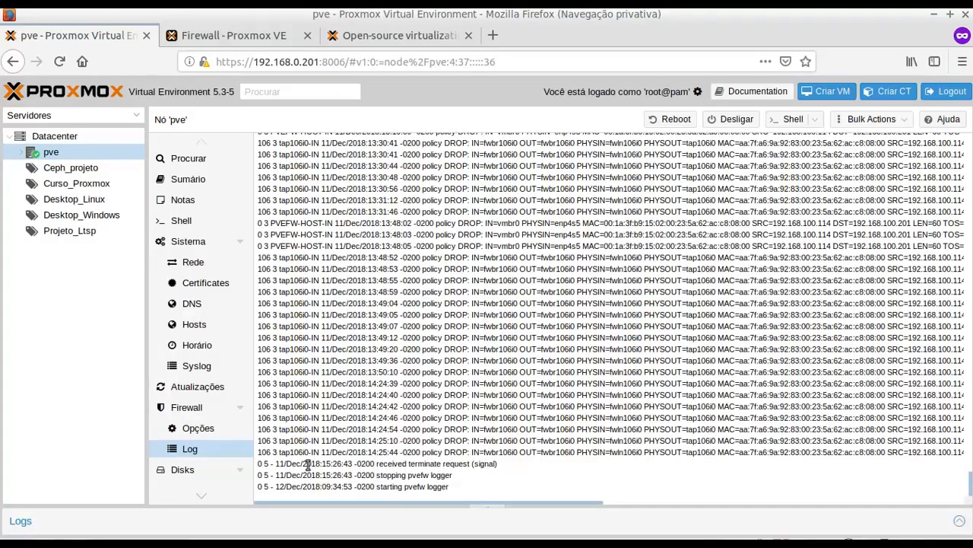
left_click_drag(308, 463, 485, 508)
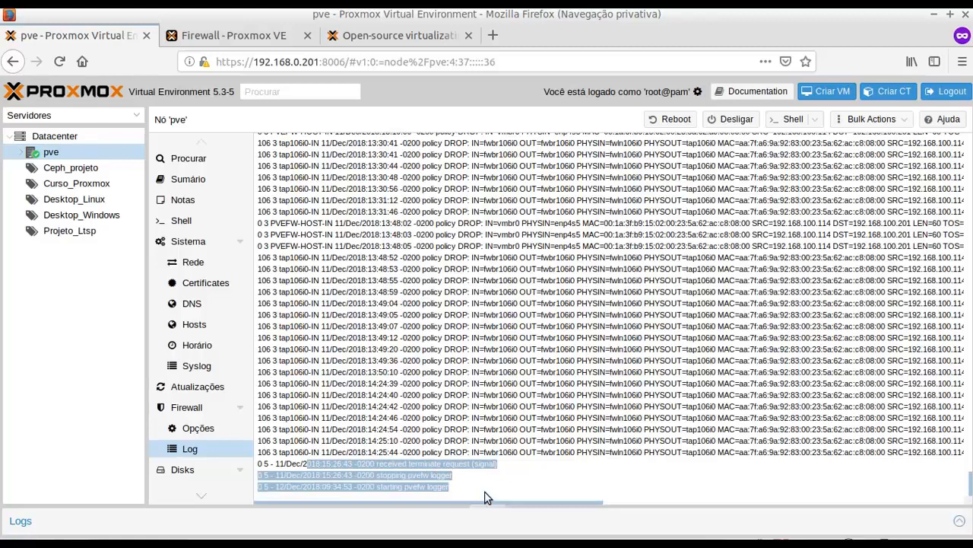
left_click(467, 491)
Set the pve node's log_level_in firewall option to err
left_click(202, 432)
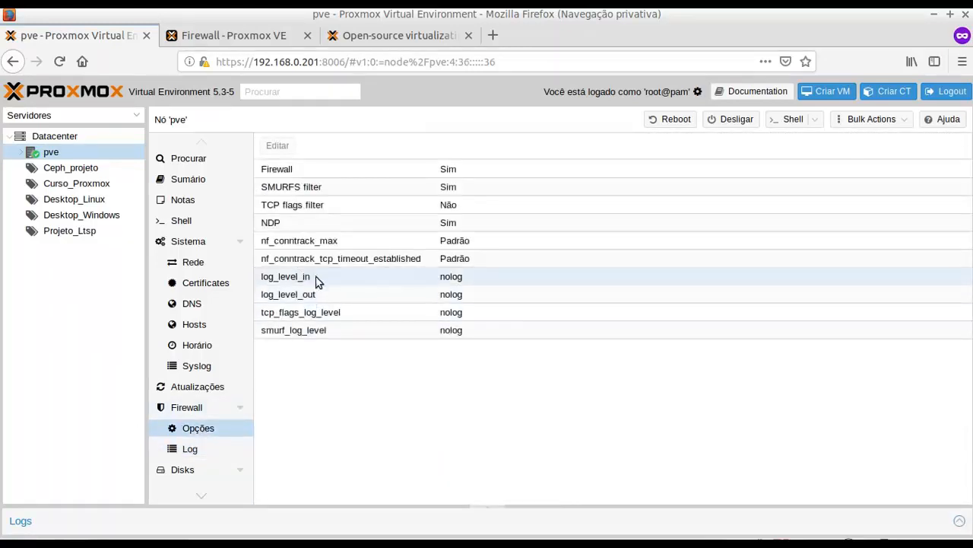
left_click(317, 279)
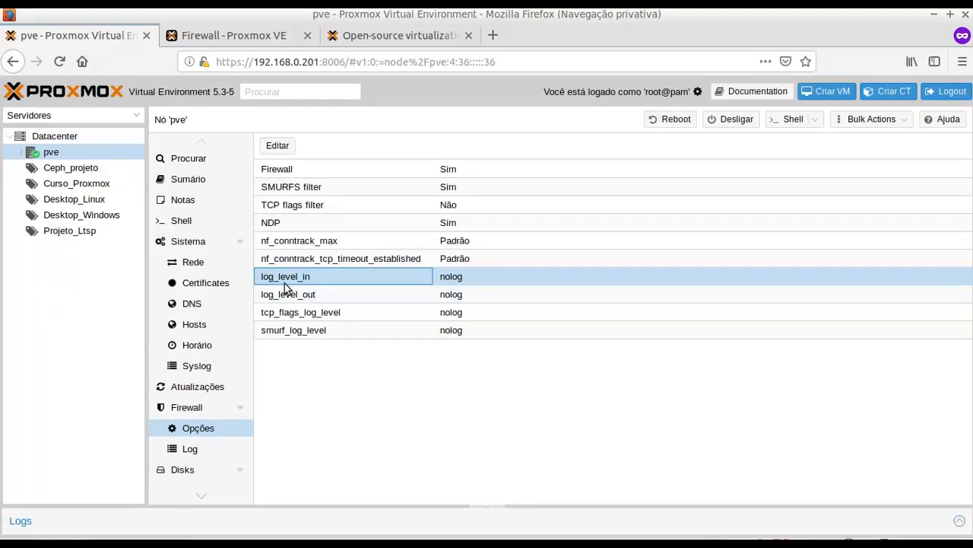
left_click(278, 145)
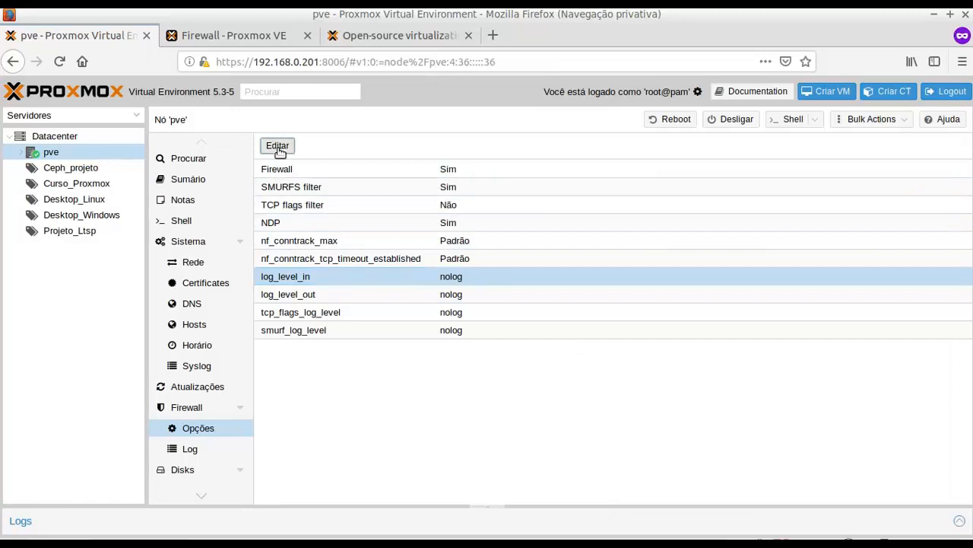
left_click(475, 305)
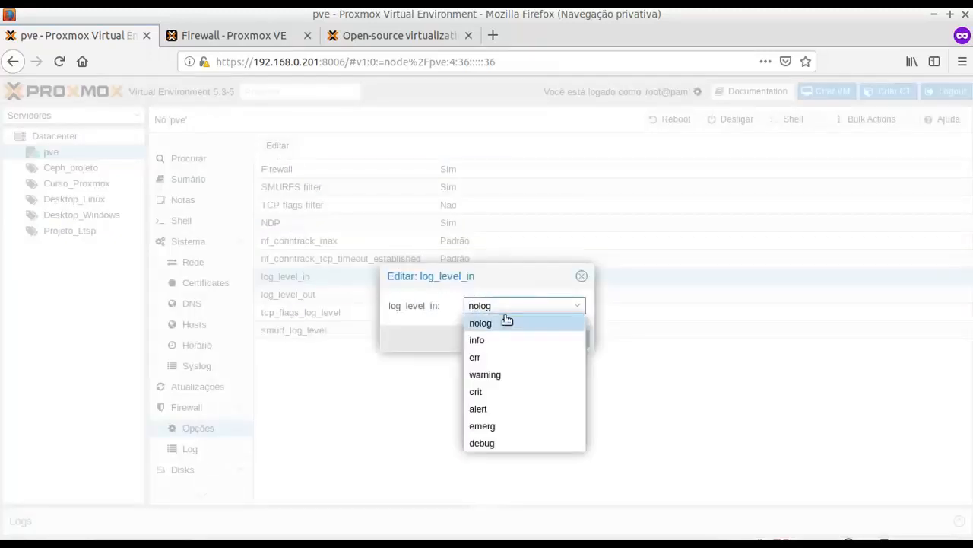
left_click(479, 357)
left_click(504, 340)
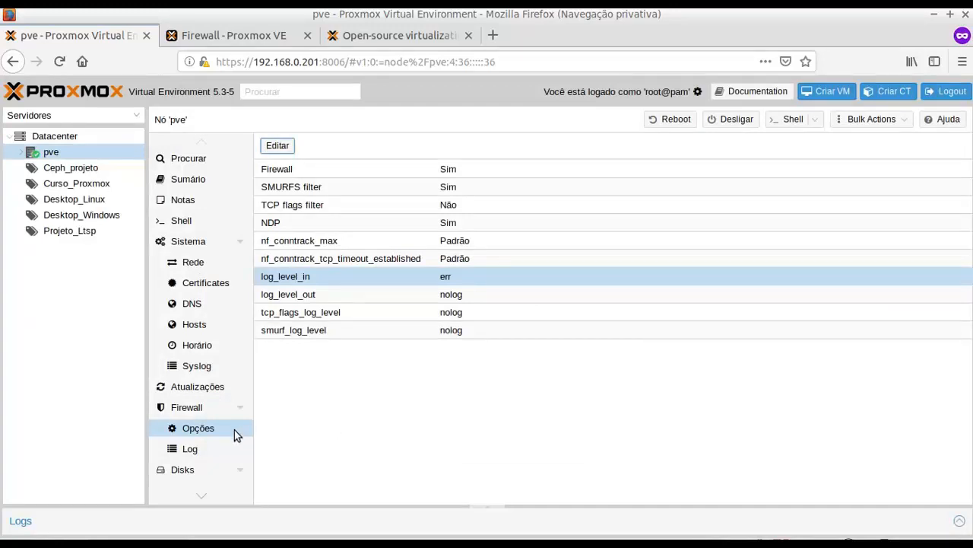
With the pve node's firewall log open, switch to the terminal, run ping 192.168.100.201 to generate blocked traffic, and stop it
left_click(191, 457)
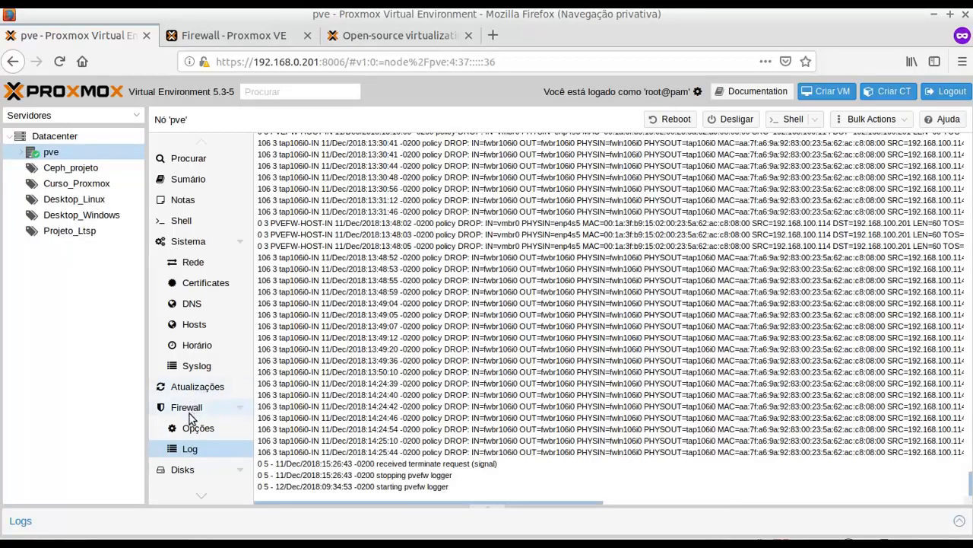
left_click(194, 431)
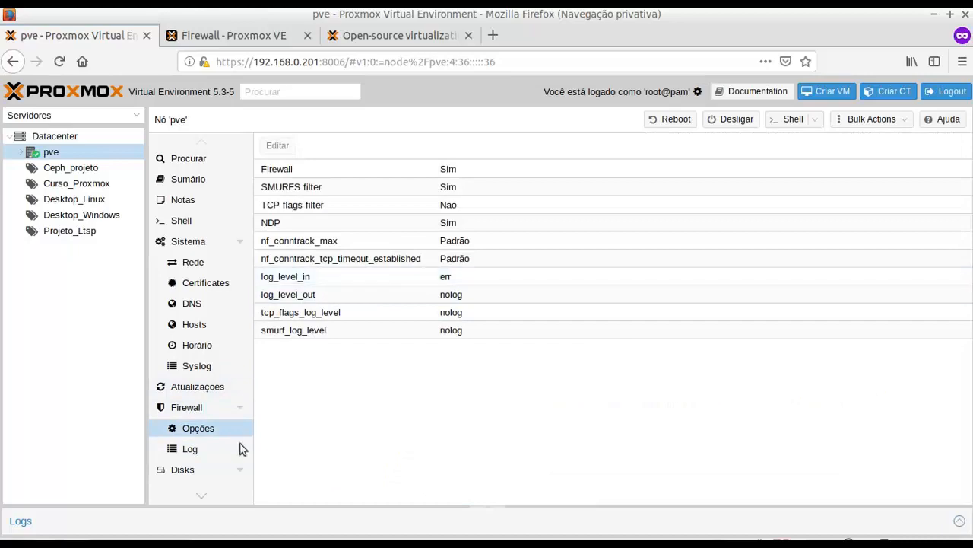
left_click(190, 450)
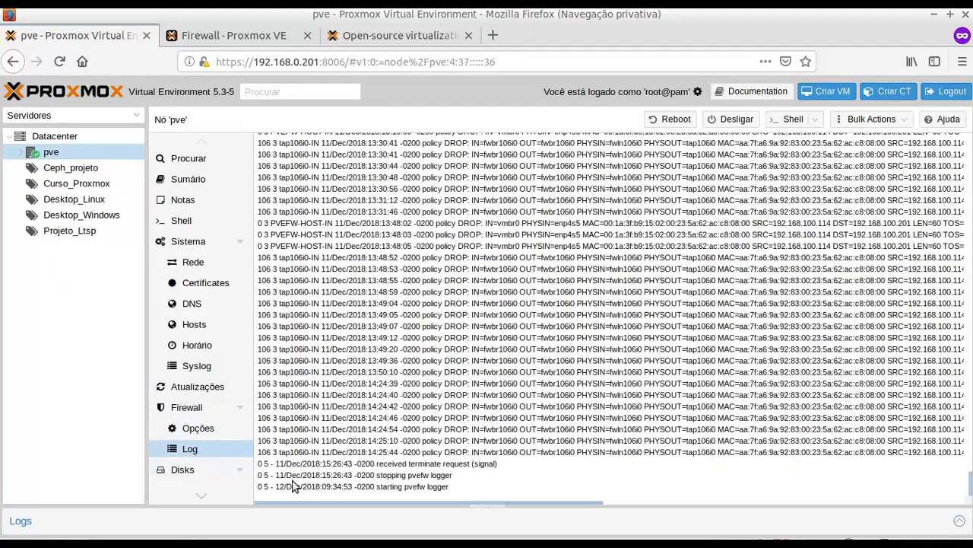
key("alt+Tab")
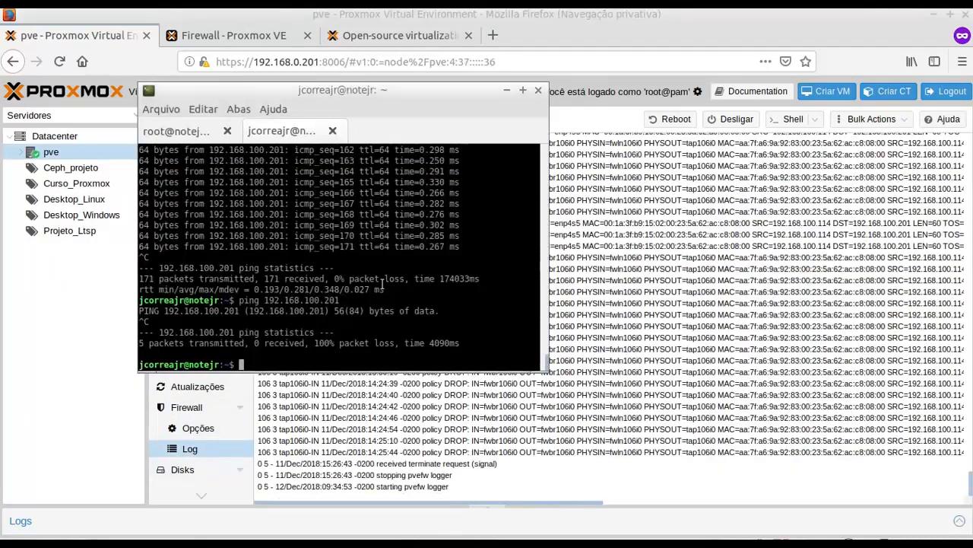
key("Up")
key("Return")
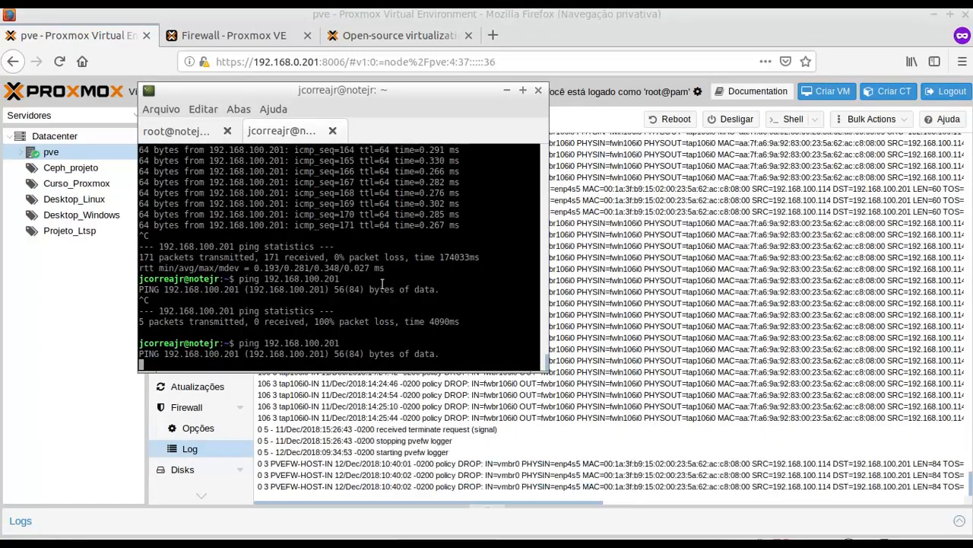
key("ctrl+c")
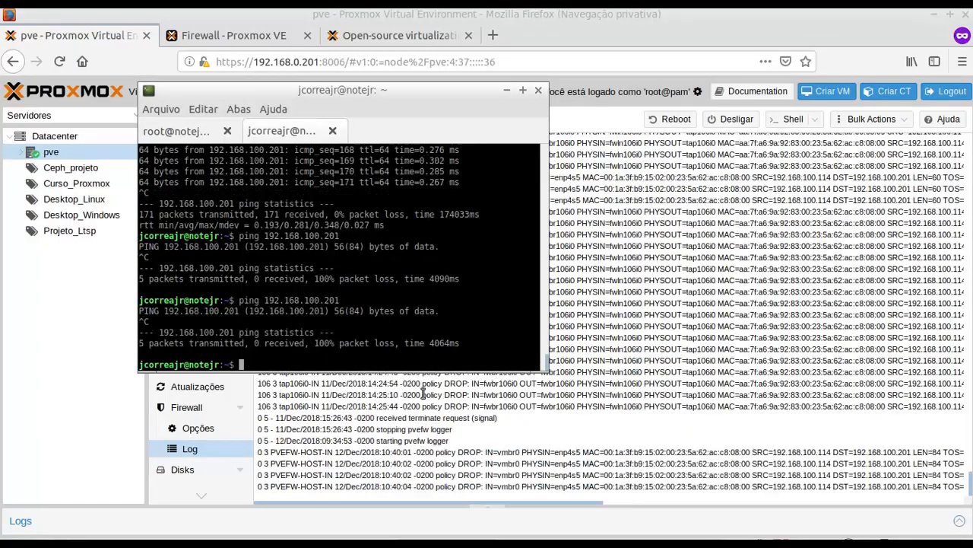
Return to the browser and examine the new PVEFW-HOST-IN log entries for their action, source, destination and protocol
left_click(394, 453)
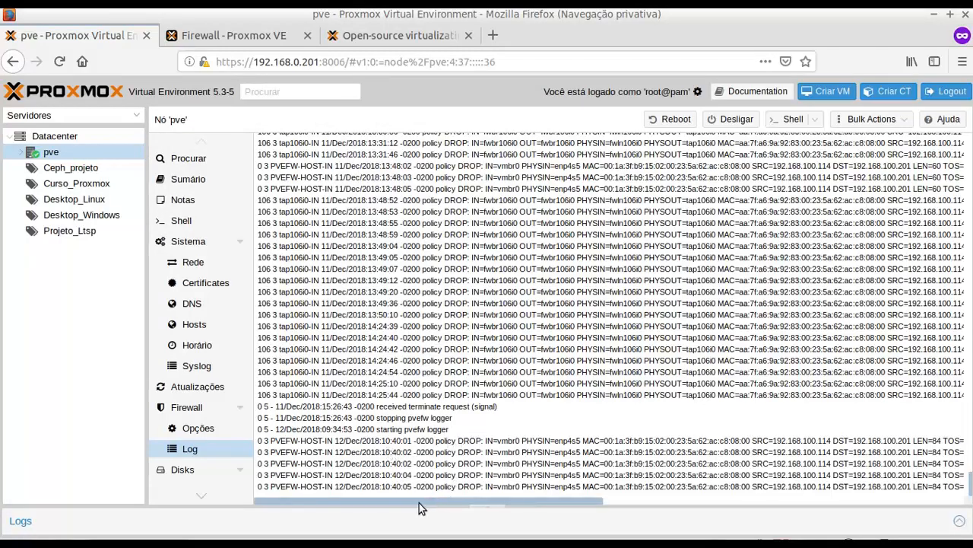
left_click_drag(460, 440, 485, 439)
left_click_drag(451, 501, 609, 500)
left_click_drag(500, 439, 581, 442)
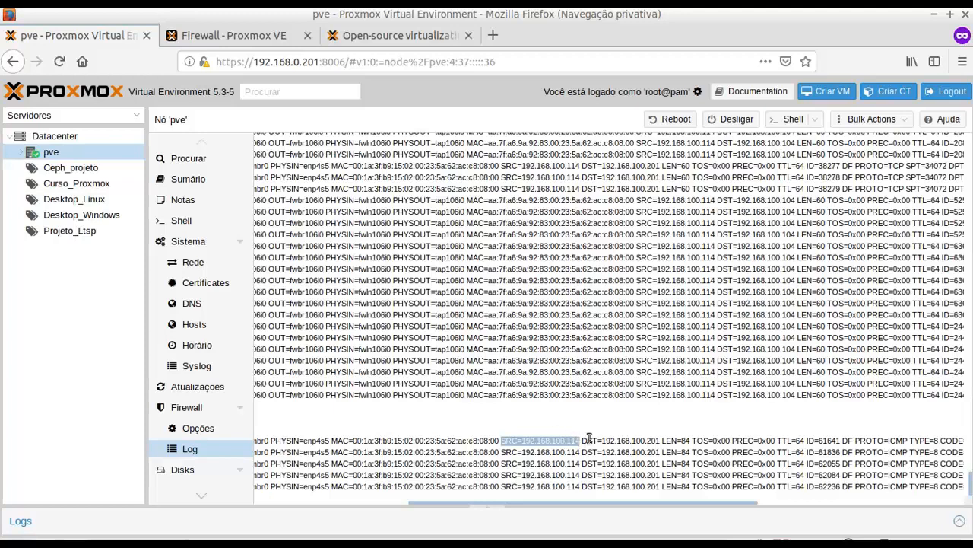
left_click(600, 440)
left_click_drag(600, 440, 660, 442)
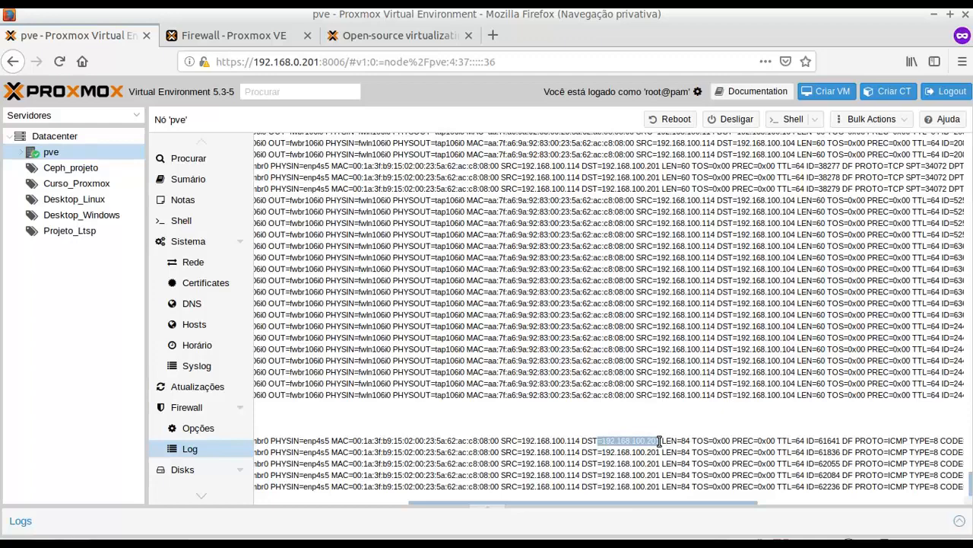
left_click_drag(627, 500, 725, 502)
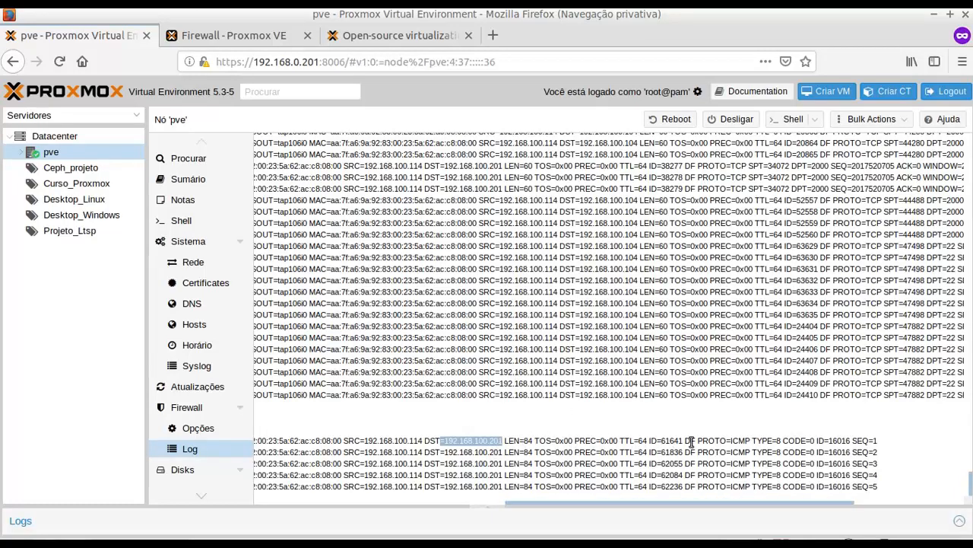
left_click_drag(697, 441, 751, 441)
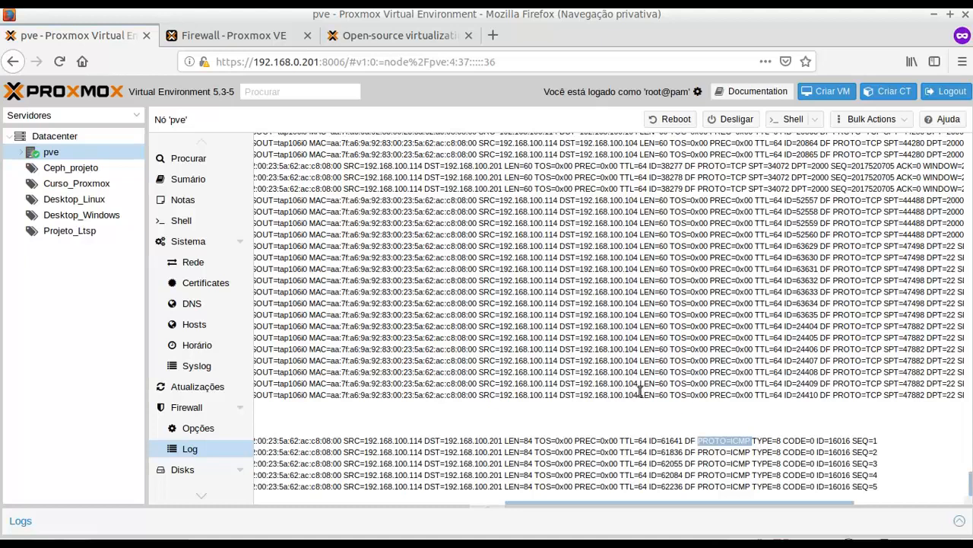
Examine the last tap106i0 entry in the firewall log for its source, destination and destination port
left_click_drag(441, 395, 637, 395)
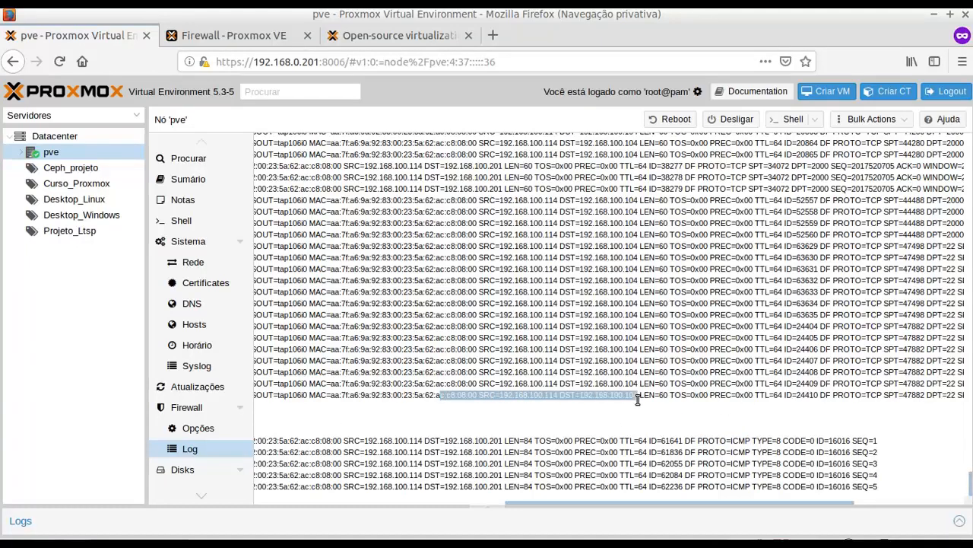
left_click_drag(574, 505, 311, 503)
left_click_drag(426, 395, 494, 394)
left_click_drag(502, 498, 717, 498)
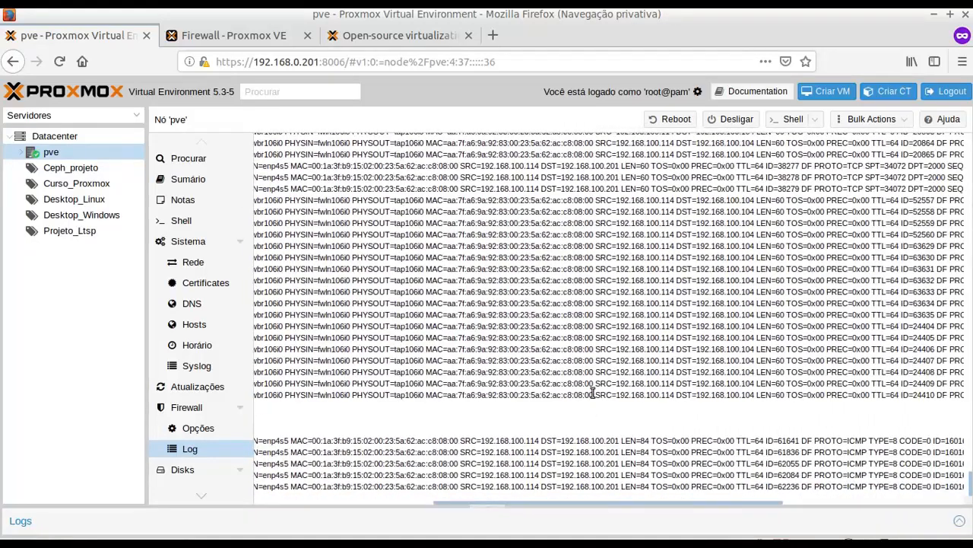
left_click_drag(596, 395, 675, 394)
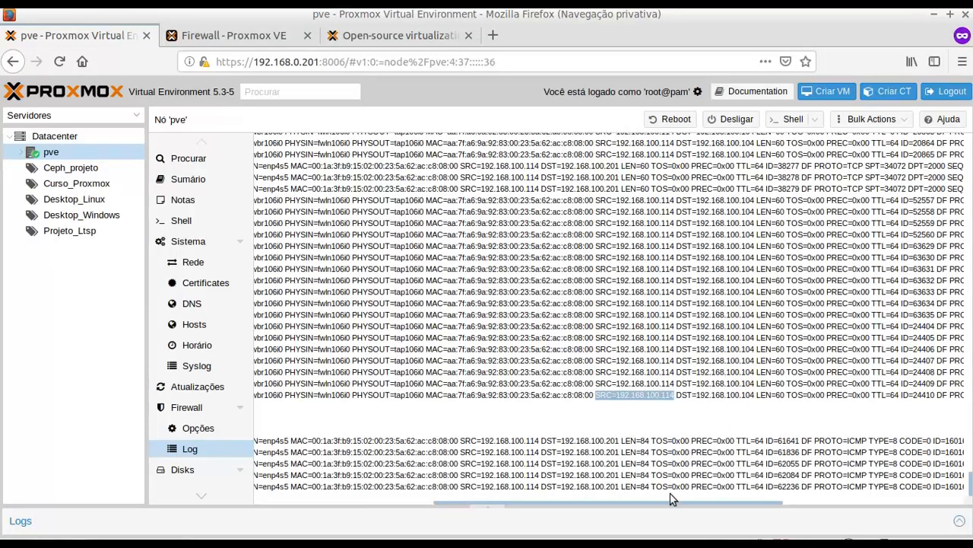
left_click_drag(661, 502, 848, 506)
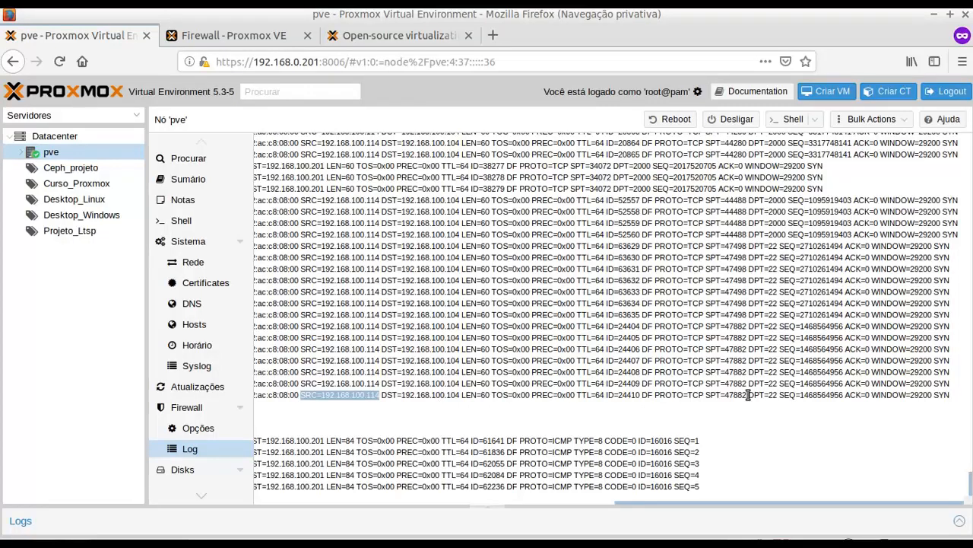
left_click_drag(749, 395, 781, 397)
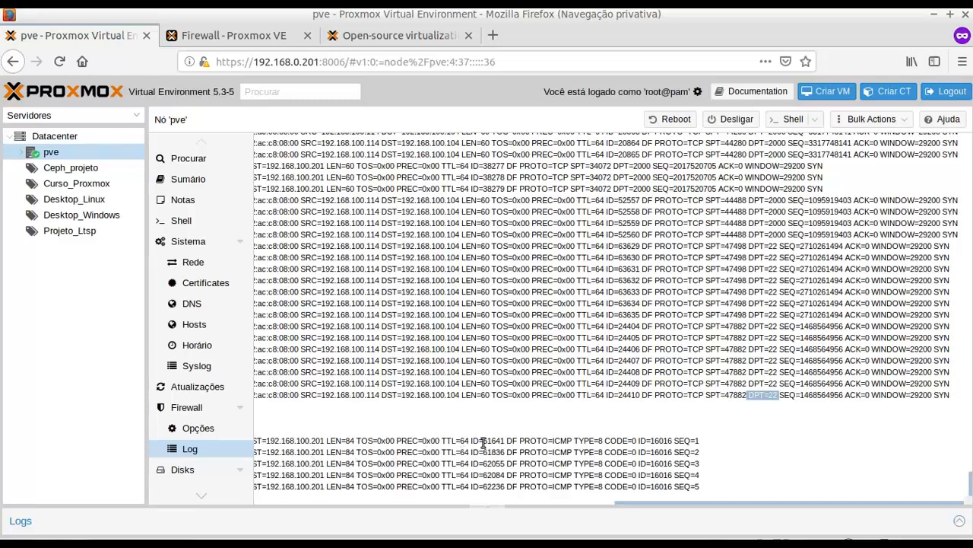
Revisit the pve node's log_level_in firewall option, then expand the node's guest list and open its shell
left_click(192, 432)
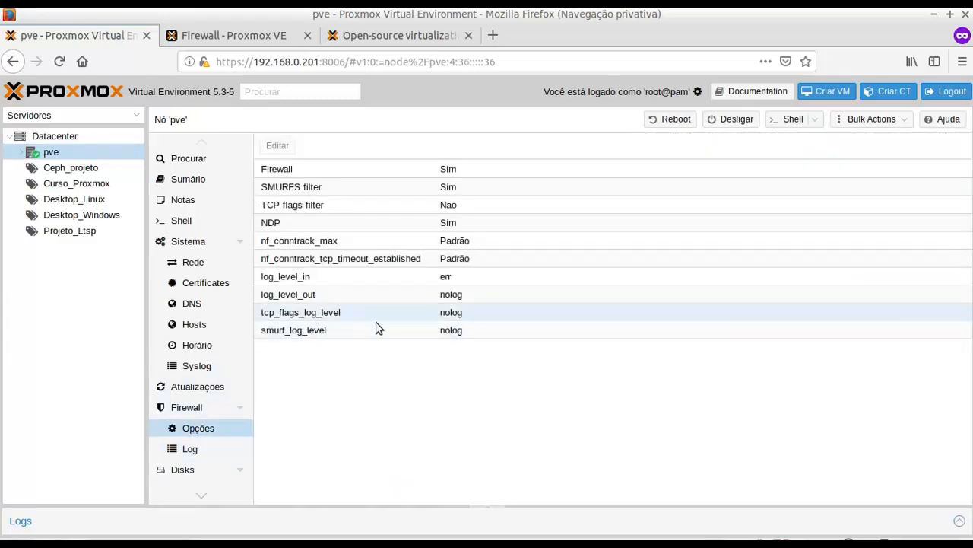
left_click(482, 278)
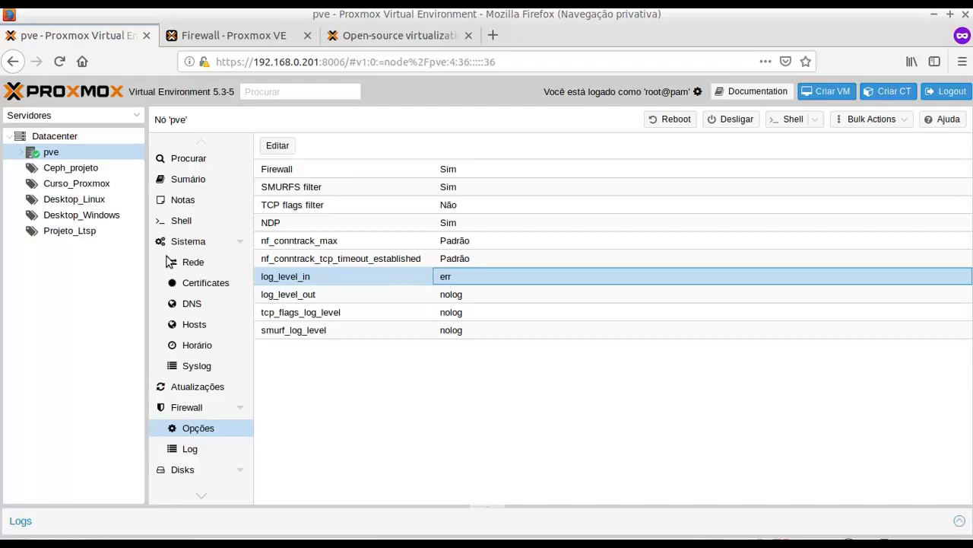
left_click(24, 153)
left_click(23, 153)
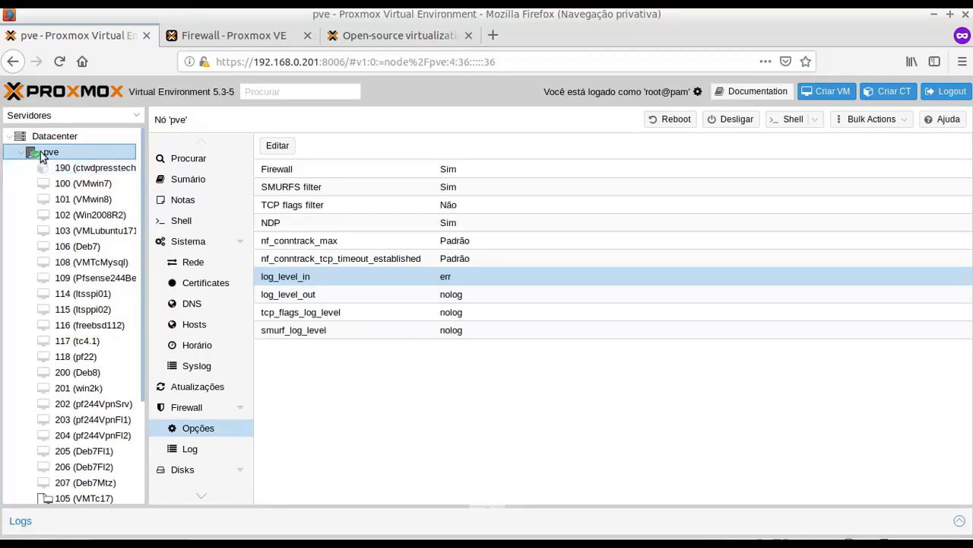
left_click(188, 226)
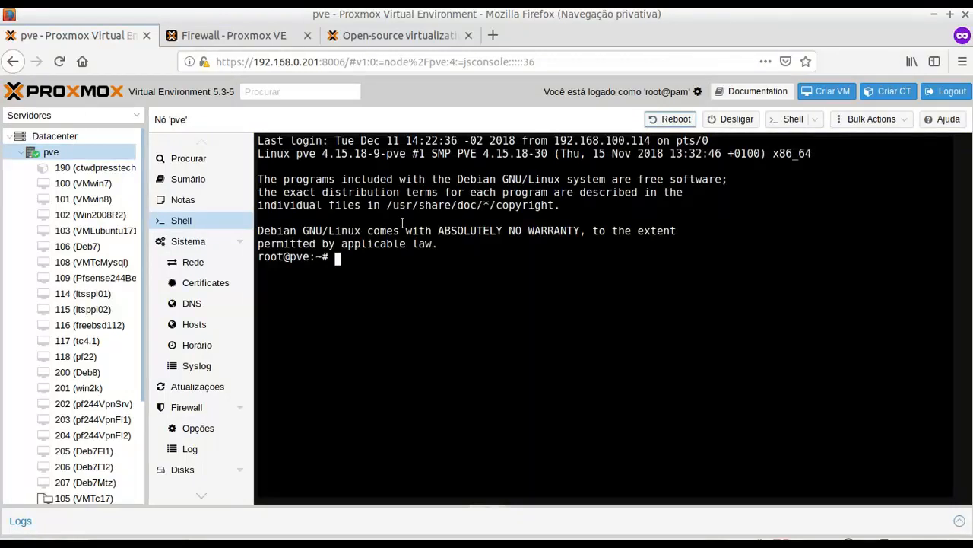
Go back through the Proxmox VE firewall wiki page, examining the rule syntax, rule examples and VM/Container configuration options
left_click(235, 38)
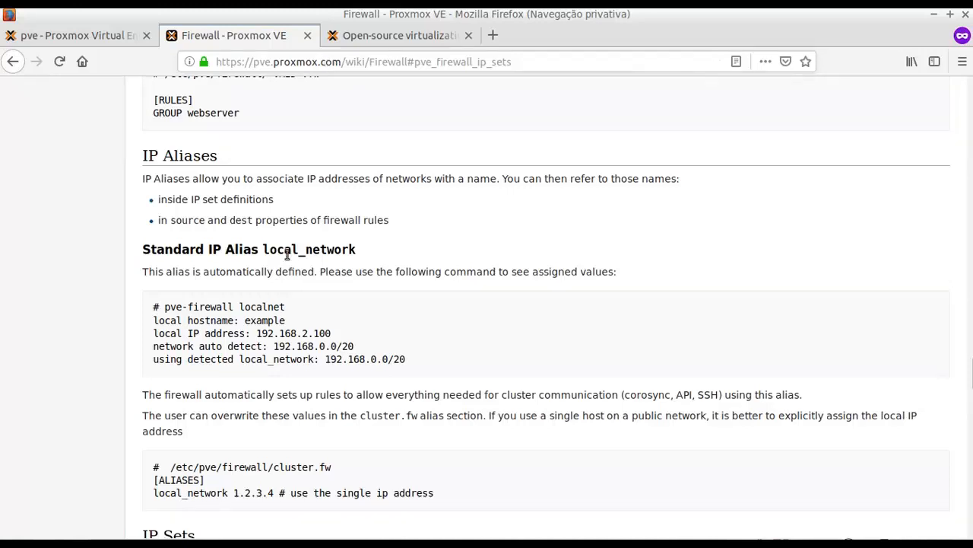
scroll(286, 254, "up", 6)
scroll(286, 254, "up", 7)
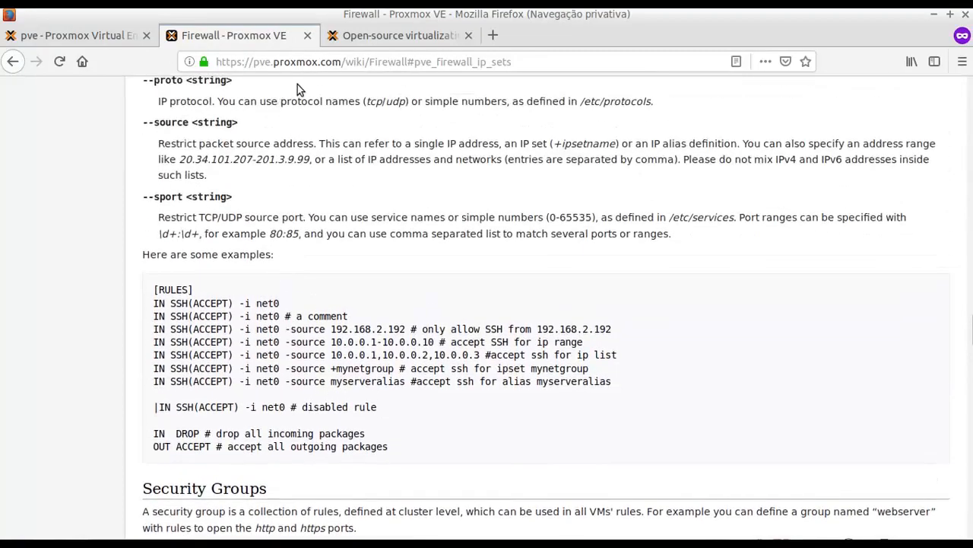
scroll(322, 265, "up", 7)
scroll(322, 266, "up", 7)
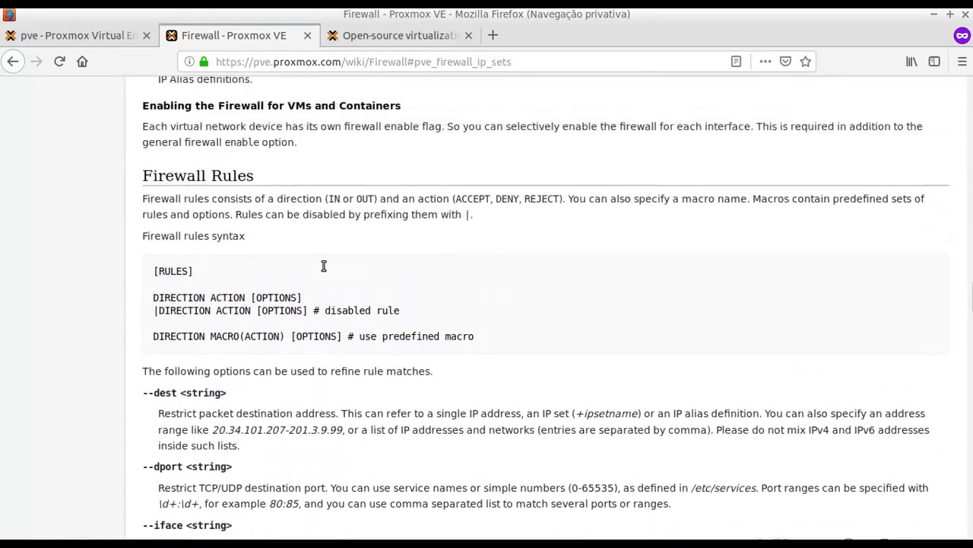
scroll(323, 271, "up", 3)
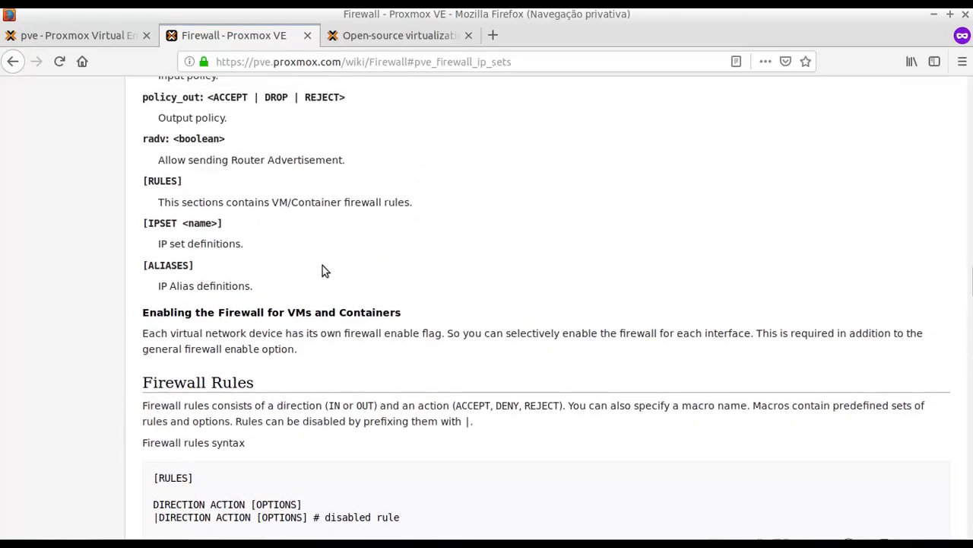
scroll(323, 271, "up", 3)
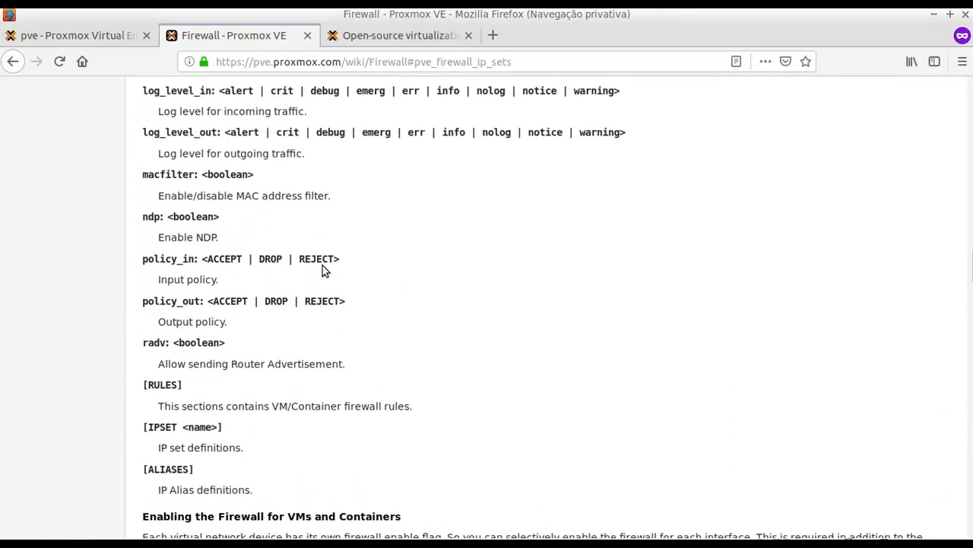
scroll(323, 267, "up", 4)
scroll(323, 271, "up", 6)
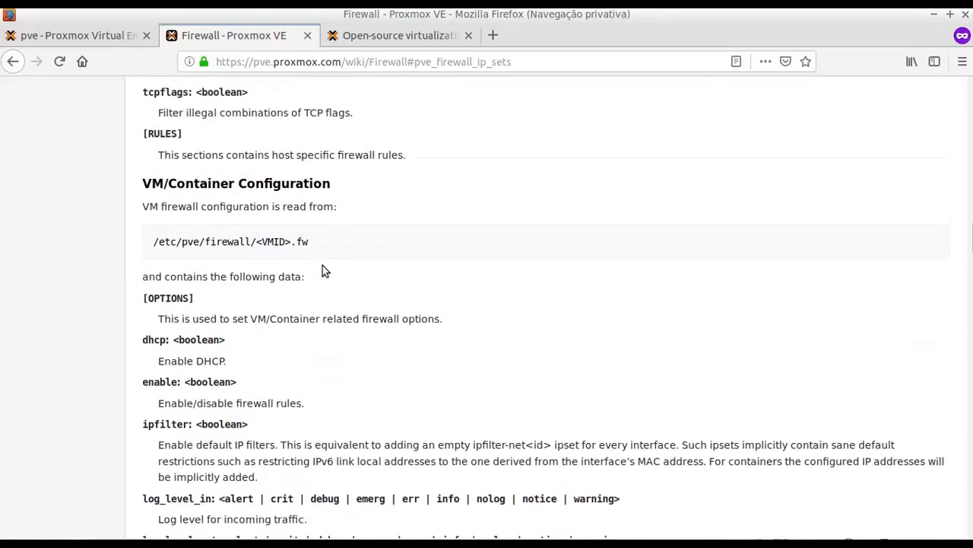
scroll(323, 269, "up", 3)
Find the Standard IP Alias local_network section in the firewall documentation and highlight the pve-firewall localnet command
scroll(323, 266, "down", 10)
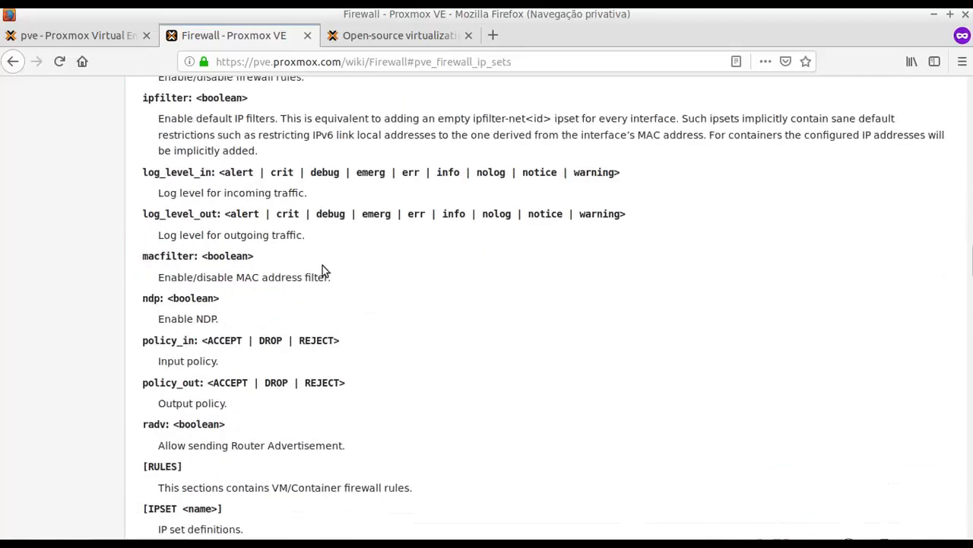
scroll(322, 271, "down", 8)
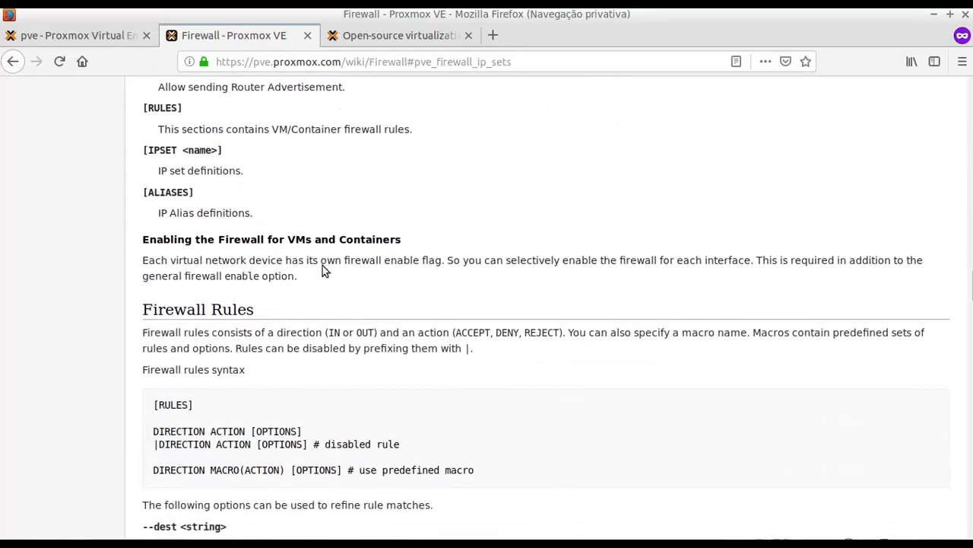
scroll(323, 265, "down", 8)
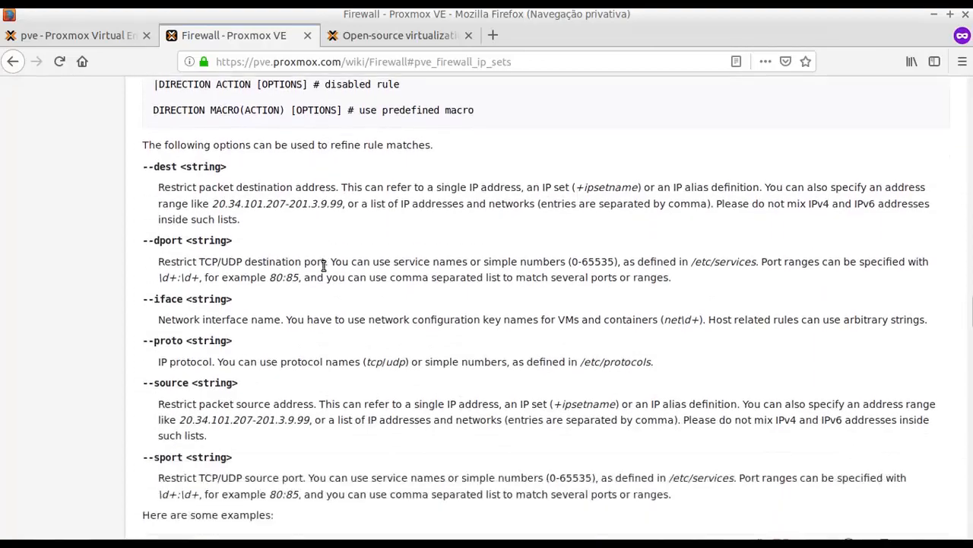
scroll(322, 265, "down", 9)
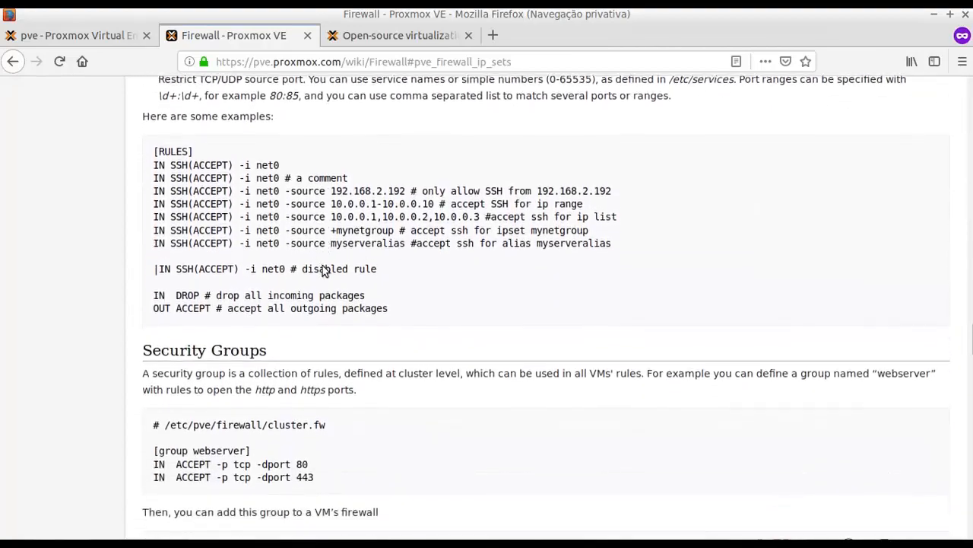
scroll(323, 271, "down", 5)
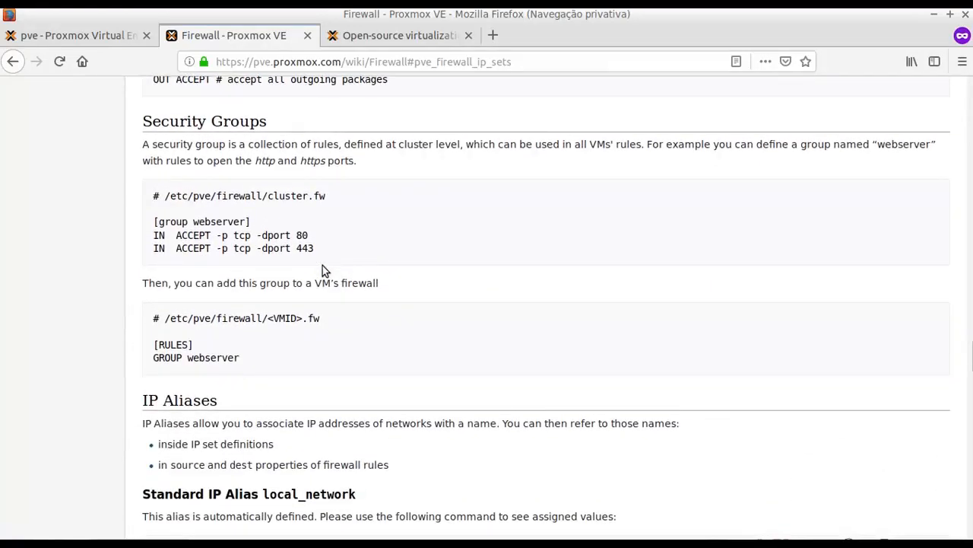
scroll(323, 271, "down", 5)
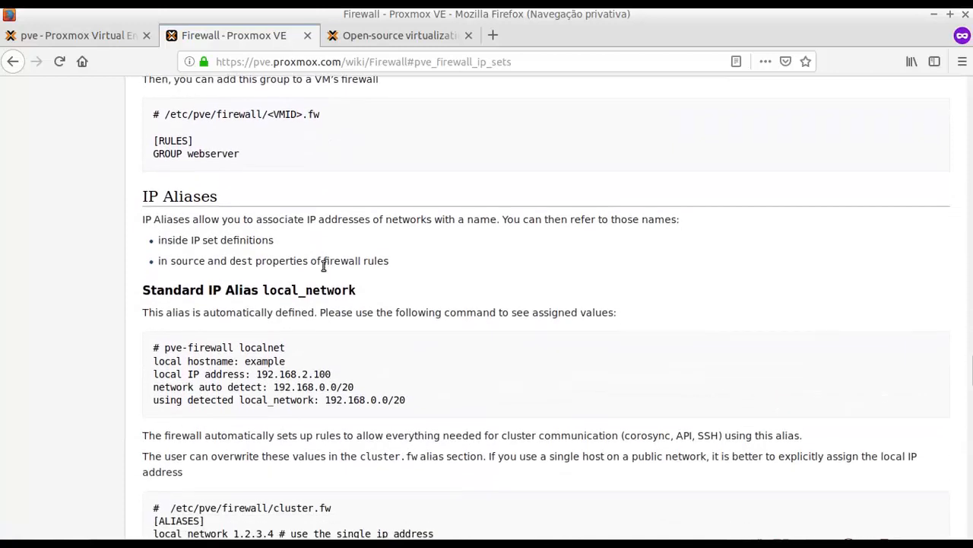
scroll(322, 265, "down", 2)
left_click_drag(160, 267, 287, 268)
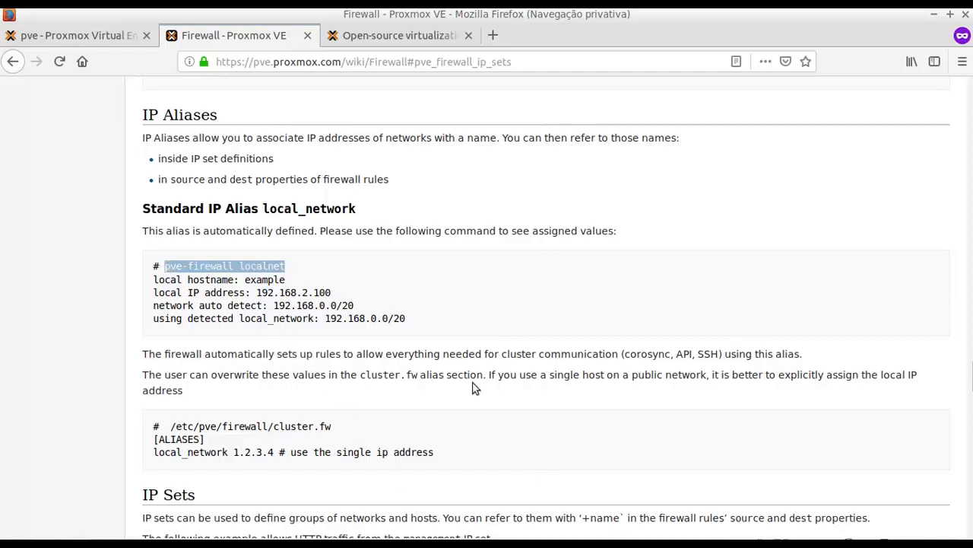
Return to the pve node's shell and run pve-firewall without arguments to list its available commands
left_click(424, 36)
left_click(72, 36)
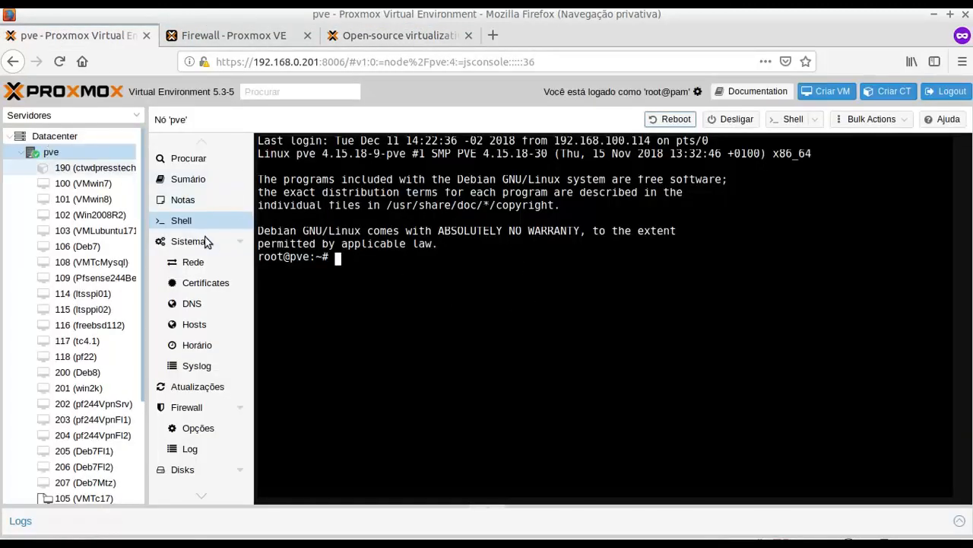
type("pve-firewall")
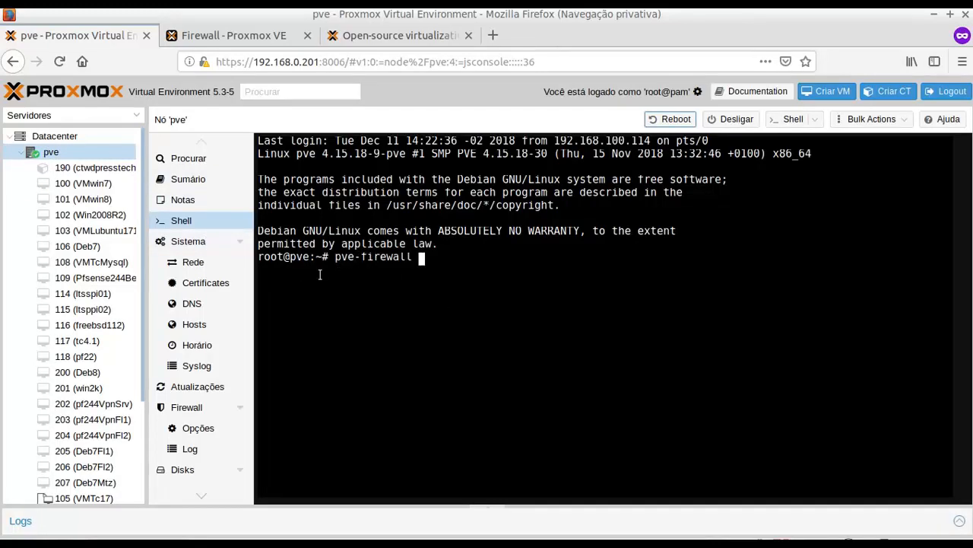
key("Return")
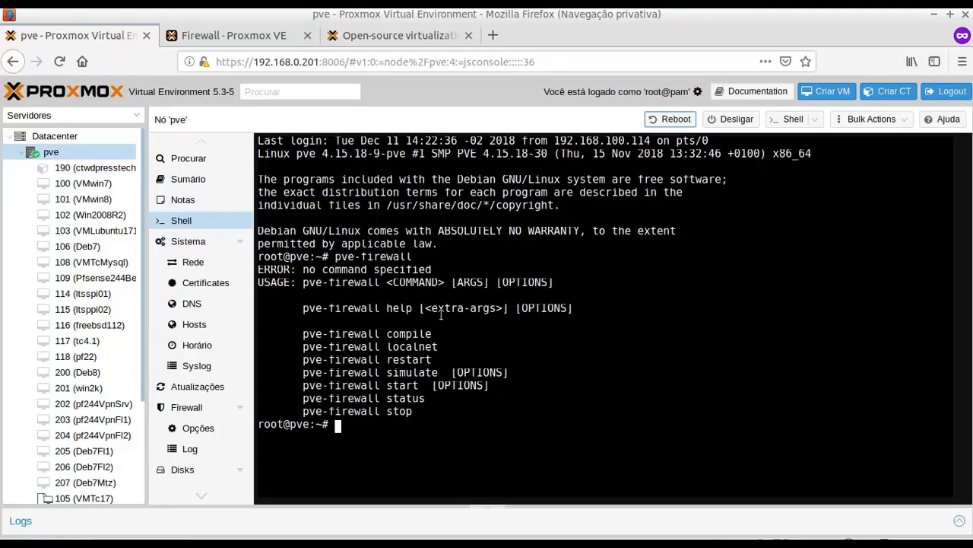
Run pve-firewall localnet in the node's shell to check the detected local network
key("Up")
type("localnet")
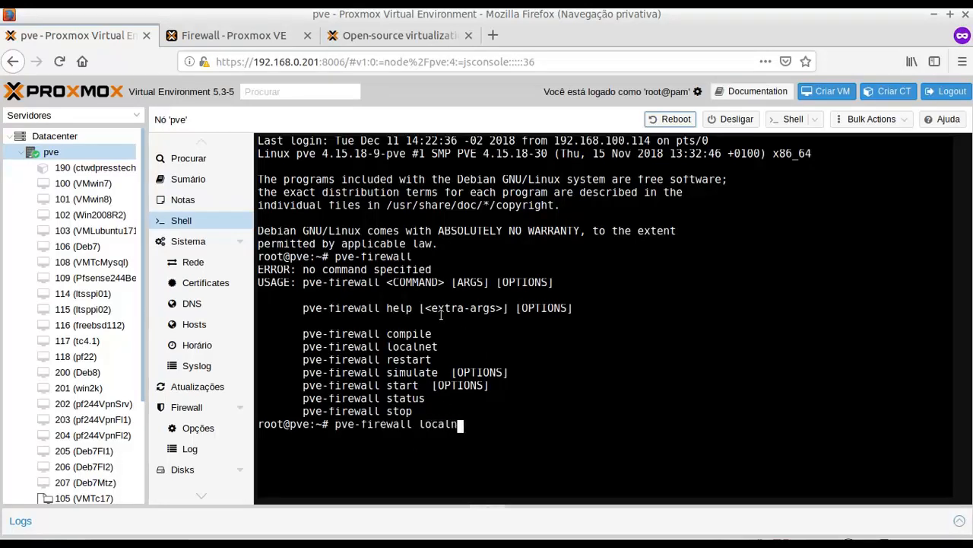
key("Return")
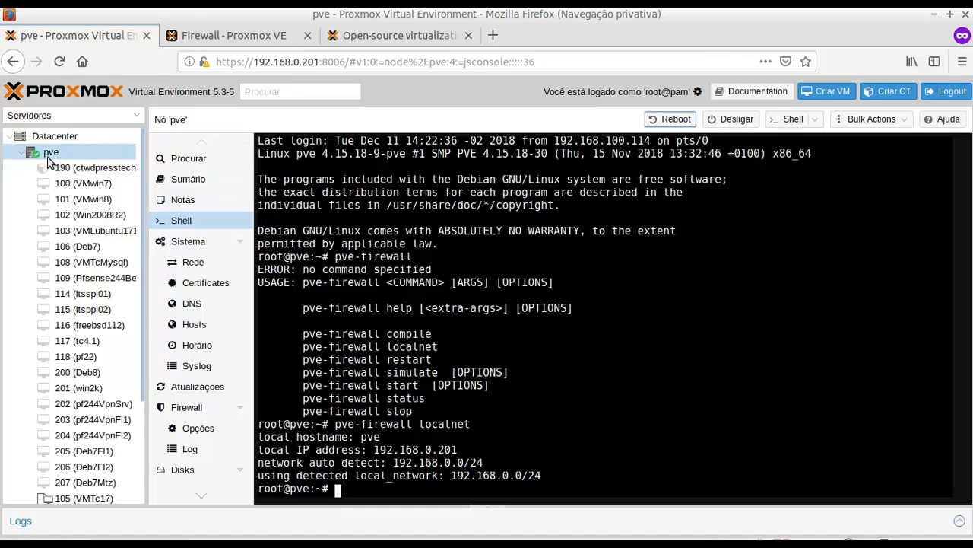
Start virtual machine 106 (Deb7), and review the Datacenter's firewall options
left_click(76, 248)
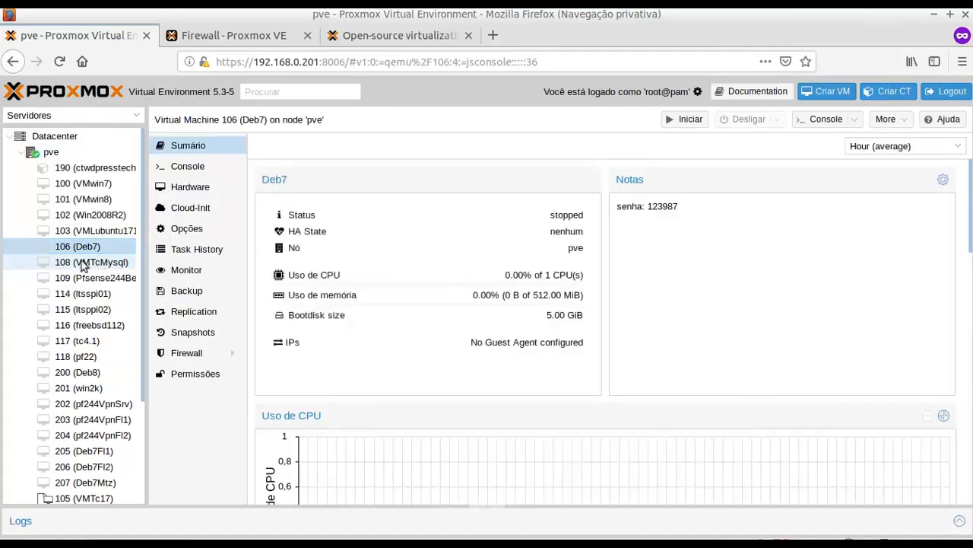
left_click(686, 121)
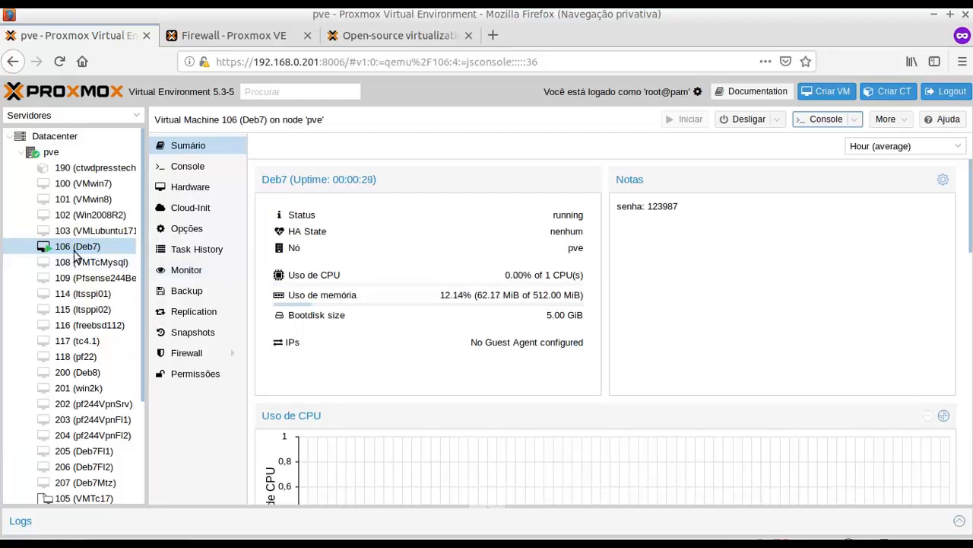
left_click(49, 143)
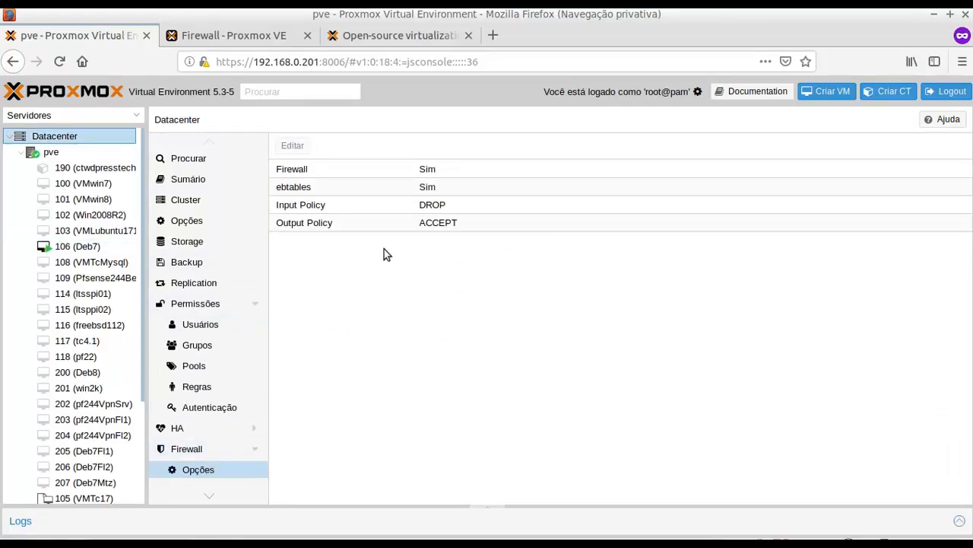
Disable the Firewall option in the pve node's firewall options
left_click(60, 152)
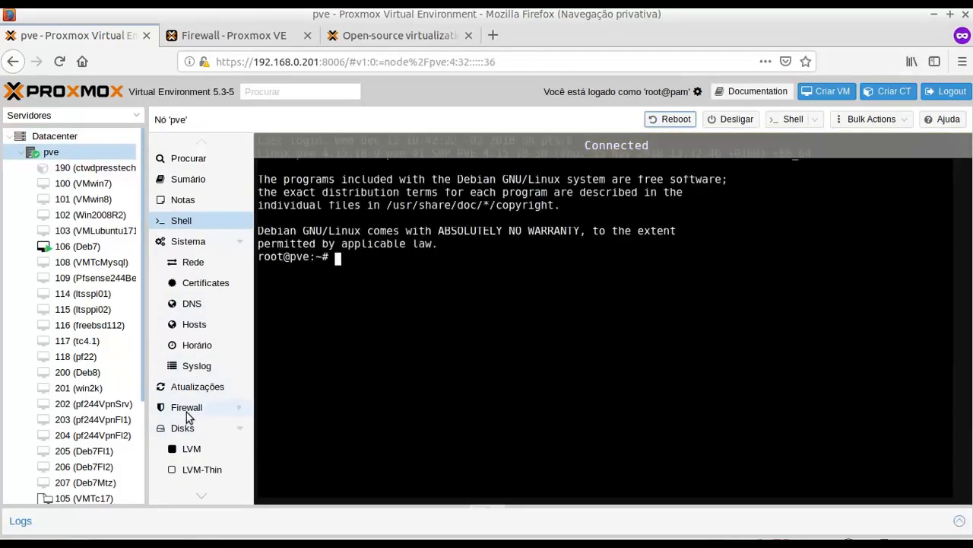
left_click(187, 411)
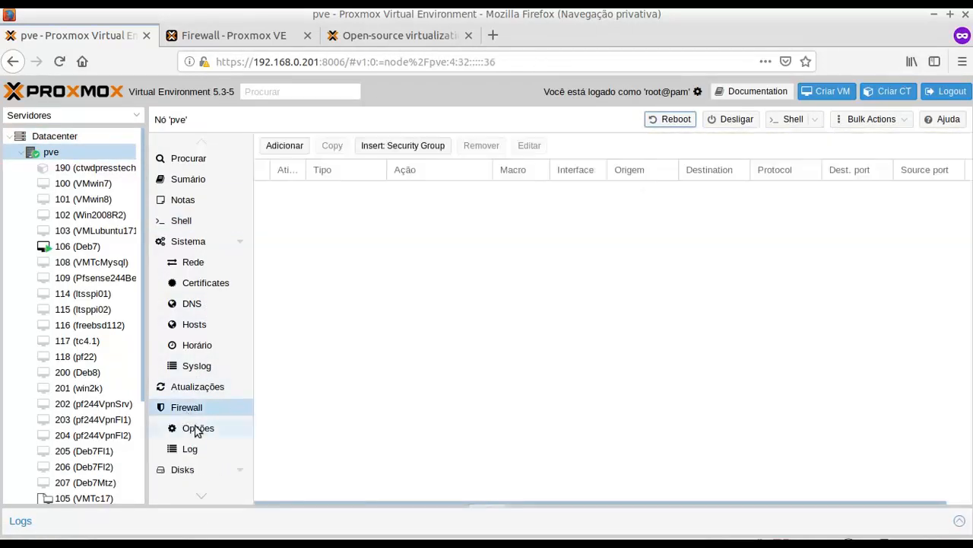
left_click(197, 430)
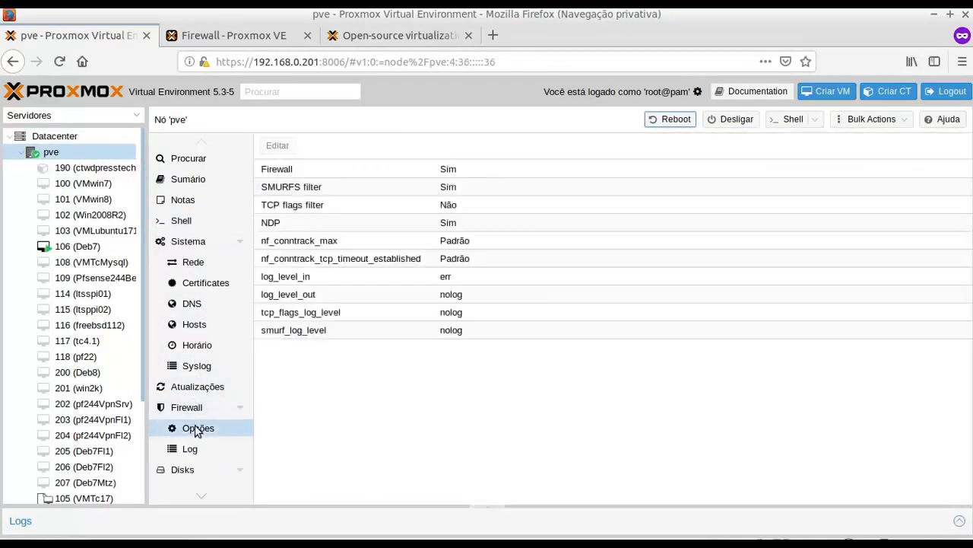
left_click(451, 171)
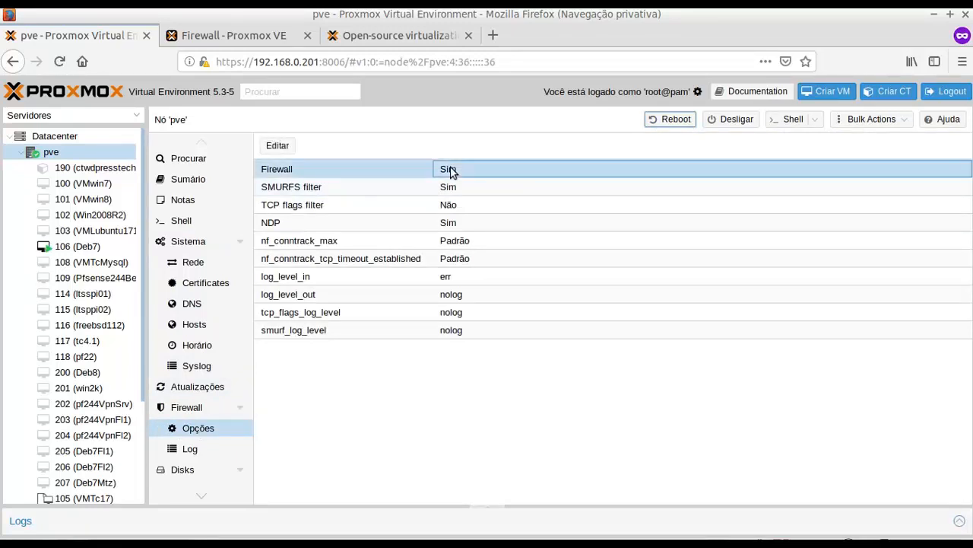
left_click(277, 145)
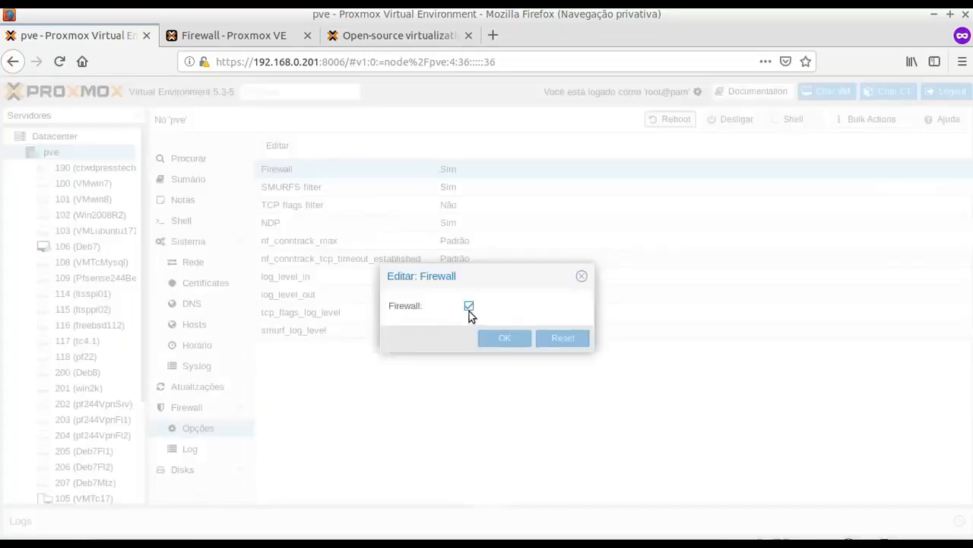
left_click(469, 307)
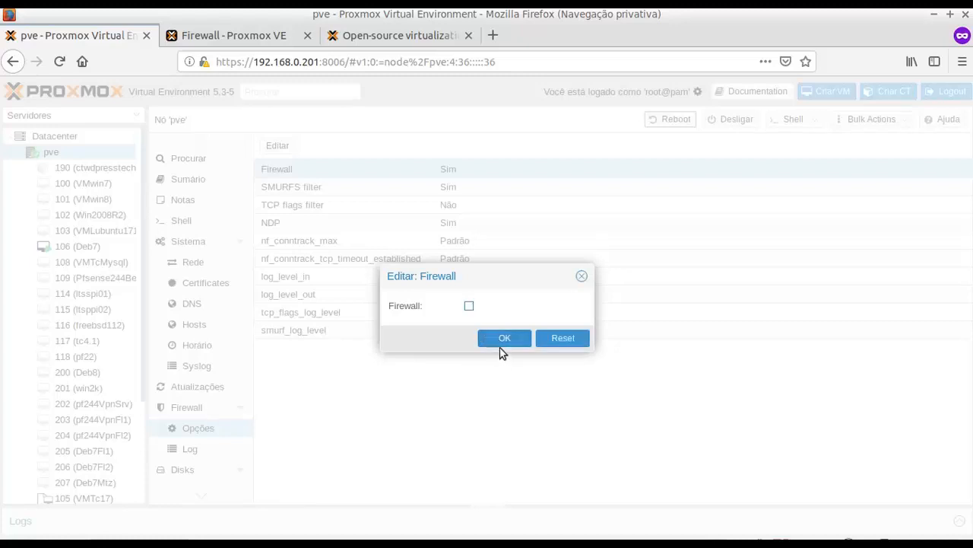
left_click(500, 346)
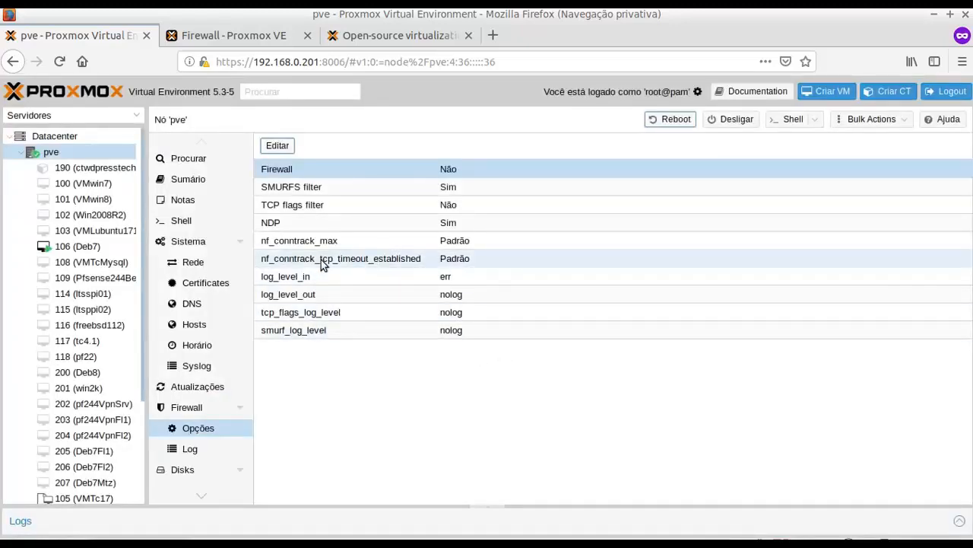
Inspect the firewall rules of virtual machine 106 (Deb7) and check its console
left_click(84, 247)
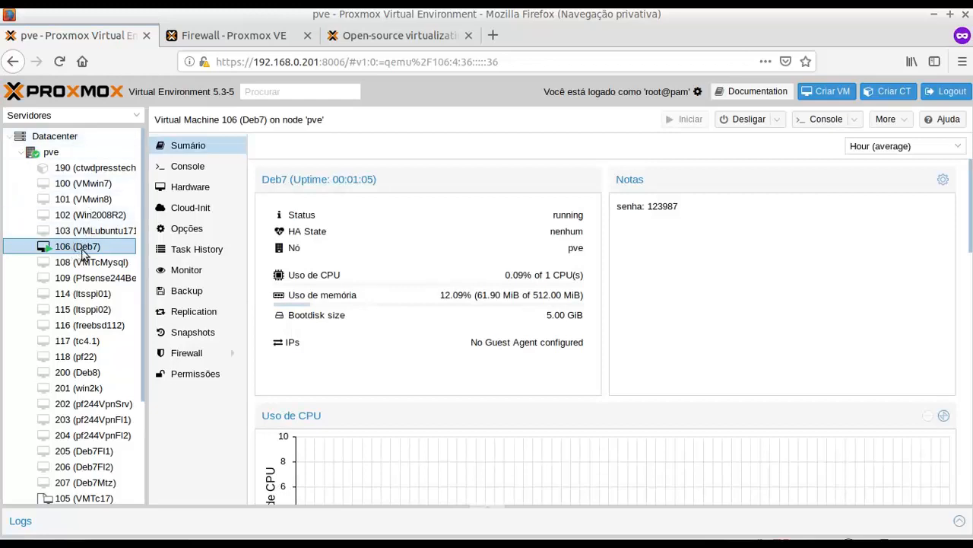
left_click(232, 353)
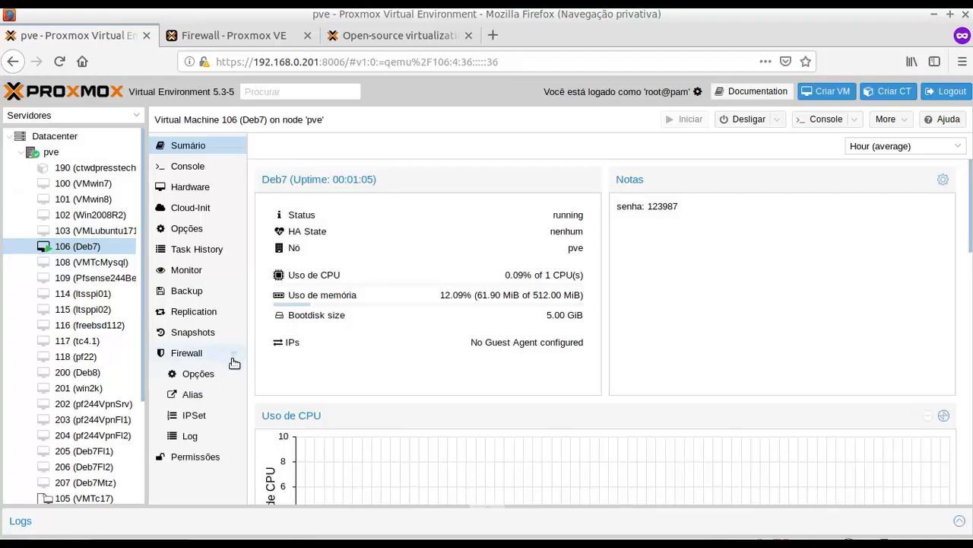
left_click(186, 354)
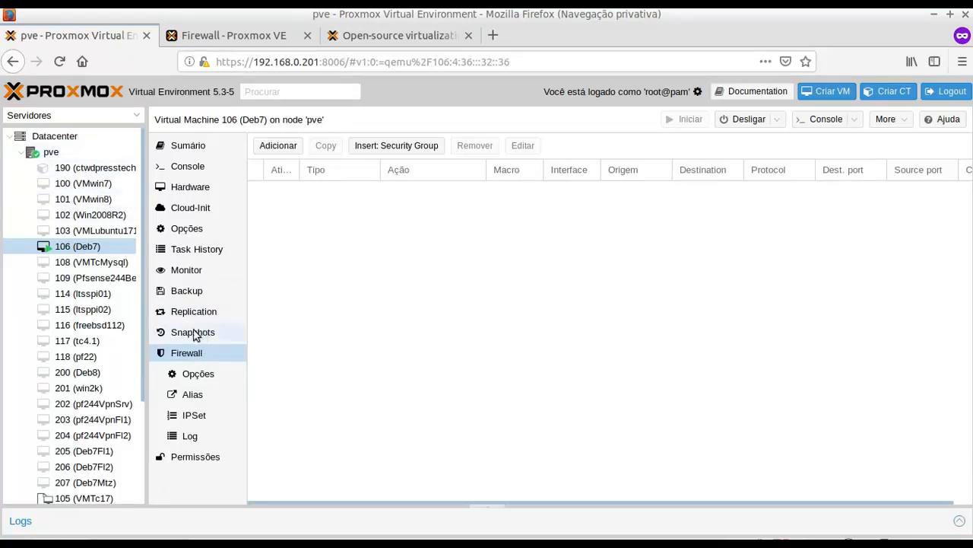
left_click(199, 172)
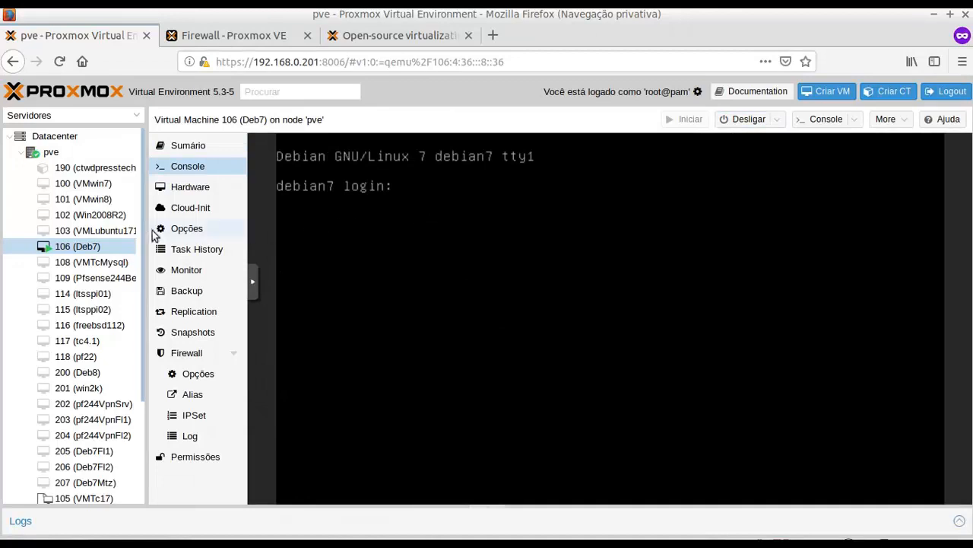
Enable the Firewall option in the firewall options of virtual machine 106 (Deb7)
left_click(183, 356)
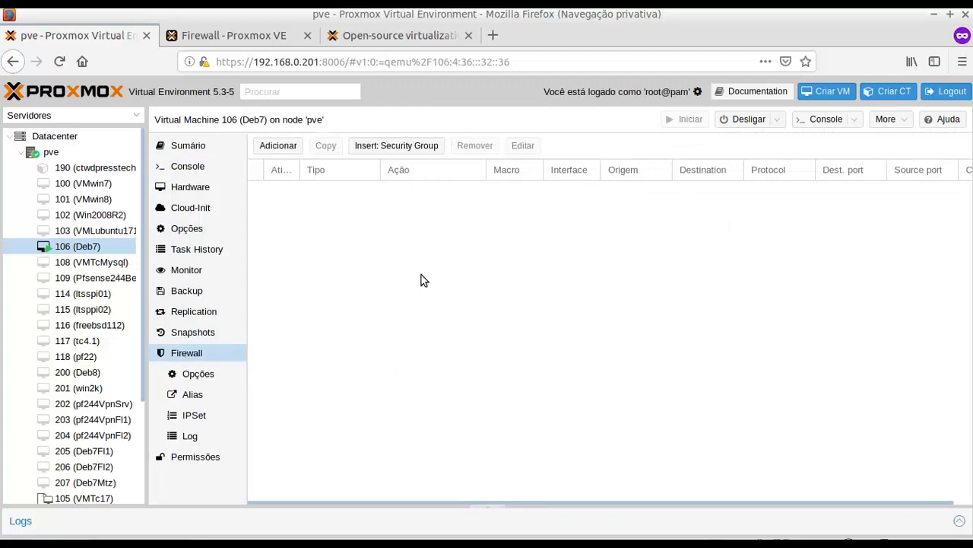
left_click(192, 378)
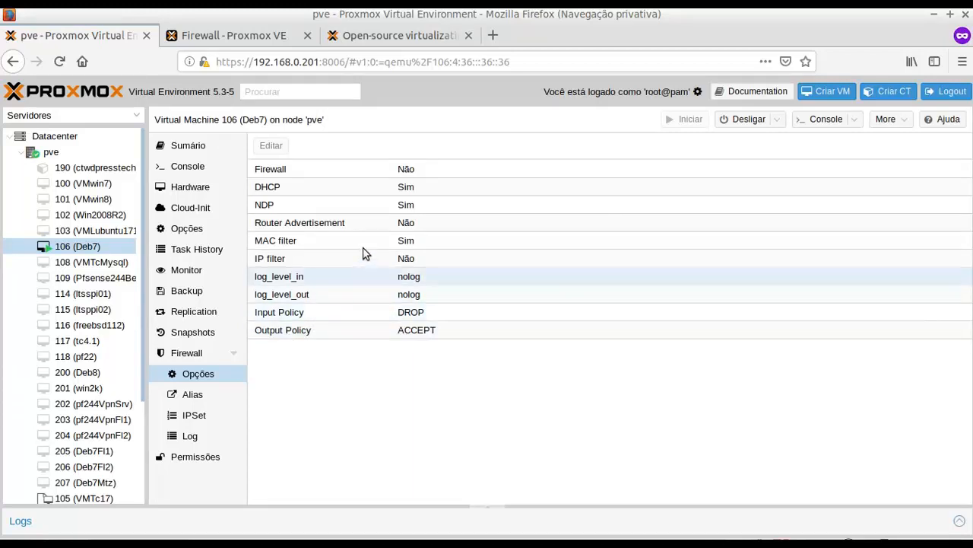
left_click(362, 172)
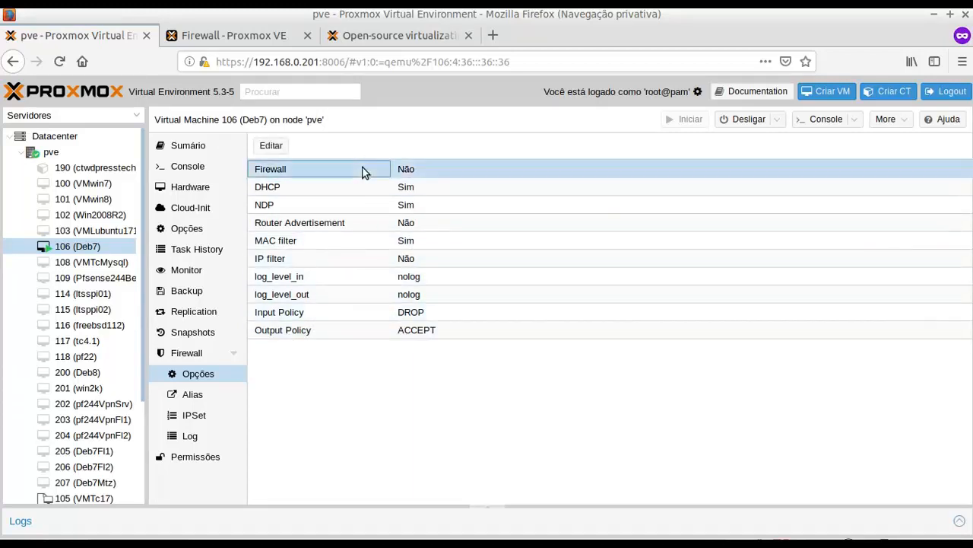
left_click(282, 150)
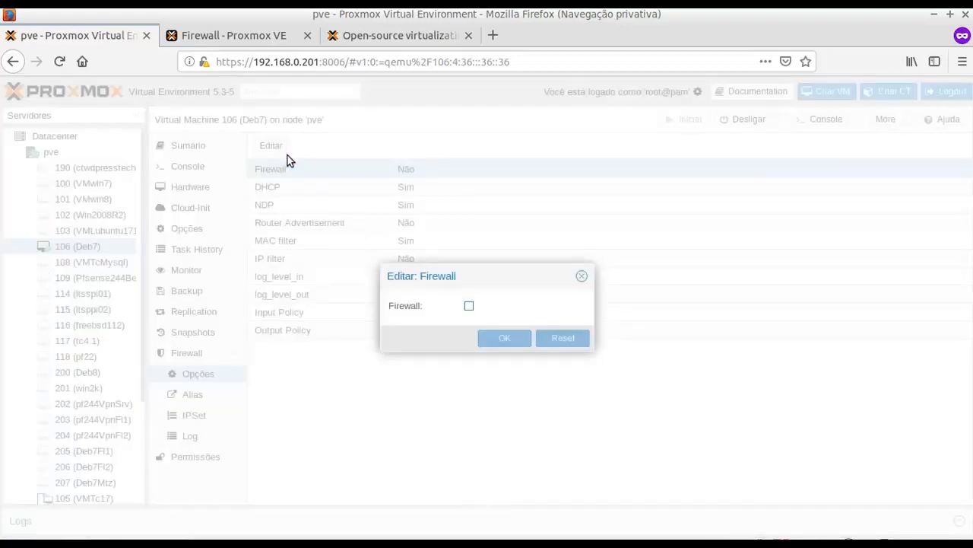
left_click(469, 306)
left_click(505, 338)
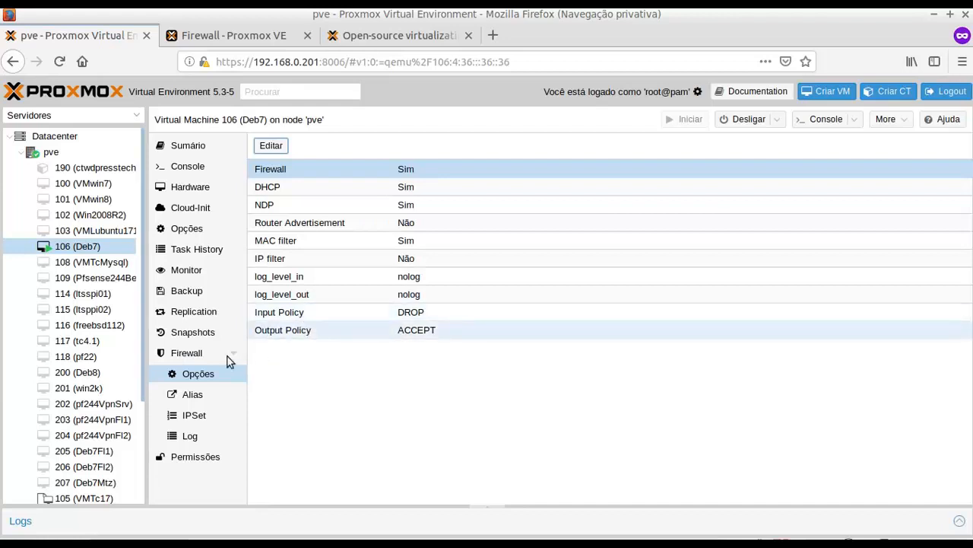
Check the virtual machine's firewall rules, and set log_level_in to err in its firewall options
left_click(194, 356)
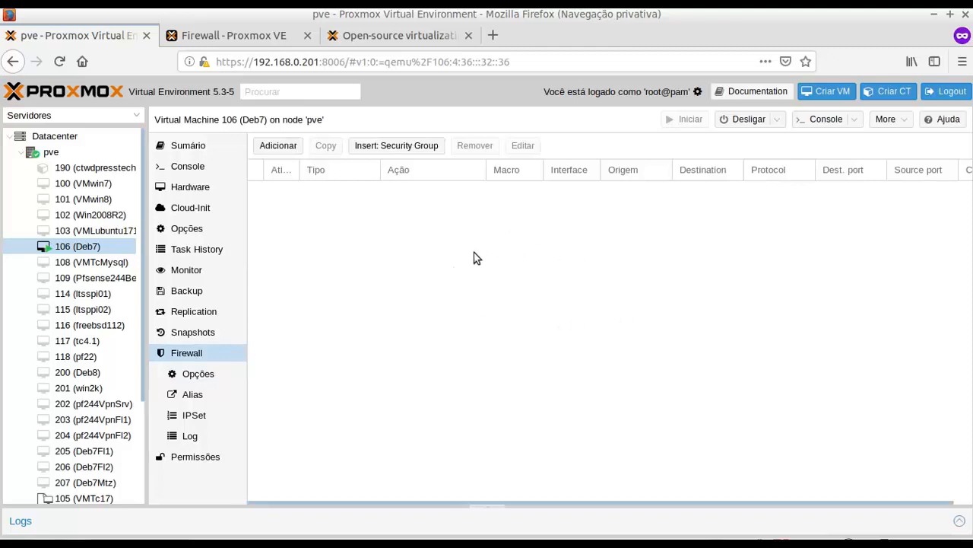
left_click(191, 375)
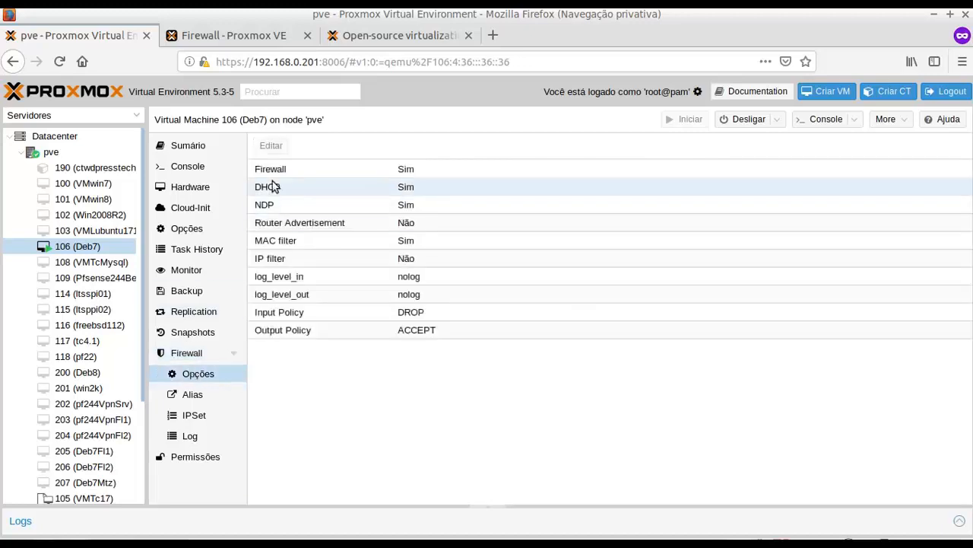
left_click(305, 192)
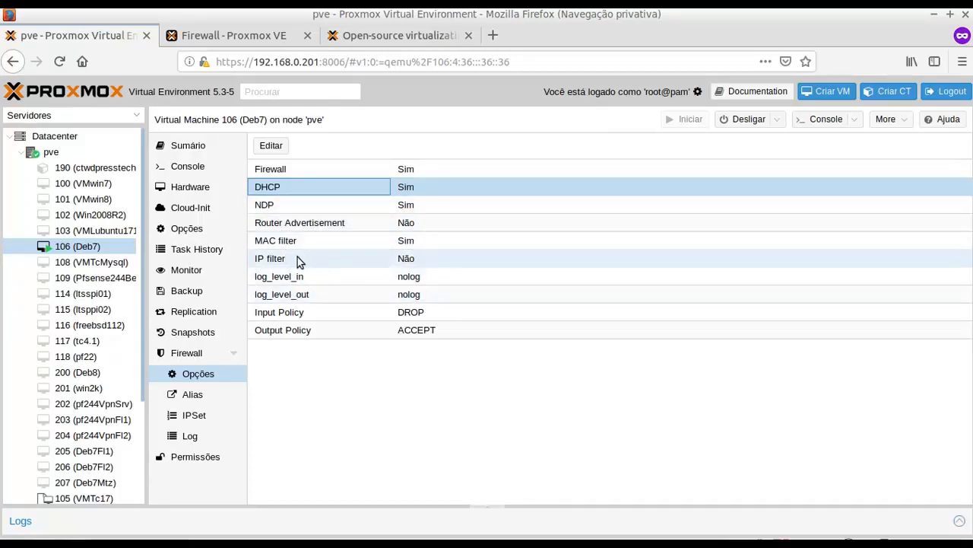
left_click(287, 278)
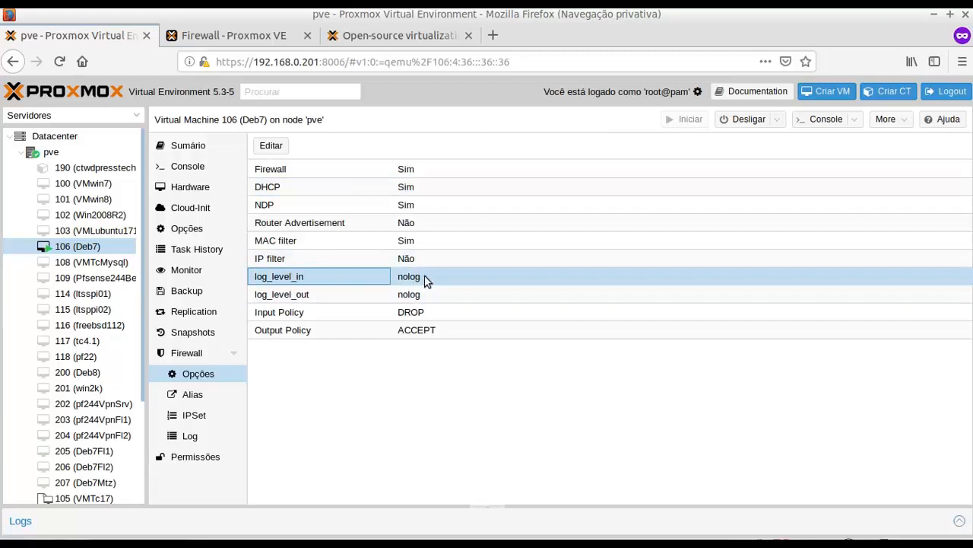
left_click(265, 147)
left_click(555, 307)
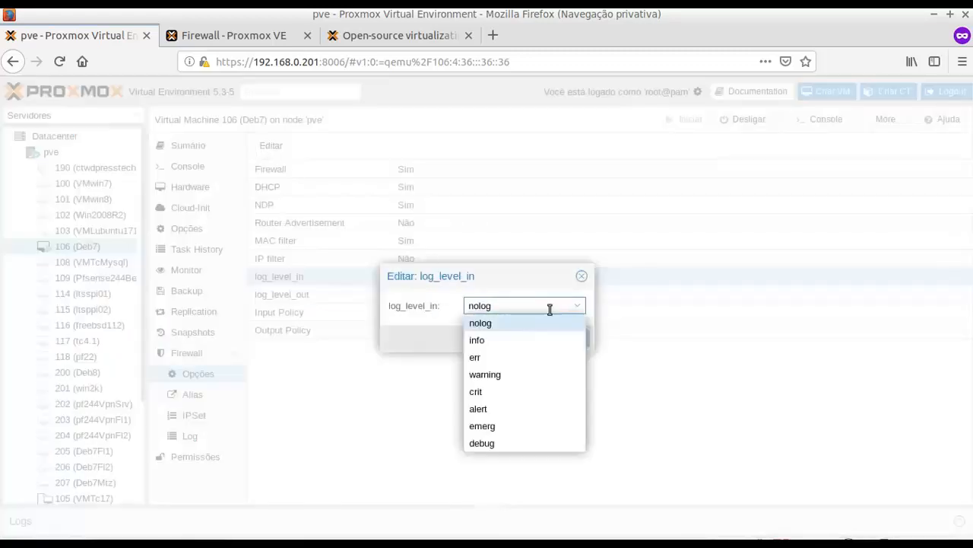
left_click(478, 358)
left_click(506, 339)
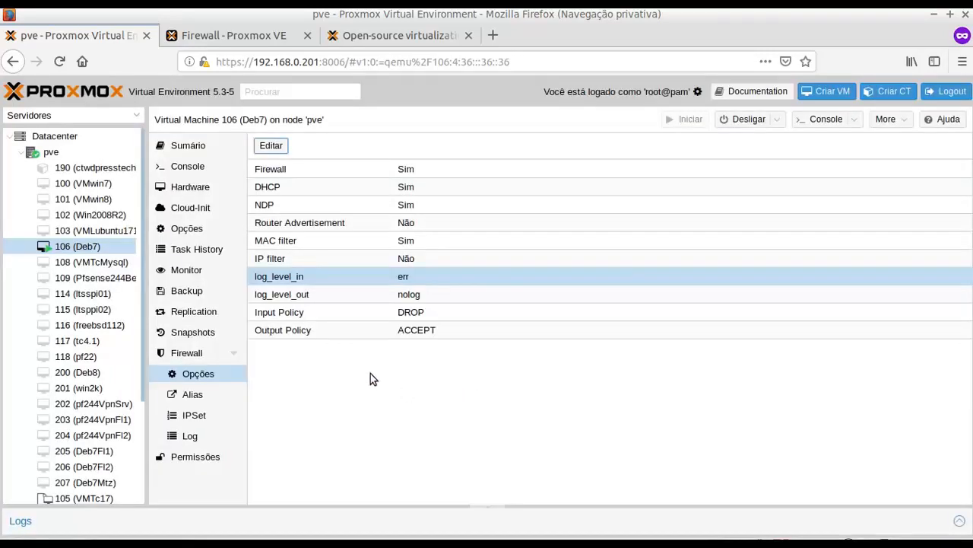
Log in to the virtual machine's console as root with the account password, and run ip addr show
left_click(190, 169)
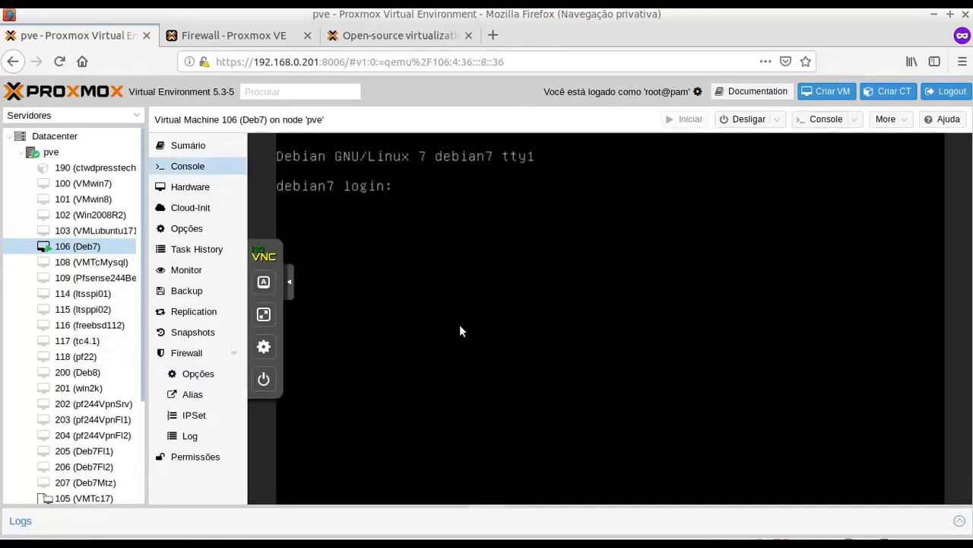
type("root")
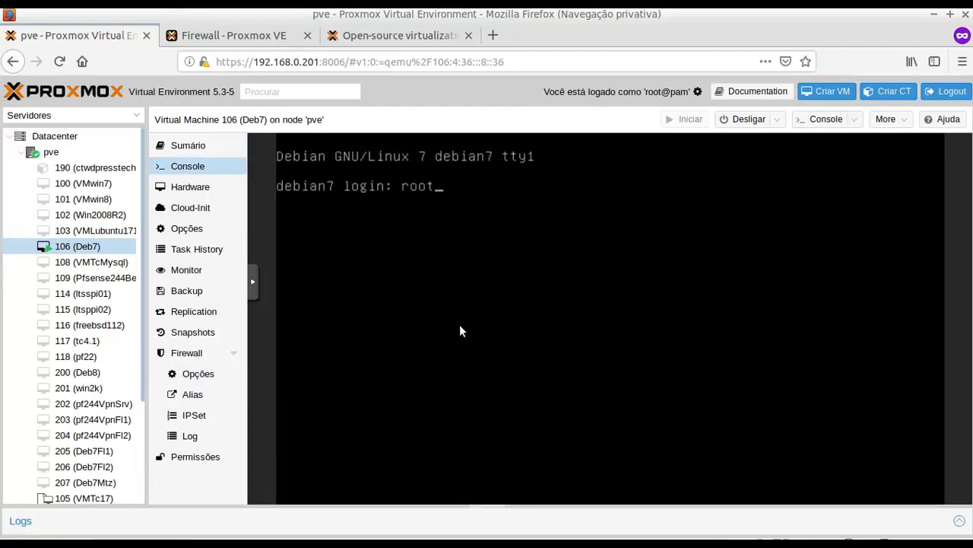
key("Return")
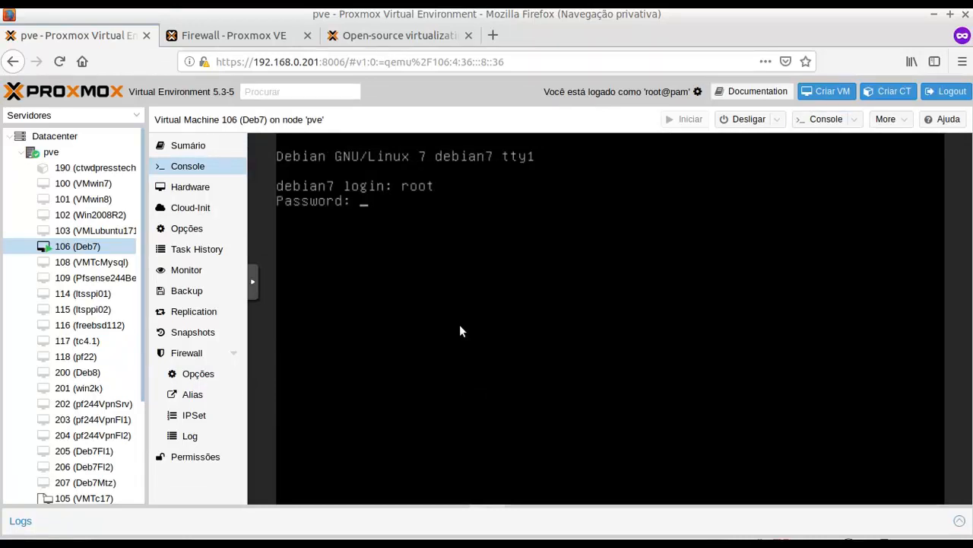
key("Return")
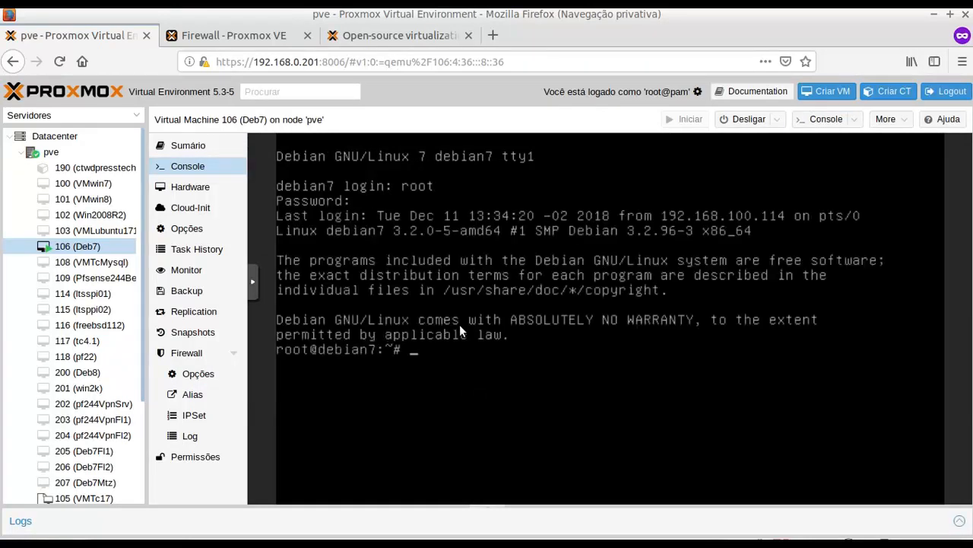
type("ip addr show")
key("Return")
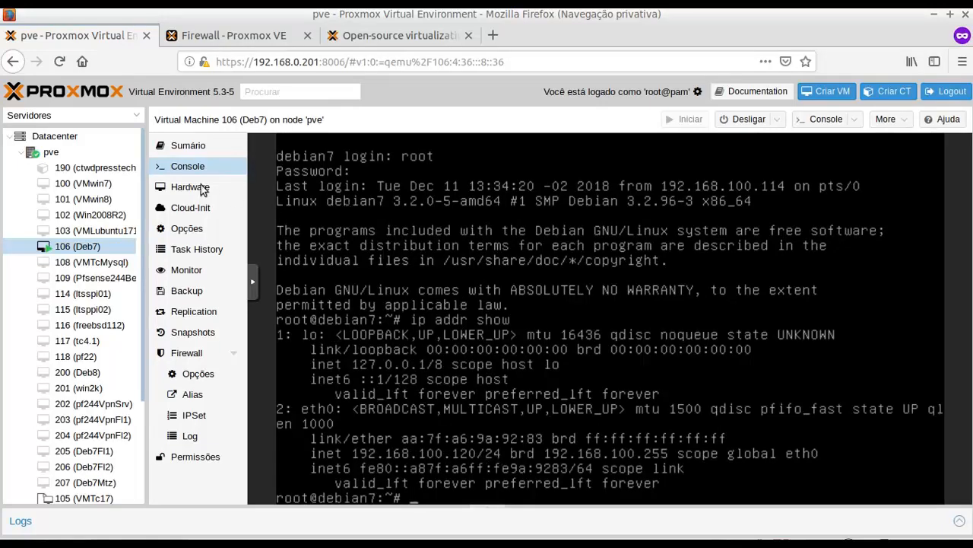
Review the firewall options of virtual machine 106 and examine the dropped-packet entries in its firewall log
left_click(182, 354)
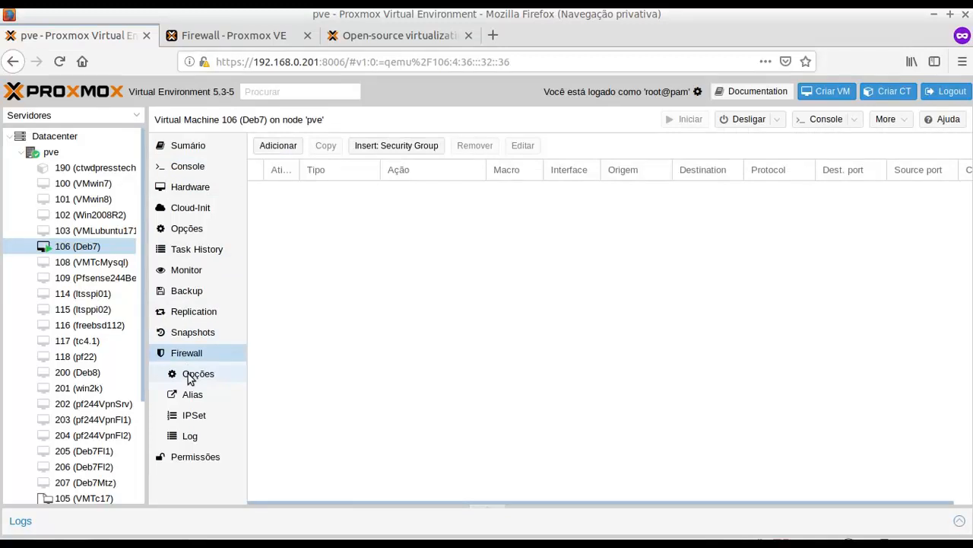
left_click(191, 377)
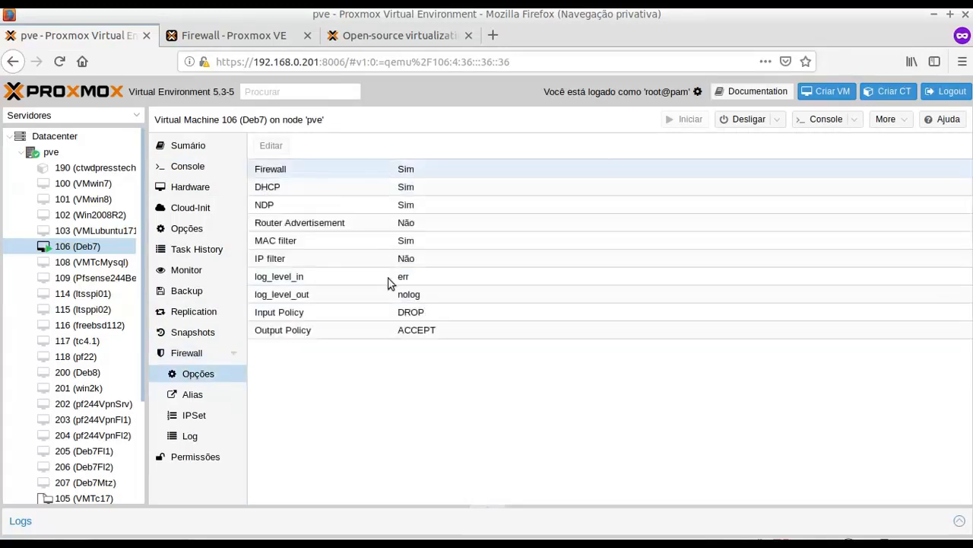
left_click(191, 441)
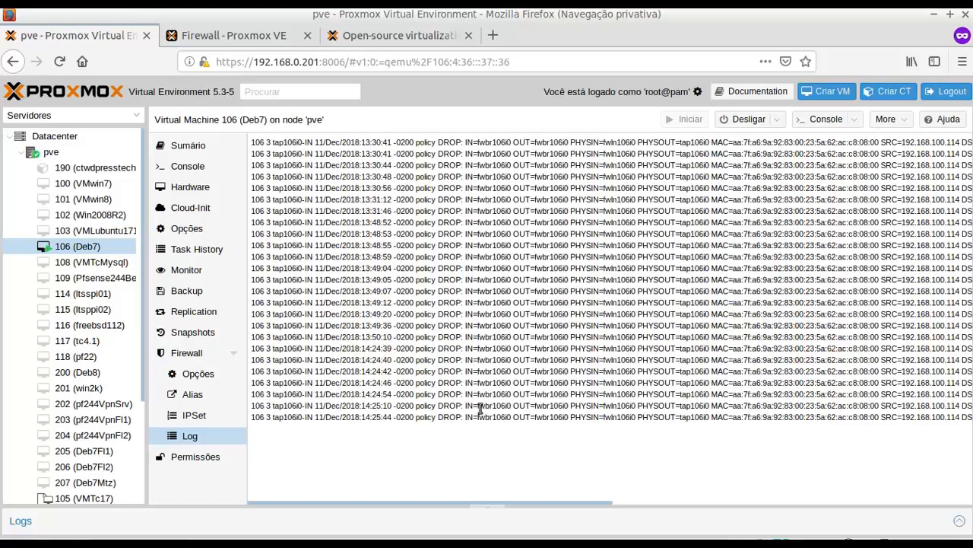
left_click_drag(455, 417, 292, 152)
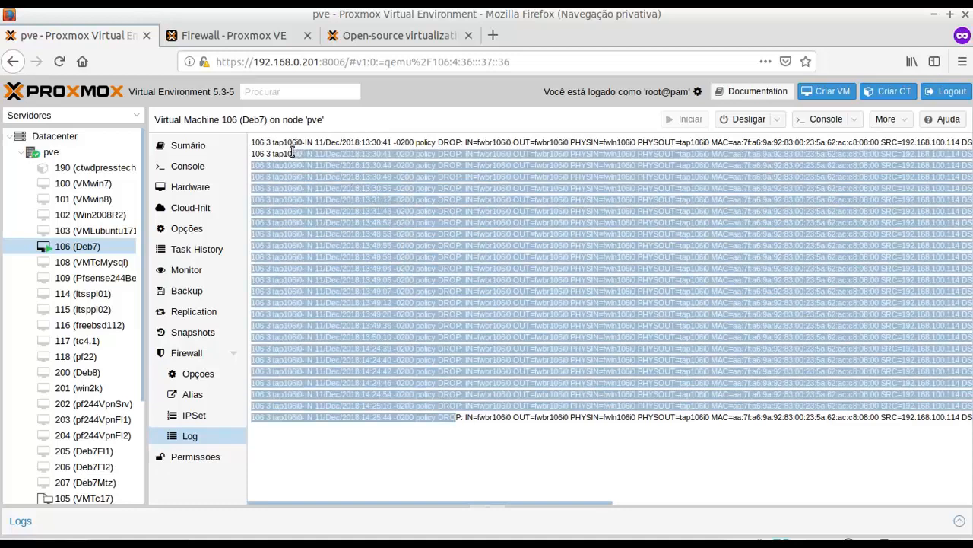
left_click(465, 441)
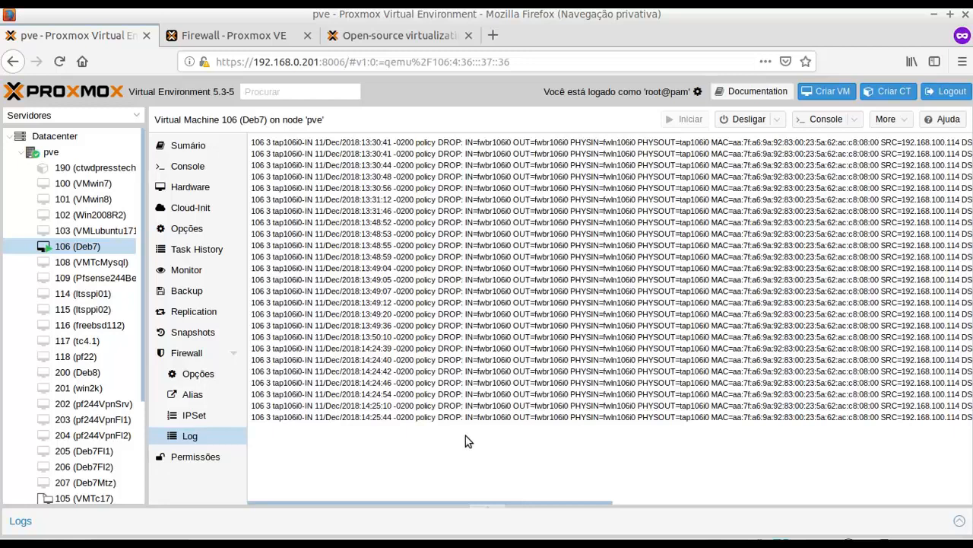
left_click_drag(520, 417, 465, 535)
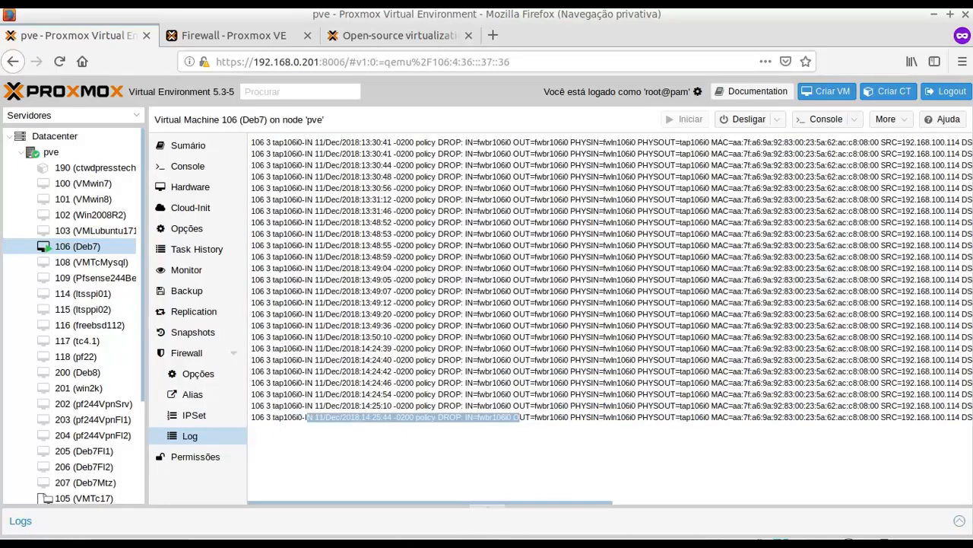
Check the virtual machine's IP address in its console, and inspect the most recent entry of its firewall log
left_click(487, 540)
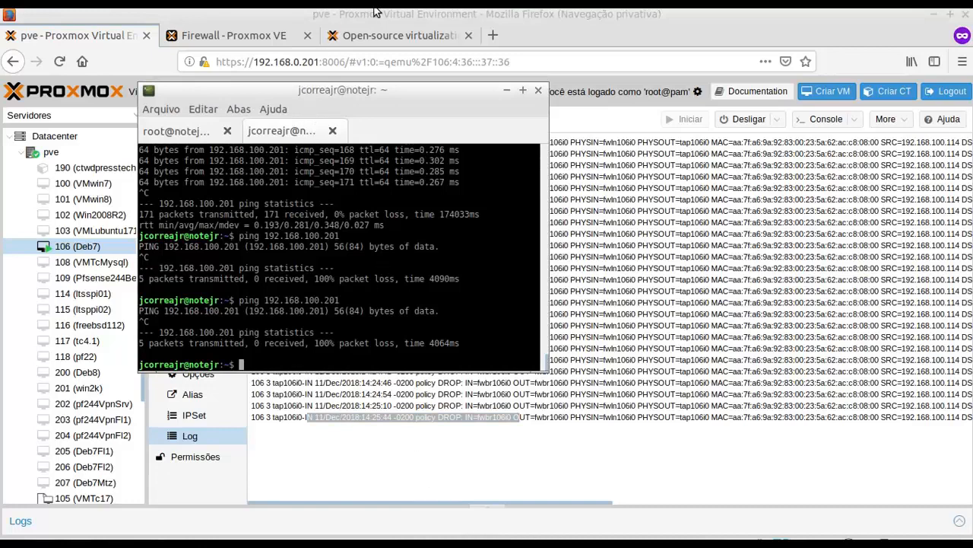
left_click(374, 12)
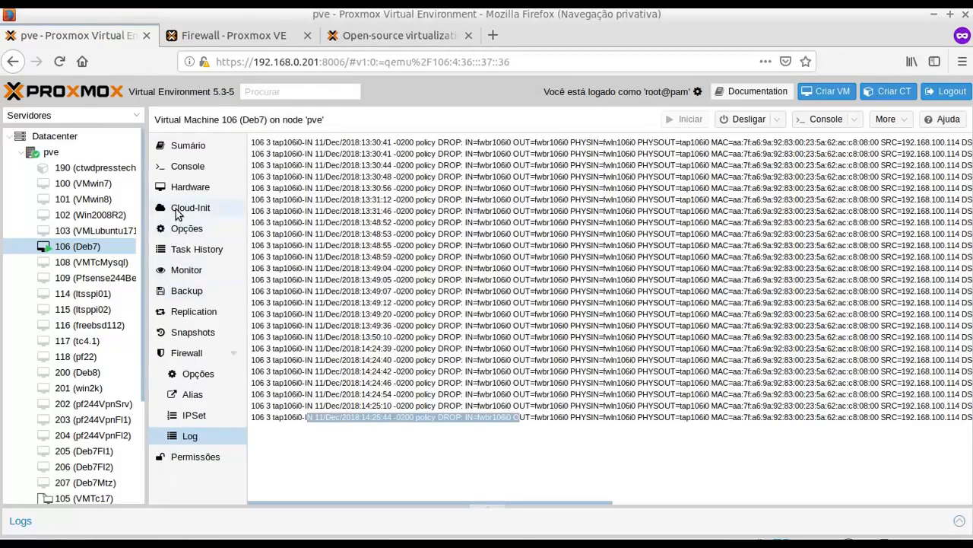
left_click(184, 168)
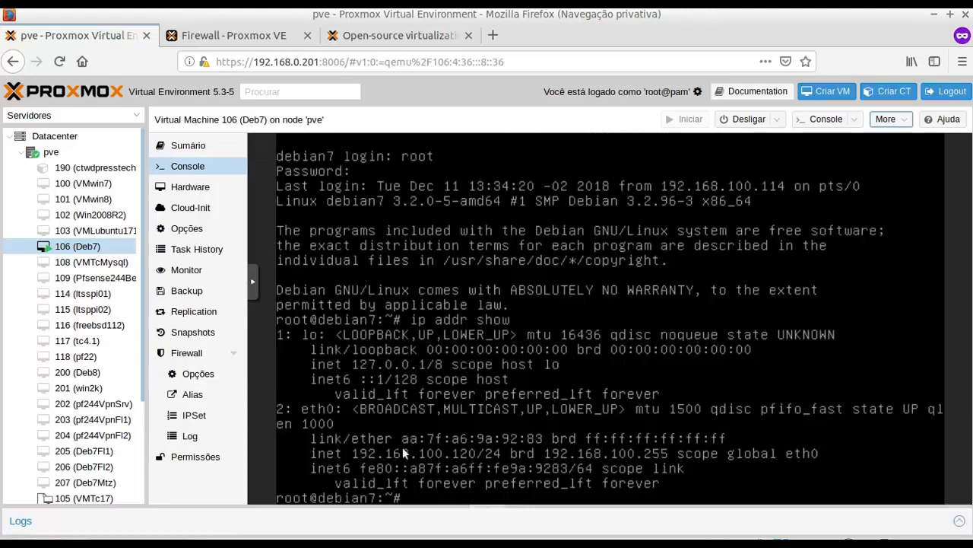
left_click(190, 438)
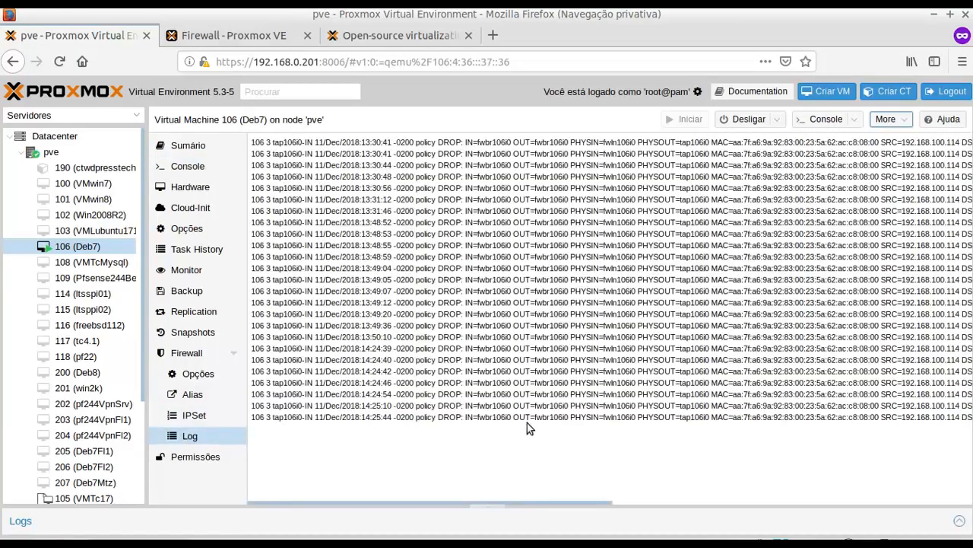
left_click_drag(527, 423, 782, 429)
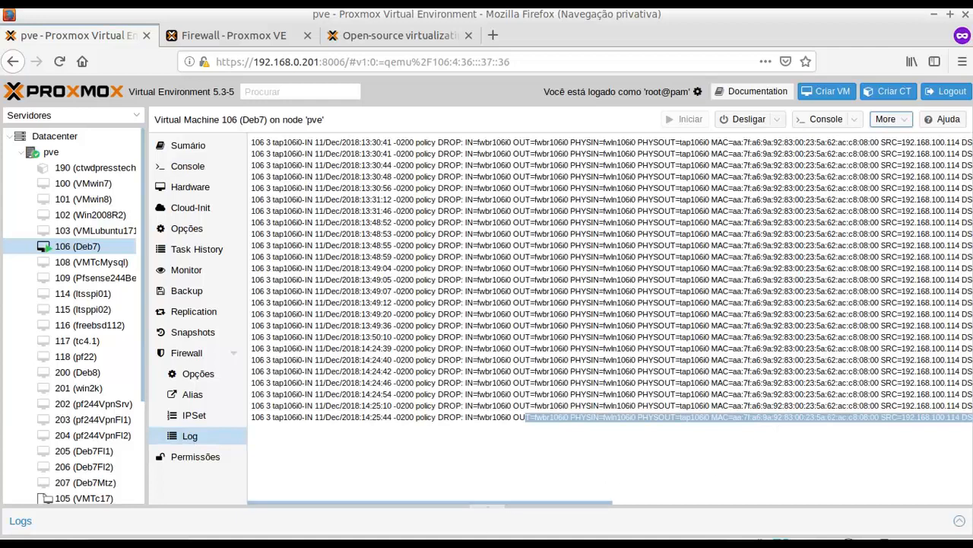
Switch to the local terminal, ping 192.168.100.120, stop the ping, and return to the virtual machine's firewall log in the browser
key("alt+Tab")
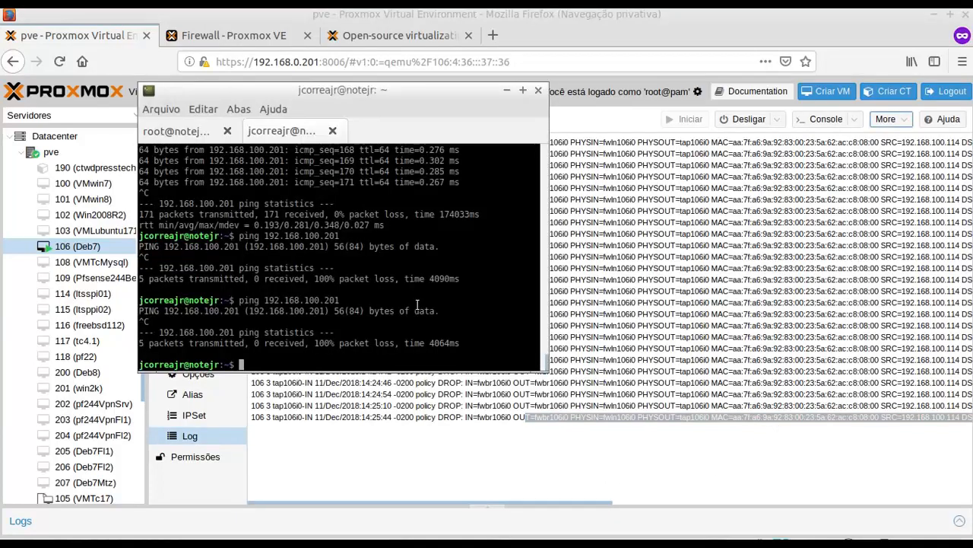
type("ping 192.168.100")
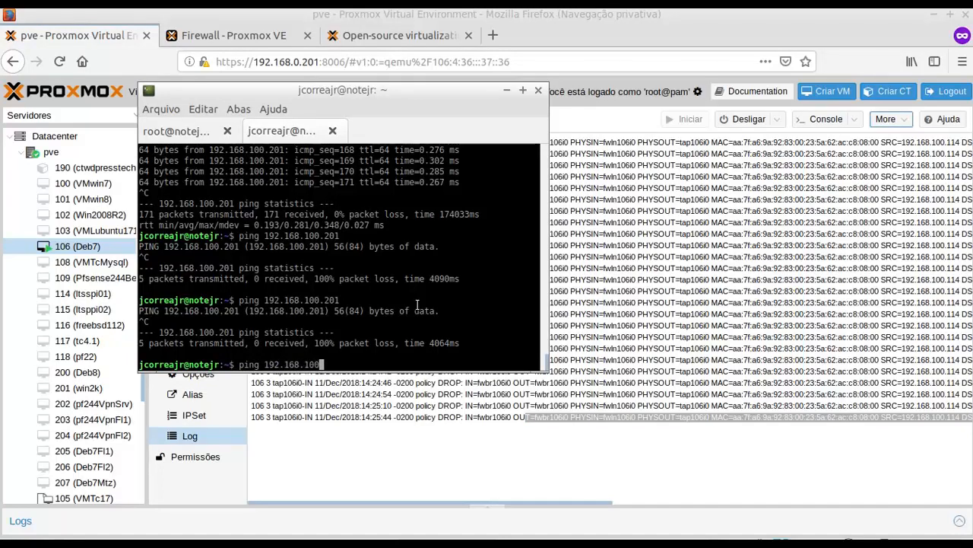
type(".120")
key("Return")
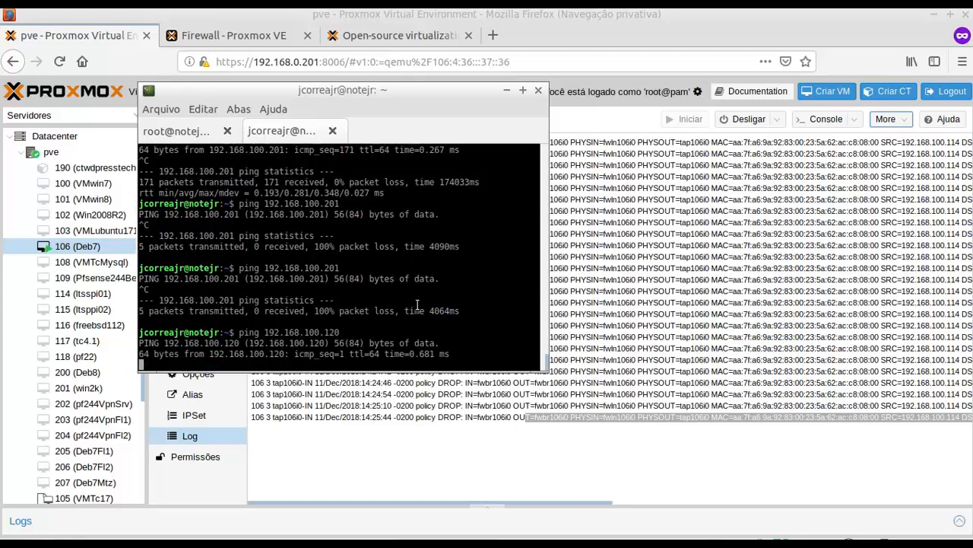
key("ctrl+c")
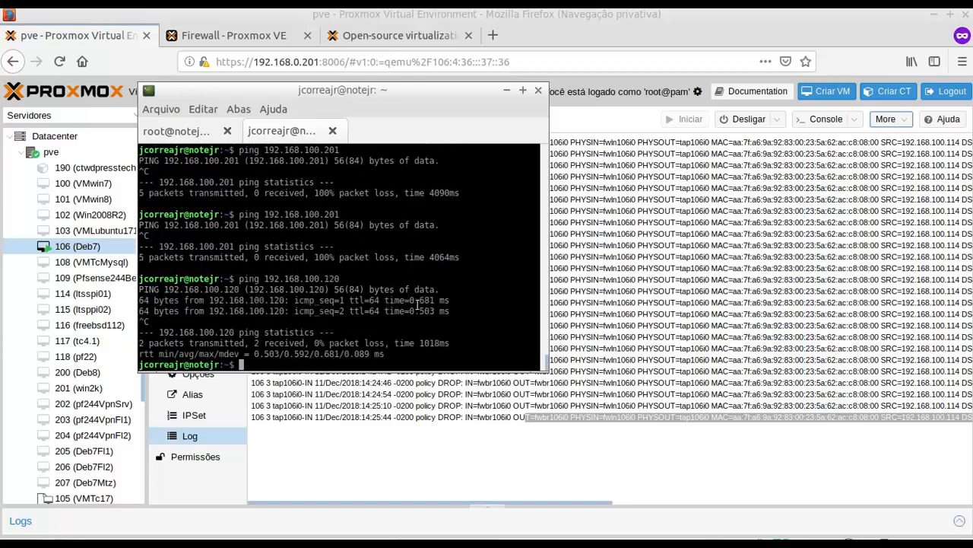
left_click(397, 445)
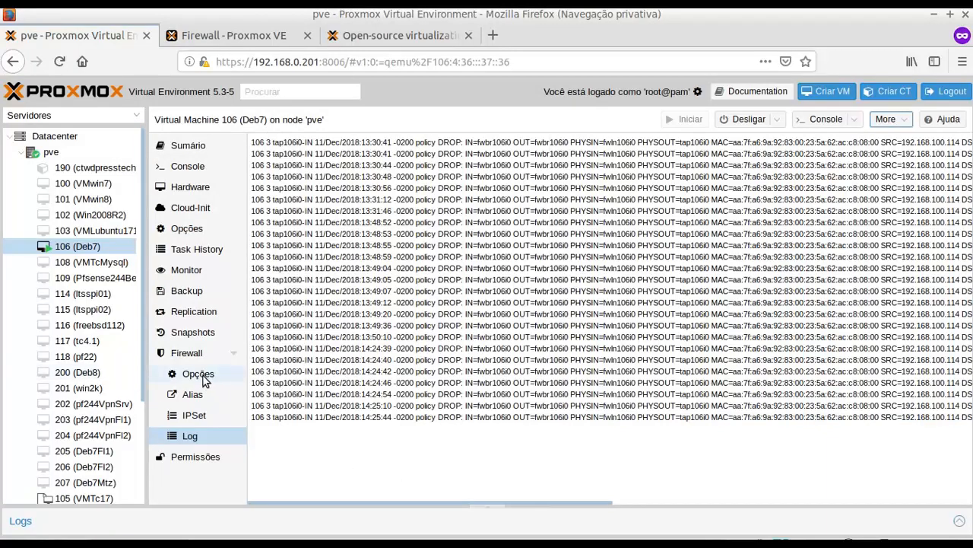
Clear the local terminal and ping 192.168.100.120 again
key("alt+Tab")
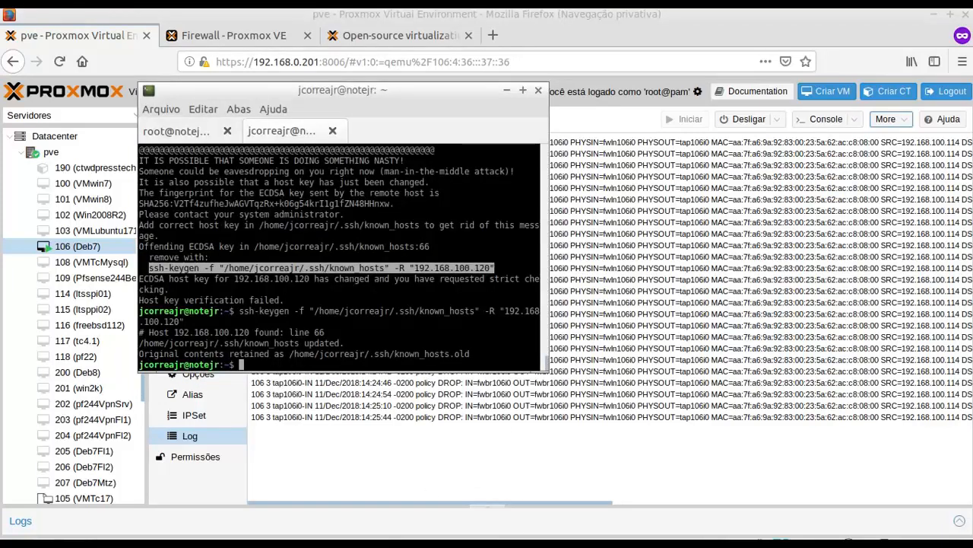
type("clear")
key("Return")
key("Up")
key("Up")
key("Up")
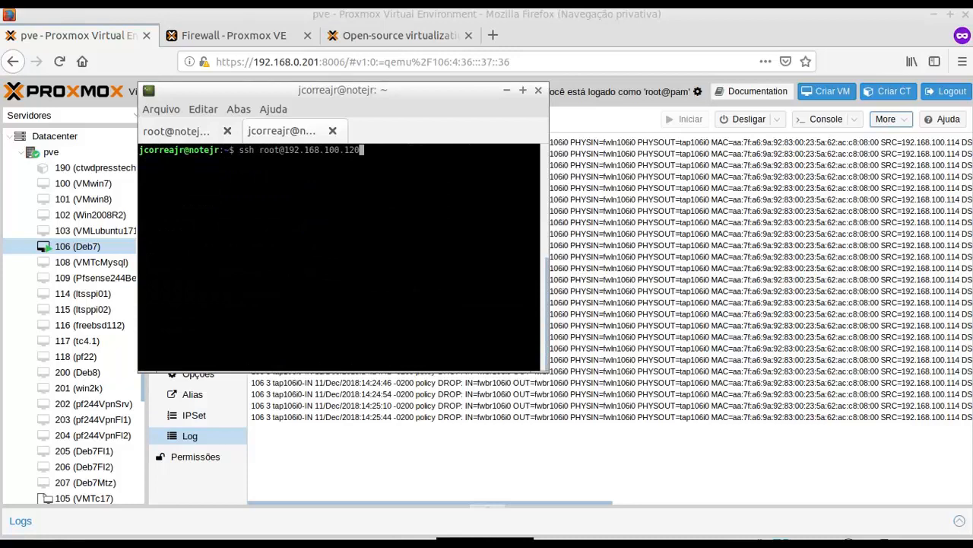
key("Up")
key("Return")
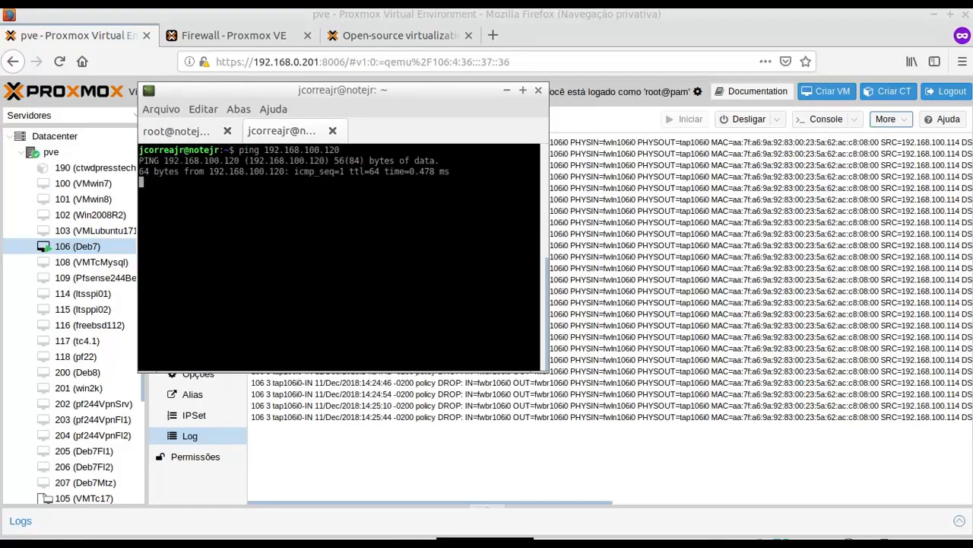
Stop the ping, return to the browser and review the firewall options of virtual machine 106
key("ctrl+c")
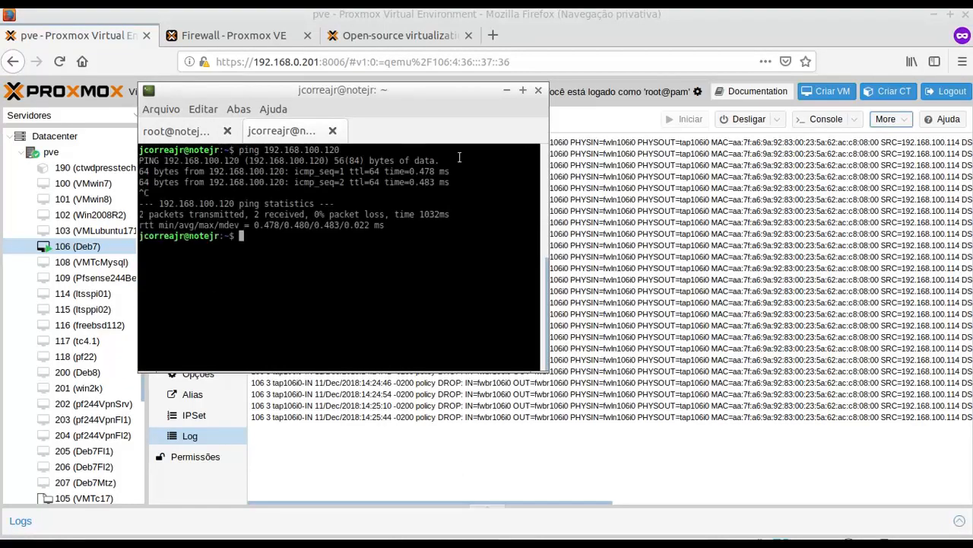
left_click(638, 17)
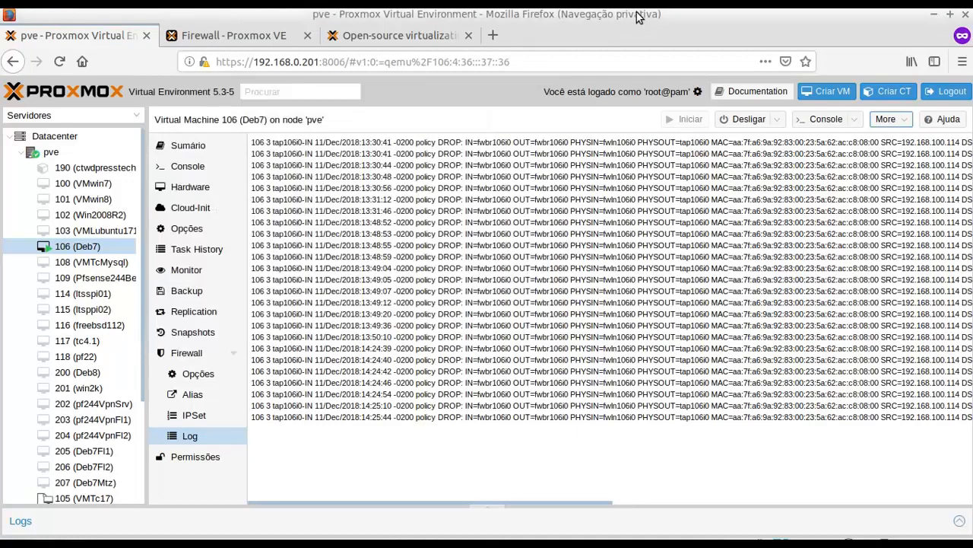
left_click(192, 380)
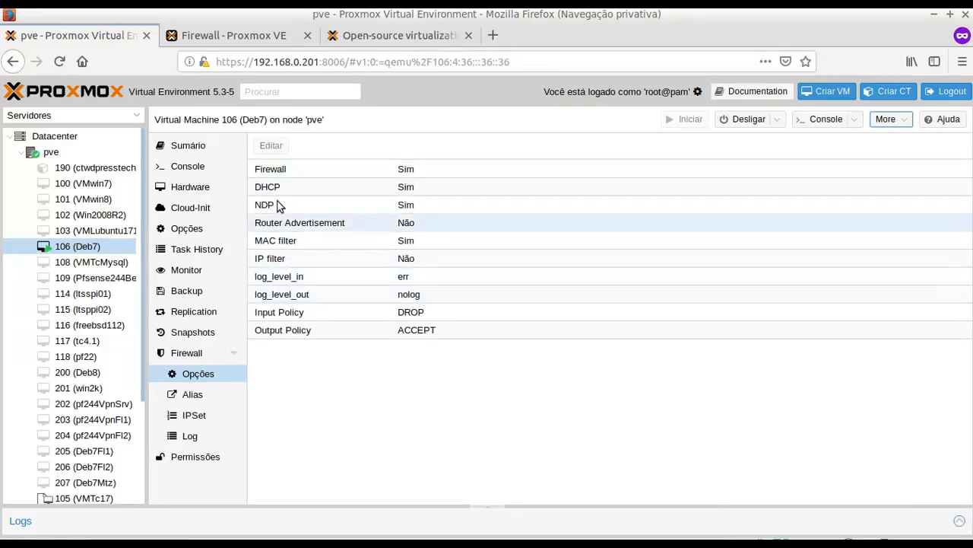
Enable the firewall on network device net0 in the hardware of virtual machine 106
left_click(203, 196)
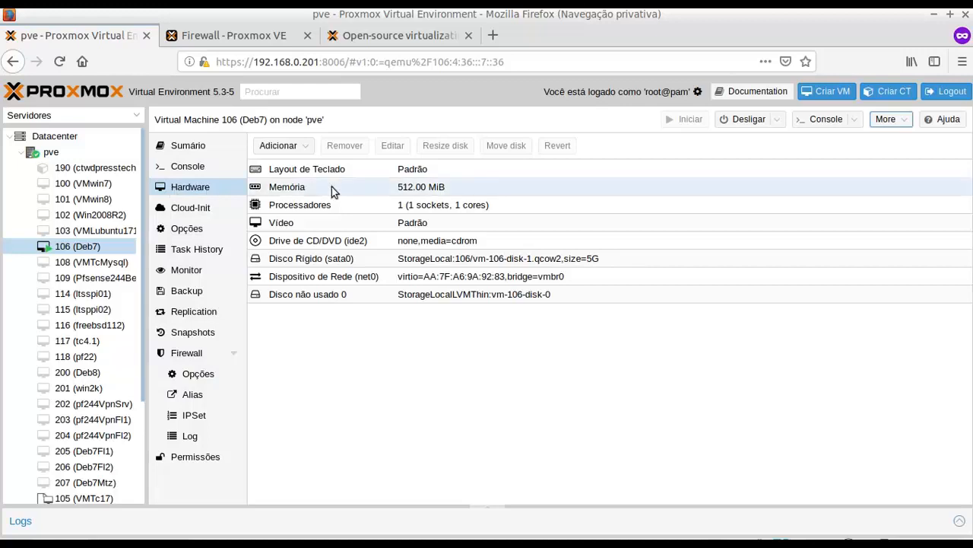
left_click(334, 277)
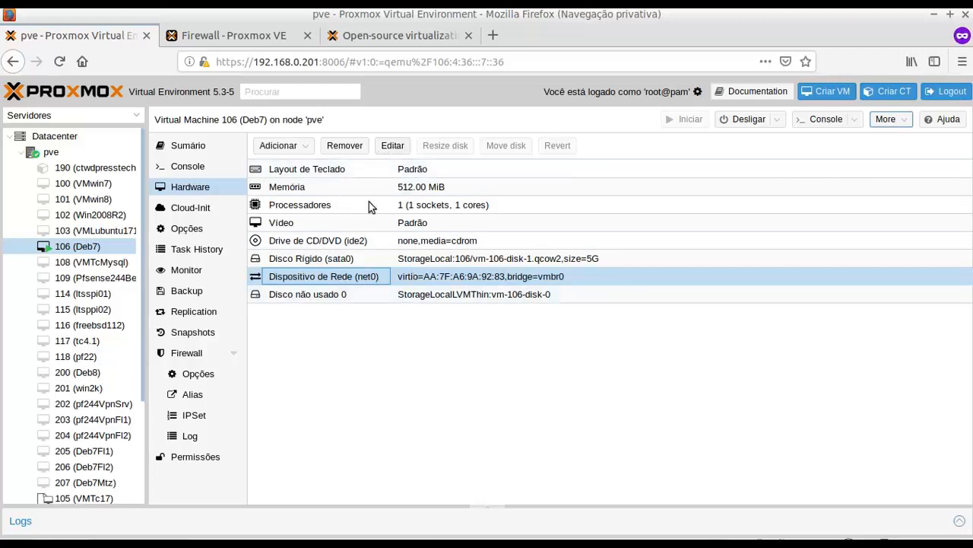
left_click(392, 146)
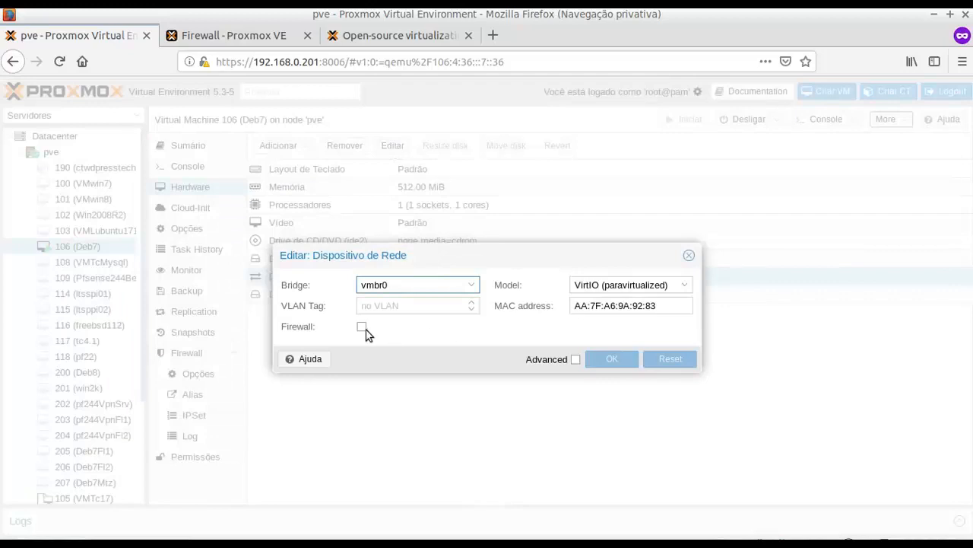
left_click(363, 327)
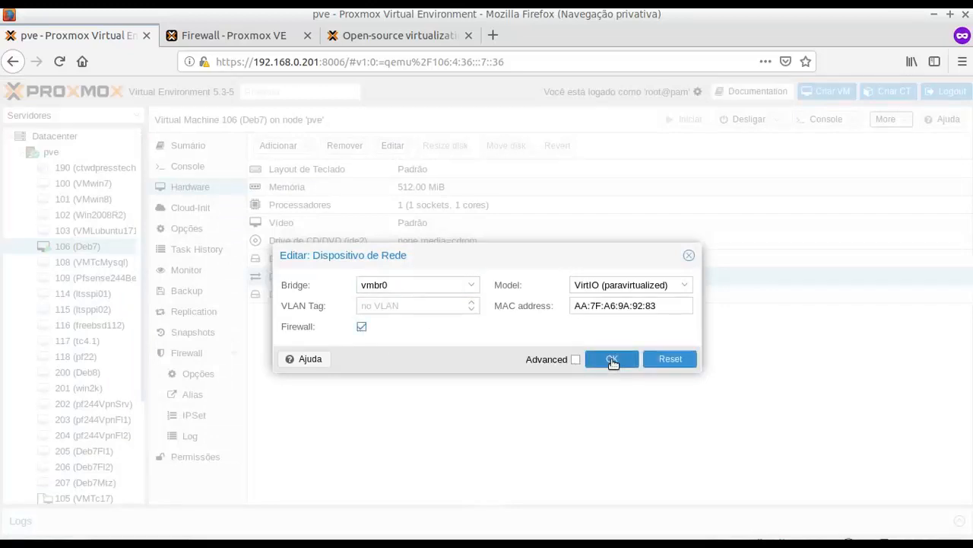
left_click(613, 359)
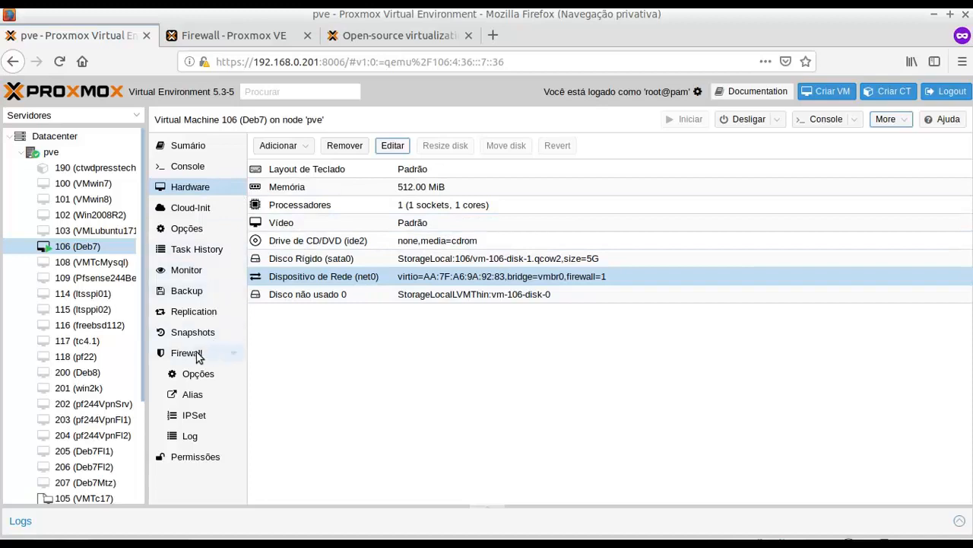
Check the virtual machine's firewall options, ping 192.168.100.120 again from the local terminal, and stop the ping
left_click(188, 375)
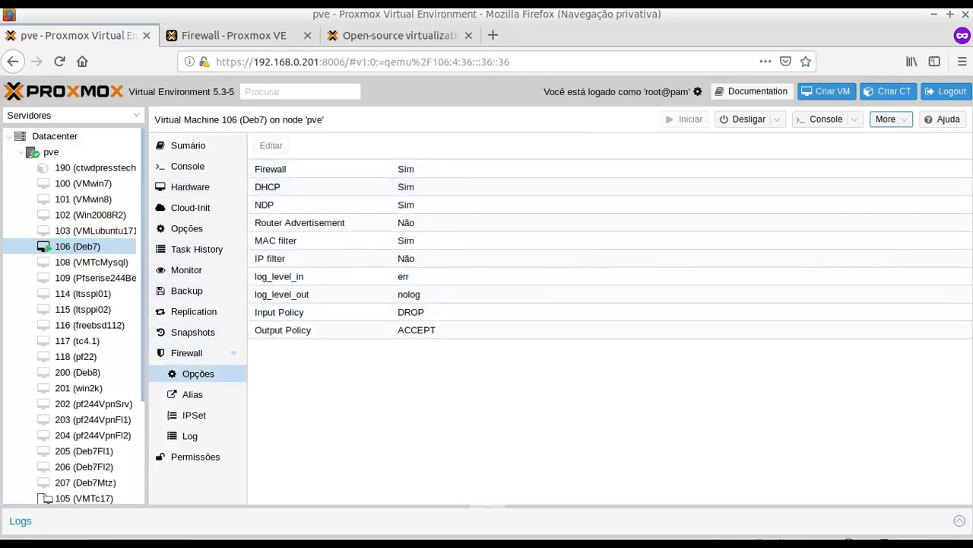
left_click(443, 542)
key("Up")
key("Return")
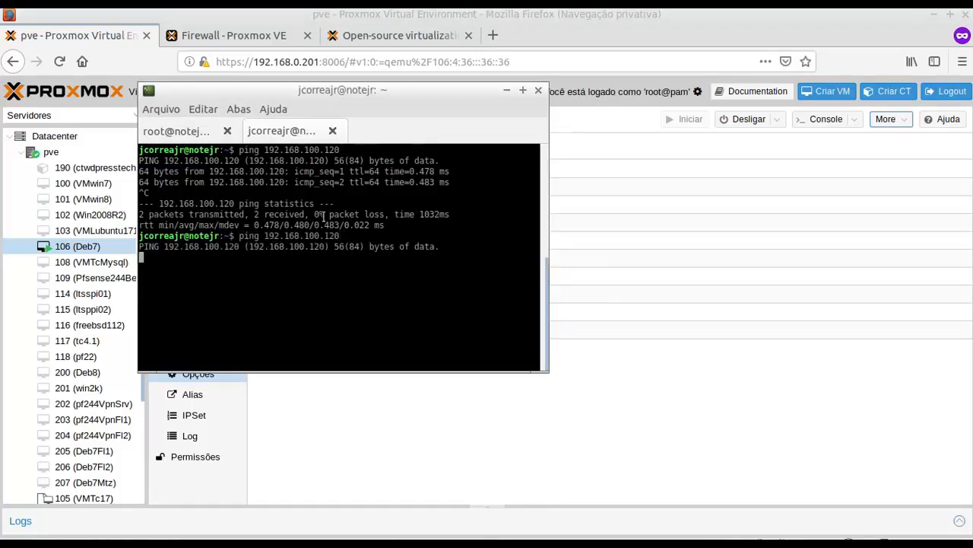
key("ctrl+c")
key("Up")
key("Left")
key("Left")
key("Left")
key("Left")
key("Left")
key("Left")
key("Left")
key("Left")
key("Left")
key("Left")
key("Left")
key("Left")
key("Left")
key("Left")
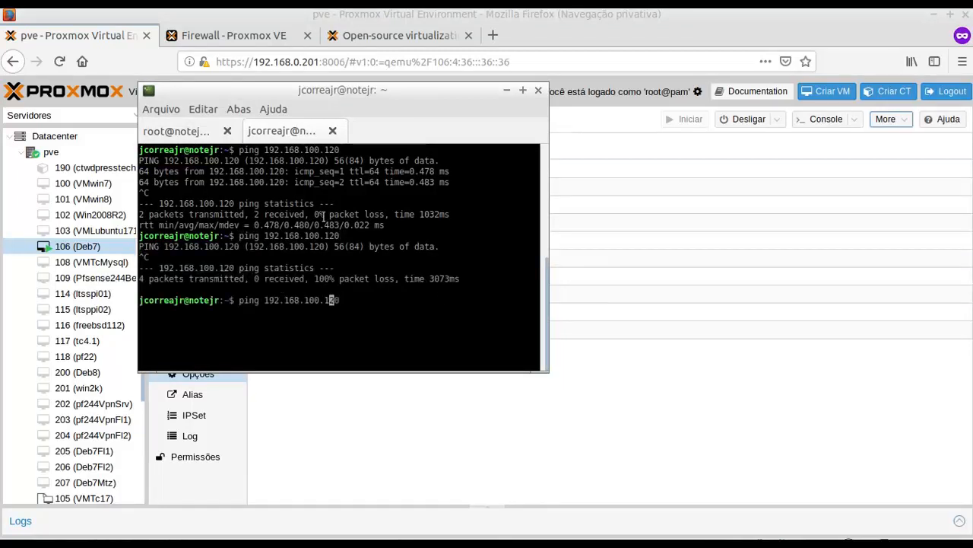
key("Left")
key("Left")
key("BackSpace")
key("BackSpace")
key("BackSpace")
key("BackSpace")
type("ssh")
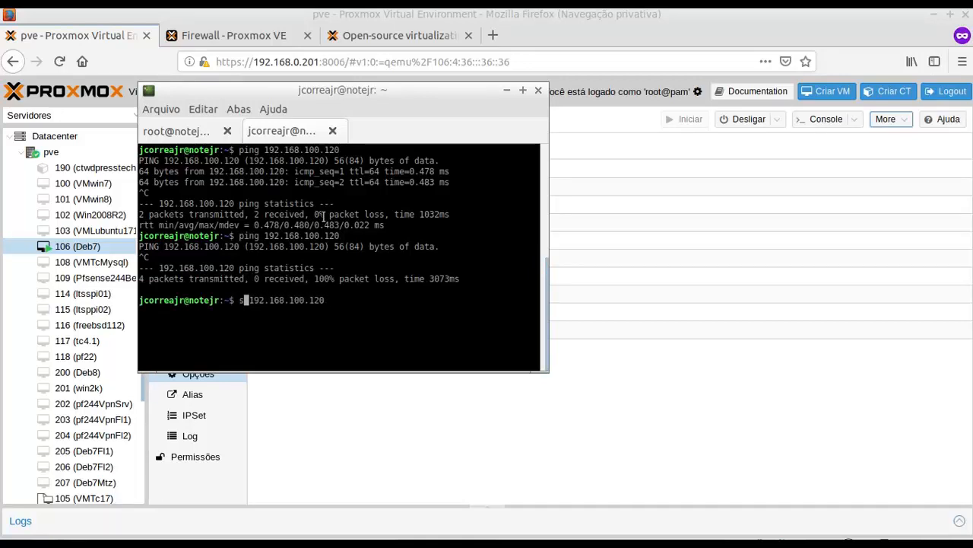
key("Right")
type("root@")
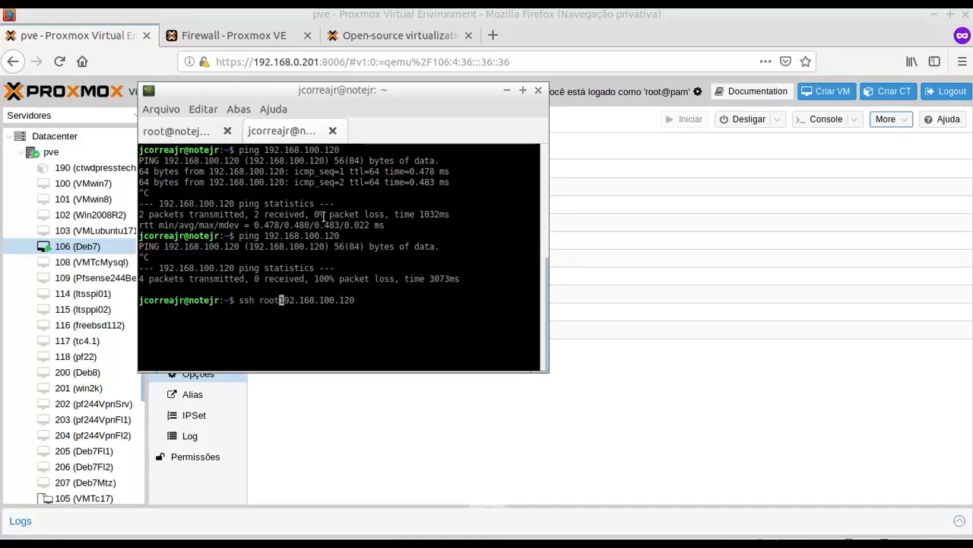
key("Return")
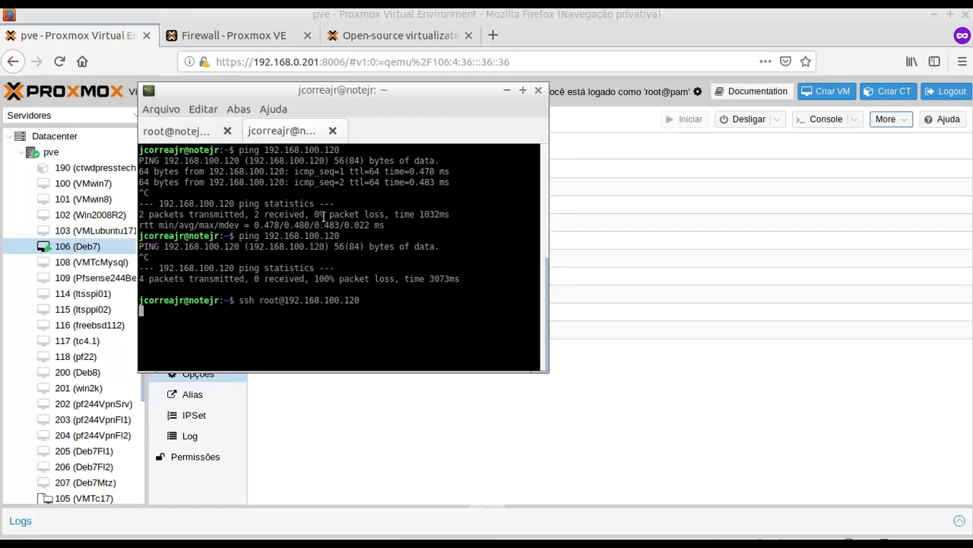
key("ctrl+c")
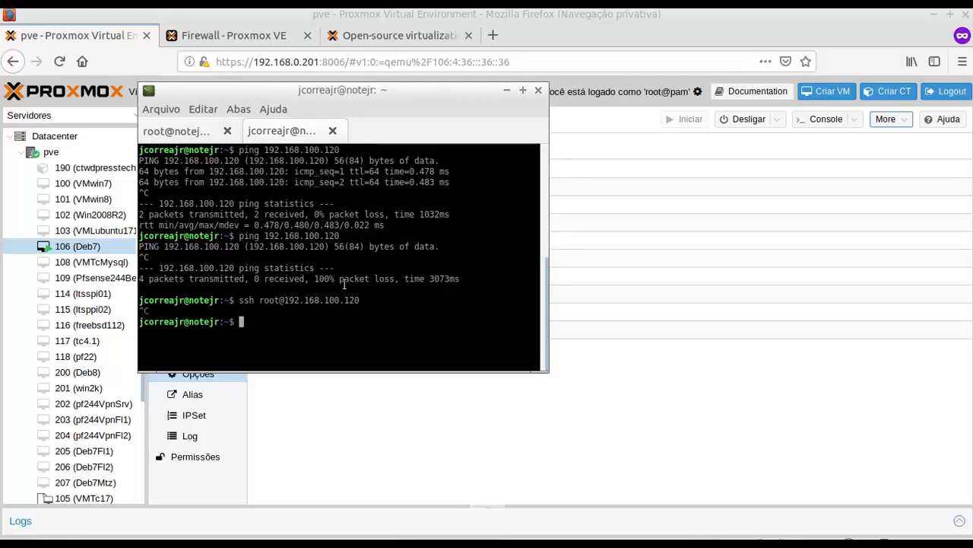
Return to the browser and examine the firewall rules of virtual machine 106, including the security group insertion and new rule forms
left_click(395, 394)
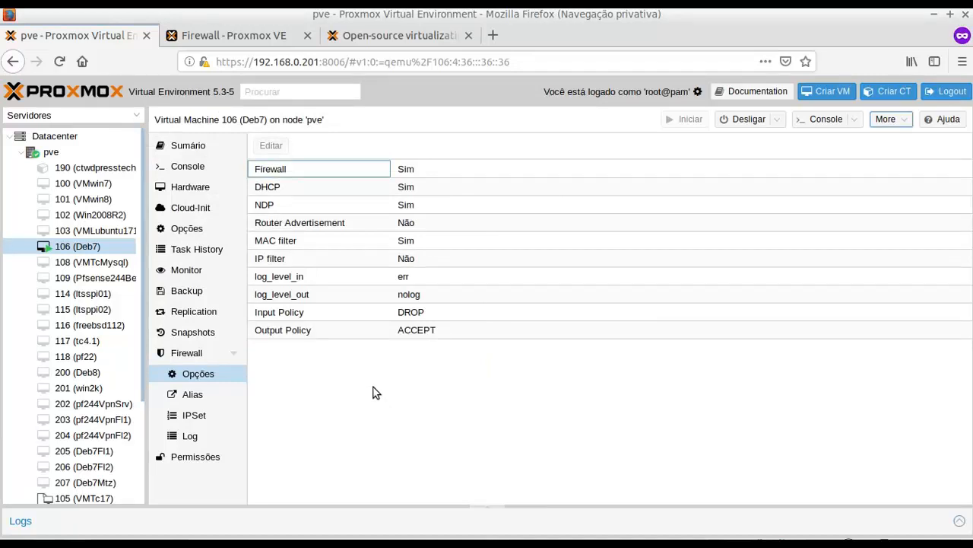
left_click(198, 358)
left_click(198, 359)
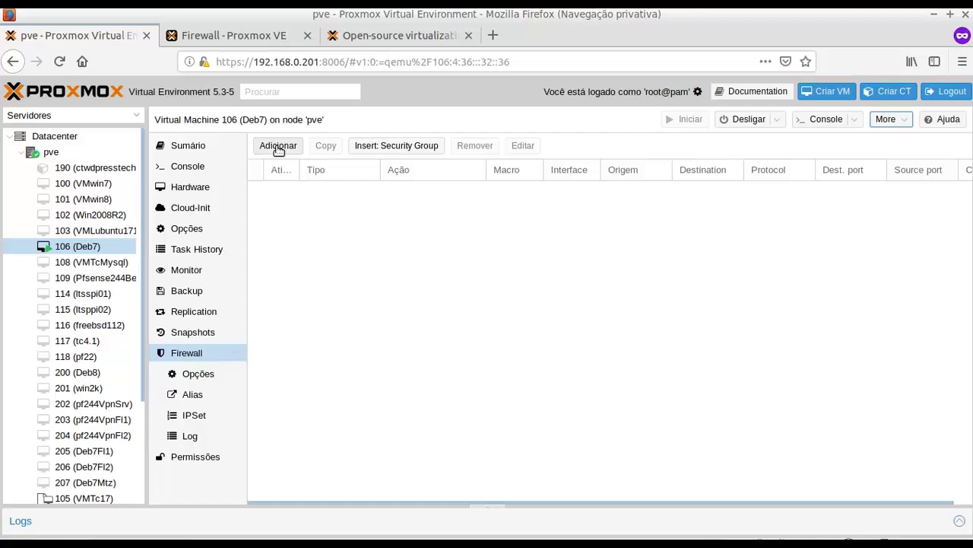
left_click(395, 146)
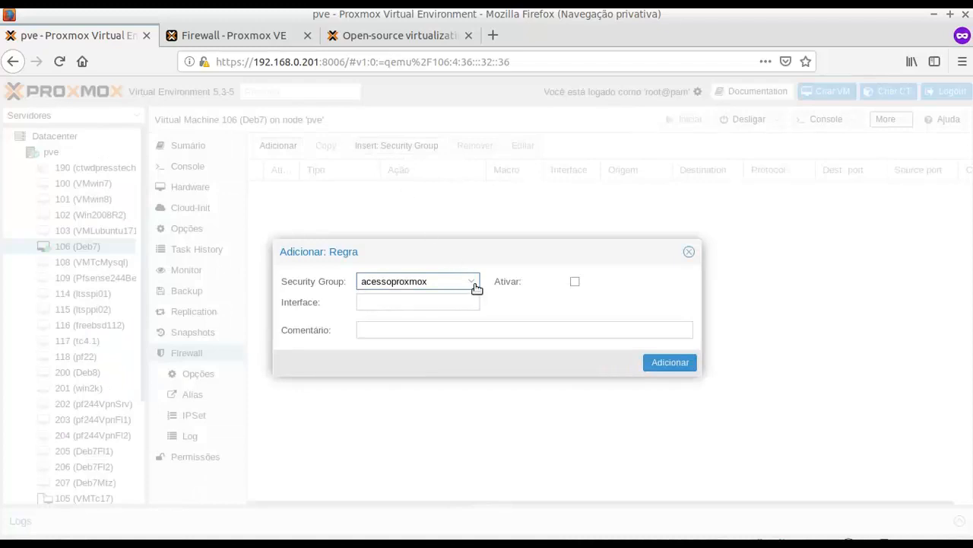
left_click(690, 253)
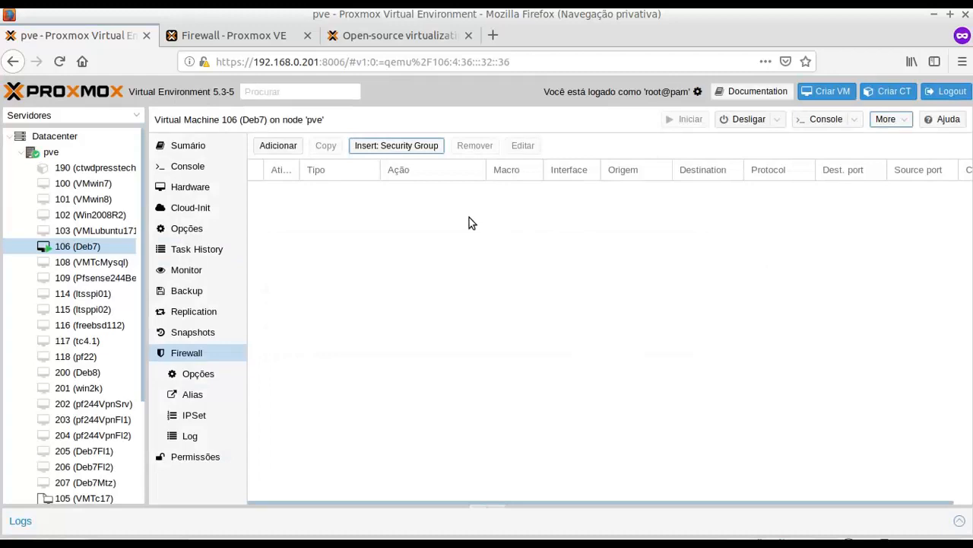
left_click(284, 146)
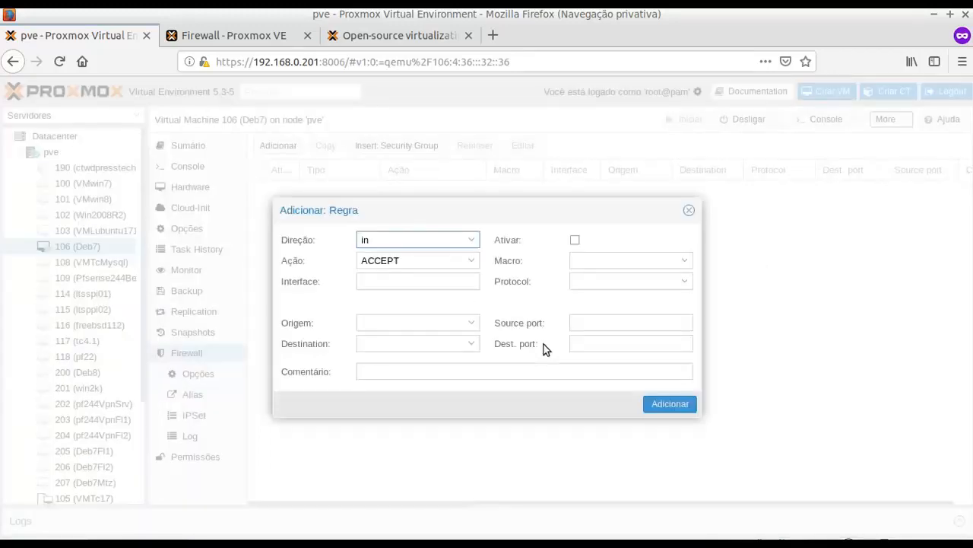
left_click(687, 210)
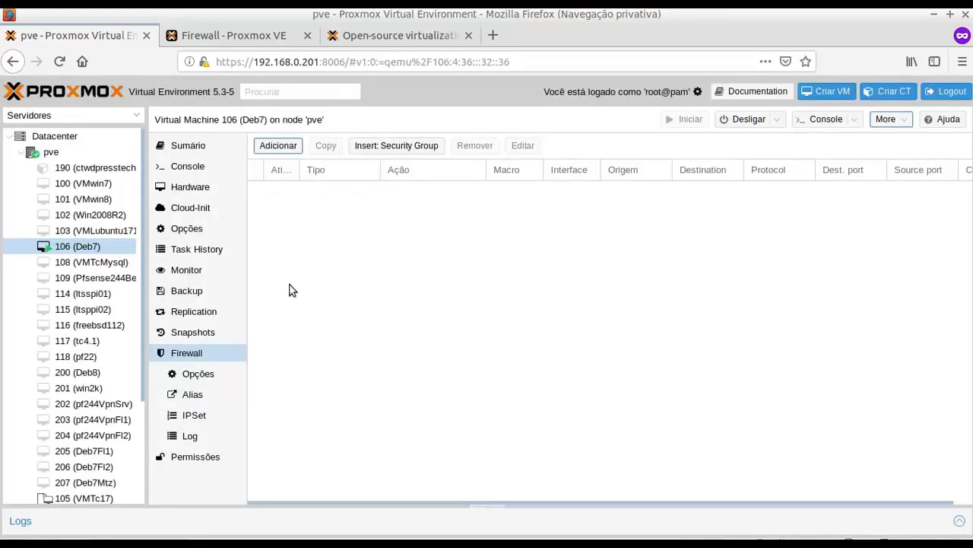
Create a Datacenter firewall security group named PadraoVMs with the comment "Grupo padrao para vms"
left_click(58, 140)
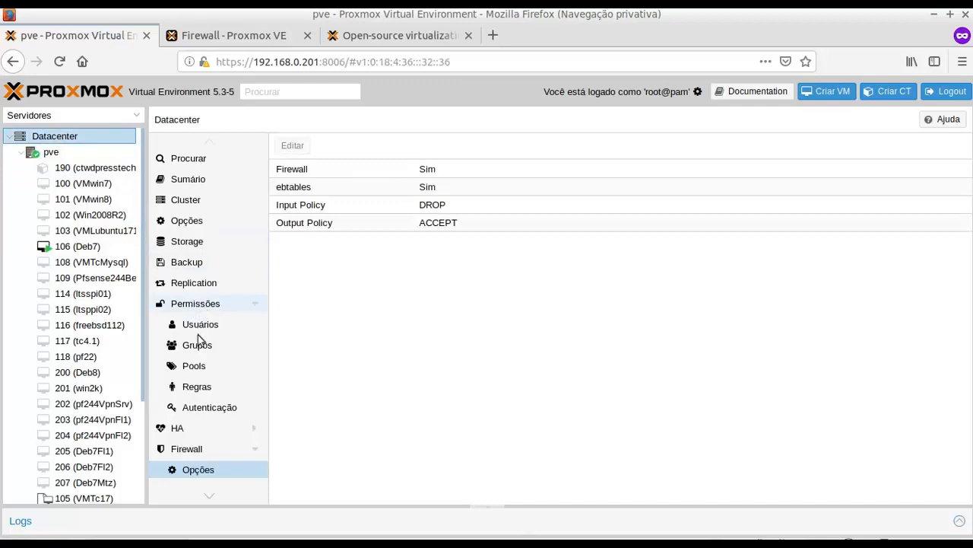
scroll(203, 358, "down", 2)
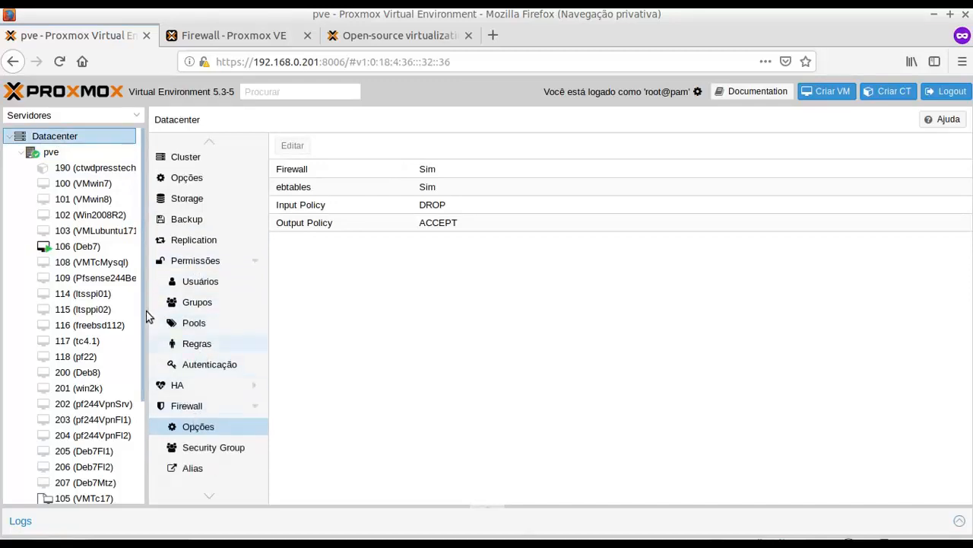
left_click(206, 450)
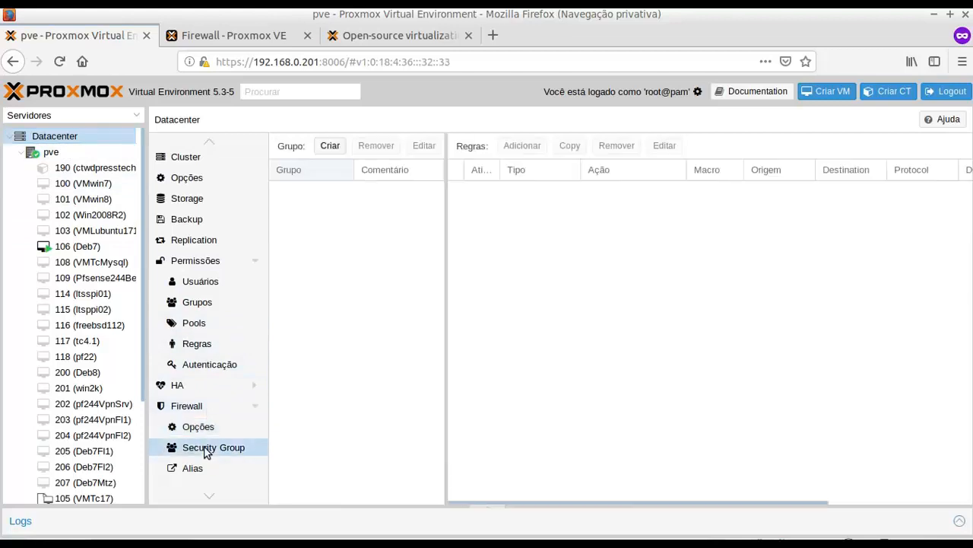
left_click(330, 145)
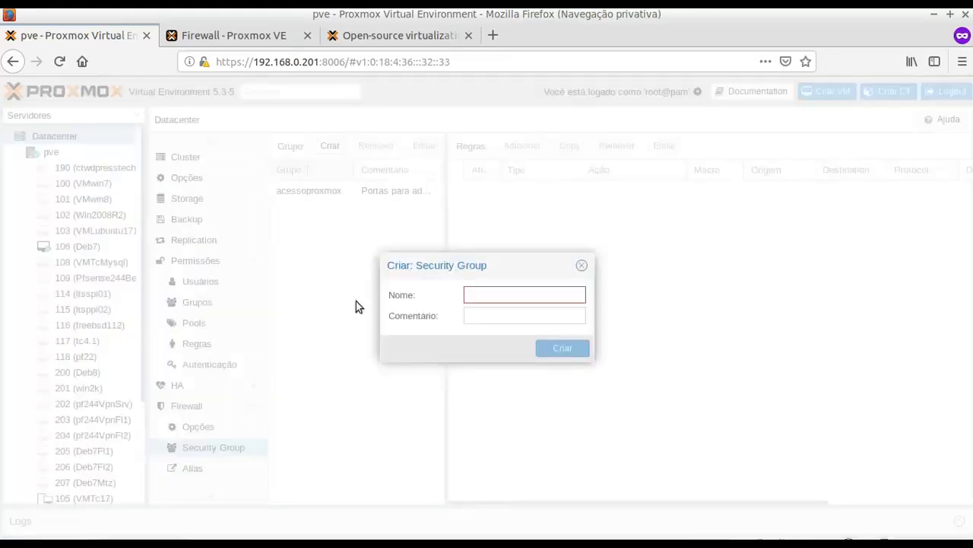
type("Padrao")
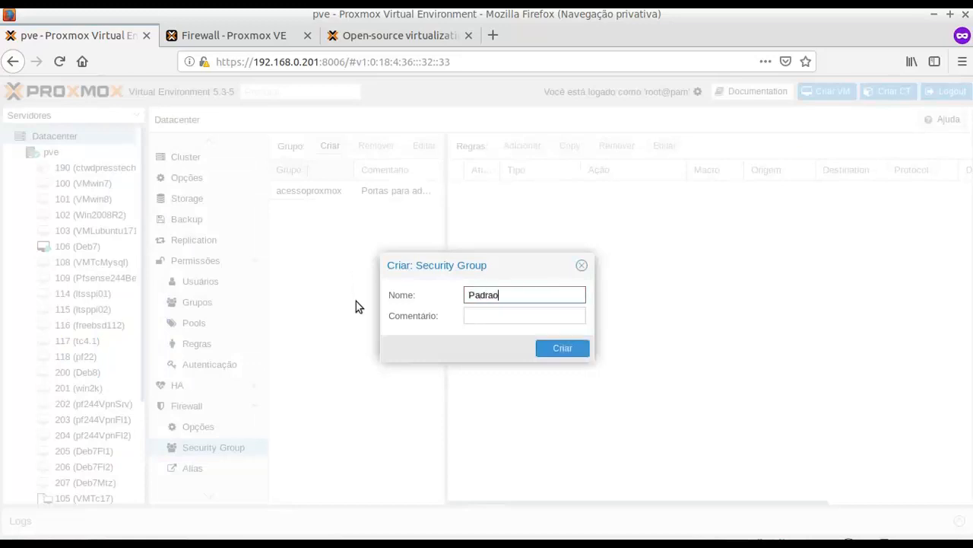
type("VMs")
key("BackSpace")
key("BackSpace")
type("Ms")
left_click(487, 313)
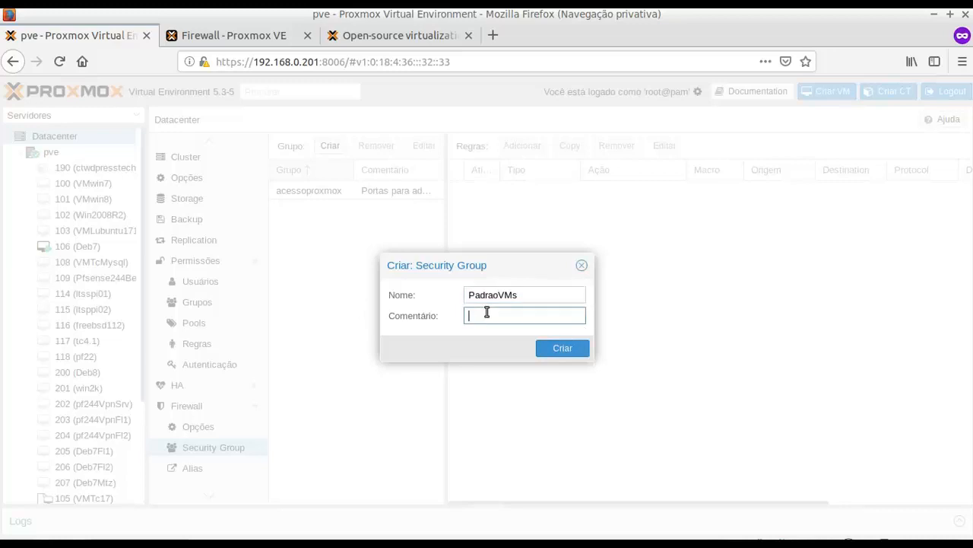
type("Grupo padrao para vms")
left_click(563, 348)
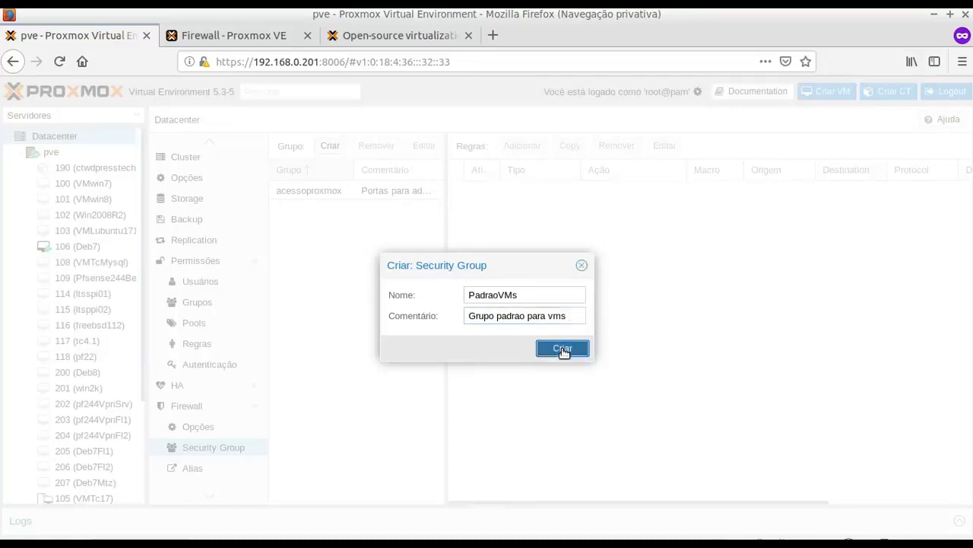
Add an enabled inbound ACCEPT rule to the padraovms security group for tcp destination port 22, commented "acesso SSH"
left_click(317, 211)
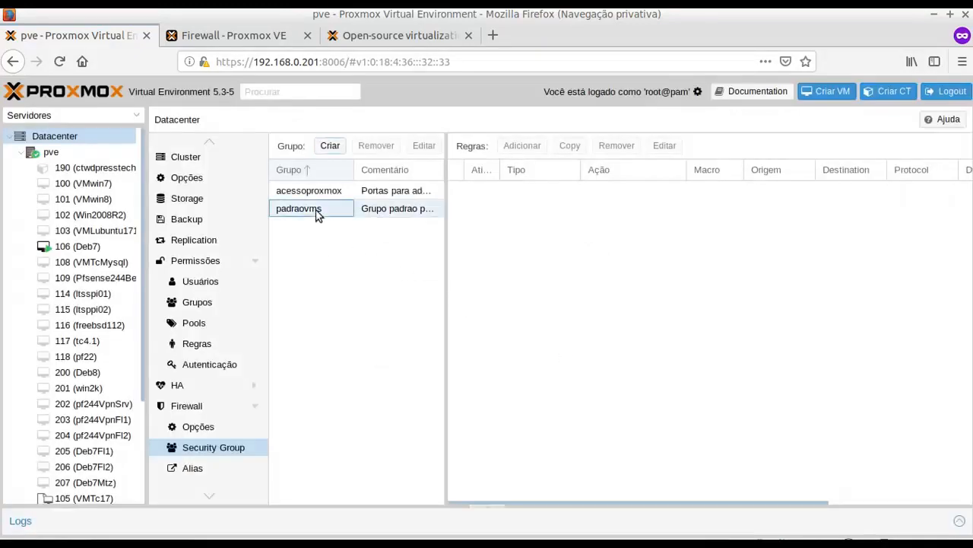
left_click(538, 145)
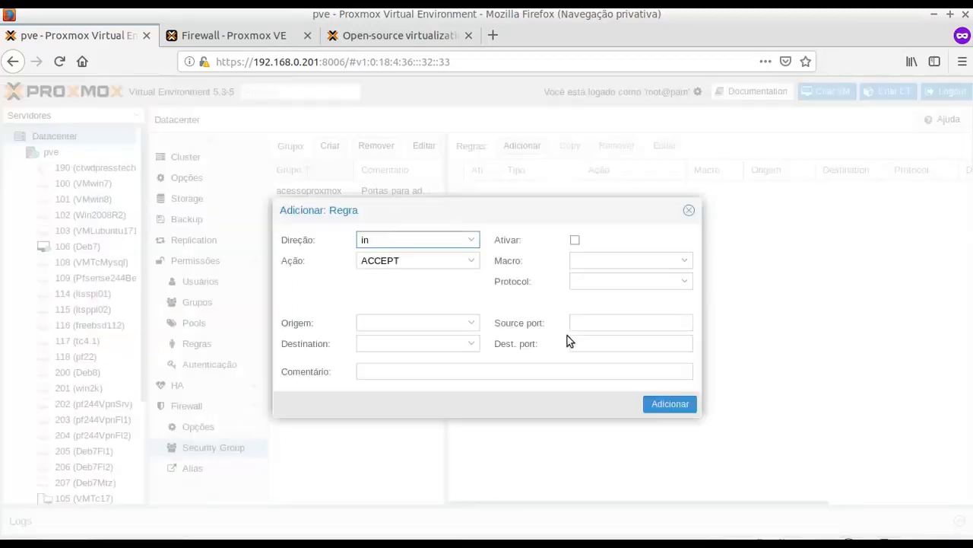
left_click(689, 210)
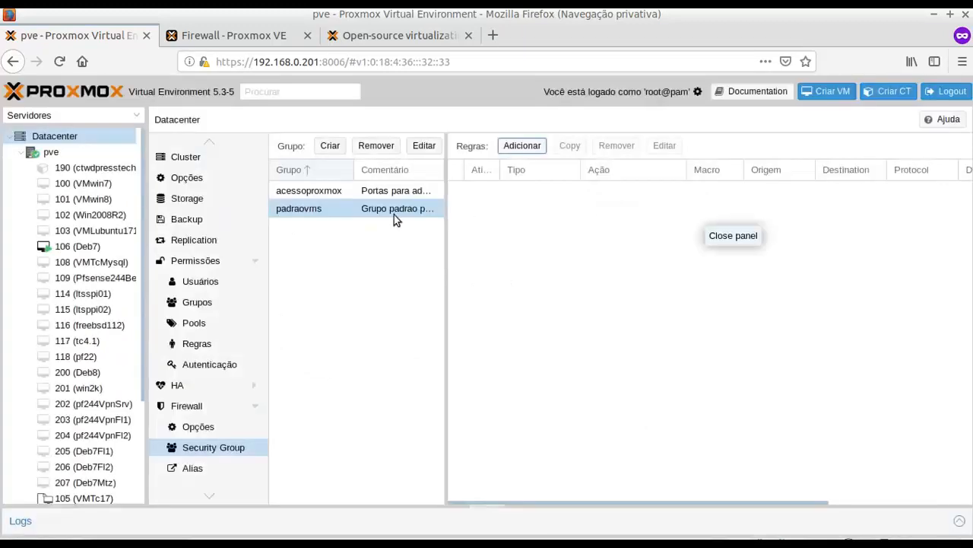
left_click(522, 145)
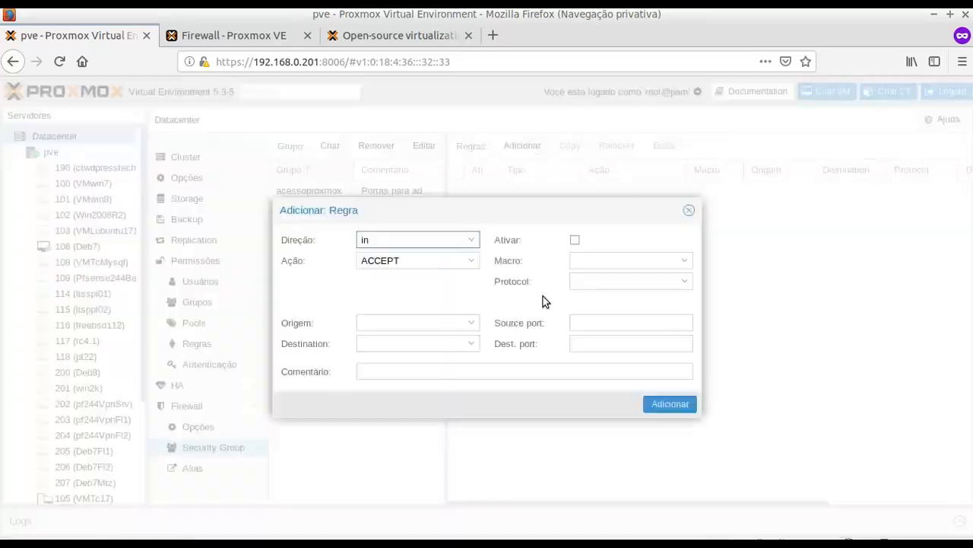
left_click(575, 241)
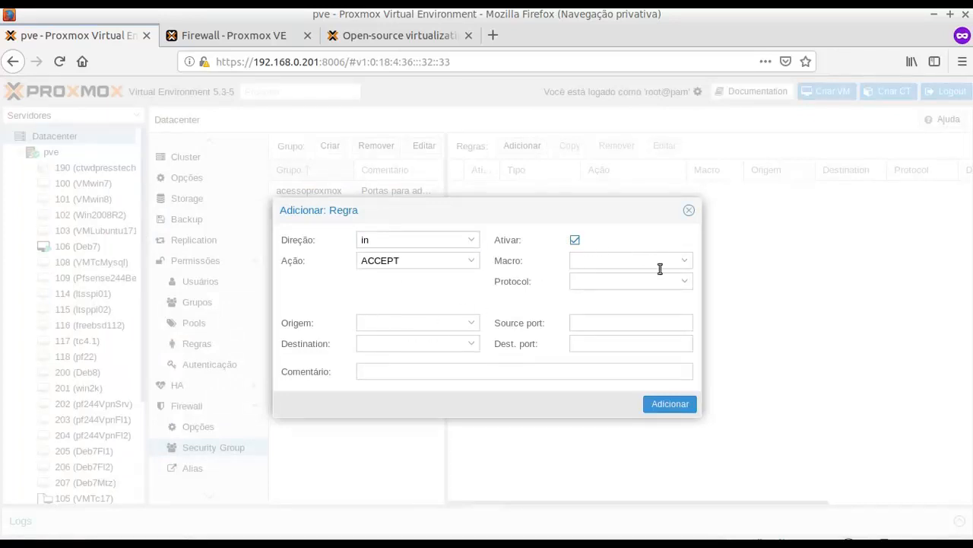
left_click(685, 283)
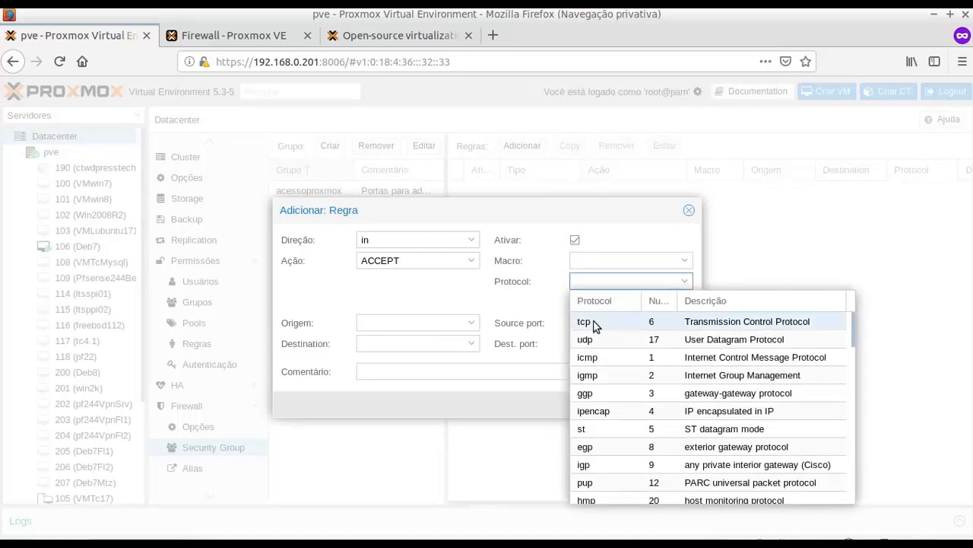
left_click(594, 323)
left_click(584, 327)
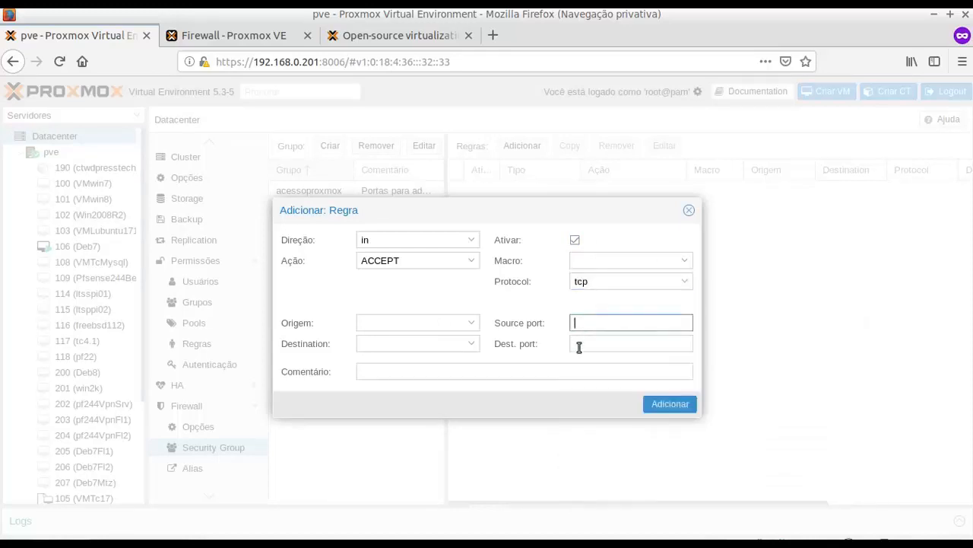
left_click(579, 347)
type("22")
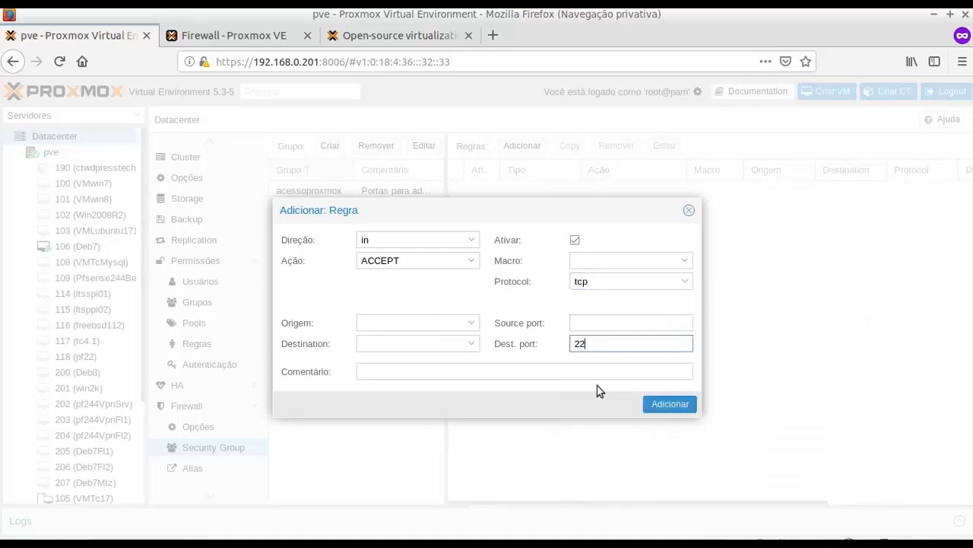
left_click(497, 371)
type("acess")
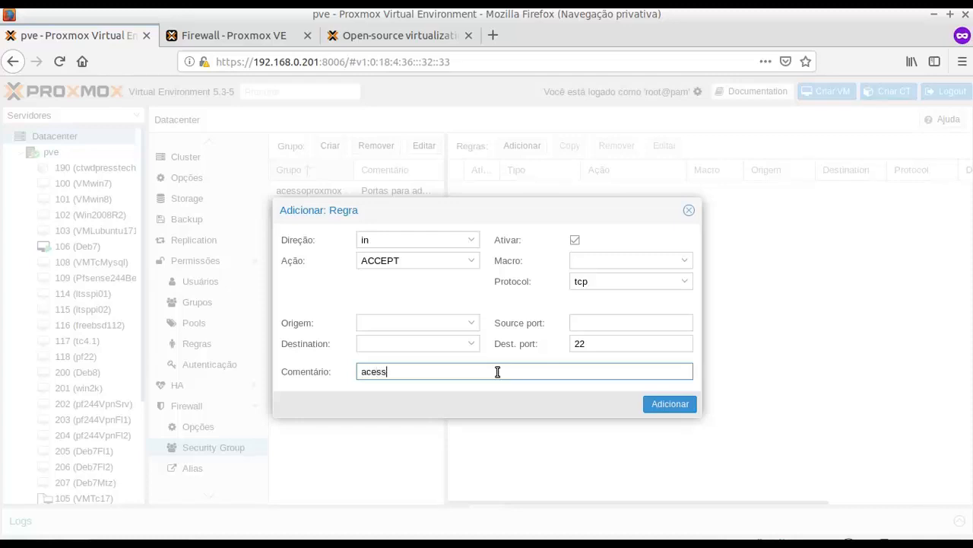
type("o SSH")
left_click(666, 406)
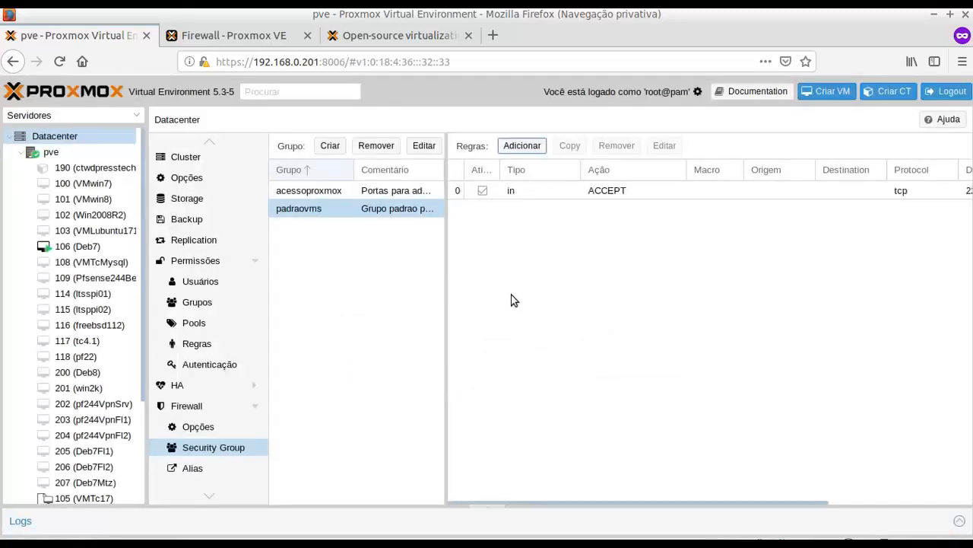
Add an enabled inbound ACCEPT rule for the icmp protocol to the padraovms group, with the comment "Ping"
left_click(522, 145)
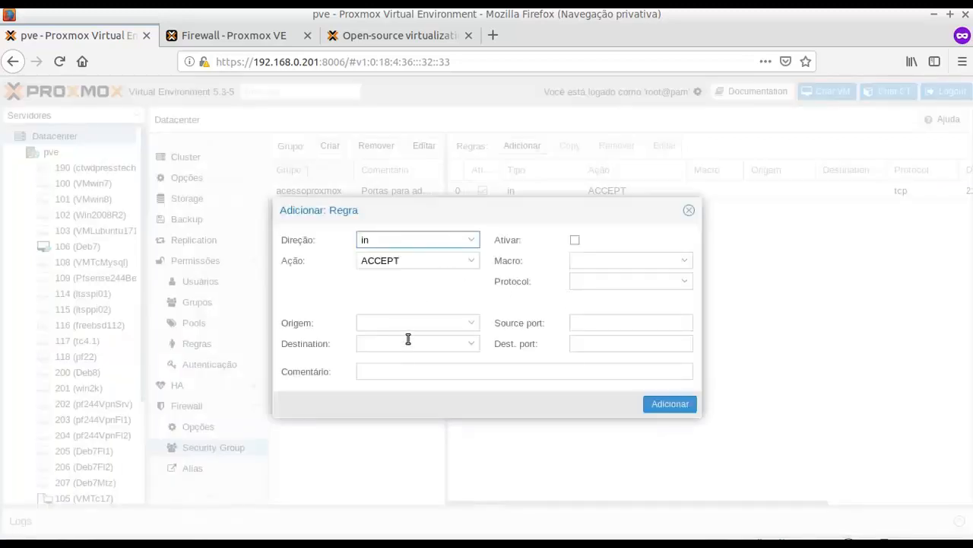
left_click(684, 286)
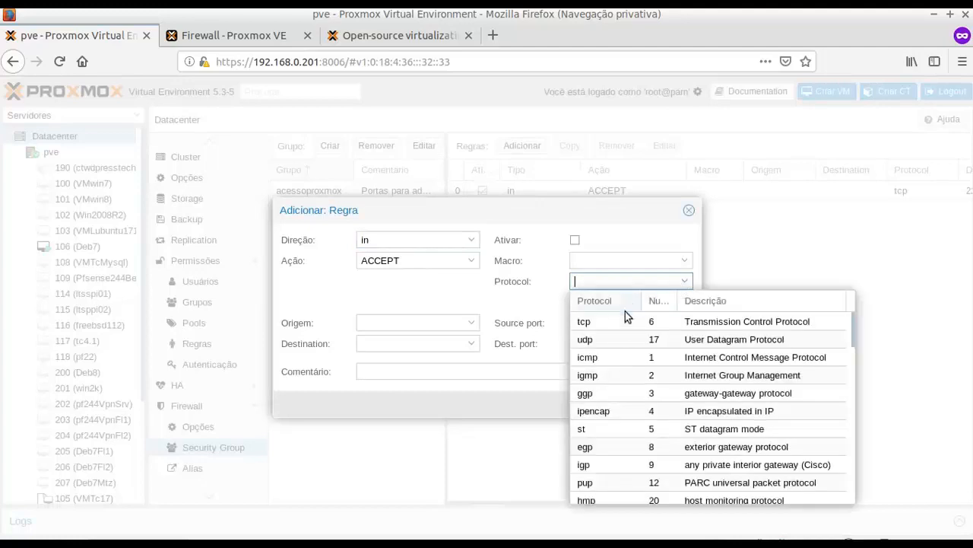
left_click(615, 361)
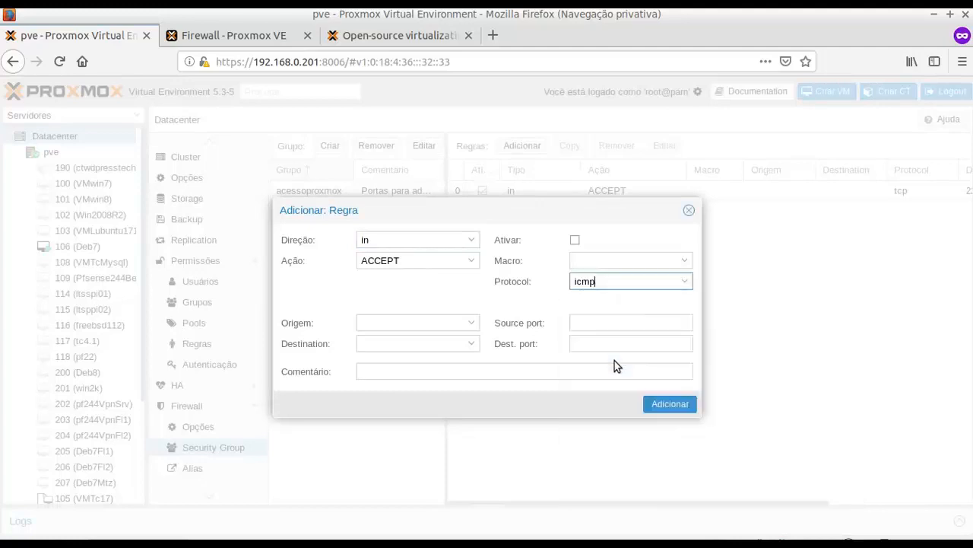
left_click(575, 240)
left_click(435, 371)
type("P")
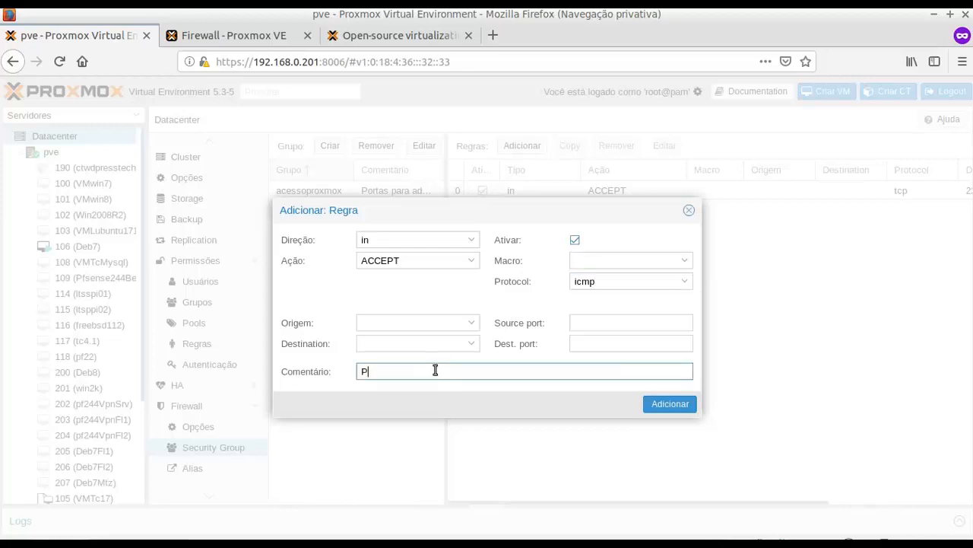
type("ing")
left_click(673, 403)
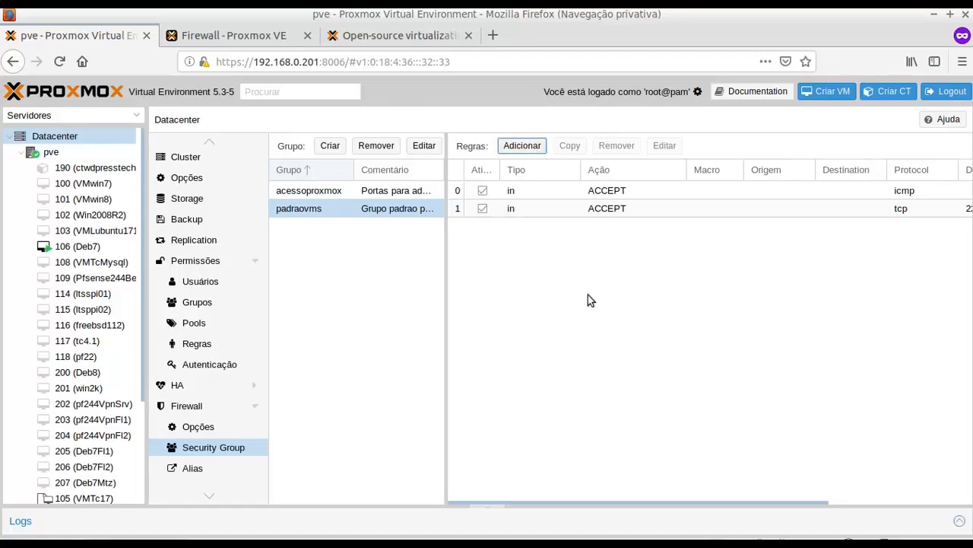
Add an enabled inbound ACCEPT rule to padraovms for tcp destination port 3389, commented "Acesso remoto Windows"
left_click(525, 149)
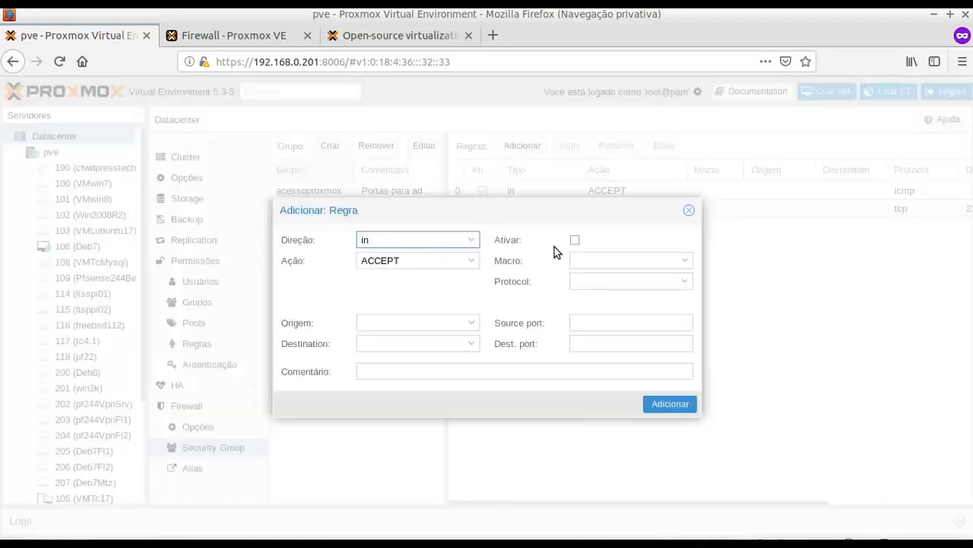
left_click(574, 241)
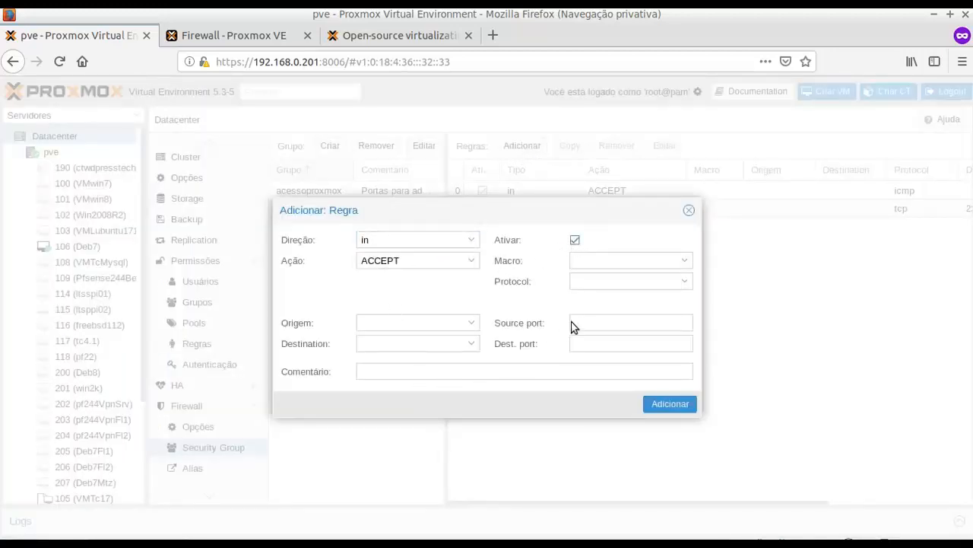
left_click(590, 348)
type("3389")
left_click(684, 282)
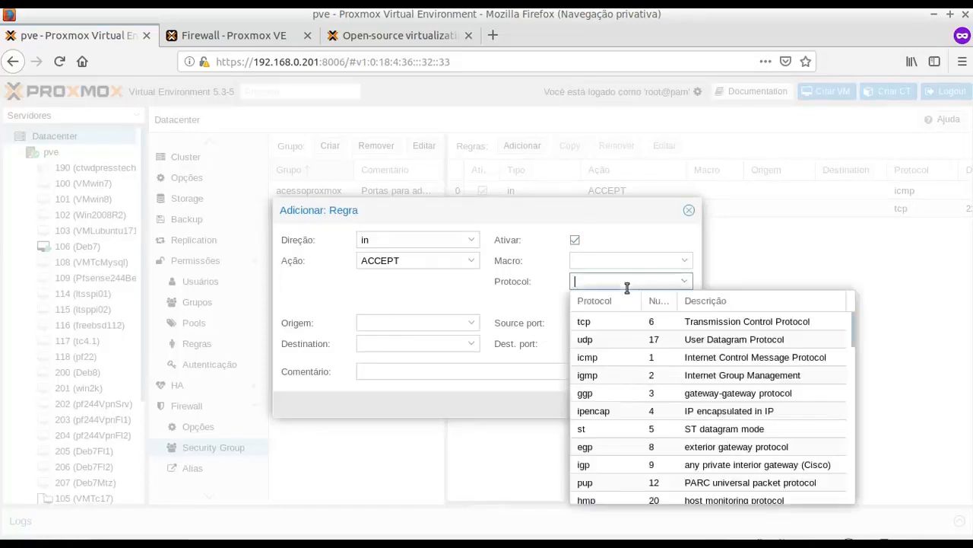
left_click(611, 326)
left_click(495, 376)
type("A")
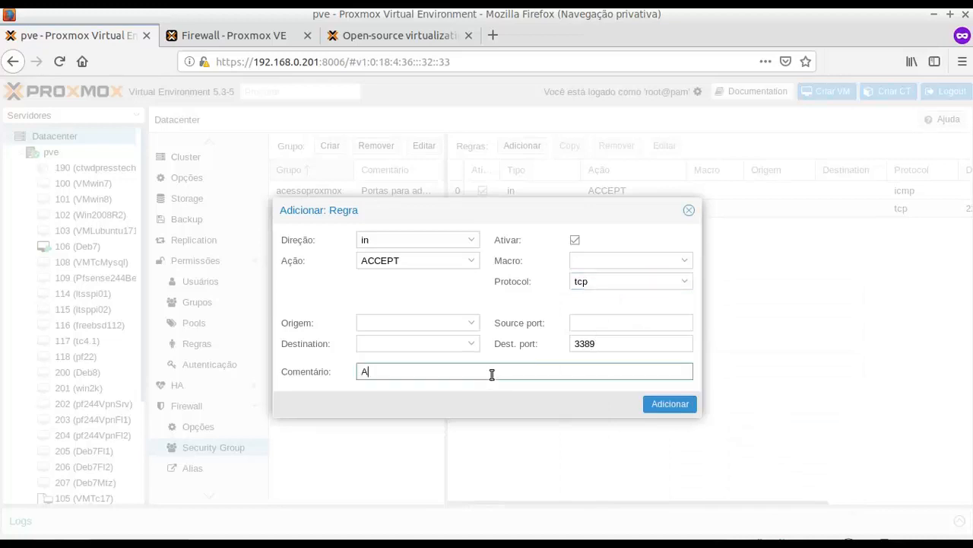
type("cesso remoto Windows")
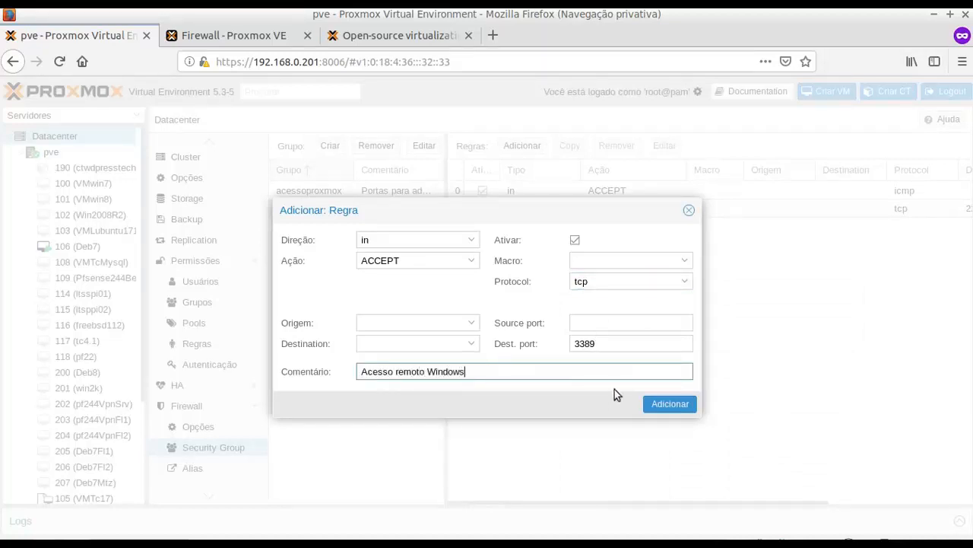
left_click(662, 404)
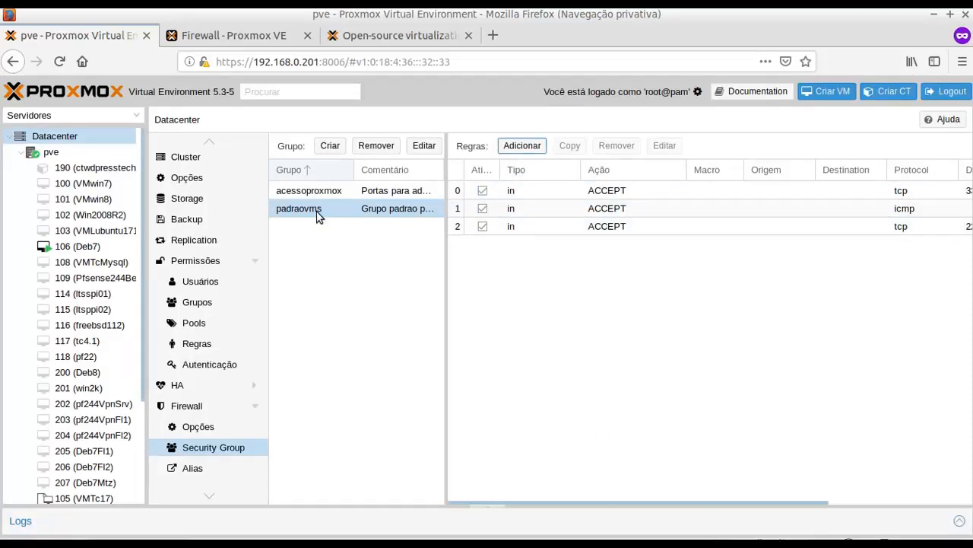
Insert the padraovms security group into virtual machine 106's firewall as an enabled rule, commented "Grupo de seguranca padrão para VMs"
left_click(79, 250)
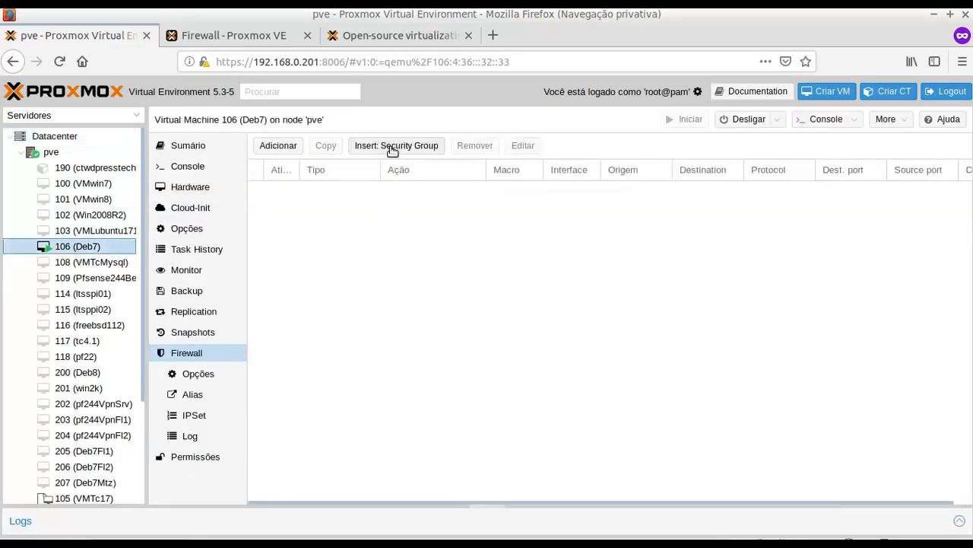
left_click(392, 150)
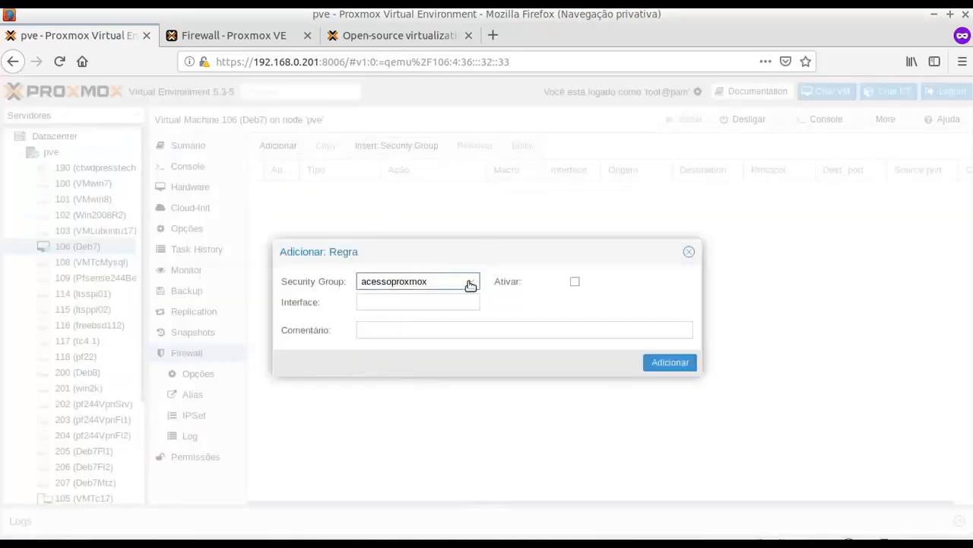
left_click(471, 284)
left_click(395, 340)
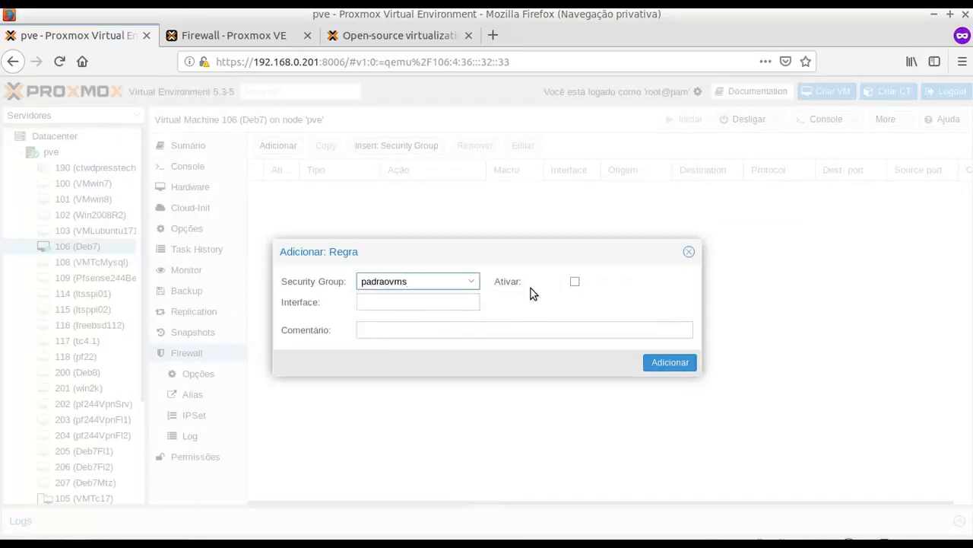
left_click(574, 282)
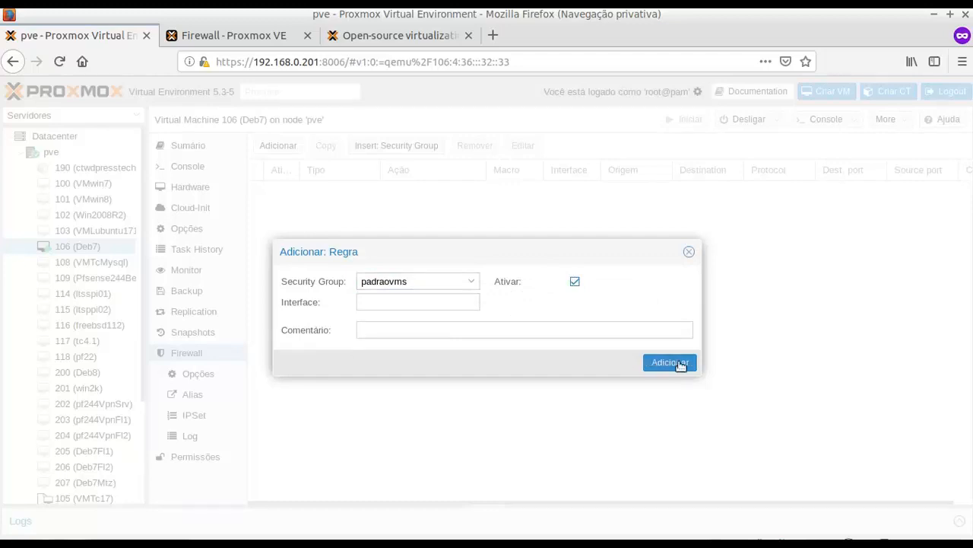
left_click(471, 331)
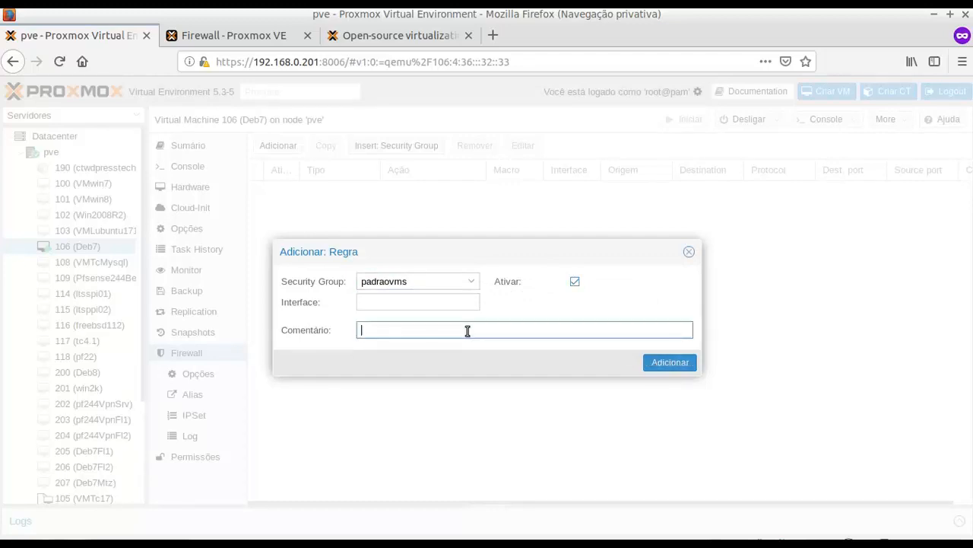
type("Grupo de segura")
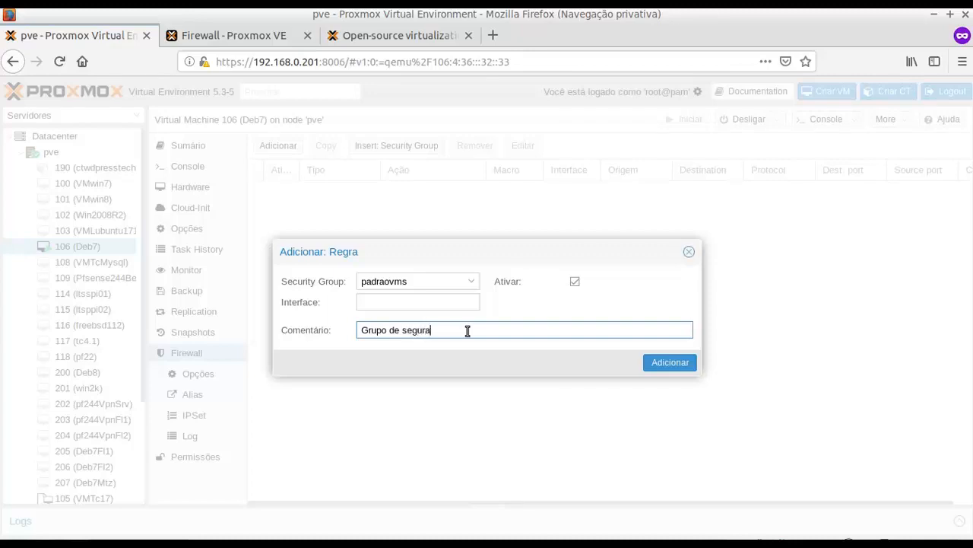
type("nca padrão para VMs")
left_click(686, 362)
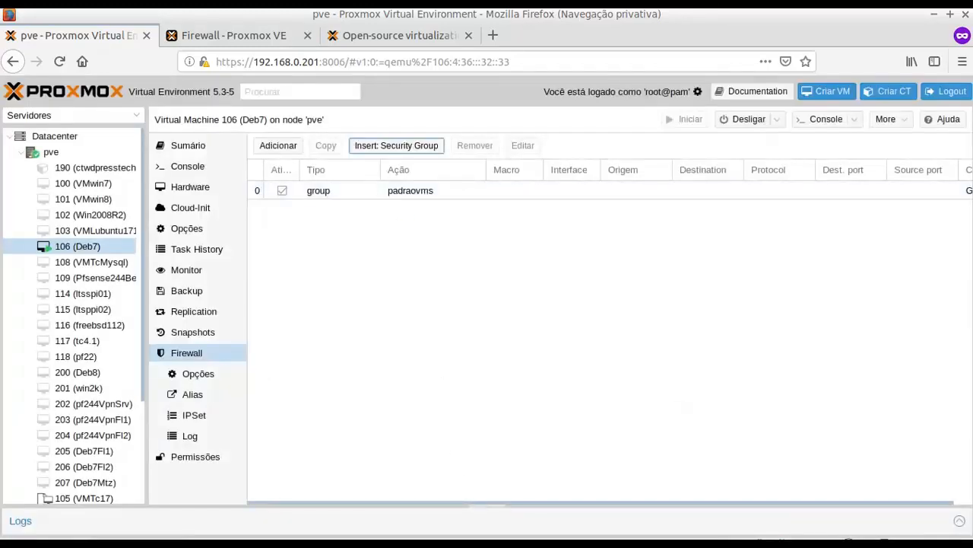
Switch to the local terminal, ping 192.168.100.120 to test the new rules, and stop the ping
key("alt+Tab")
key("Up")
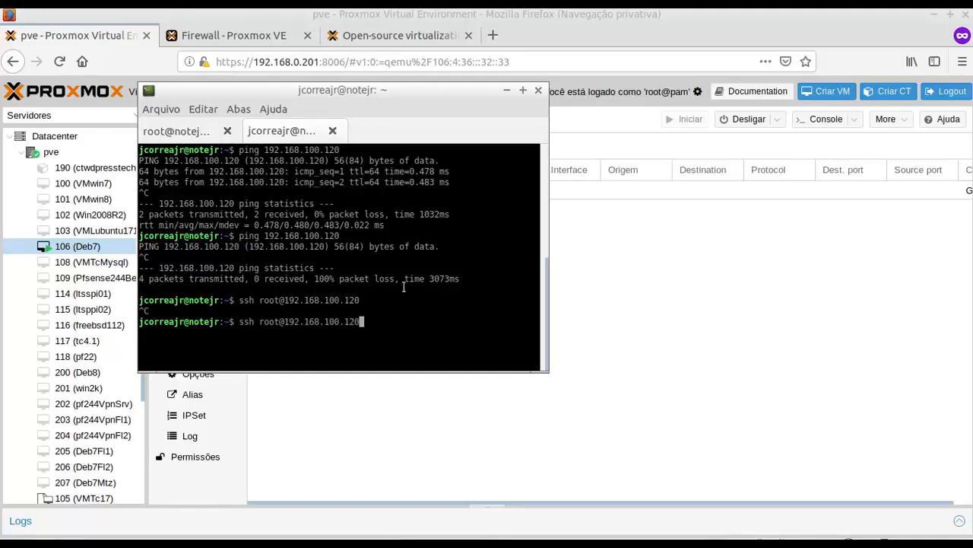
key("Up")
key("Return")
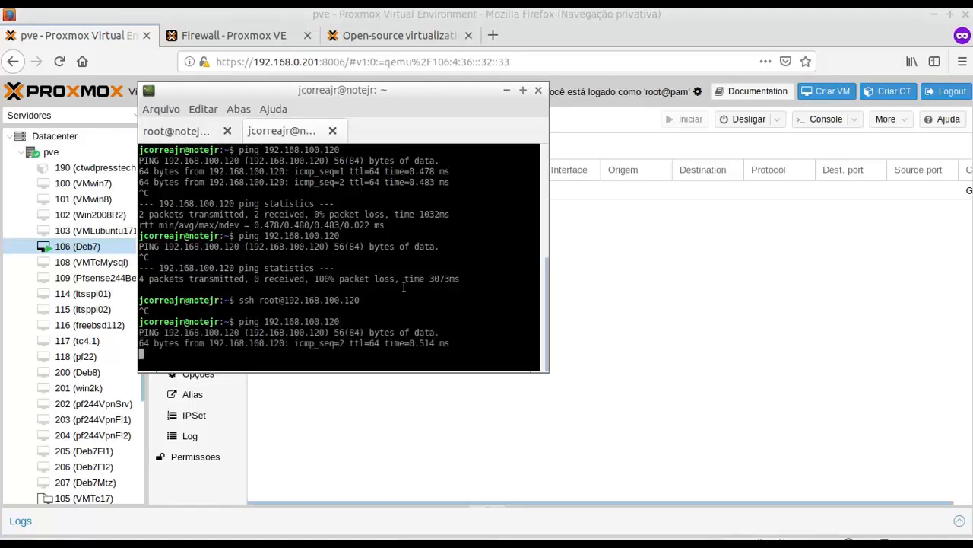
key("ctrl+c")
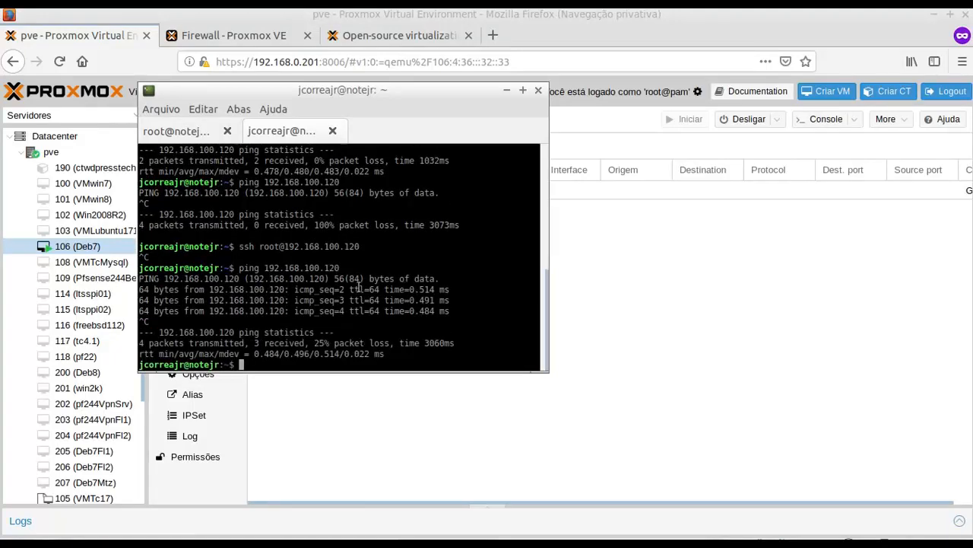
key("Up")
key("Up")
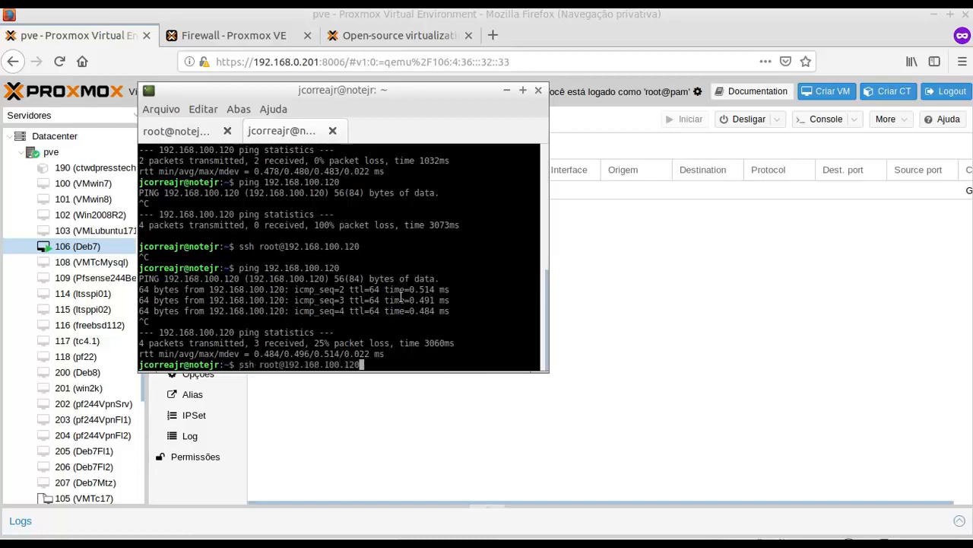
key("Return")
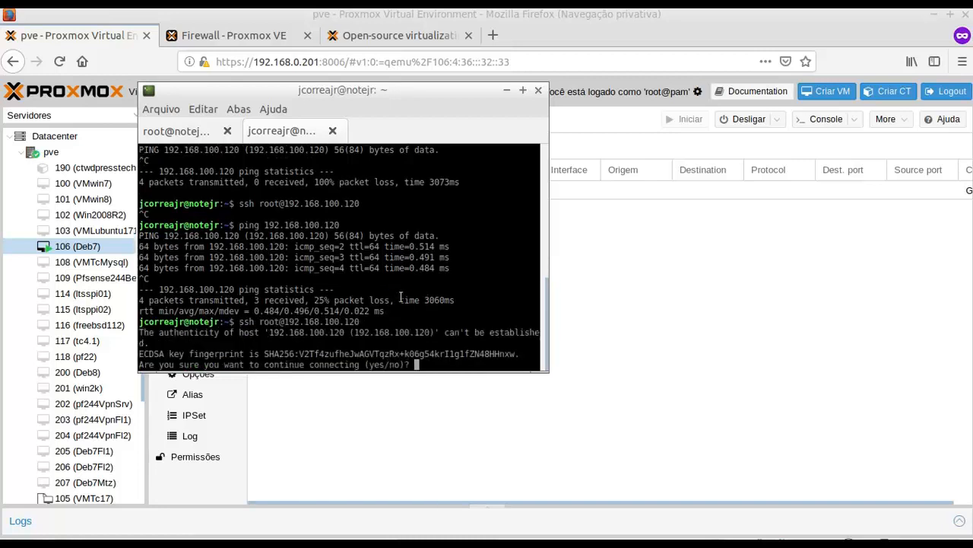
key("ctrl+c")
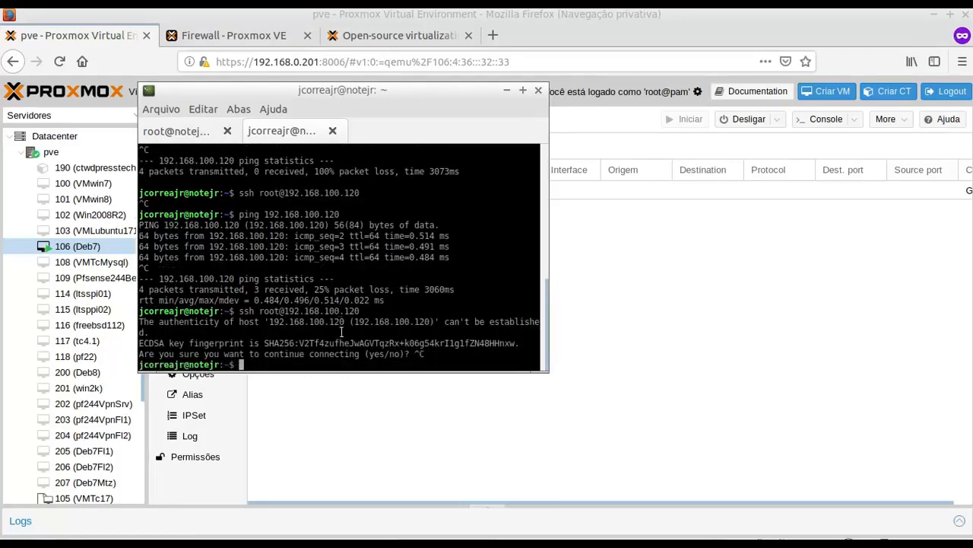
left_click(518, 543)
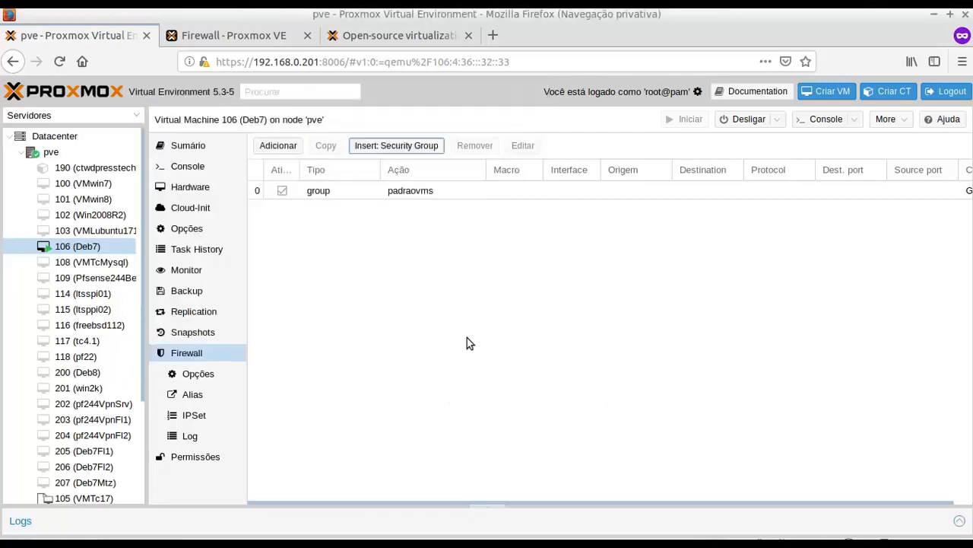
Insert the padraovms security group into virtual machine 100's firewall as an enabled rule
left_click(67, 139)
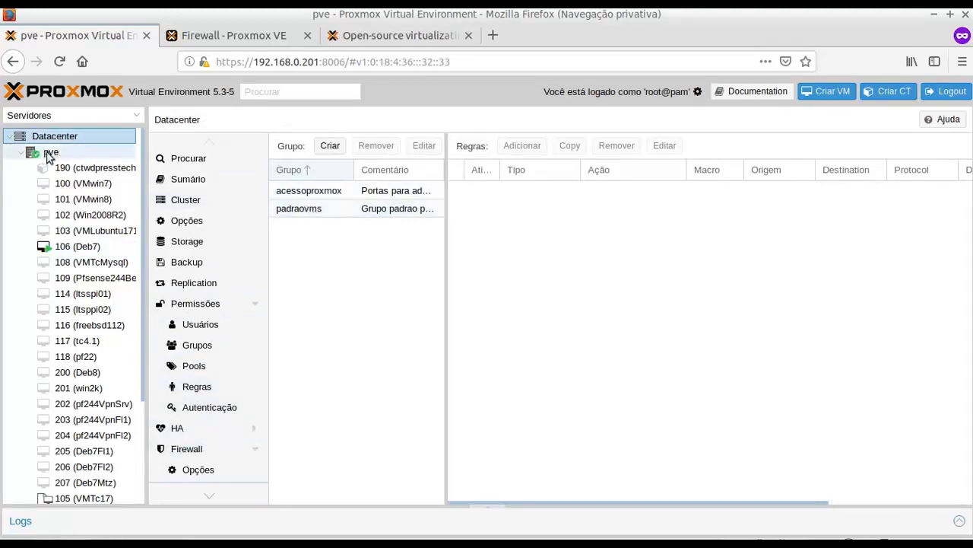
left_click(81, 252)
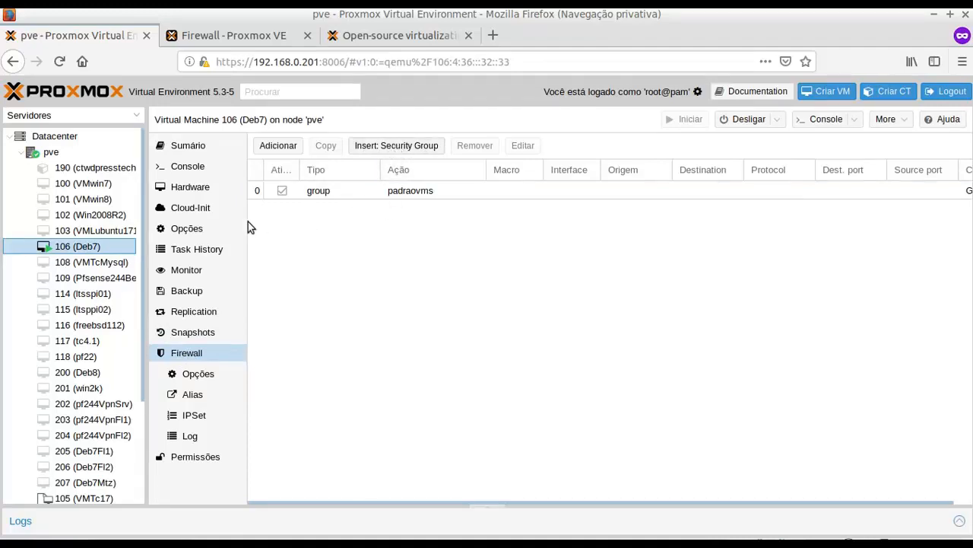
left_click(87, 186)
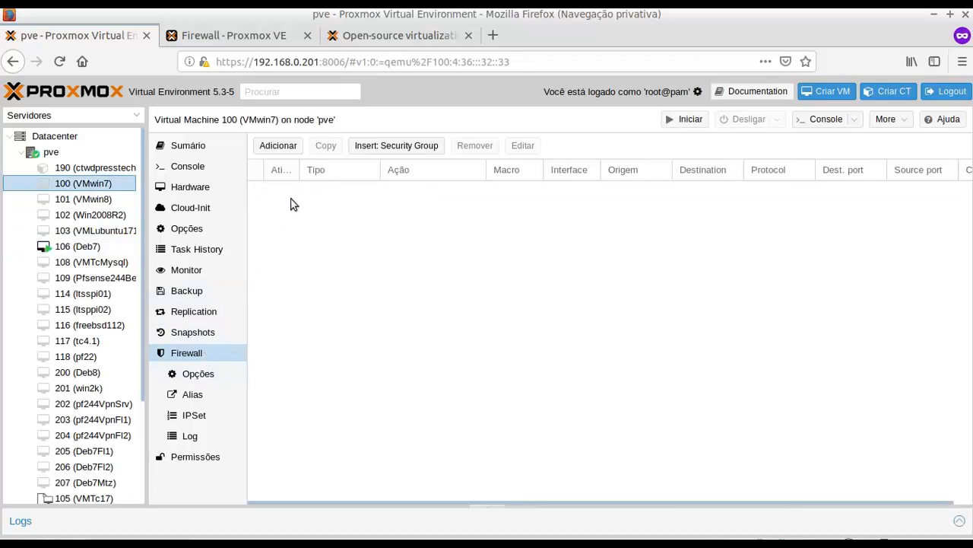
left_click(404, 147)
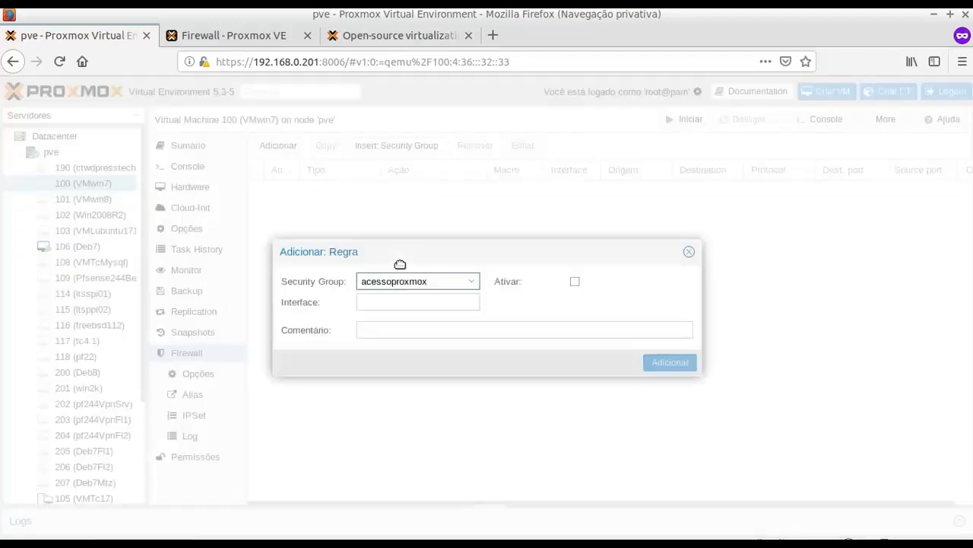
left_click(477, 285)
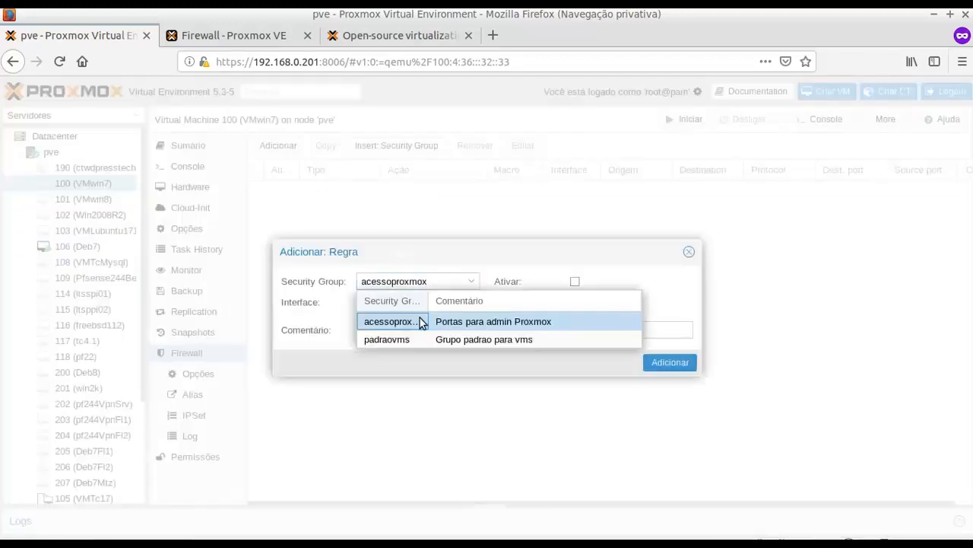
left_click(394, 340)
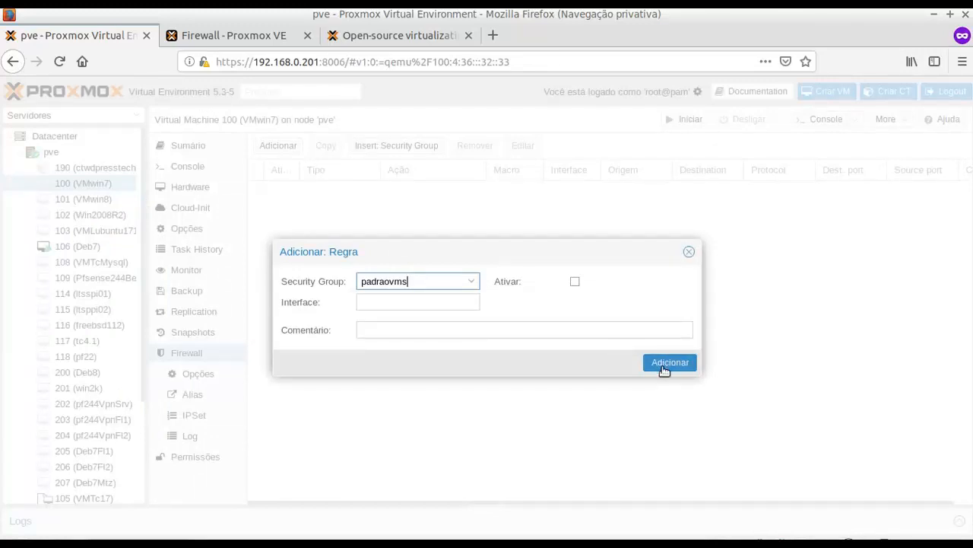
left_click(576, 280)
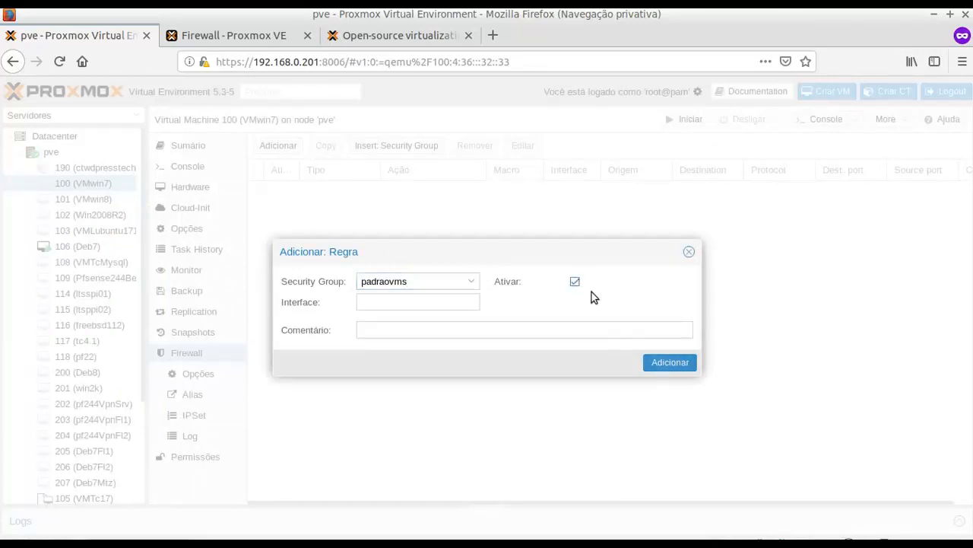
left_click(688, 364)
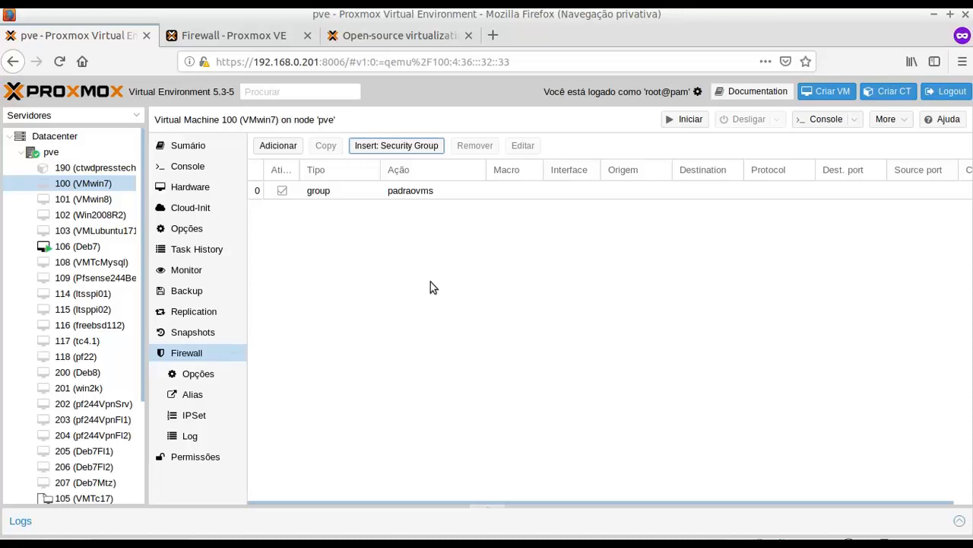
Open virtual machine 106's firewall log and examine its most recent entry
left_click(88, 251)
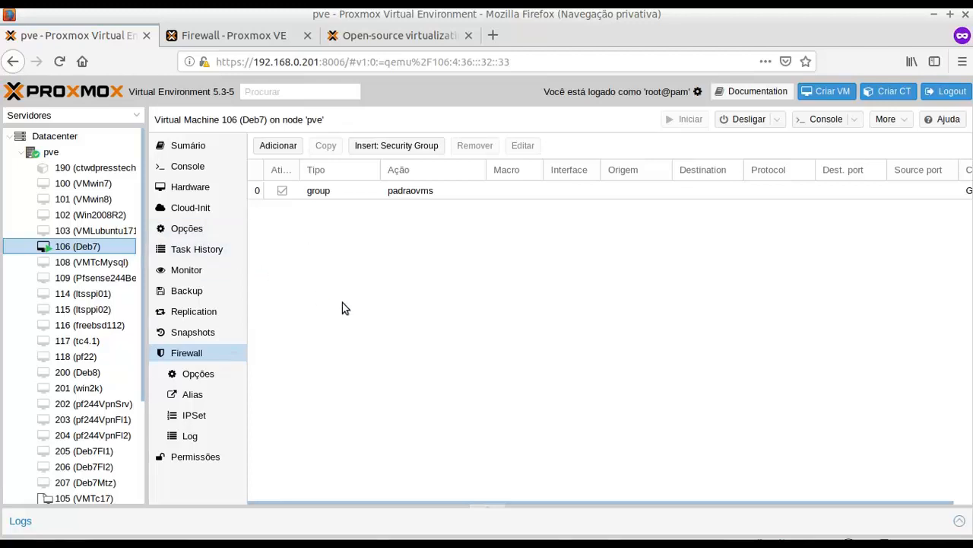
left_click(198, 438)
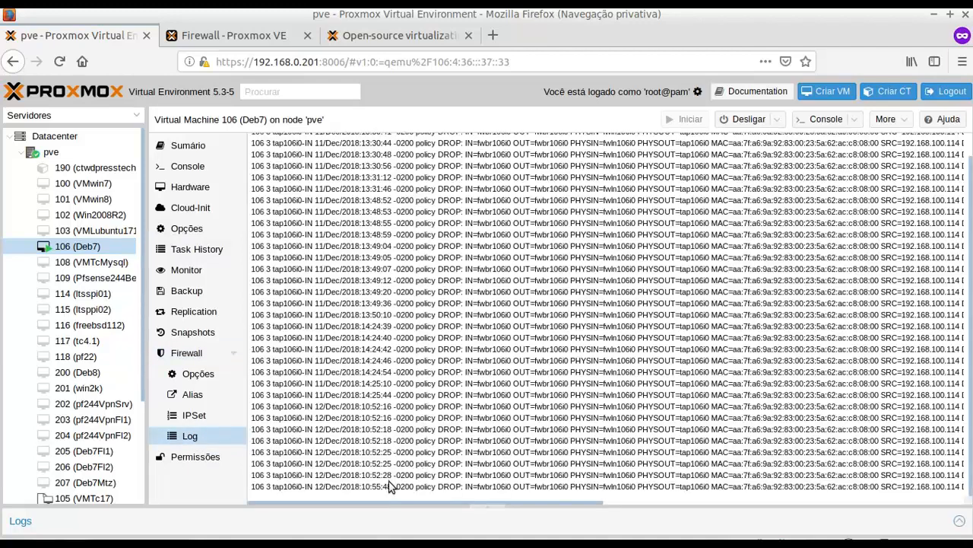
left_click_drag(388, 485, 792, 485)
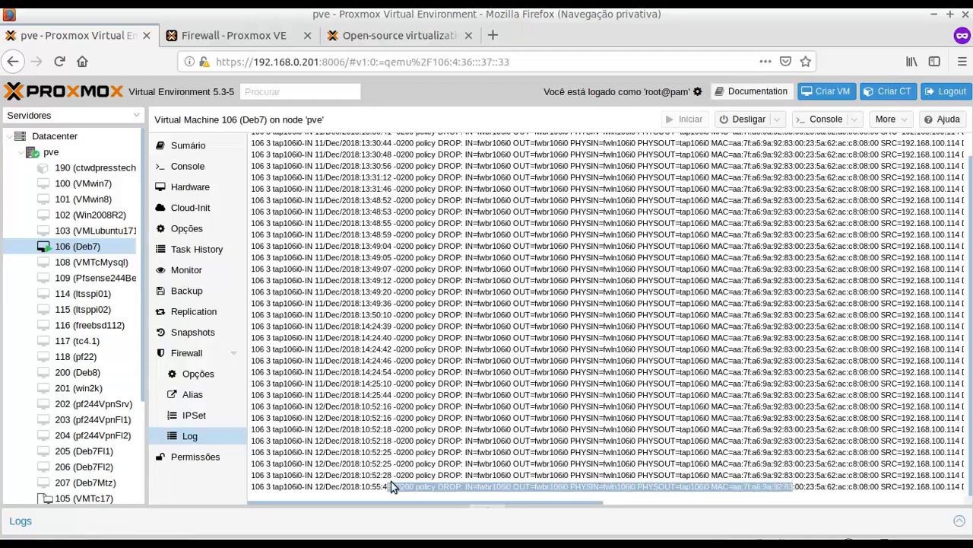
left_click(355, 479)
left_click_drag(353, 487, 473, 486)
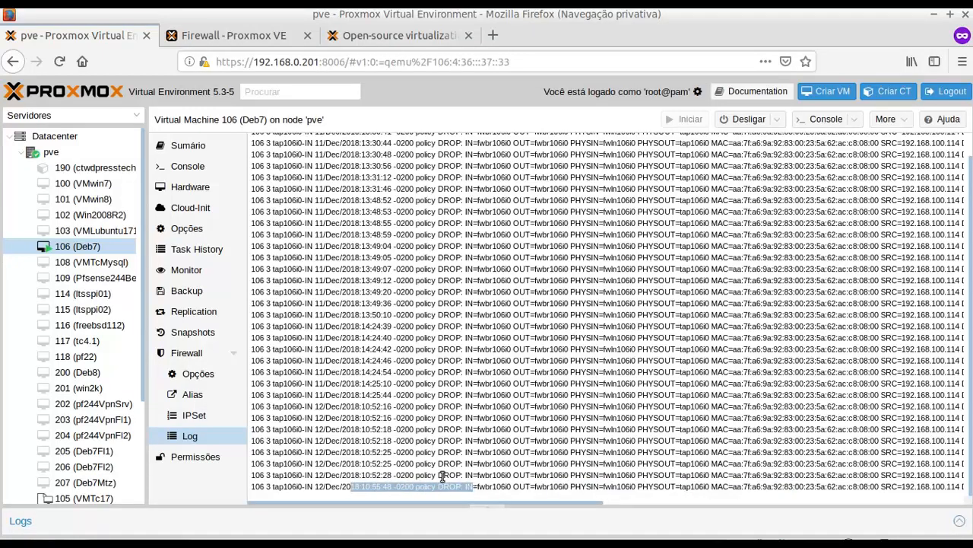
Disable the padraovms security group rule in virtual machine 106's firewall
left_click(202, 352)
left_click(279, 192)
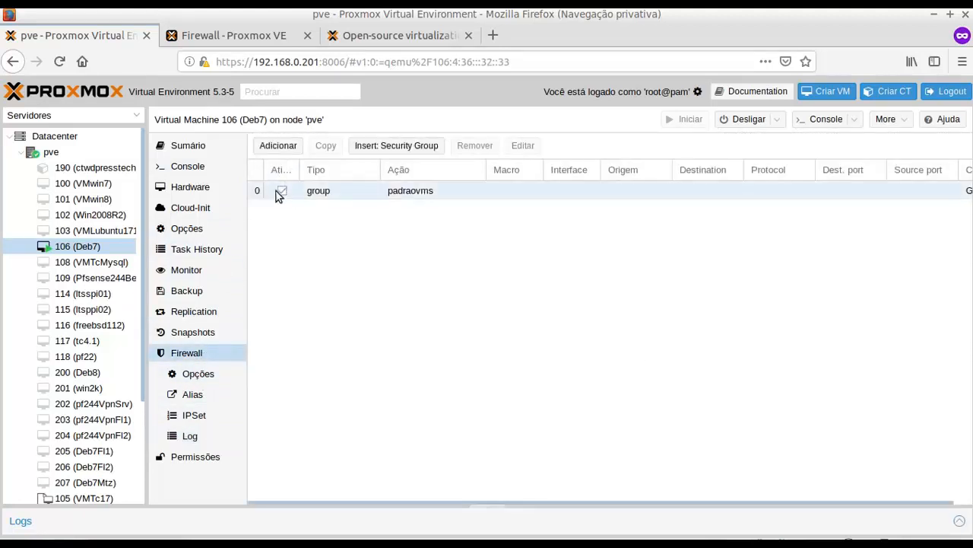
left_click(283, 191)
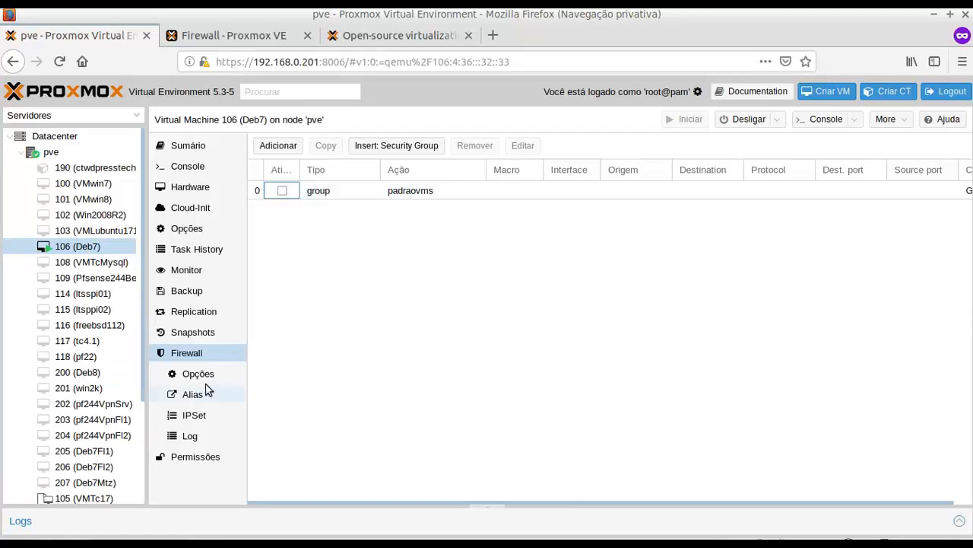
Switch to the local terminal, ping 192.168.100.120 with the group rule disabled, and stop the ping
key("alt+Tab")
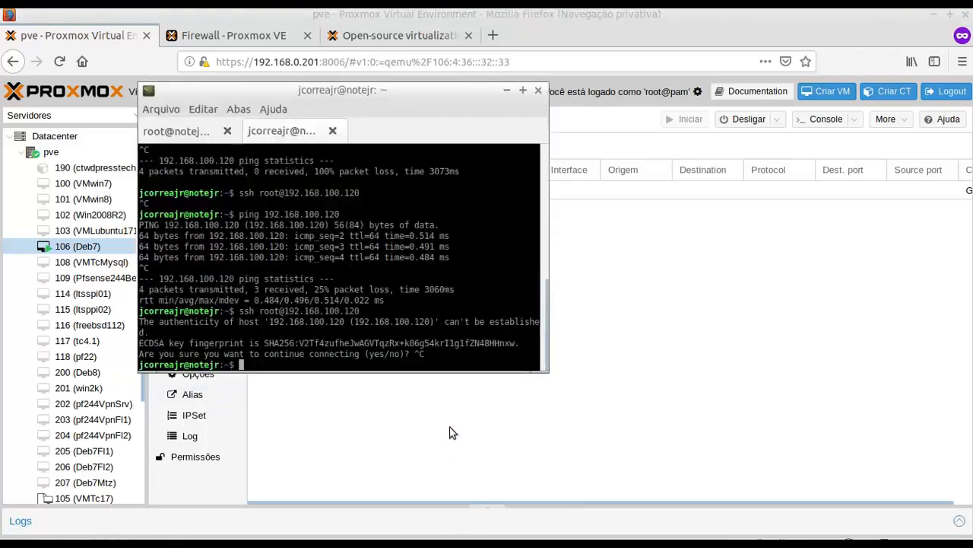
key("Up")
key("Up")
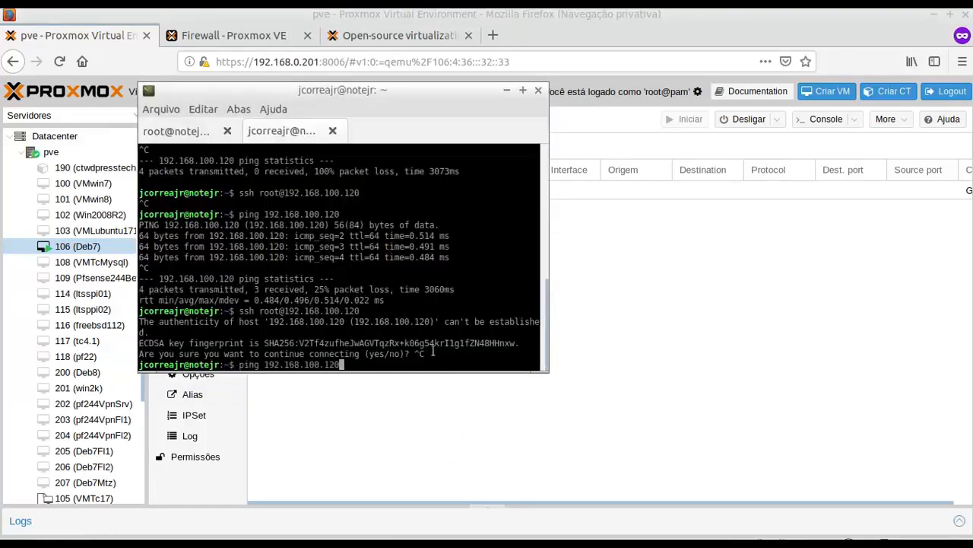
key("Return")
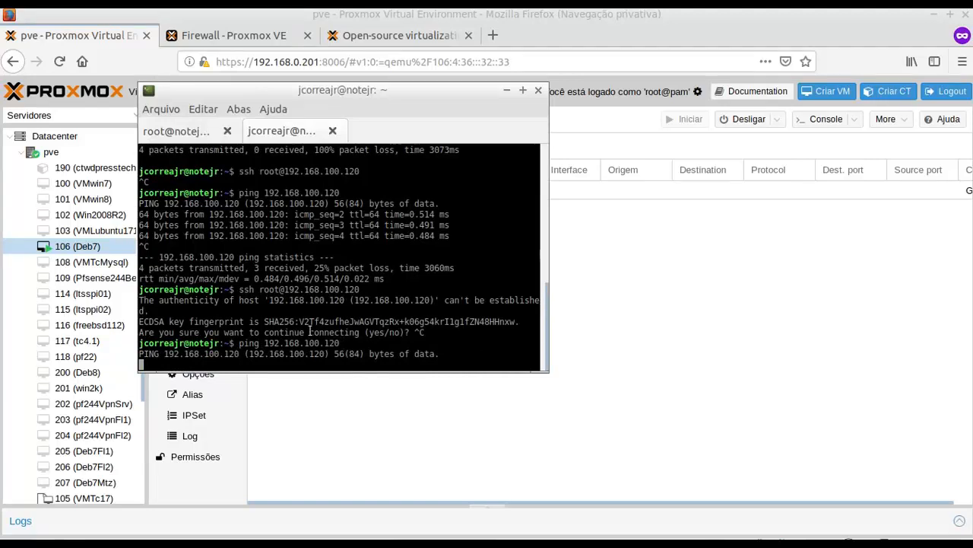
key("ctrl+c")
key("Up")
key("Up")
key("Return")
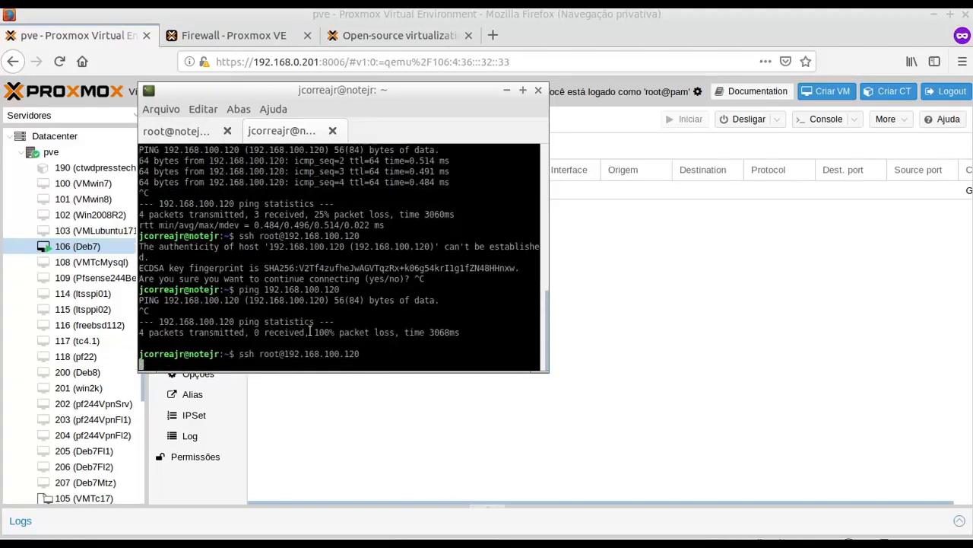
left_click(378, 12)
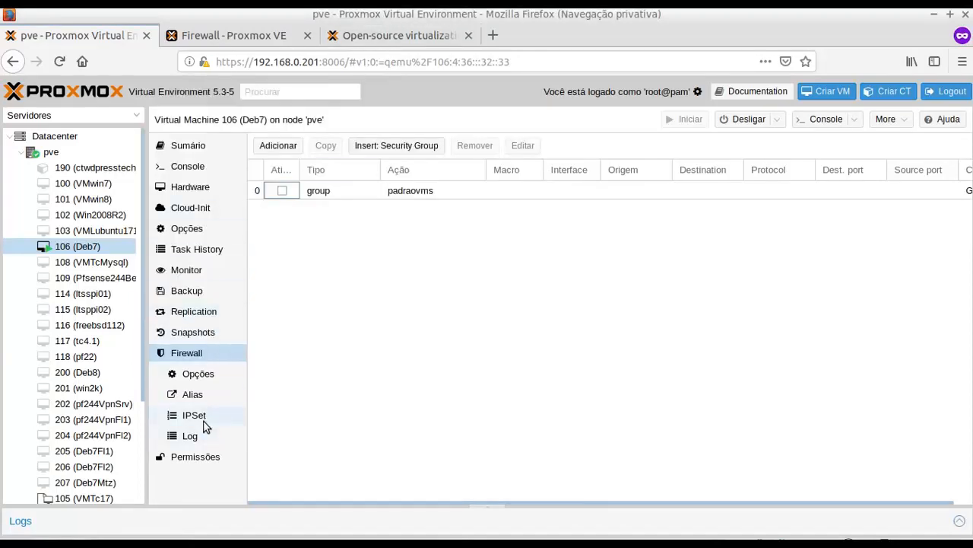
Examine the source, destination, protocol and port of dropped packets in virtual machine 106's firewall log, and abort the pending SSH attempt in the terminal
left_click(190, 438)
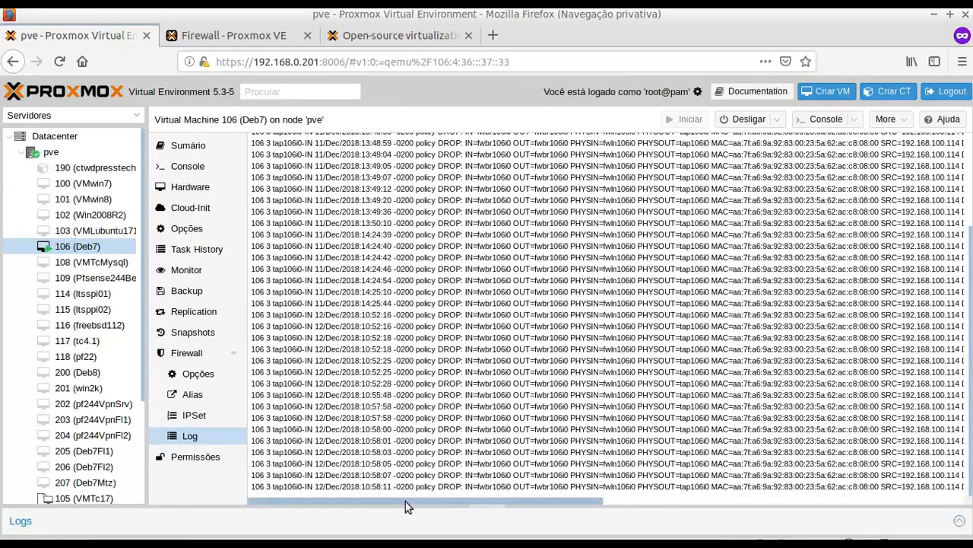
left_click(215, 374)
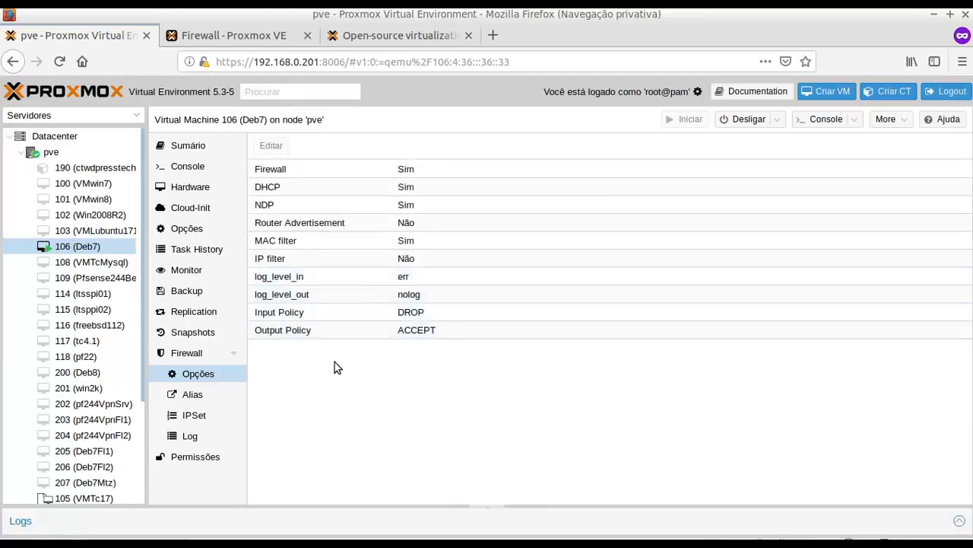
left_click(191, 437)
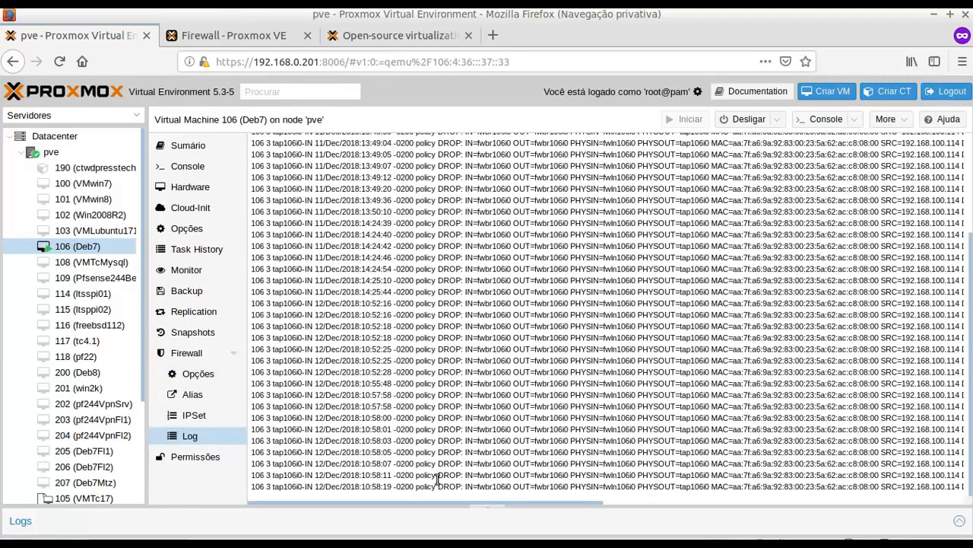
left_click_drag(492, 502, 778, 514)
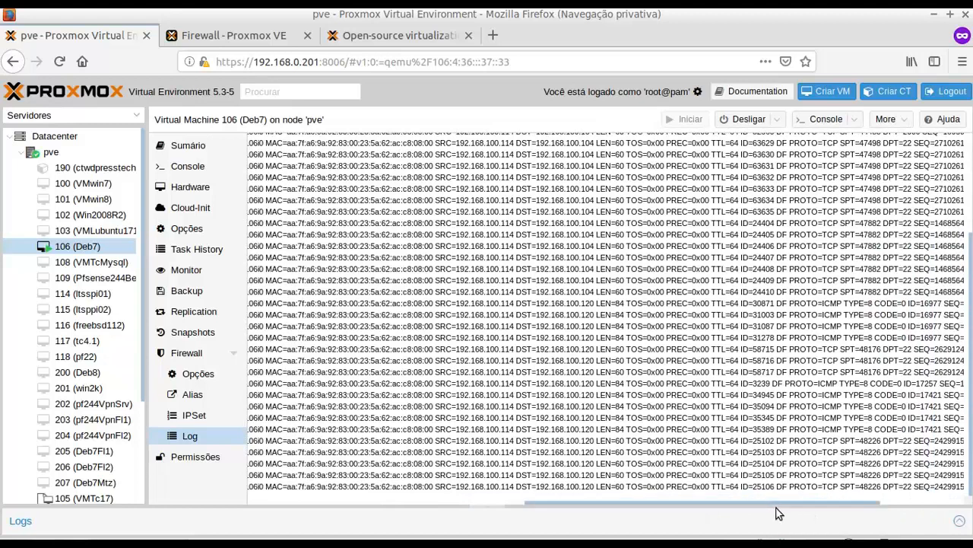
left_click_drag(875, 487, 920, 484)
left_click_drag(715, 499, 645, 502)
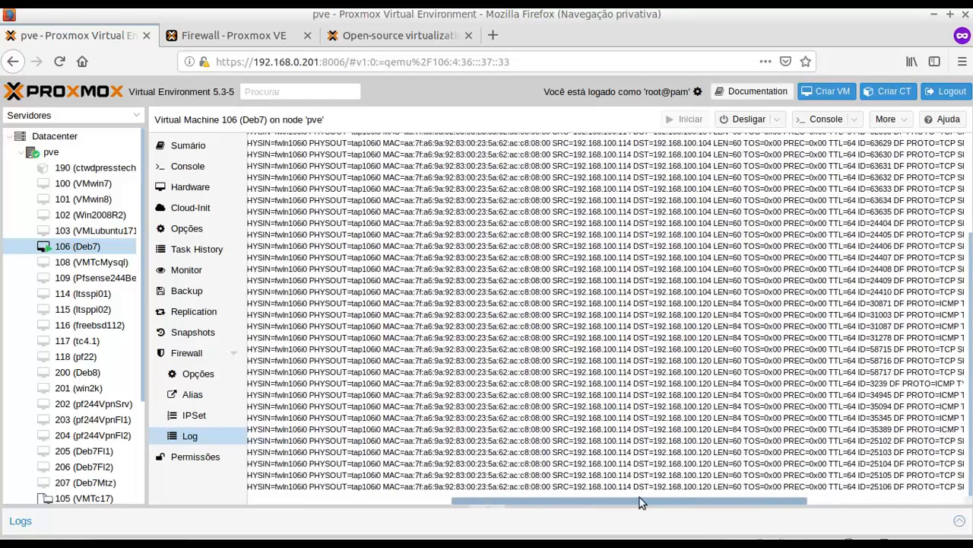
left_click_drag(588, 475, 701, 487)
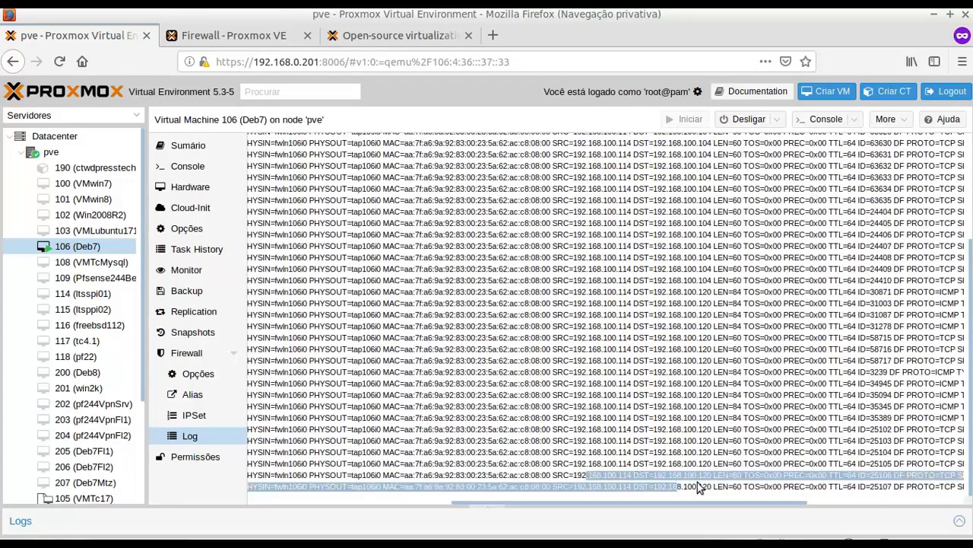
left_click(710, 484)
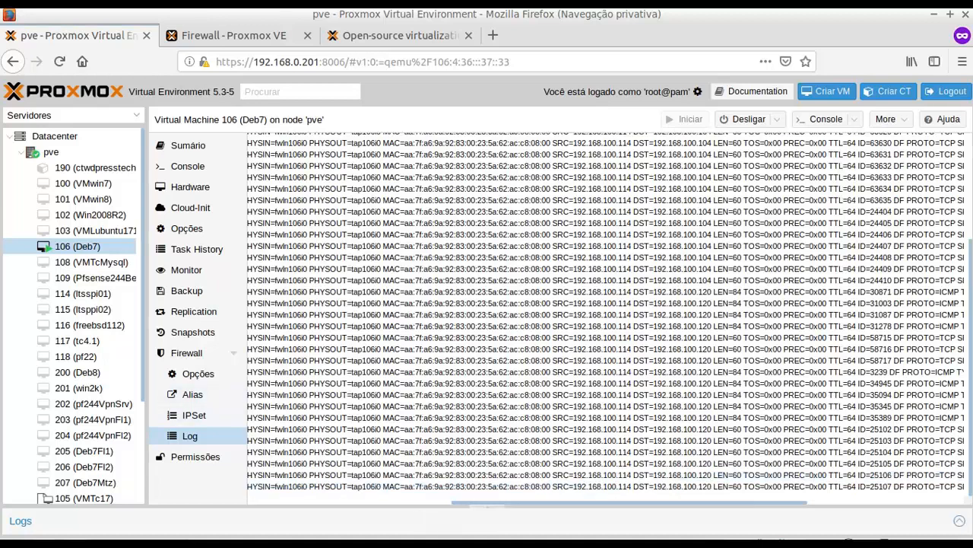
key("alt+Tab")
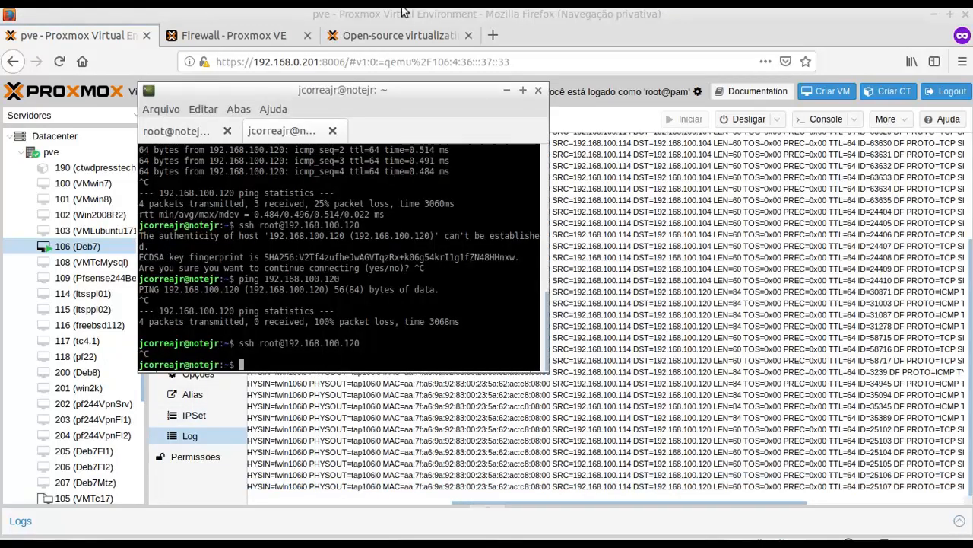
left_click(432, 12)
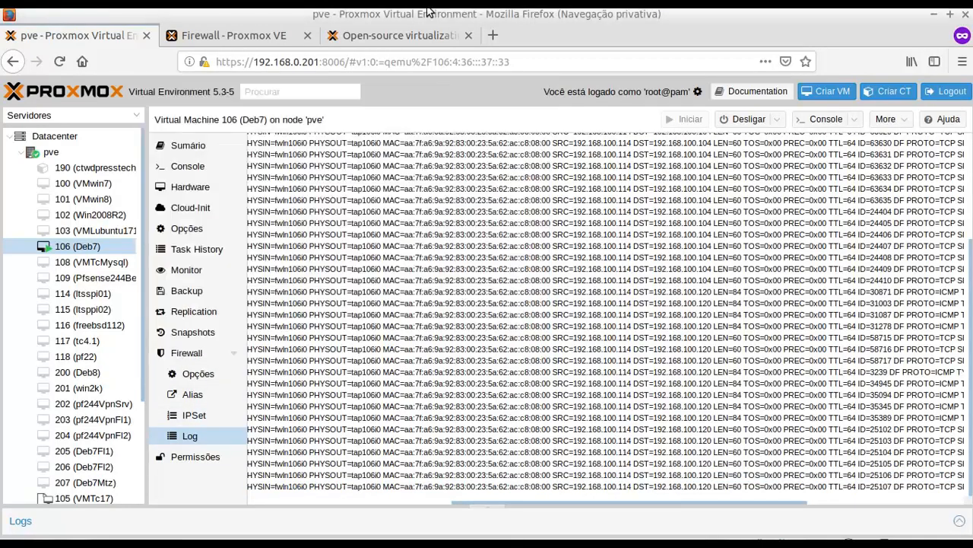
Review virtual machine 106's firewall rules, options, aliases and IP sets, and return to the Datacenter level
left_click(186, 357)
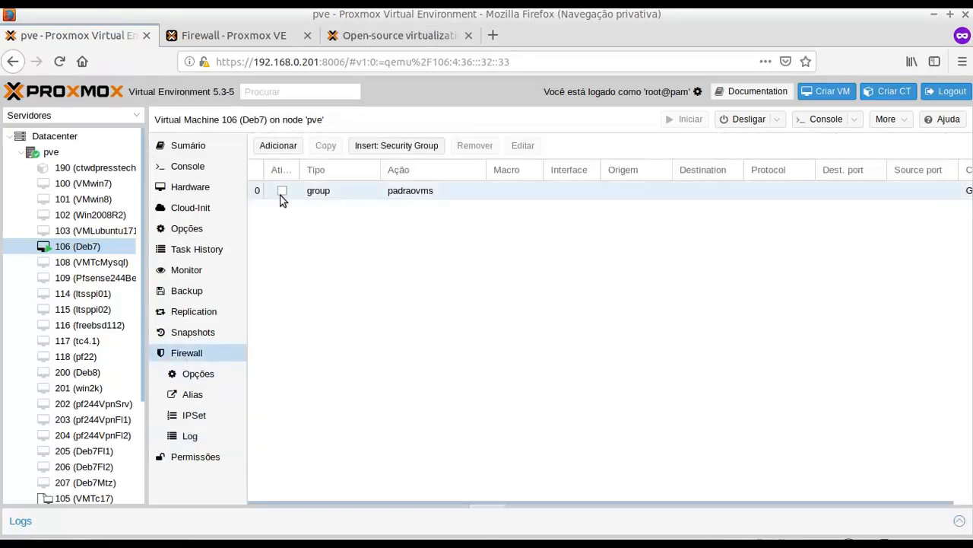
left_click(200, 377)
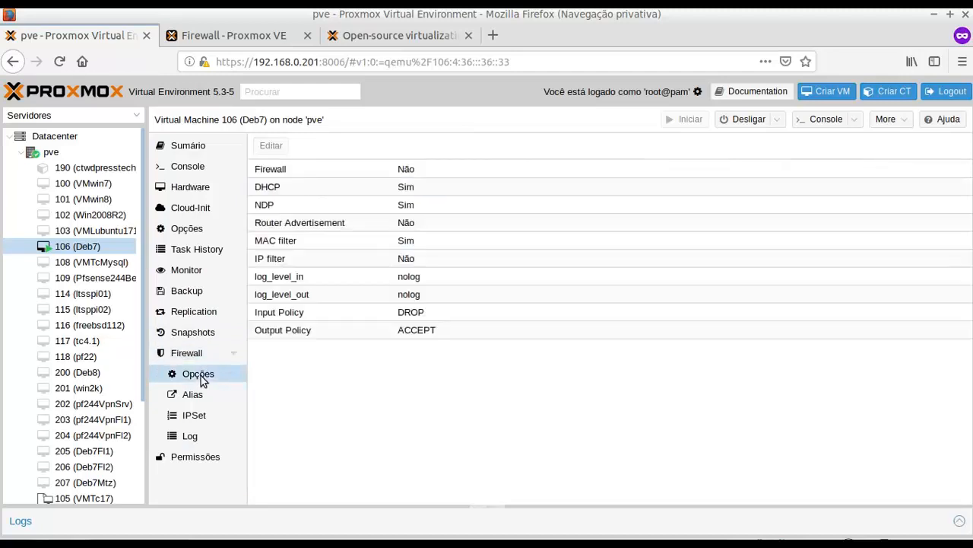
left_click(268, 318)
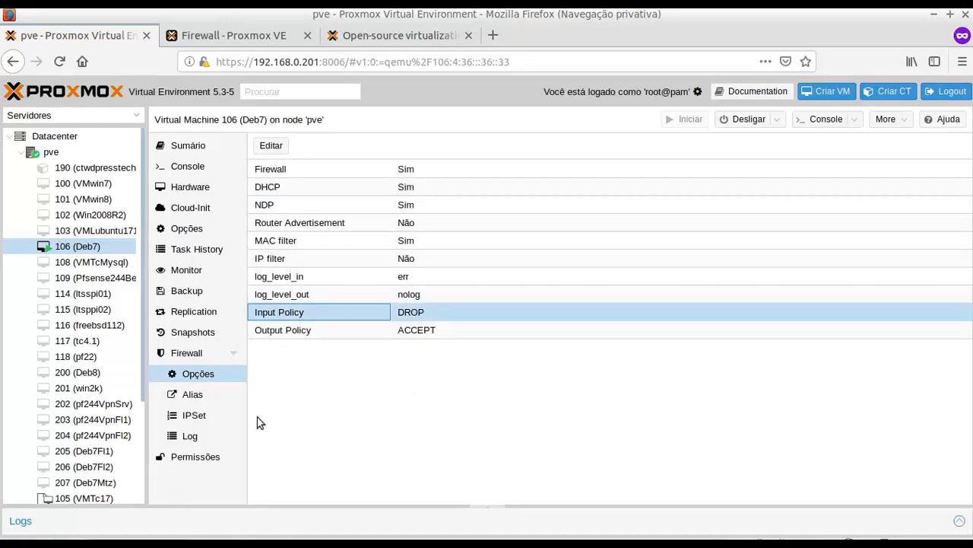
left_click(189, 415)
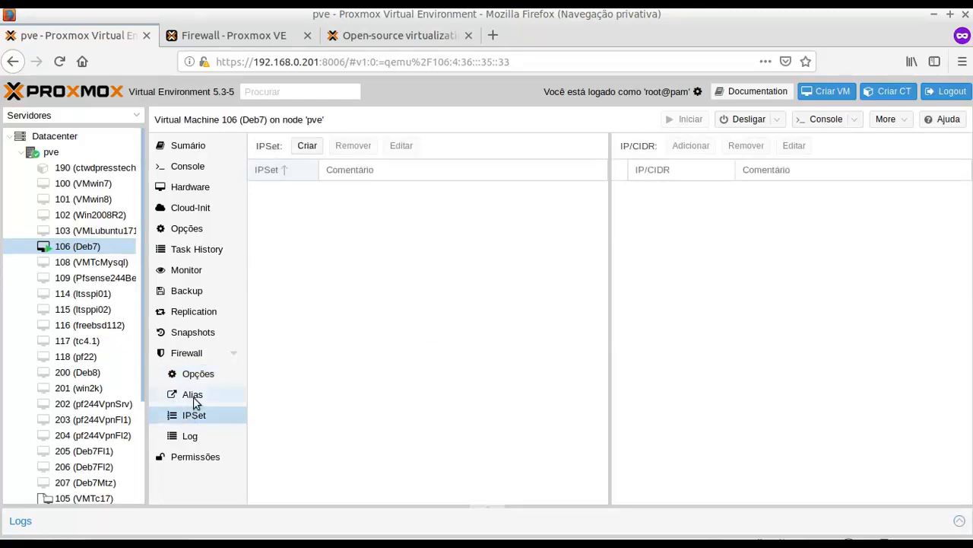
left_click(195, 400)
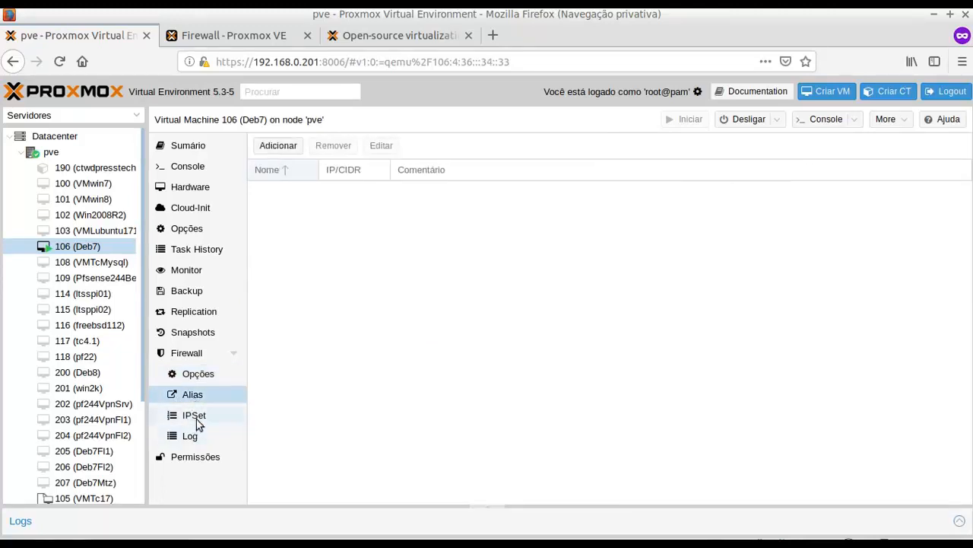
left_click(199, 423)
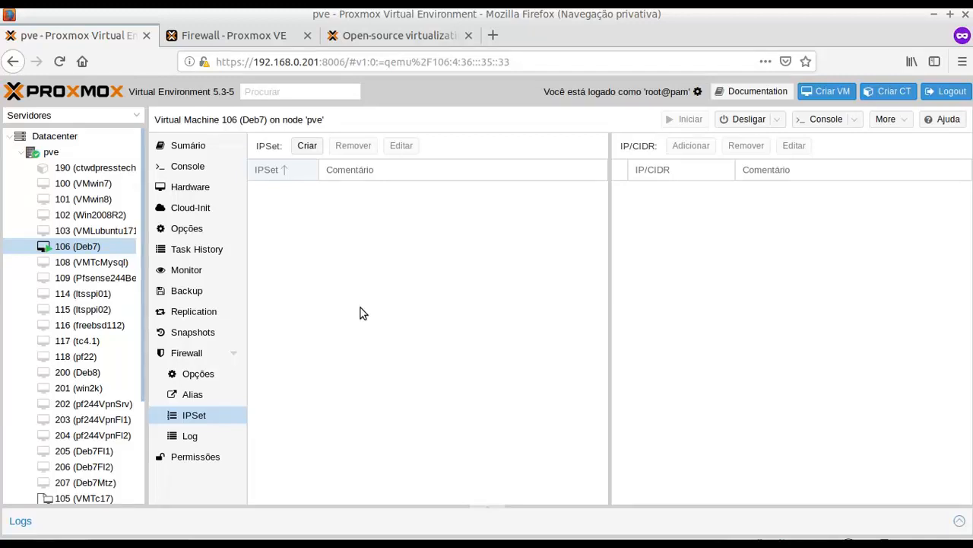
left_click(75, 140)
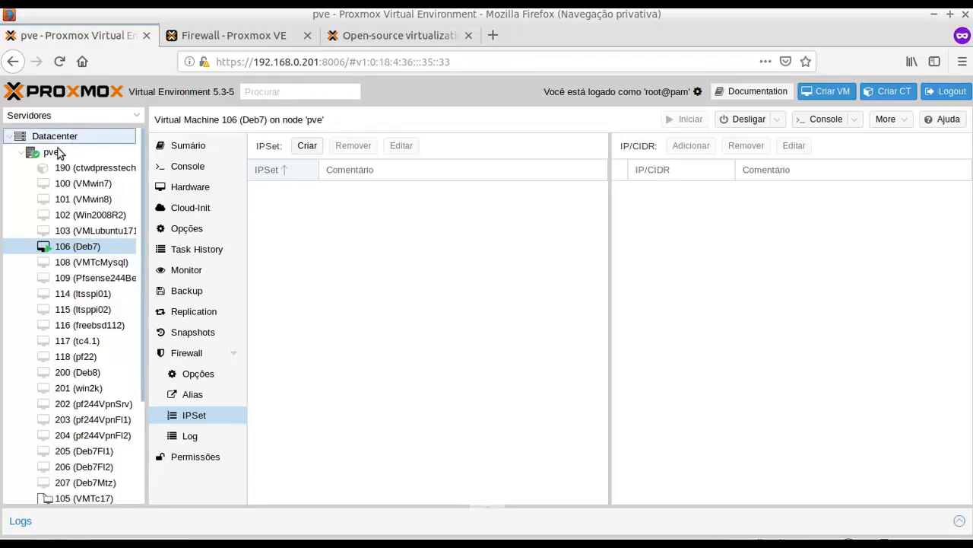
Review the firewall pages of the pve node and virtual machine 106, and return to the Datacenter security groups
left_click(49, 154)
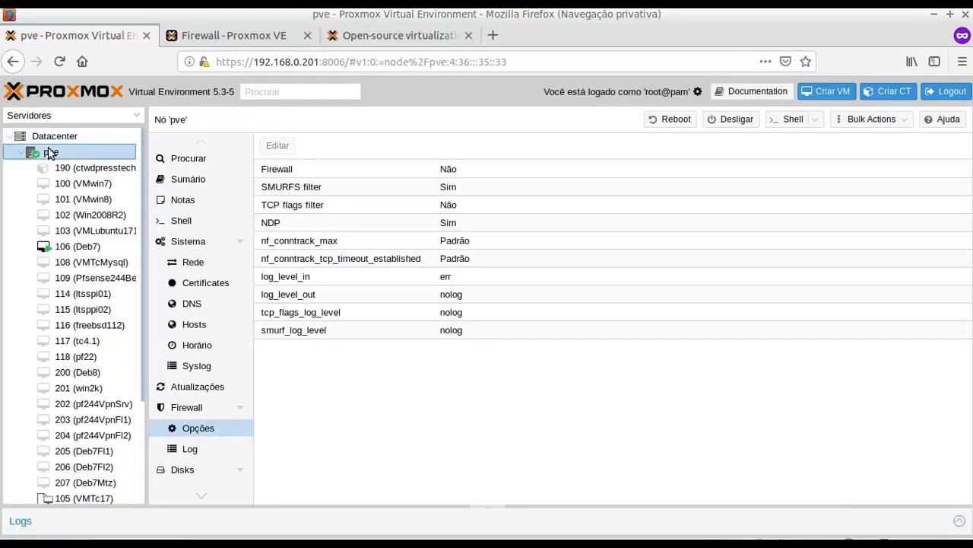
left_click(87, 245)
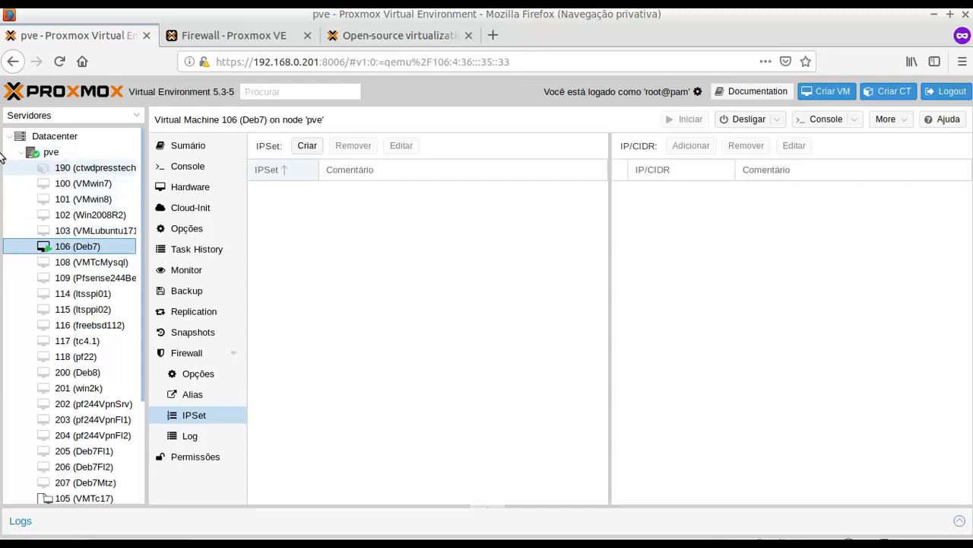
left_click(69, 138)
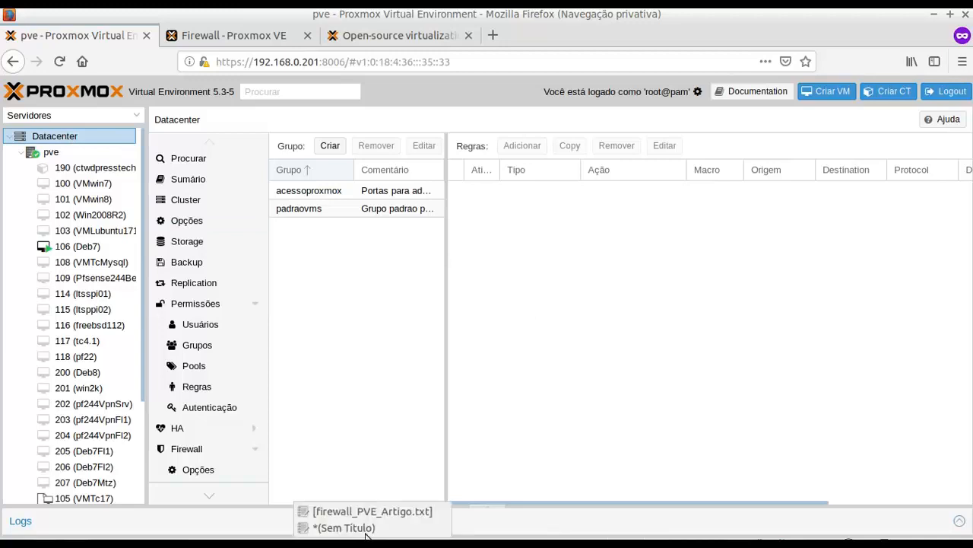
Switch to the untitled text editor note and examine the ports used by Proxmox, highlighting the web interface and SPICE proxy ports
left_click(366, 534)
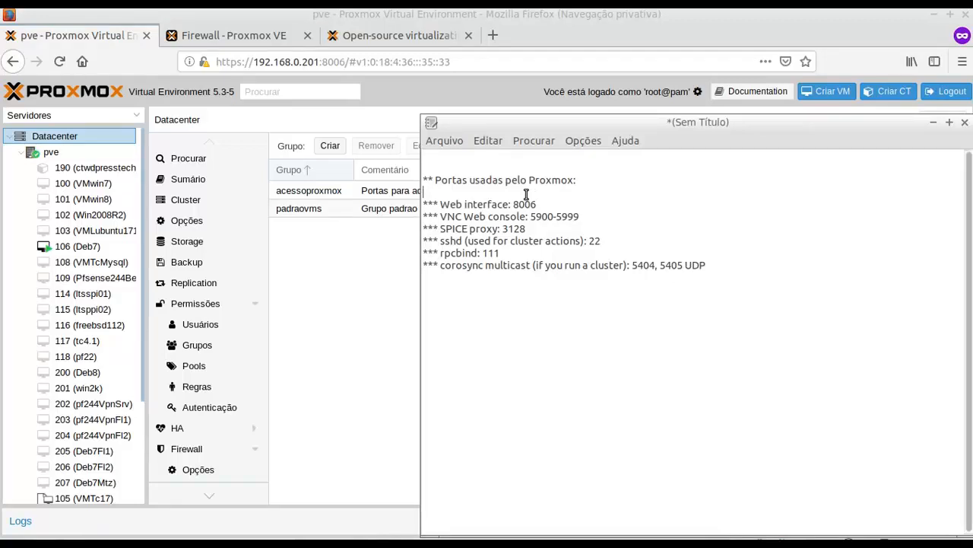
left_click_drag(542, 204, 512, 204)
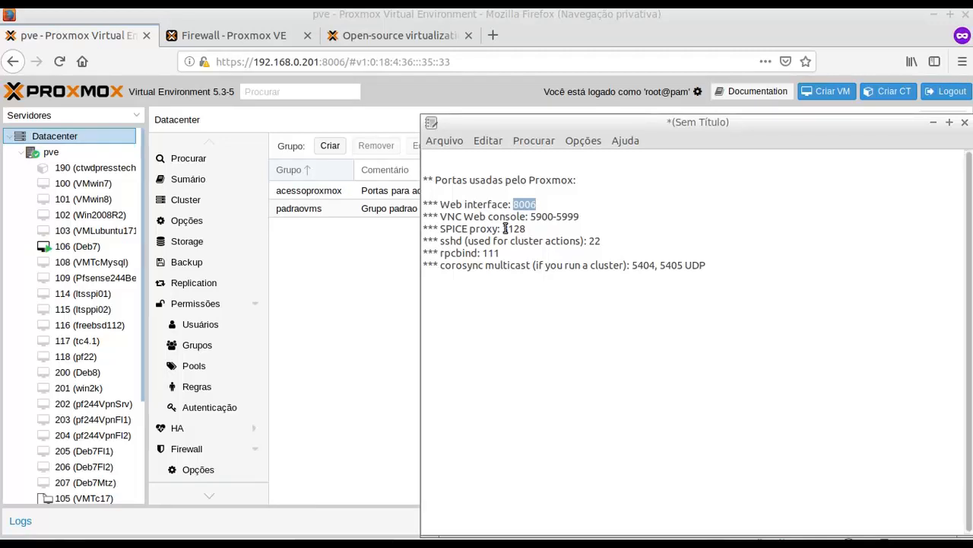
left_click_drag(504, 228, 533, 231)
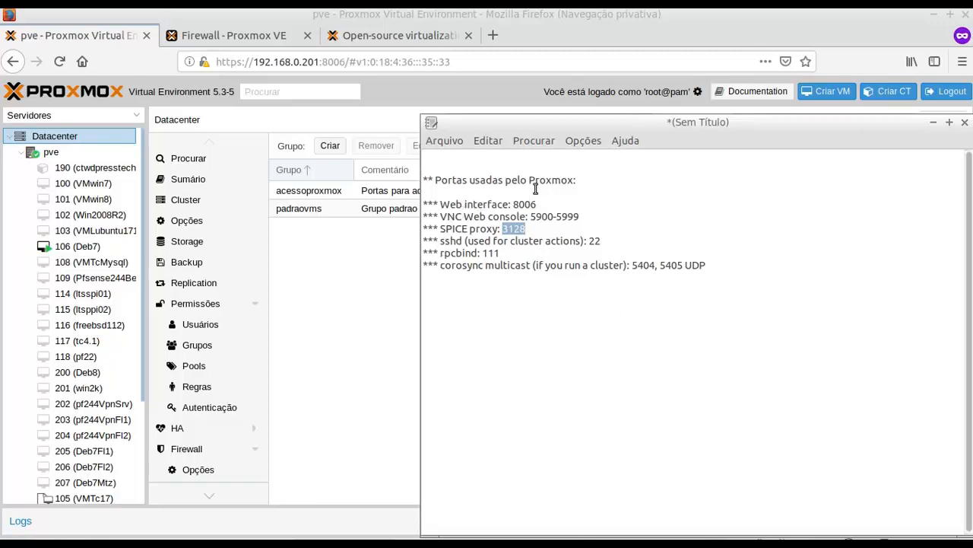
left_click(530, 289)
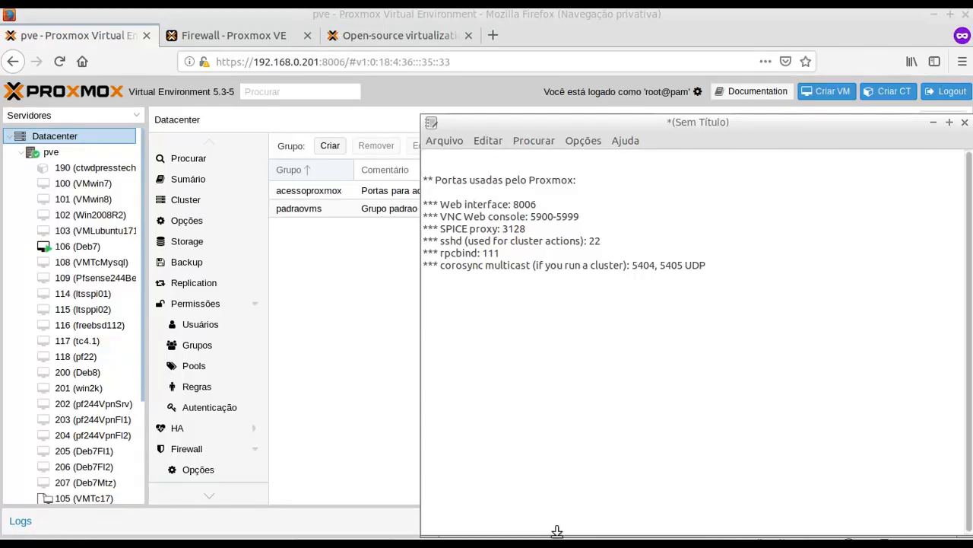
Switch to the image viewer showing abertura.png and display the image in full screen
left_click(554, 544)
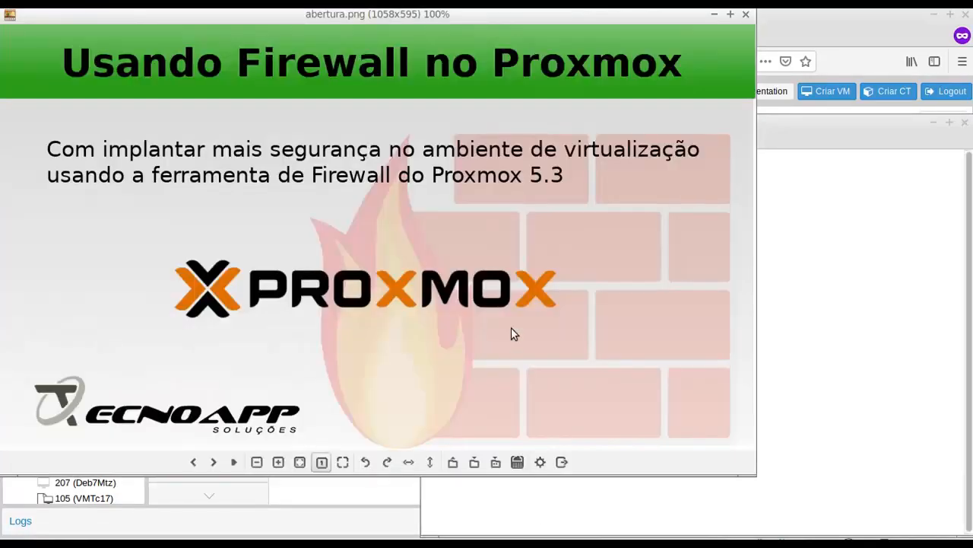
key("F11")
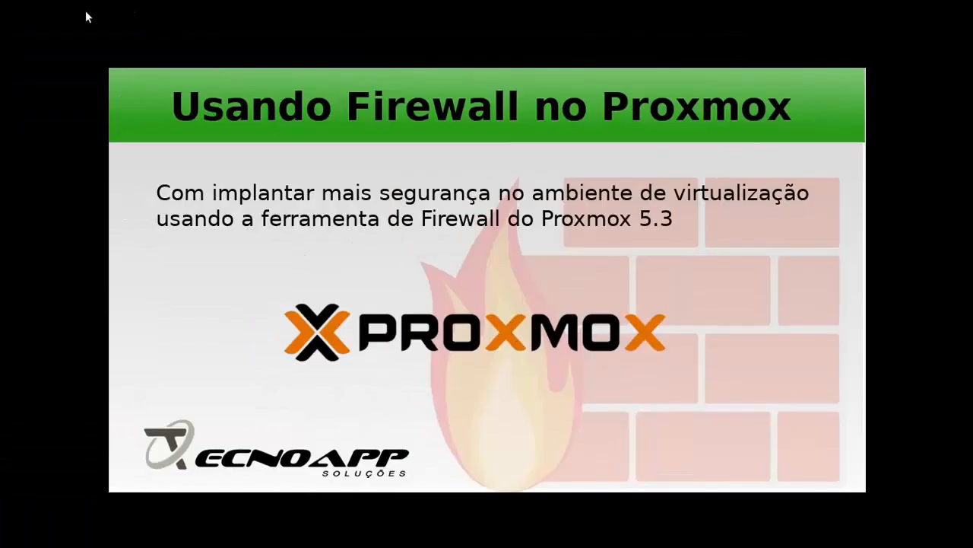